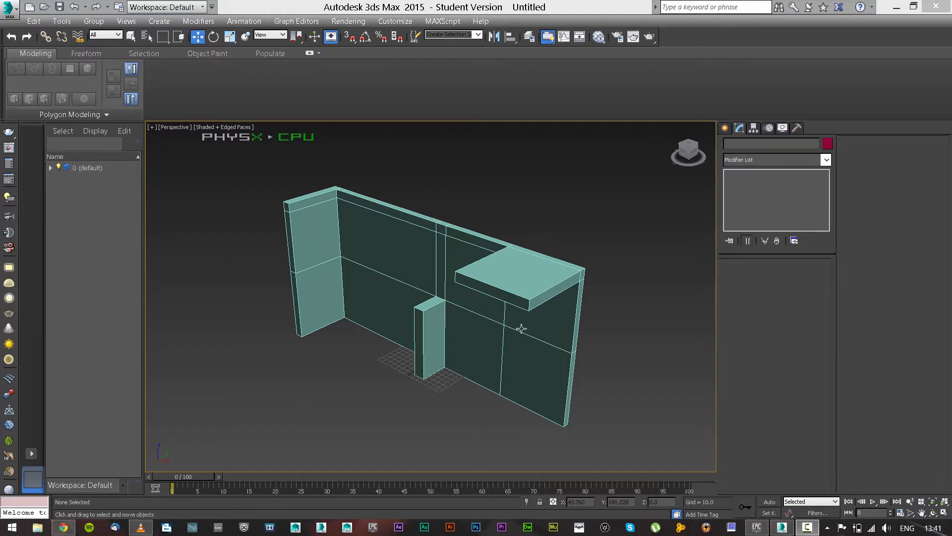
click(504, 330)
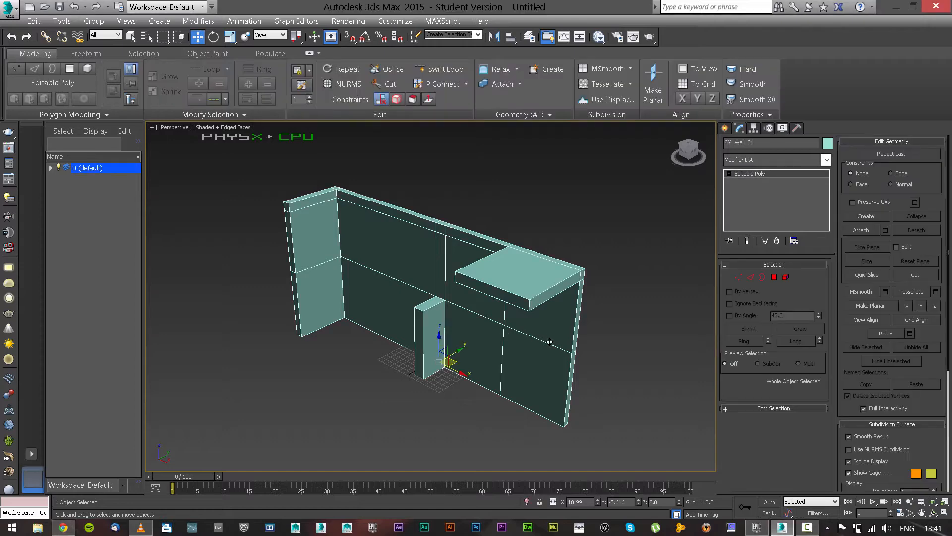
click(585, 329)
alt+middle_drag(500, 340, 527, 298)
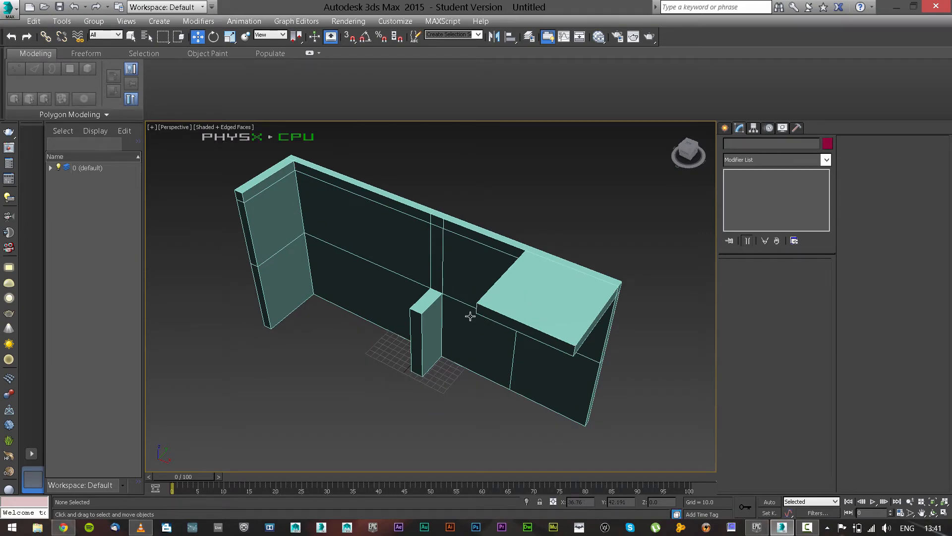
mouse_move(464, 323)
alt+middle_down()
mouse_move(483, 256)
mouse_move(423, 283)
mouse_move(452, 311)
alt+middle_up()
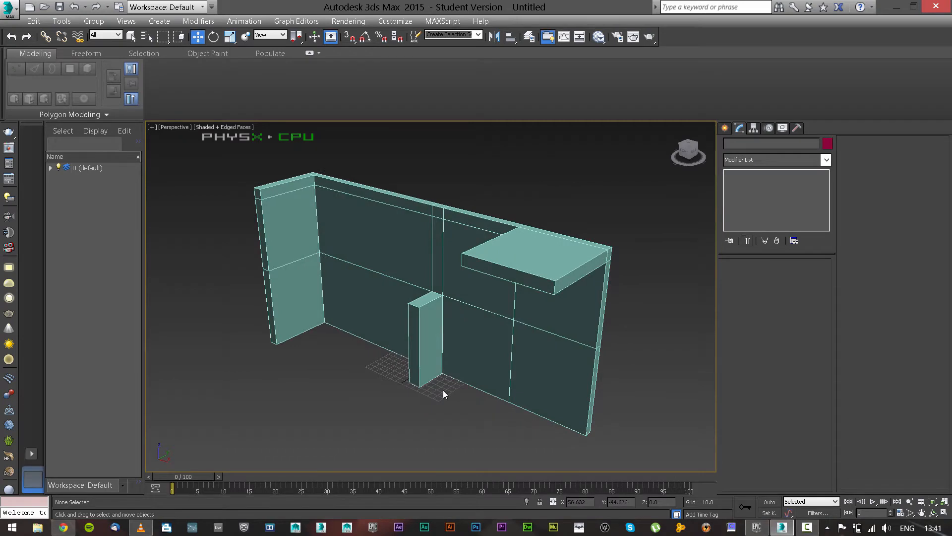
alt+middle_drag(528, 340, 525, 340)
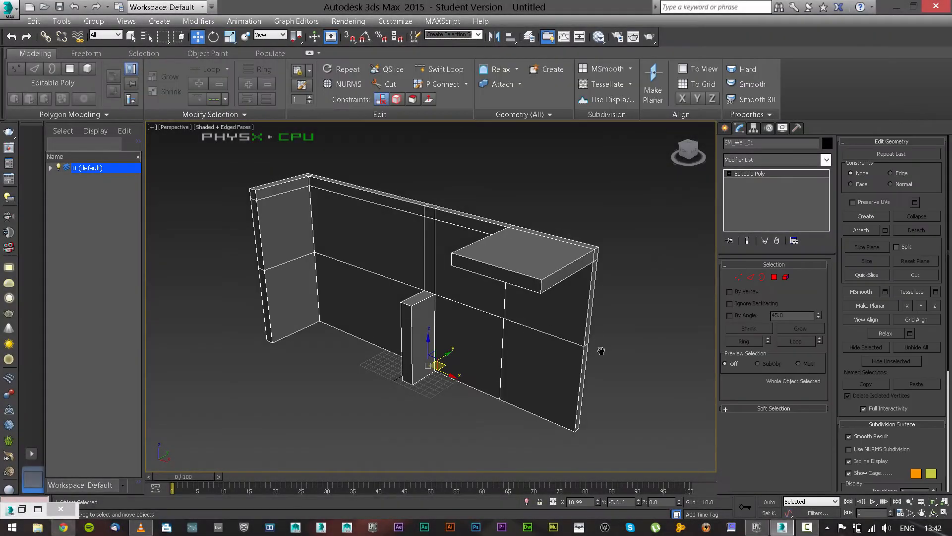
Step: Clone the wall along the Y axis as two copies of the Copy type, spaced out in a row
scroll(601, 350, down, 3)
scroll(496, 364, down, 3)
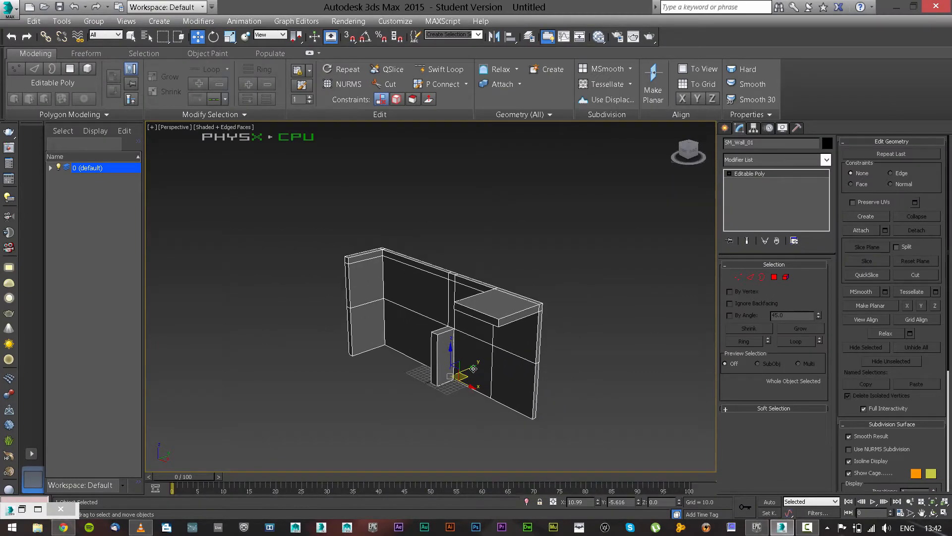
mouse_move(473, 368)
shift+mouse_down()
mouse_move(610, 316)
mouse_move(615, 303)
shift+mouse_up()
click(509, 270)
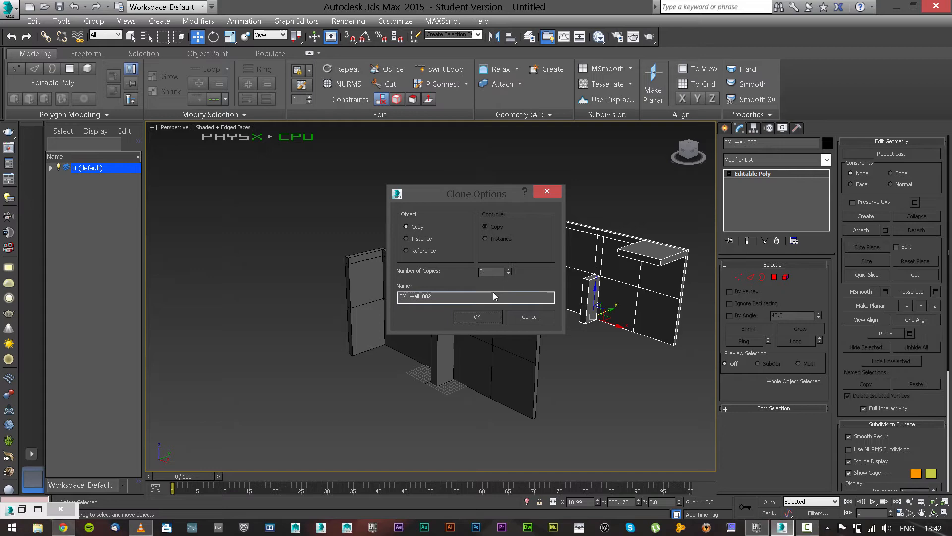
click(480, 315)
click(626, 388)
scroll(606, 365, down, 3)
middle_drag(603, 367, 461, 345)
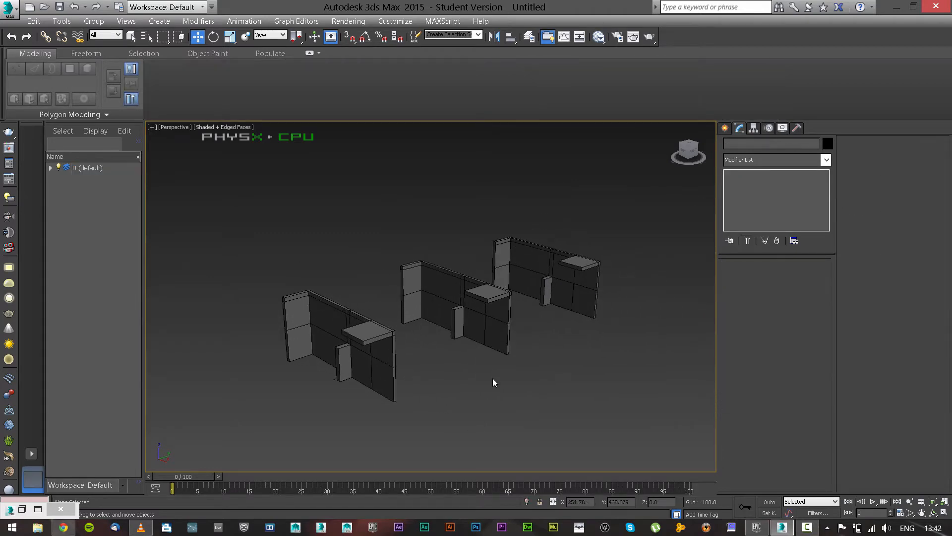
scroll(480, 383, up, 5)
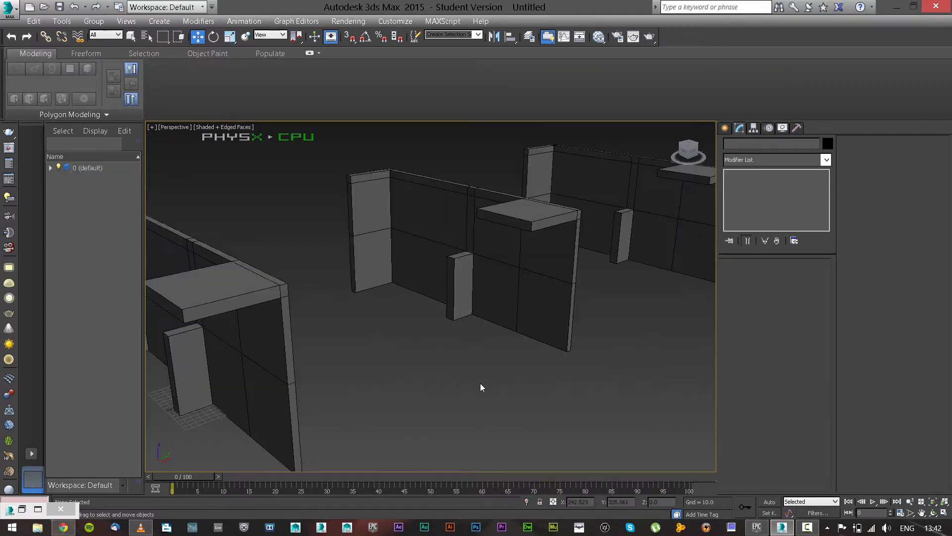
scroll(480, 387, down, 3)
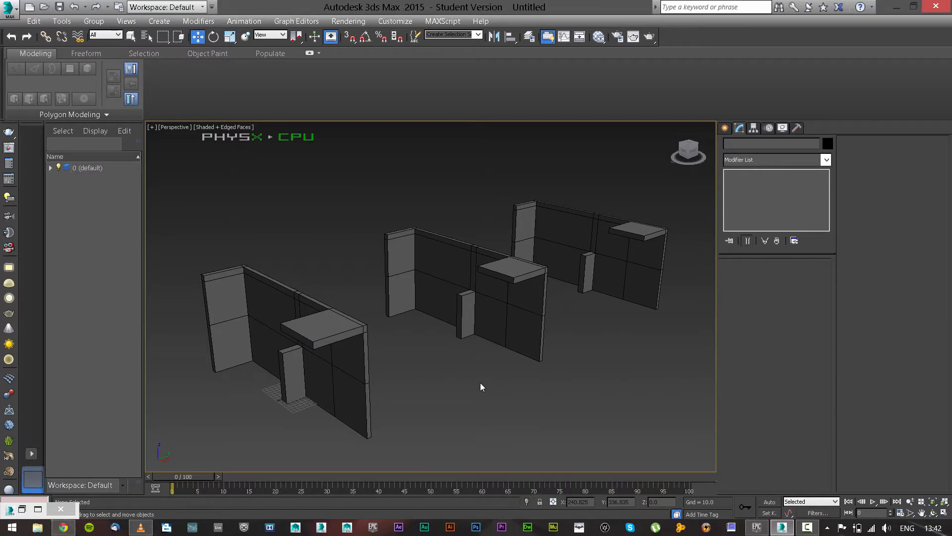
Step: Rename the nearest wall as SM_Wall_NOUV
click(336, 316)
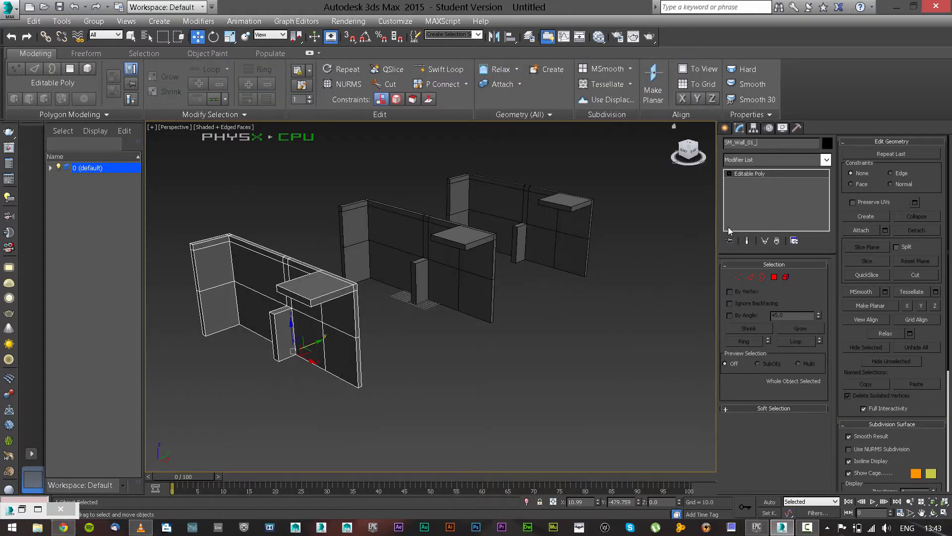
key(BackSpace)
key(BackSpace)
text(NOUV)
Step: Rename the middle wall as SM_Wall_SAMEUV
click(453, 278)
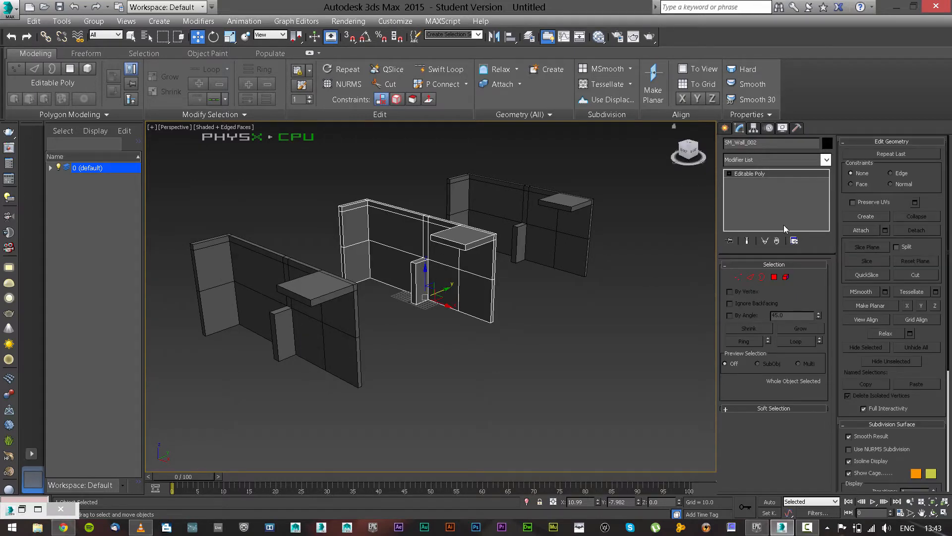
key(BackSpace)
key(BackSpace)
key(BackSpace)
text(SAMEUV)
Step: Rename the farthest wall as SM_Wall_BOTHUVS and expand the default layer to list its objects
click(549, 225)
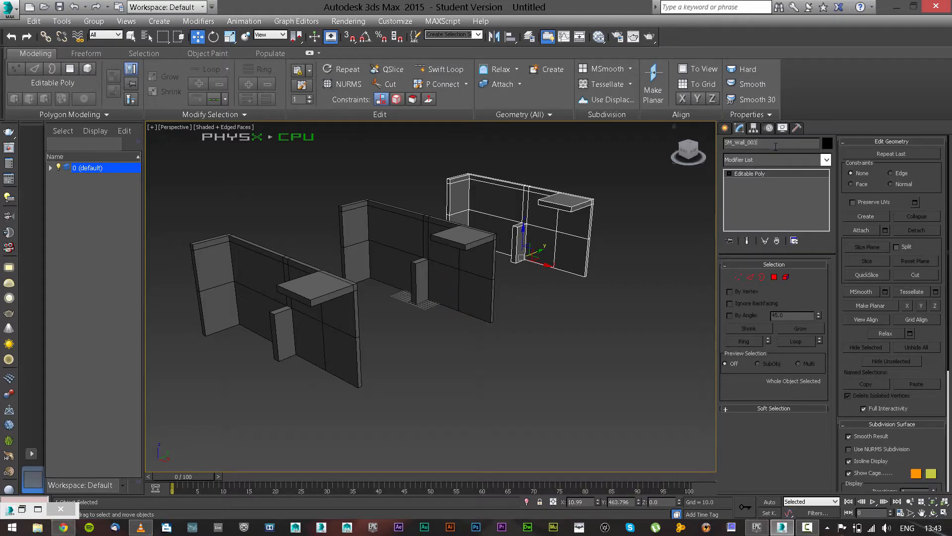
key(BackSpace)
key(BackSpace)
text(BOTHUVS)
click(50, 168)
click(504, 334)
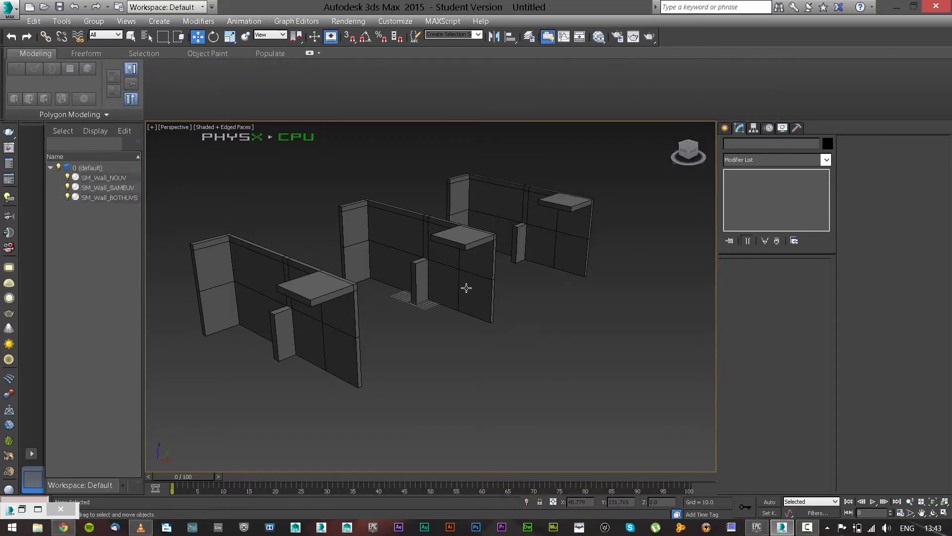
middle_drag(472, 310, 491, 308)
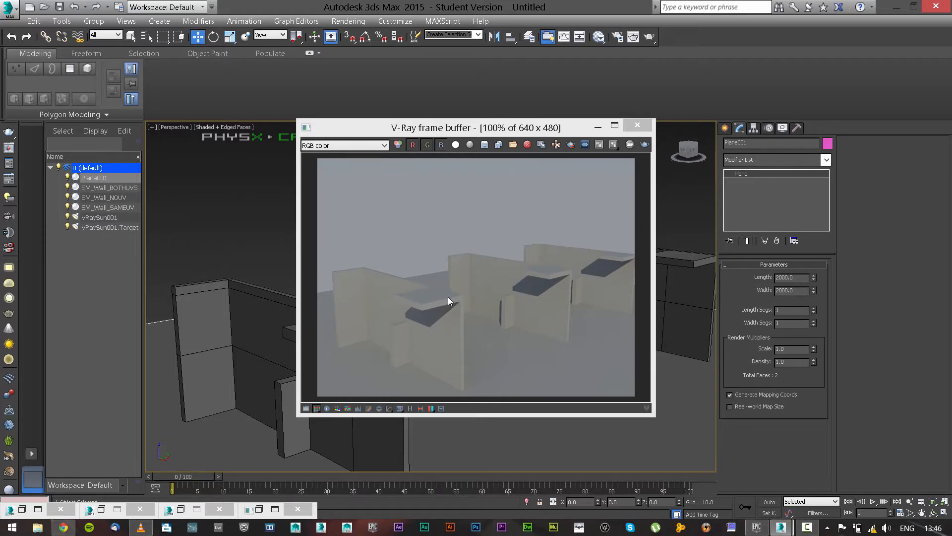
Step: Render a V-Ray close-up of the SM_Wall_NOUV wall from its inner side
click(599, 127)
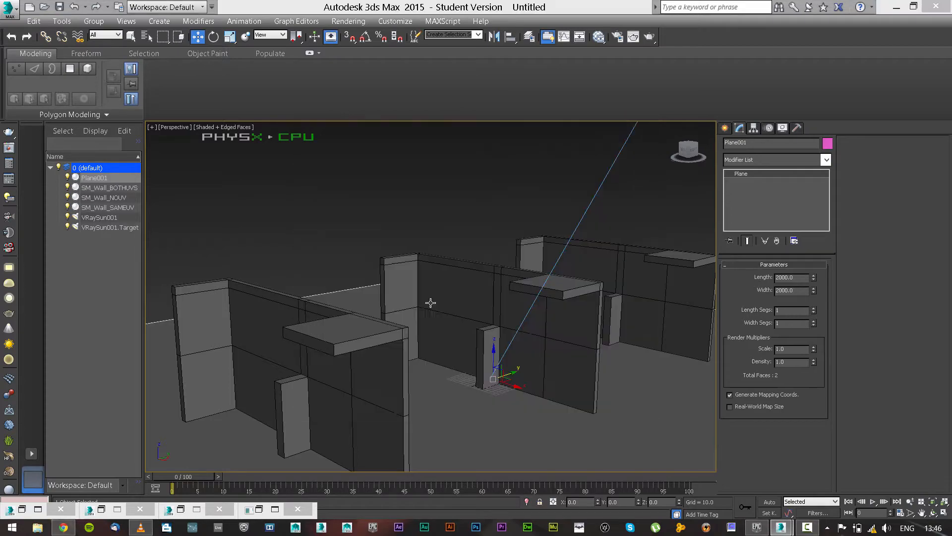
click(321, 362)
alt+middle_drag(318, 373, 444, 372)
scroll(452, 375, up, 3)
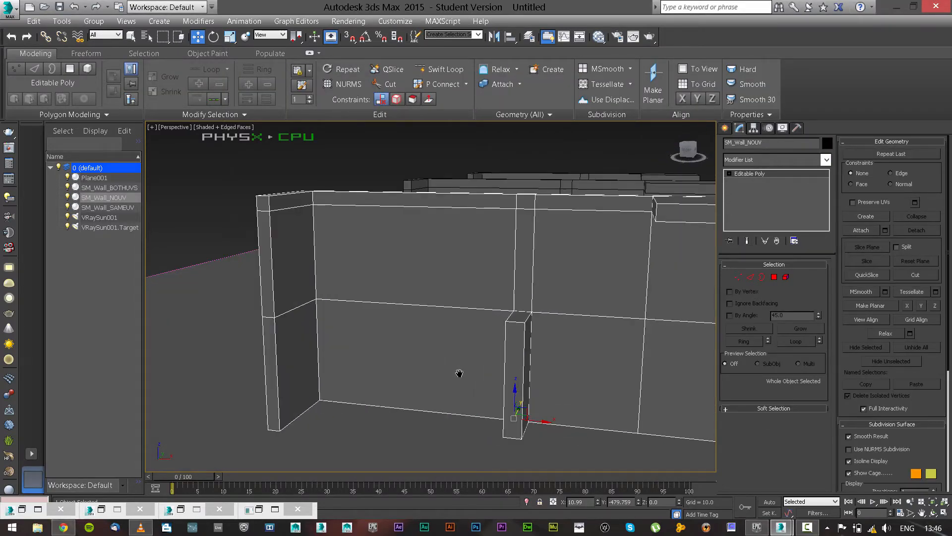
key(shift+q)
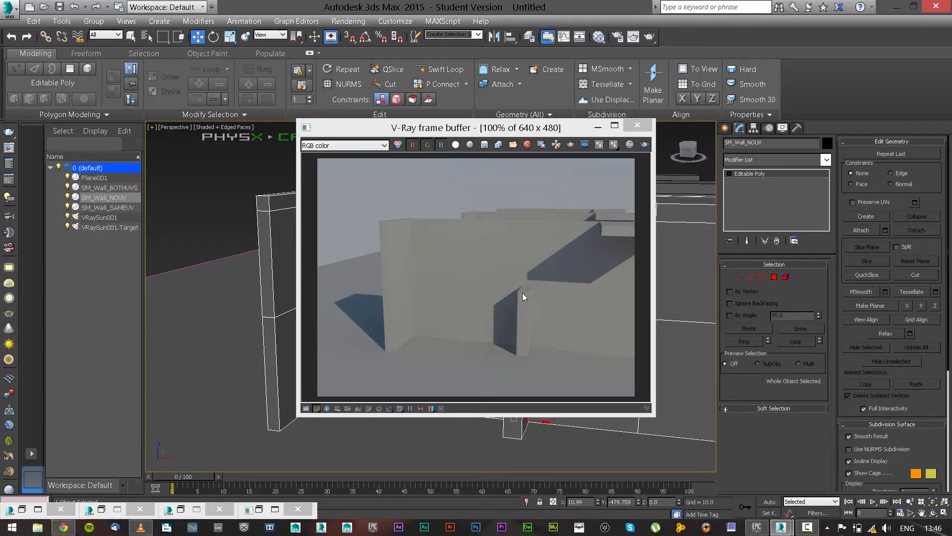
click(598, 127)
Step: Render a wider V-Ray view that frames all three walls on the ground plane
middle_drag(576, 246, 357, 321)
scroll(524, 262, down, 3)
scroll(357, 321, down, 2)
scroll(357, 321, up, 3)
scroll(357, 321, down, 3)
key(shift+q)
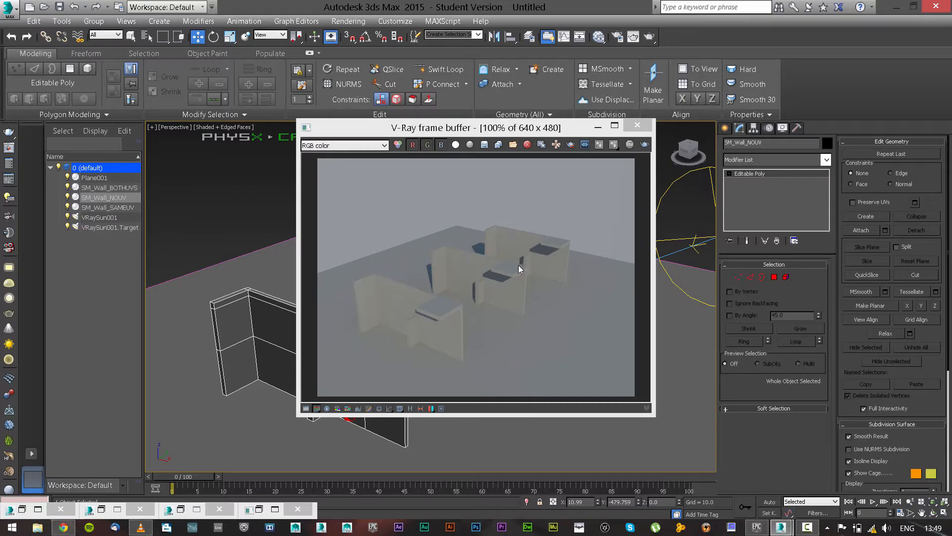
click(598, 126)
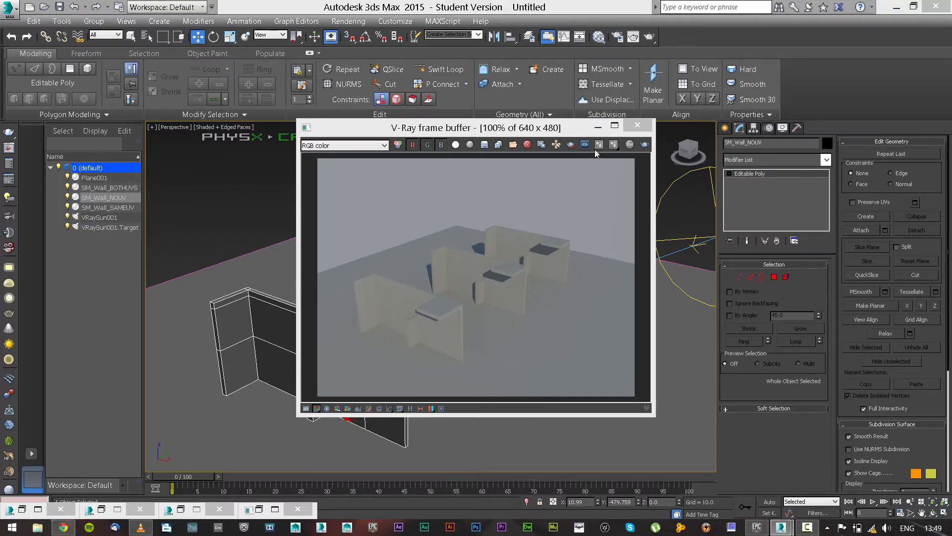
Step: Add a new VRayMtl material to the Slate Material Editor's node view, below the existing material
key(m)
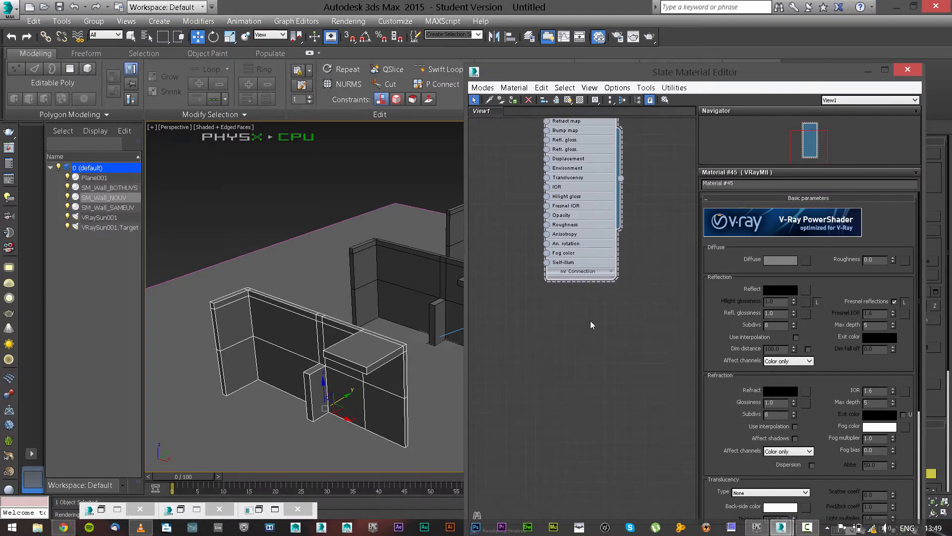
right_click(590, 321)
mouse_move(659, 340)
mouse_move(734, 339)
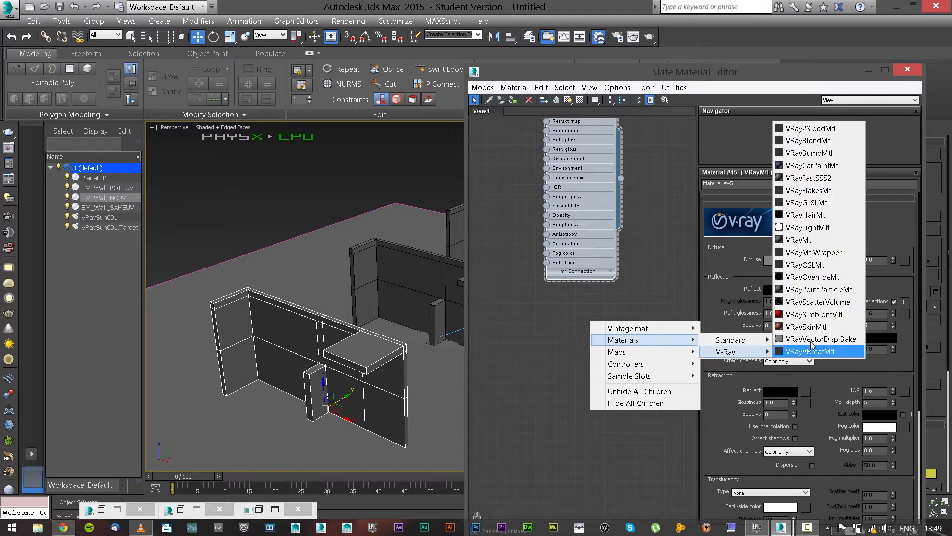
click(815, 241)
scroll(588, 332, up, 2)
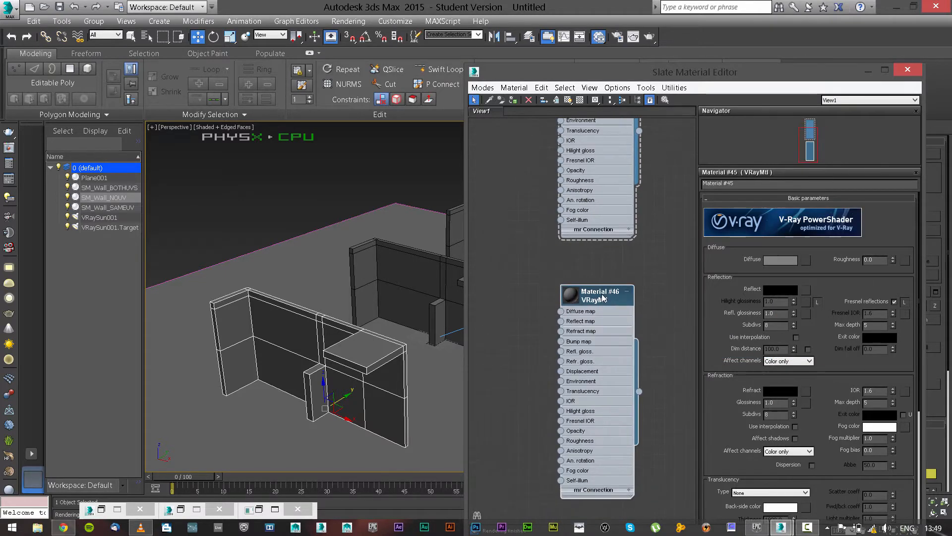
Step: Connect a Bitmap map using the beechwood_natural image to the new material's Diffuse map input
drag(559, 313, 526, 323)
mouse_move(571, 328)
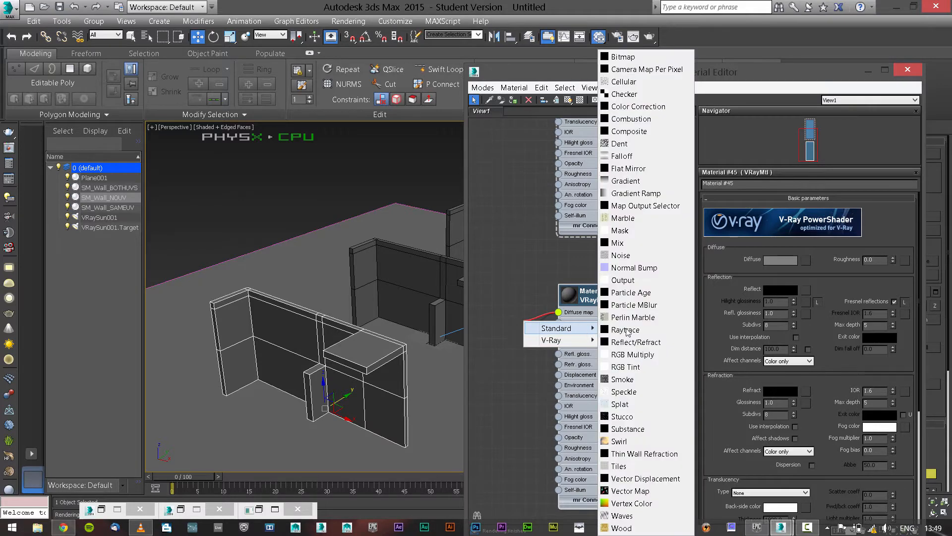
click(640, 57)
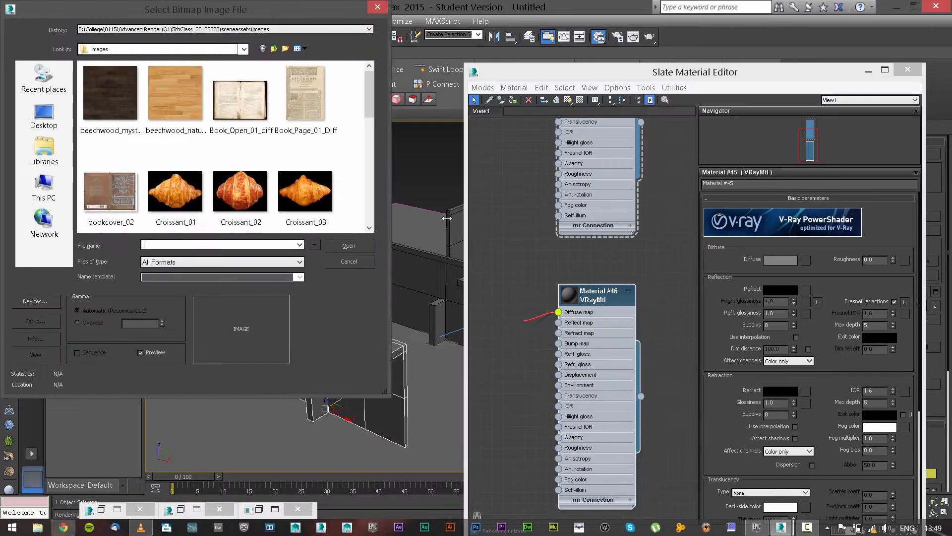
click(191, 113)
scroll(194, 127, down, 5)
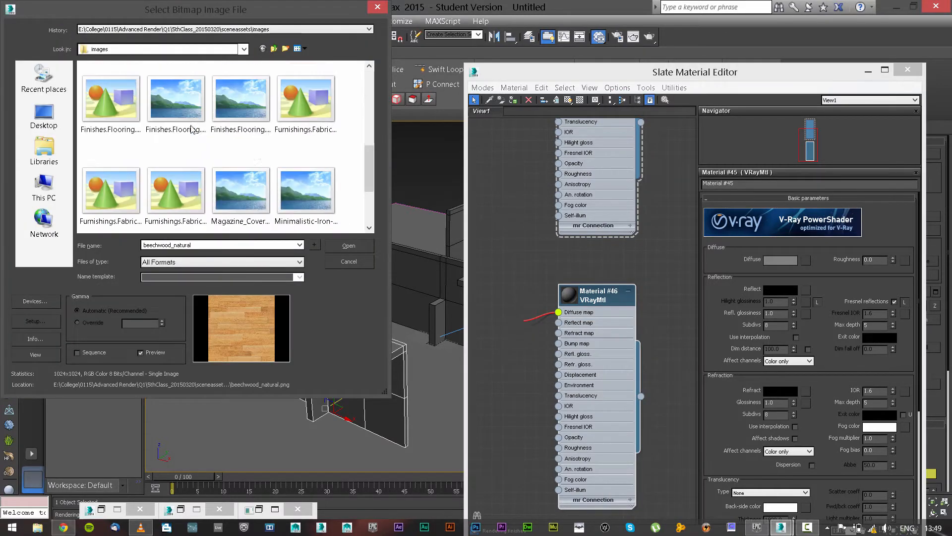
scroll(194, 130, up, 10)
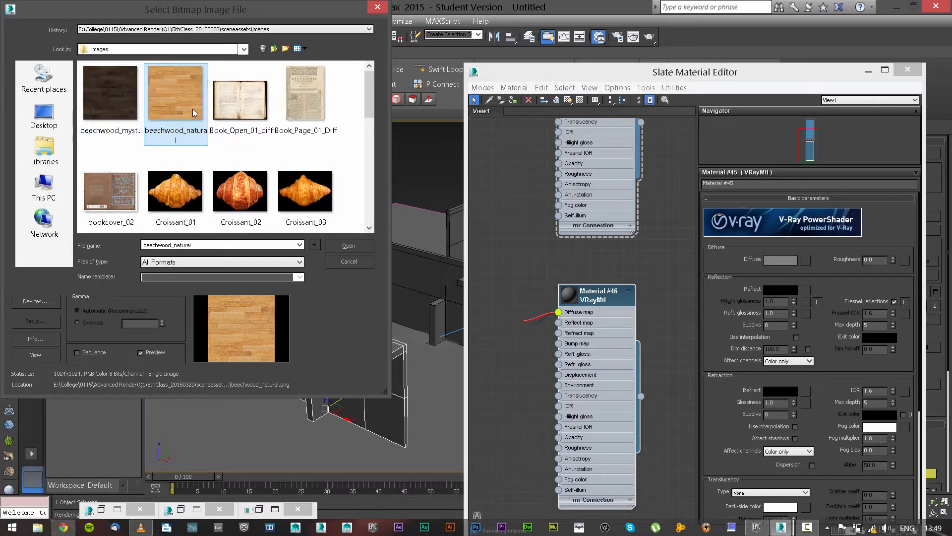
click(349, 246)
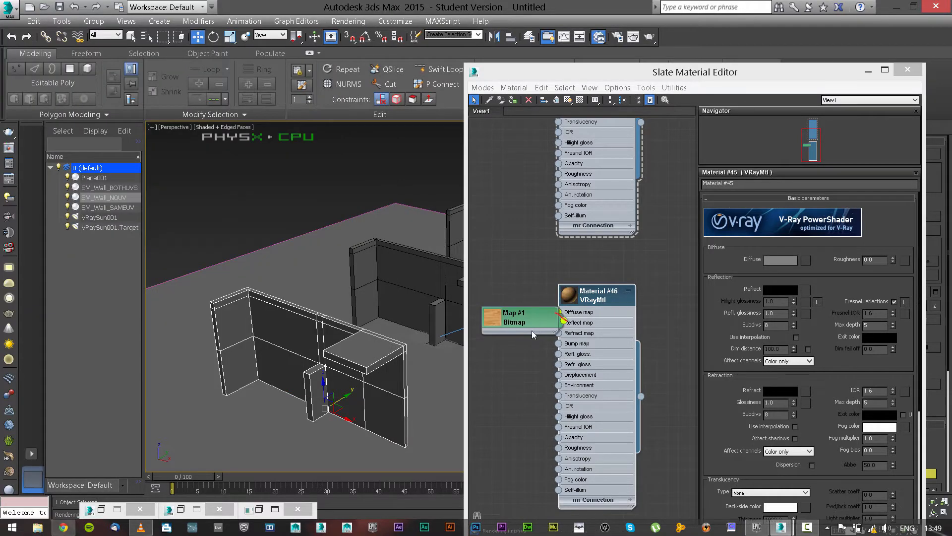
drag(522, 319, 500, 308)
Step: Show the wood material in the viewport and assign it to all three walls
click(589, 300)
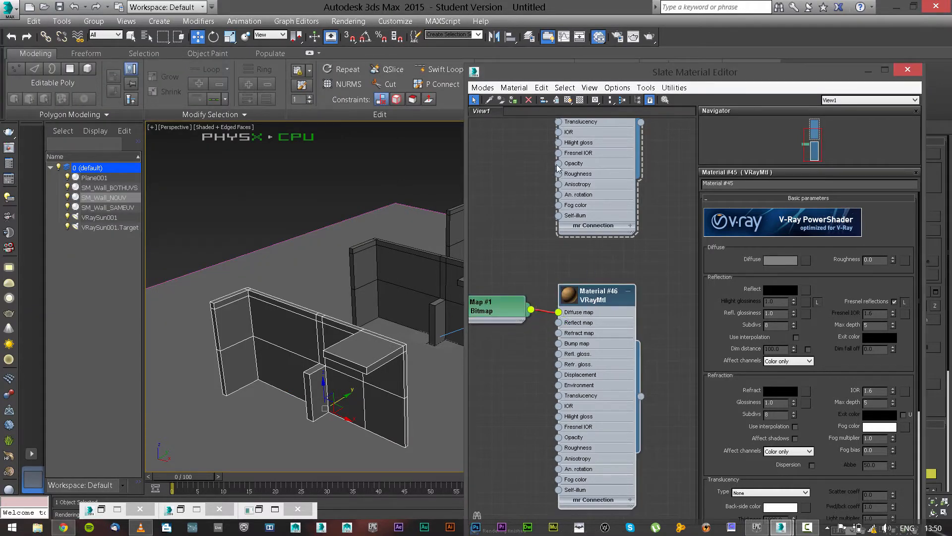
click(568, 100)
drag(640, 396, 389, 405)
drag(641, 395, 444, 282)
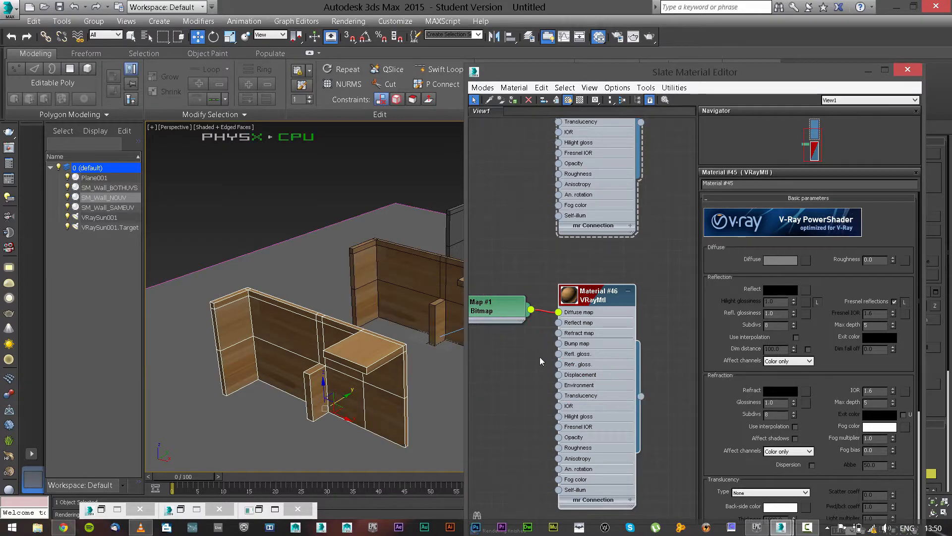
drag(640, 396, 455, 218)
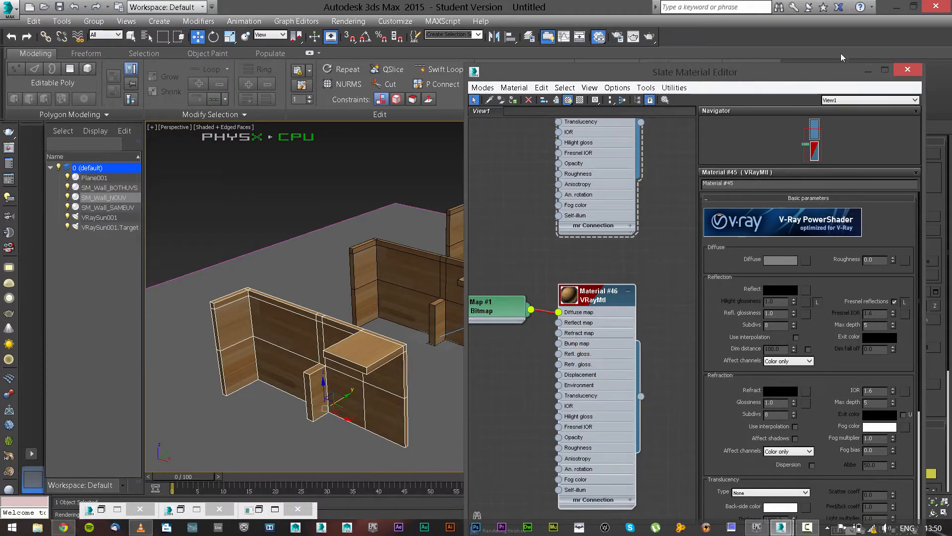
click(868, 70)
Step: Render the three wood-textured walls with V-Ray
scroll(420, 326, up, 5)
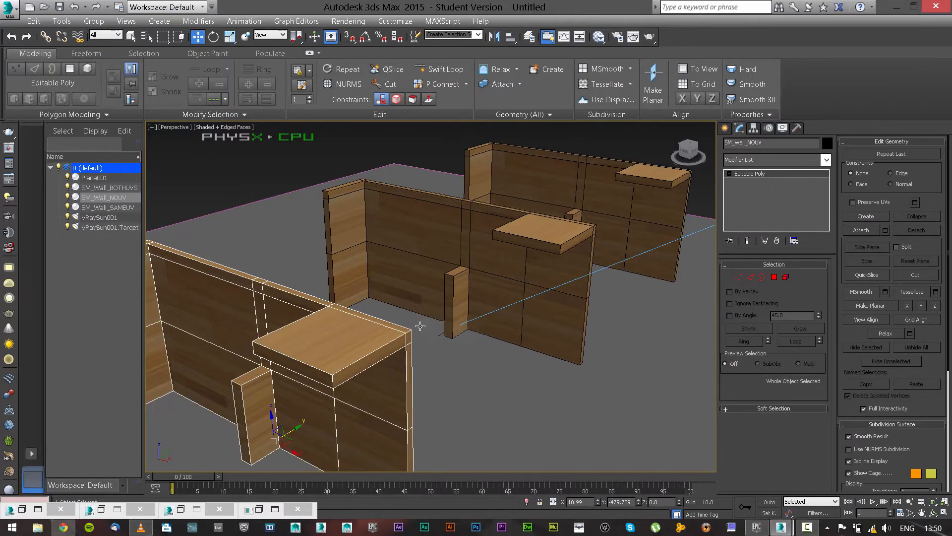
key(shift+q)
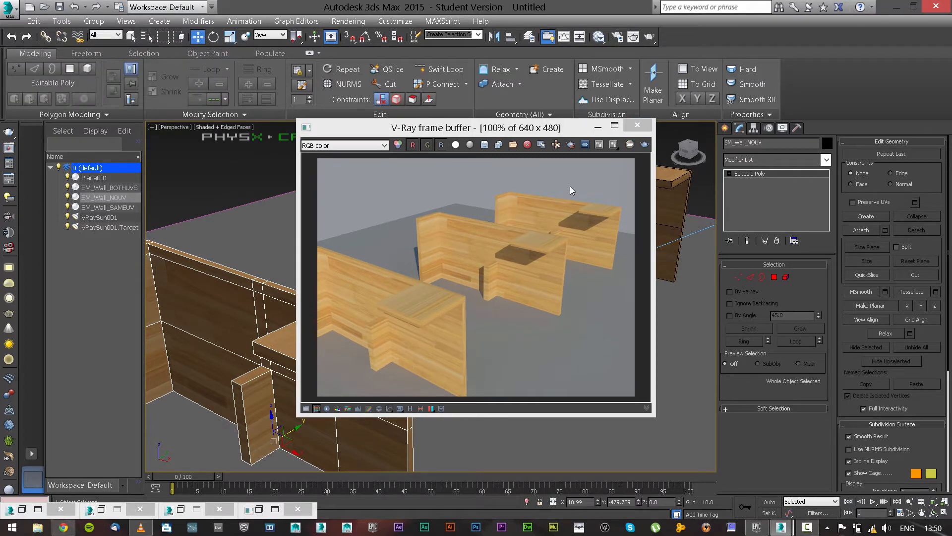
click(598, 126)
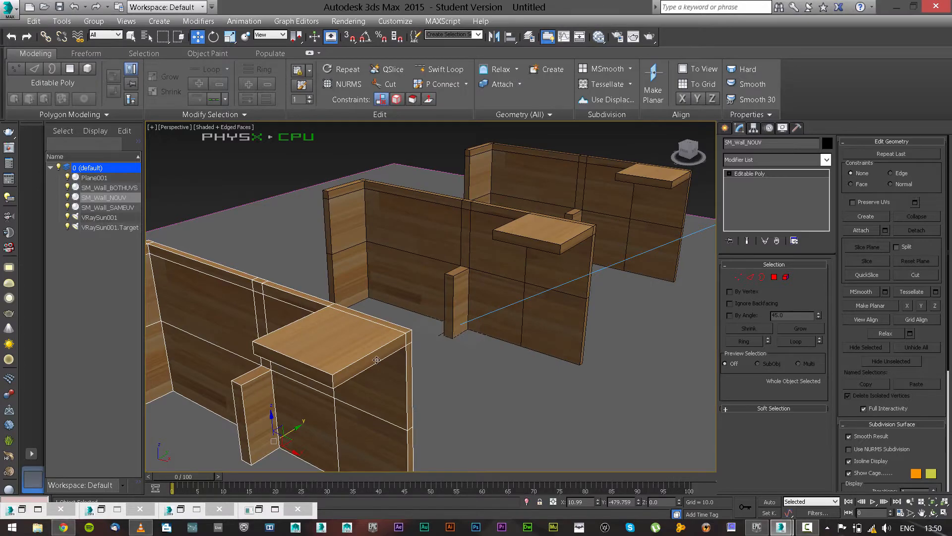
Step: Examine how the wood texture maps across the front and back faces of the SM_Wall_NOUV wall
middle_drag(358, 366, 441, 332)
middle_drag(441, 332, 479, 296)
alt+middle_drag(478, 297, 469, 258)
scroll(469, 258, up, 3)
scroll(467, 239, up, 2)
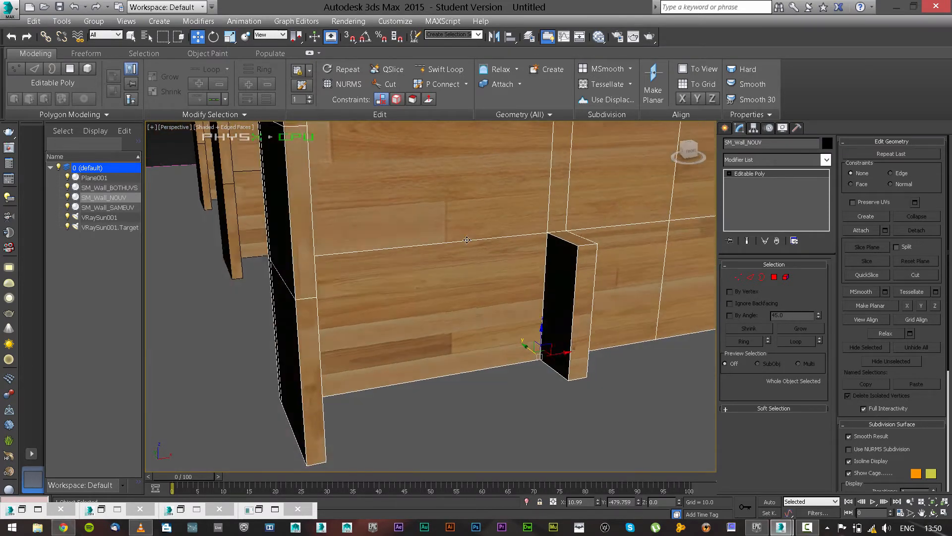
scroll(466, 239, down, 4)
scroll(553, 209, up, 3)
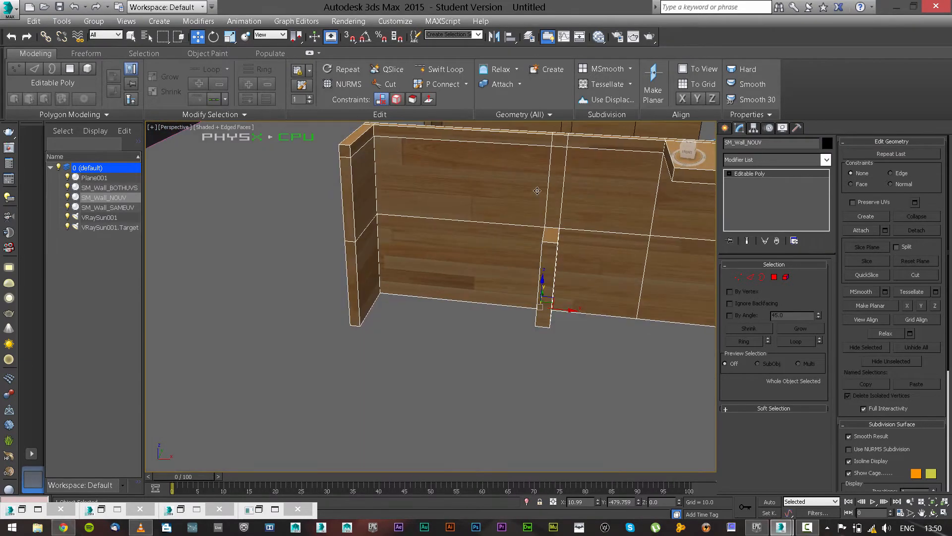
Step: Select the SM_Wall_SAMEUV wall
alt+middle_drag(537, 191, 565, 220)
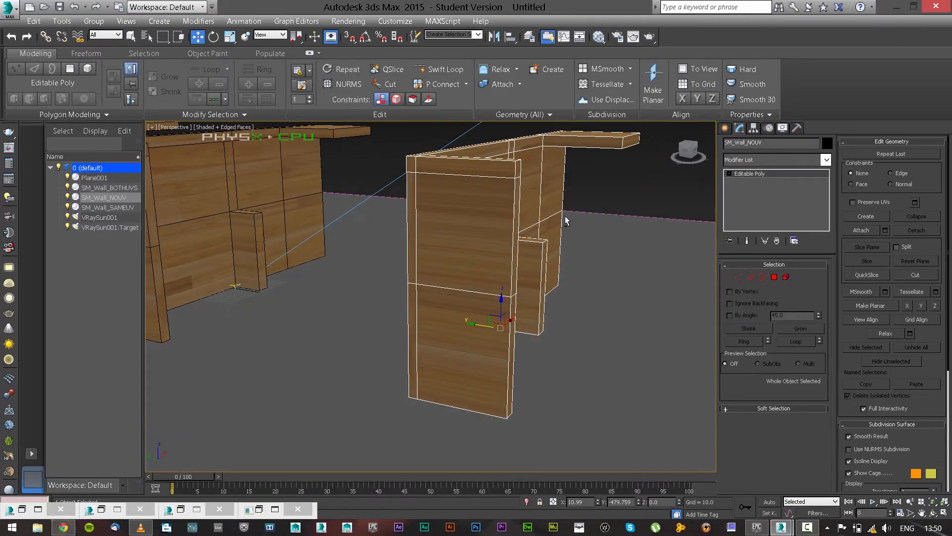
alt+middle_drag(493, 218, 445, 313)
scroll(518, 275, up, 3)
scroll(557, 286, down, 2)
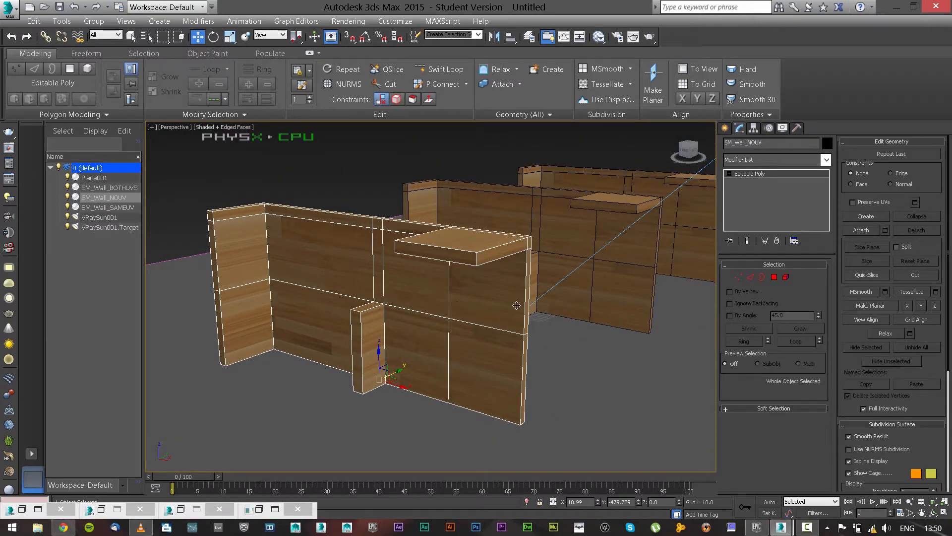
click(557, 285)
alt+middle_drag(557, 285, 586, 276)
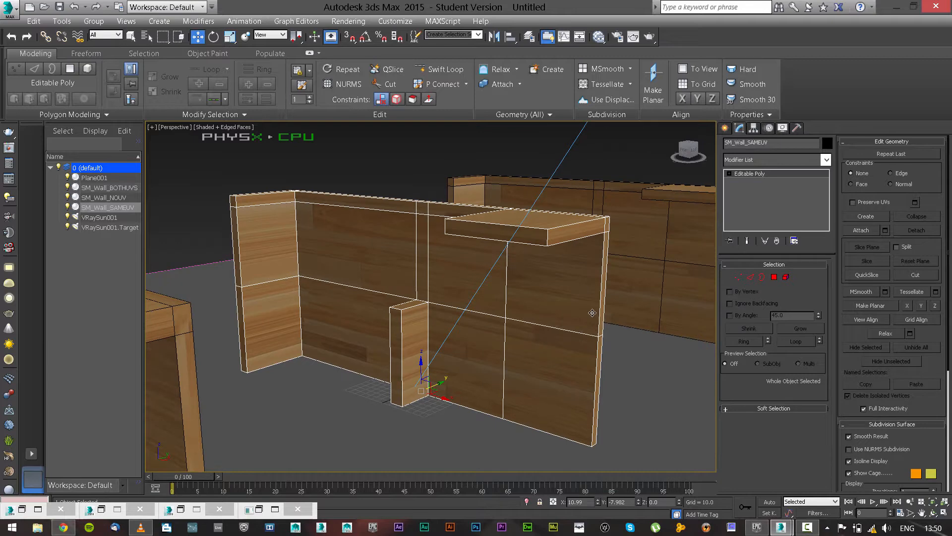
Step: Add an Unwrap UVW modifier to SM_Wall_SAMEUV and view its layout in the UV editor
click(826, 160)
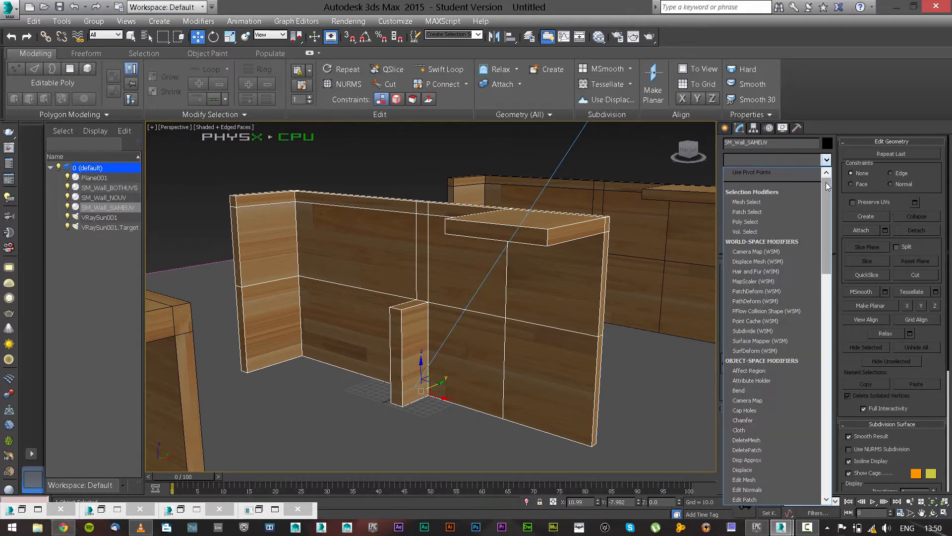
scroll(790, 471, down, 10)
click(758, 380)
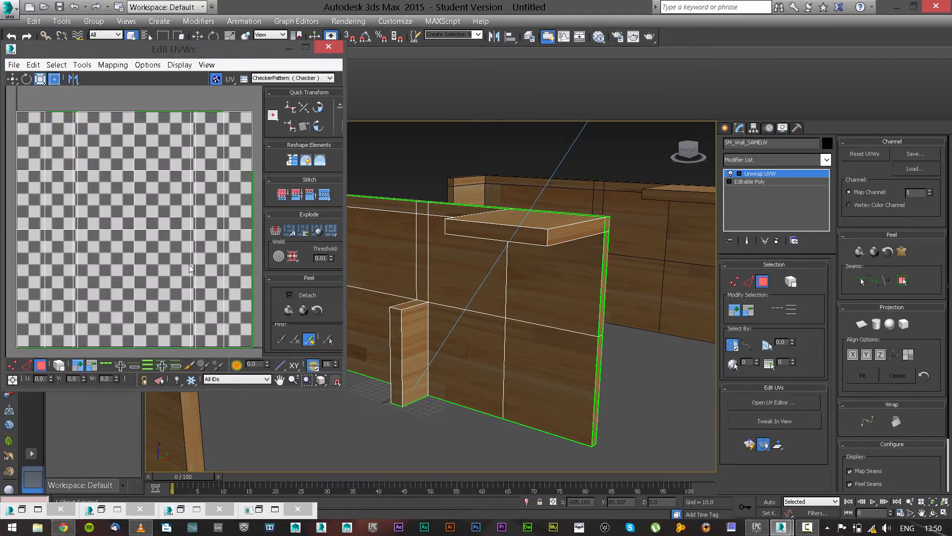
scroll(190, 263, down, 4)
scroll(189, 263, up, 3)
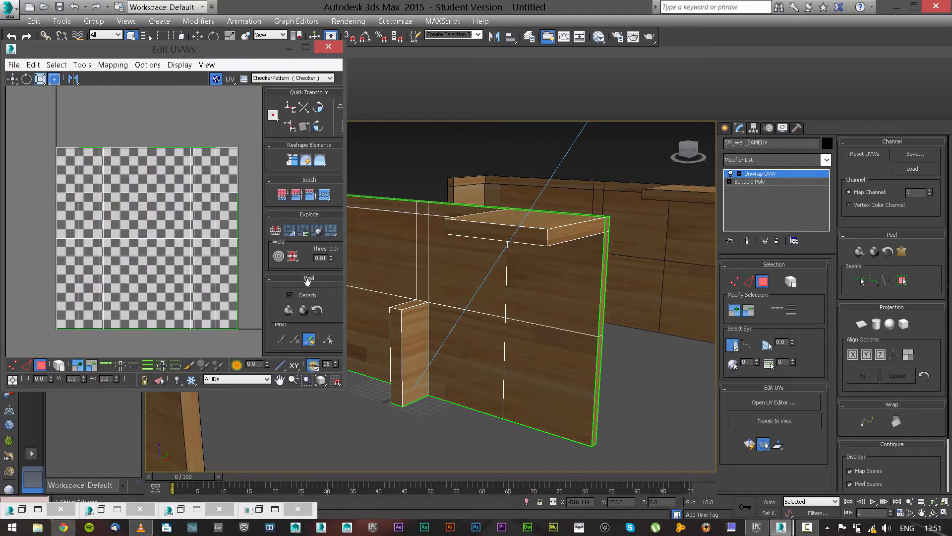
Step: Select all UV faces of the wall and lay them out with Flatten Mapping
key(ctrl+a)
click(113, 65)
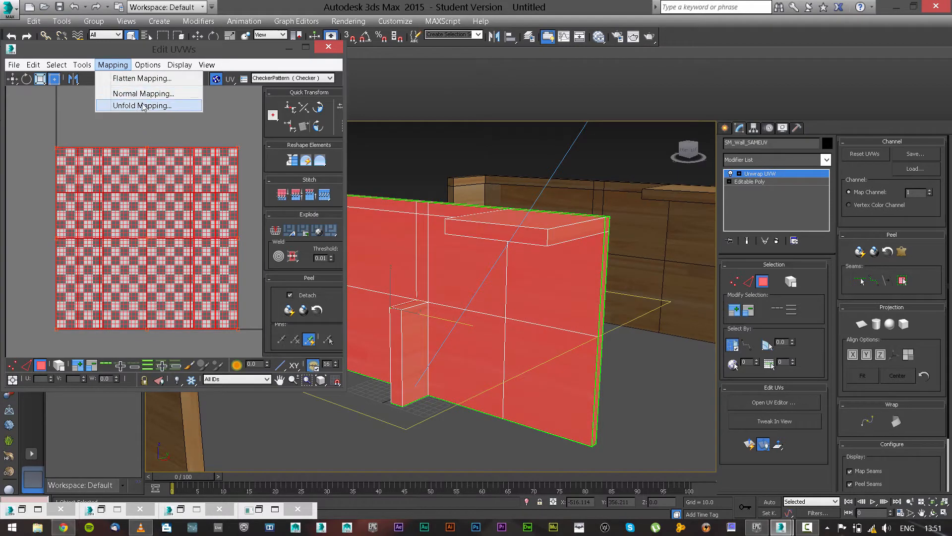
click(191, 98)
click(194, 32)
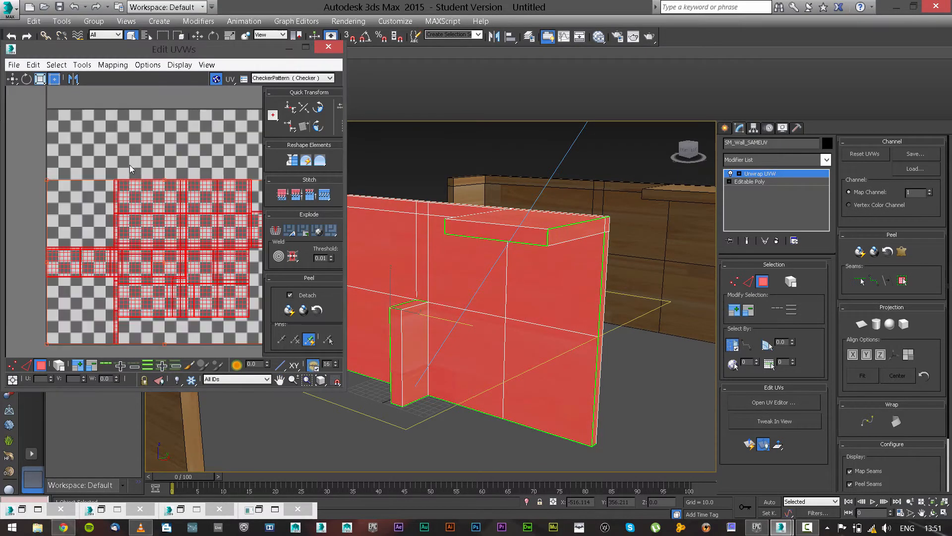
click(113, 65)
click(128, 77)
click(183, 85)
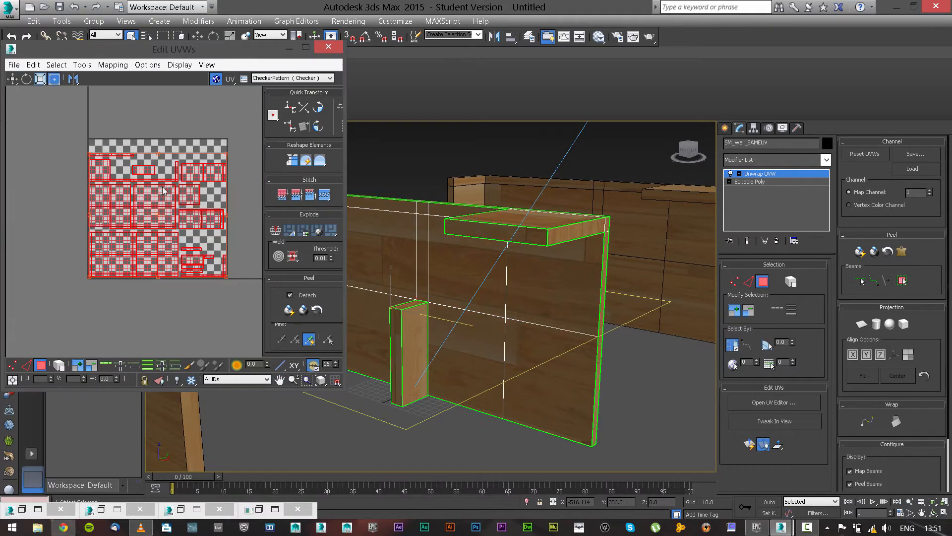
Step: Inspect the flattened wood mapping on the wall, selecting a lower wall face to locate it in the UV layout
middle_drag(488, 301, 511, 294)
alt+middle_drag(535, 263, 645, 297)
scroll(513, 287, up, 3)
click(503, 323)
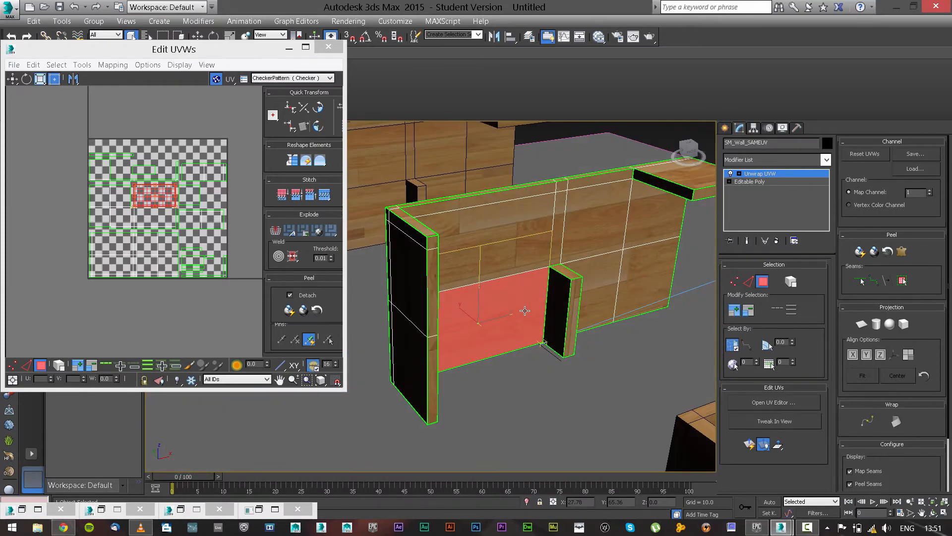
click(749, 281)
click(763, 283)
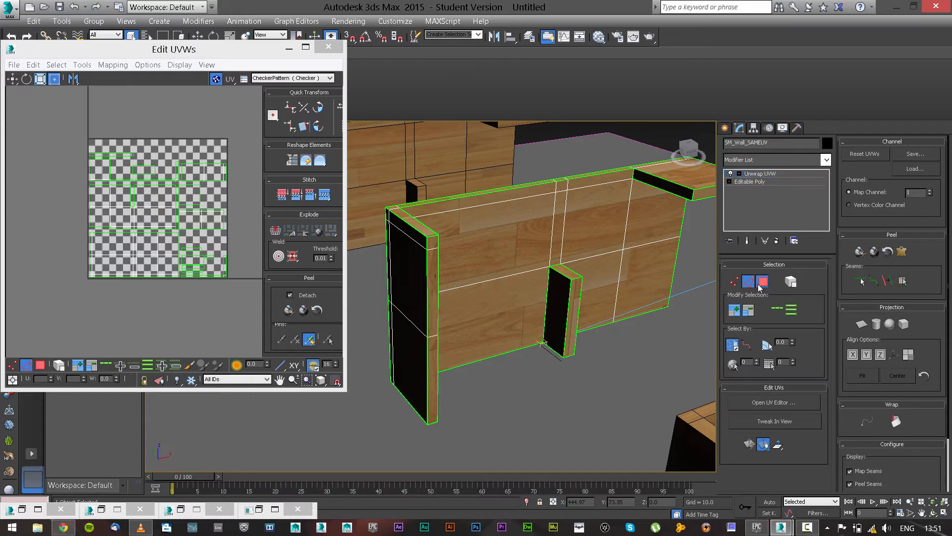
Step: Close the UV editor and delete the Unwrap UVW modifier from SM_Wall_SAMEUV
click(328, 46)
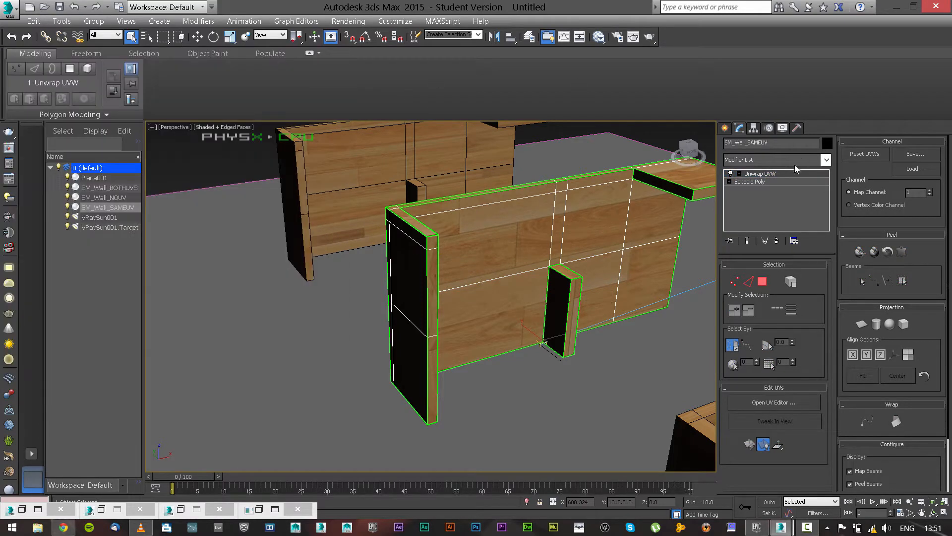
right_click(791, 172)
click(818, 190)
Step: Add a UVW Map modifier to SM_Wall_SAMEUV and set its mapping type to Box
click(825, 159)
scroll(793, 318, down, 15)
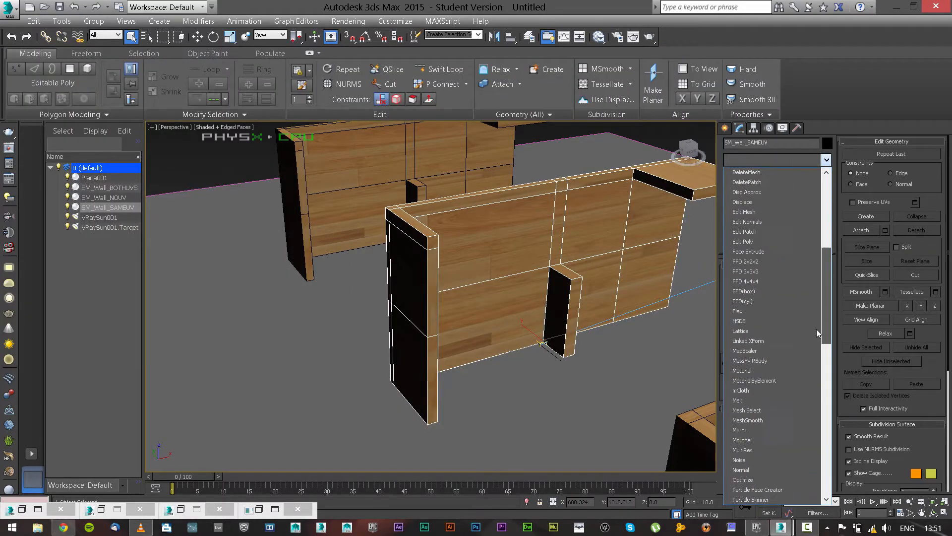
click(763, 391)
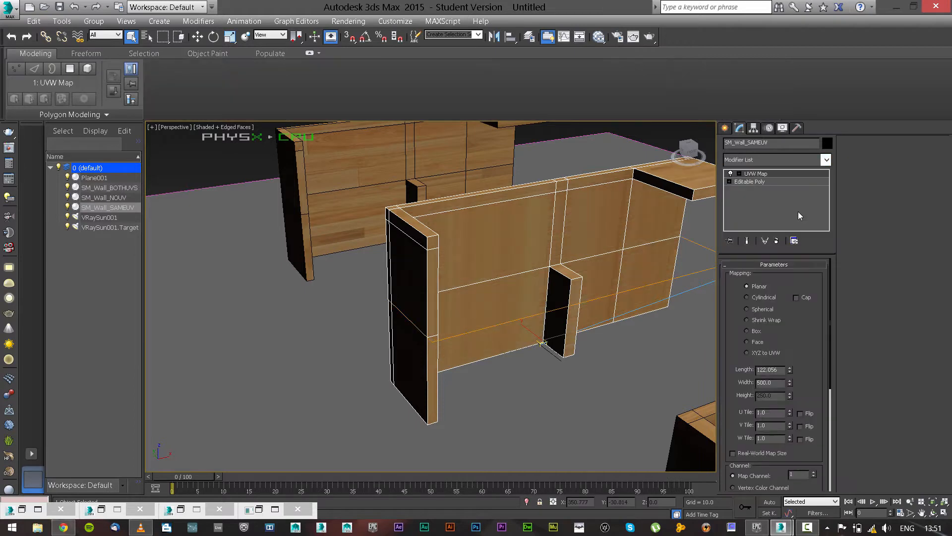
click(747, 330)
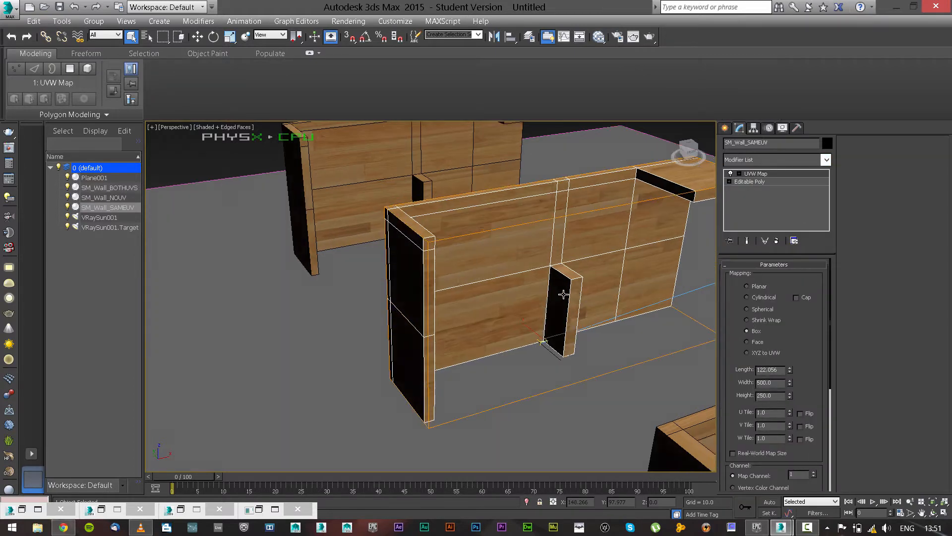
Step: Examine how the box-mapped wood texture runs across the wall, its end piece and the shelf
alt+middle_drag(546, 290, 436, 291)
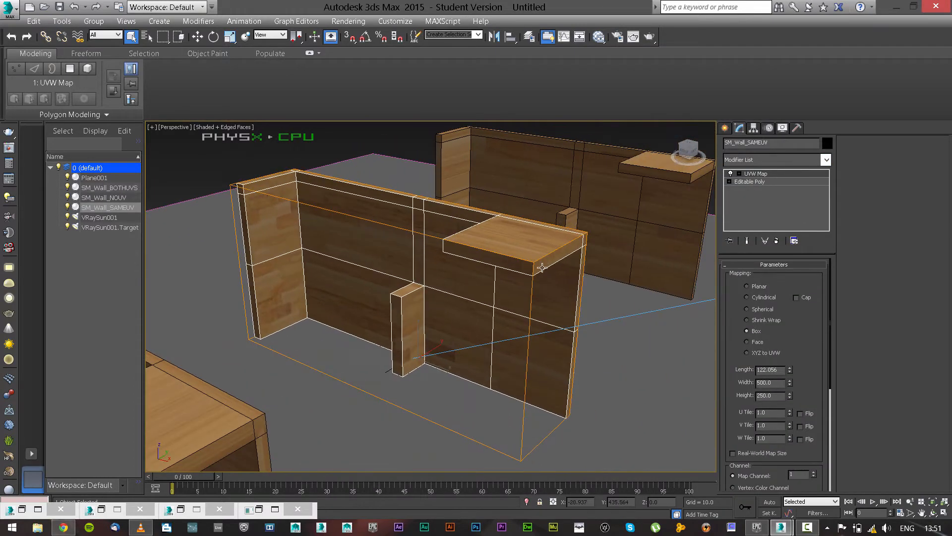
scroll(542, 267, up, 3)
alt+middle_drag(542, 267, 512, 273)
scroll(527, 314, down, 5)
scroll(501, 279, up, 3)
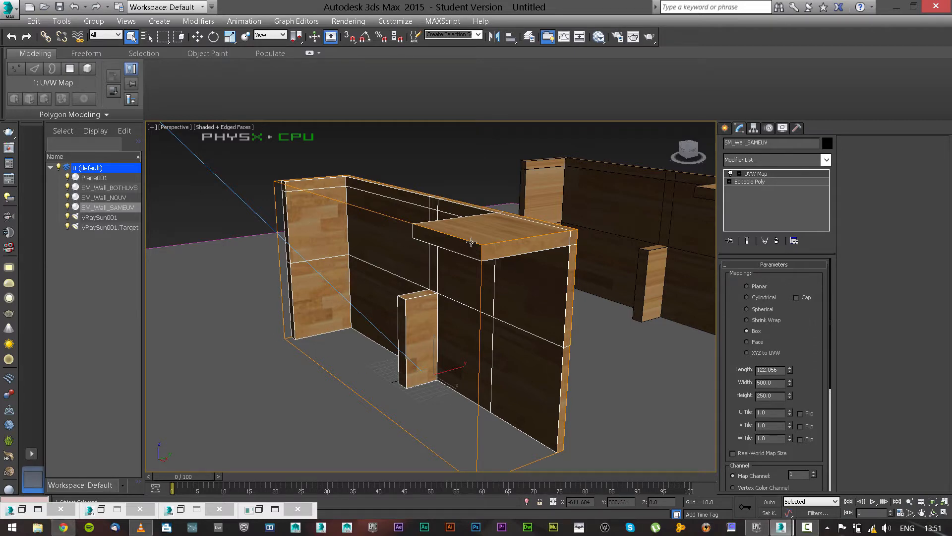
alt+middle_drag(467, 251, 533, 319)
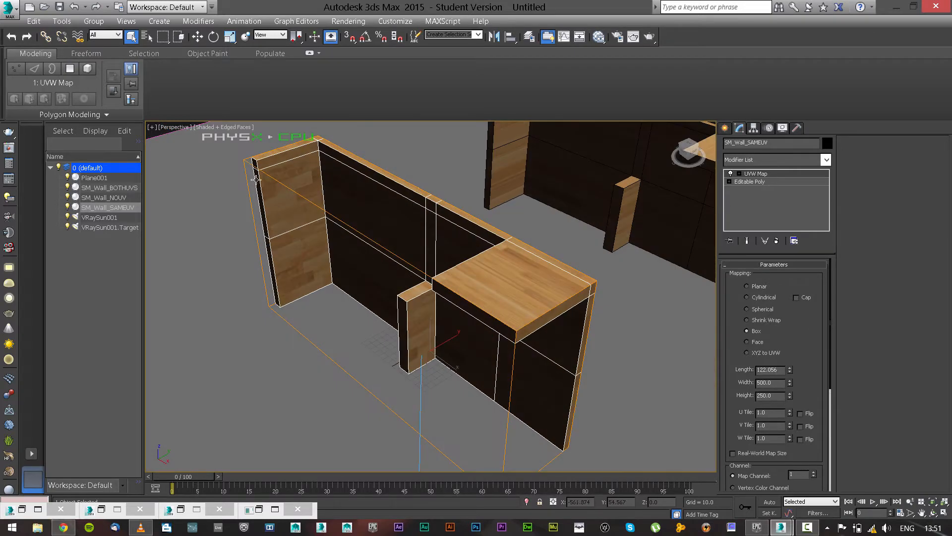
alt+middle_drag(452, 223, 575, 328)
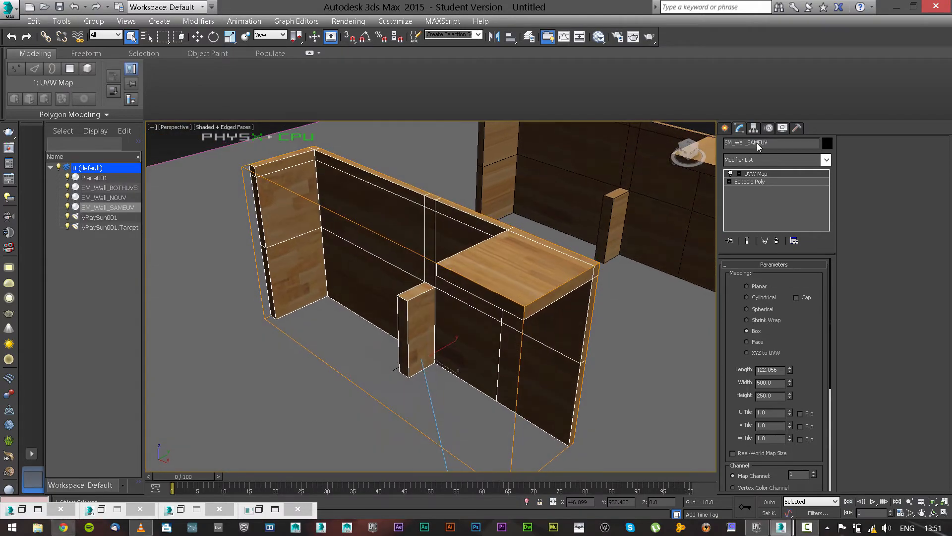
Step: Scale the UVW Map gizmo of SM_Wall_SAMEUV along individual axes, reducing its height to about 72%
click(739, 173)
click(756, 182)
key(w)
alt+middle_drag(442, 303, 414, 292)
key(e)
key(r)
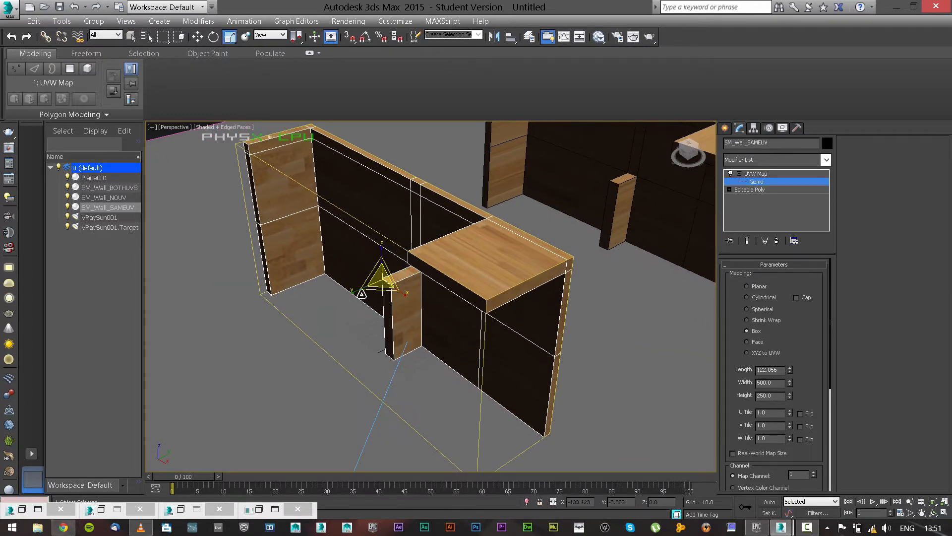
drag(361, 293, 321, 299)
alt+middle_drag(453, 277, 408, 317)
mouse_move(408, 319)
mouse_down()
mouse_move(391, 322)
mouse_move(418, 325)
mouse_up()
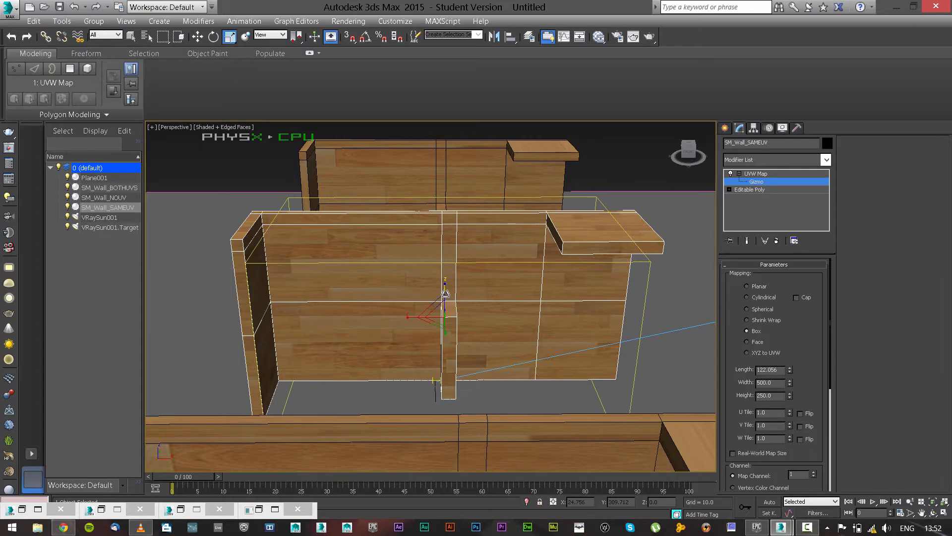
drag(445, 294, 443, 304)
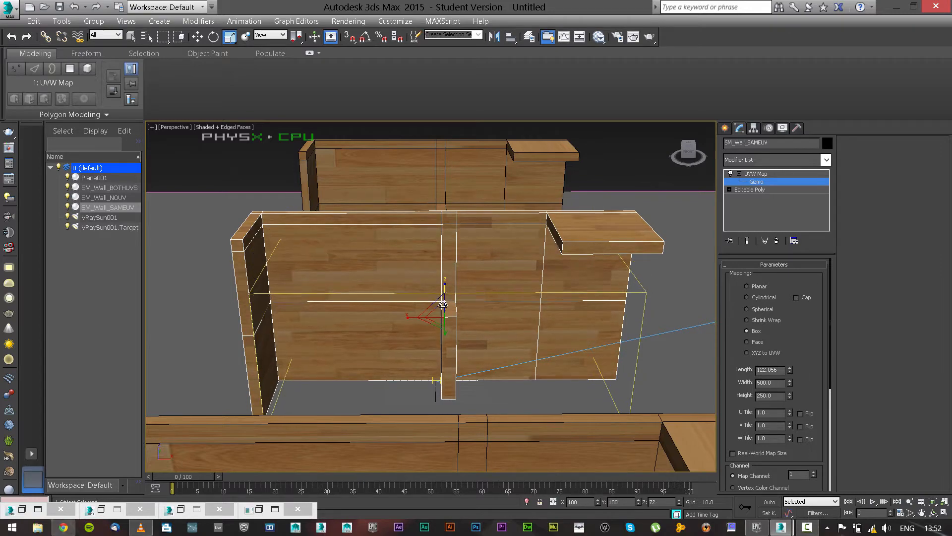
mouse_move(489, 304)
alt+middle_down()
mouse_move(459, 293)
mouse_move(478, 311)
alt+middle_up()
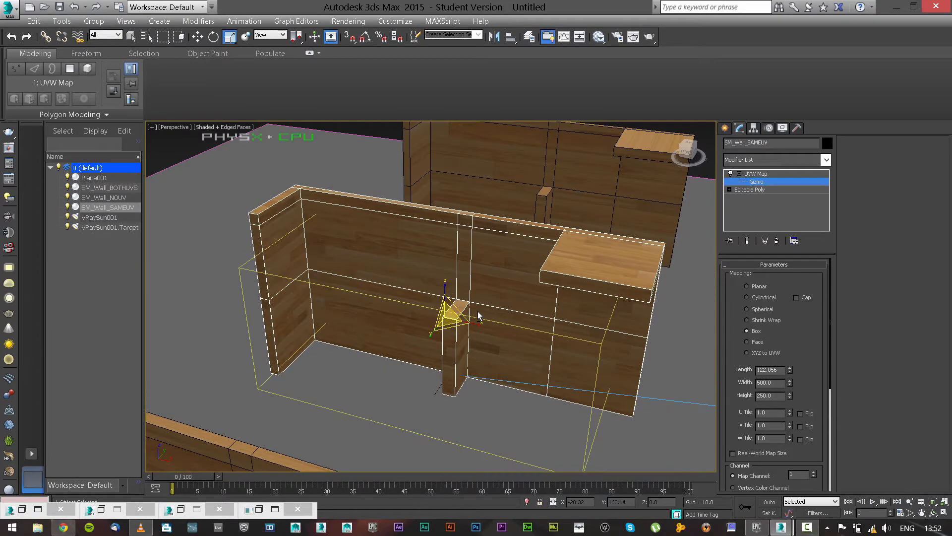
Step: Move the UVW Map gizmo up and slightly sideways, to about X 28.956 and Z 139.526
key(w)
mouse_move(445, 293)
mouse_down()
mouse_move(438, 321)
mouse_move(446, 280)
mouse_up()
alt+middle_drag(474, 342, 375, 300)
scroll(444, 322, up, 3)
scroll(443, 313, down, 2)
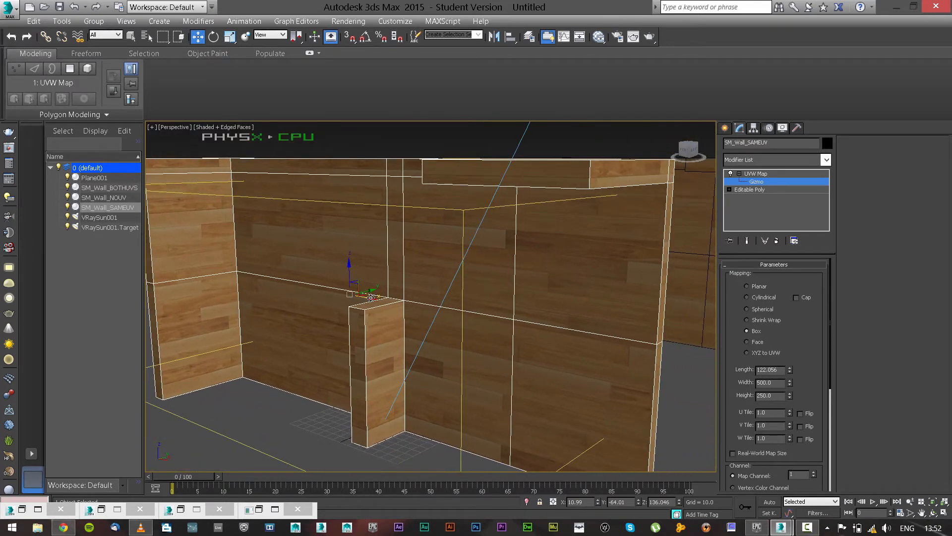
drag(371, 302, 385, 303)
Step: Render the three walls from a low angle with V-Ray and inspect the rendered wood texture
alt+middle_drag(385, 303, 499, 336)
alt+middle_drag(601, 289, 457, 335)
key(shift+q)
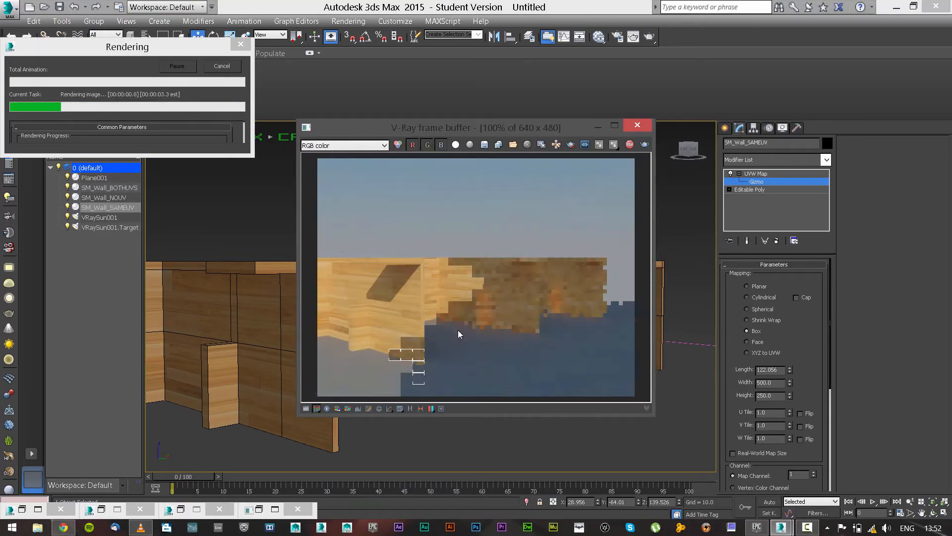
click(531, 270)
scroll(531, 269, up, 2)
scroll(539, 231, down, 2)
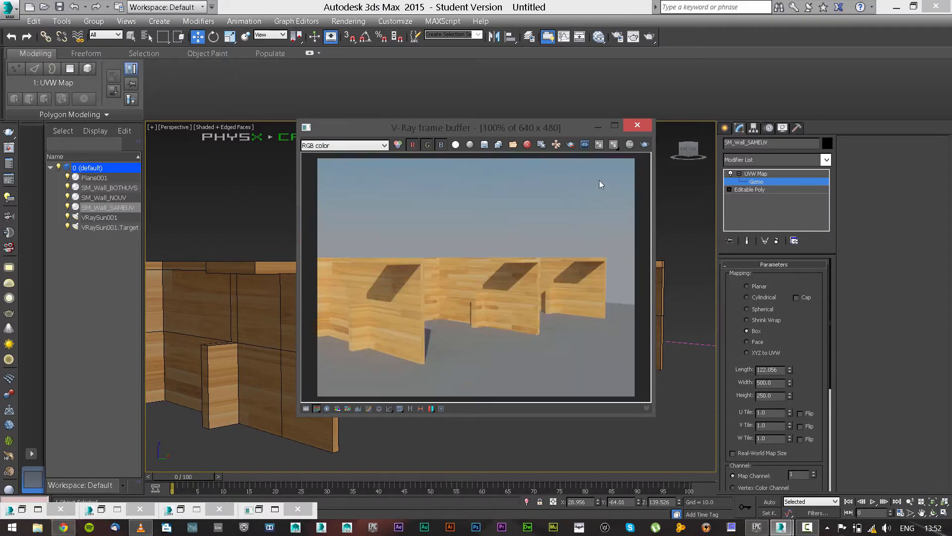
Step: Render a closer V-Ray view of the SM_Wall_NOUV wall's shelf area
click(602, 128)
scroll(355, 298, up, 4)
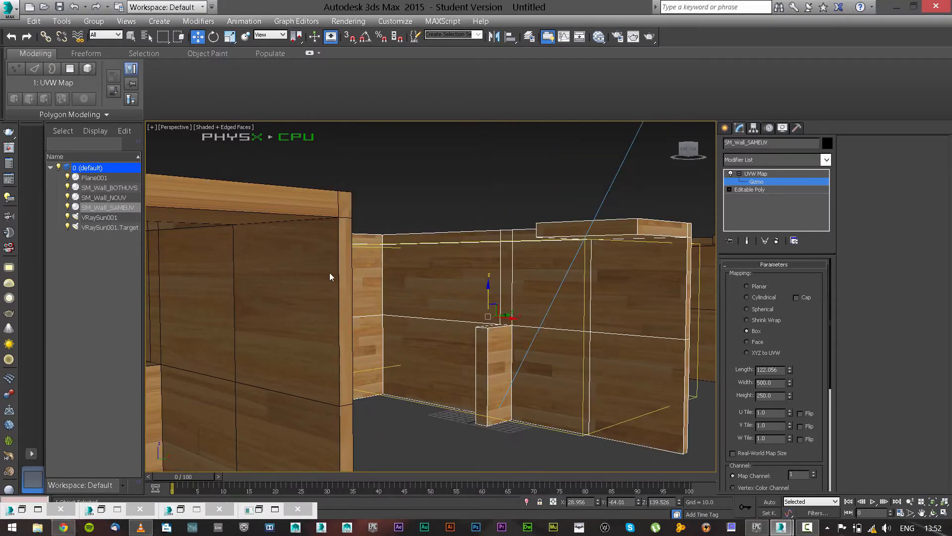
middle_drag(330, 277, 502, 383)
key(shift+q)
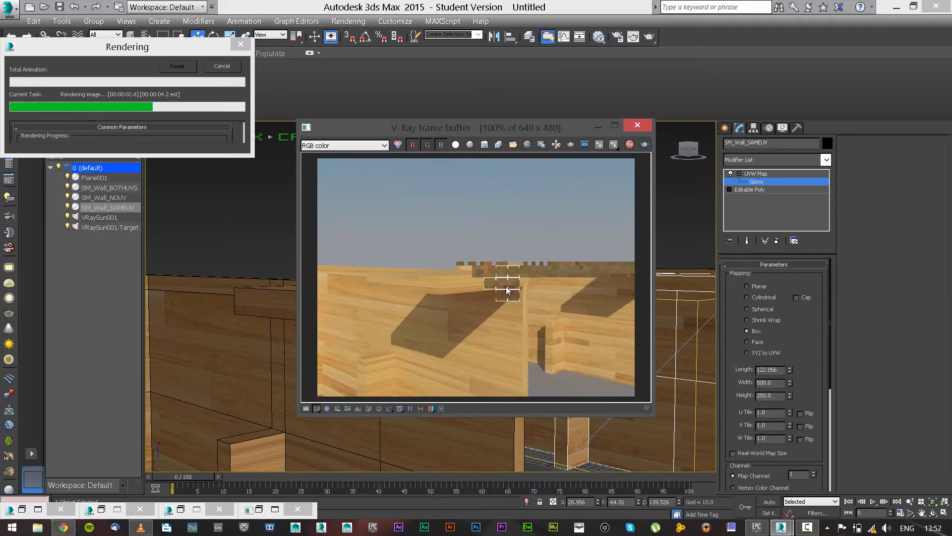
Step: Render a matching V-Ray close-up of the SM_Wall_SAMEUV wall's shelf area for comparison
click(598, 127)
middle_drag(594, 314, 353, 318)
scroll(401, 313, up, 6)
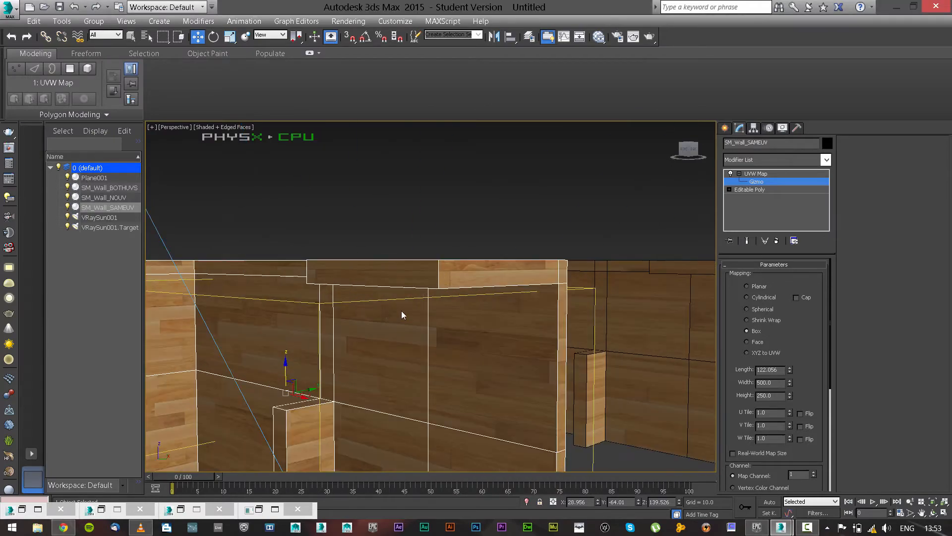
key(shift+q)
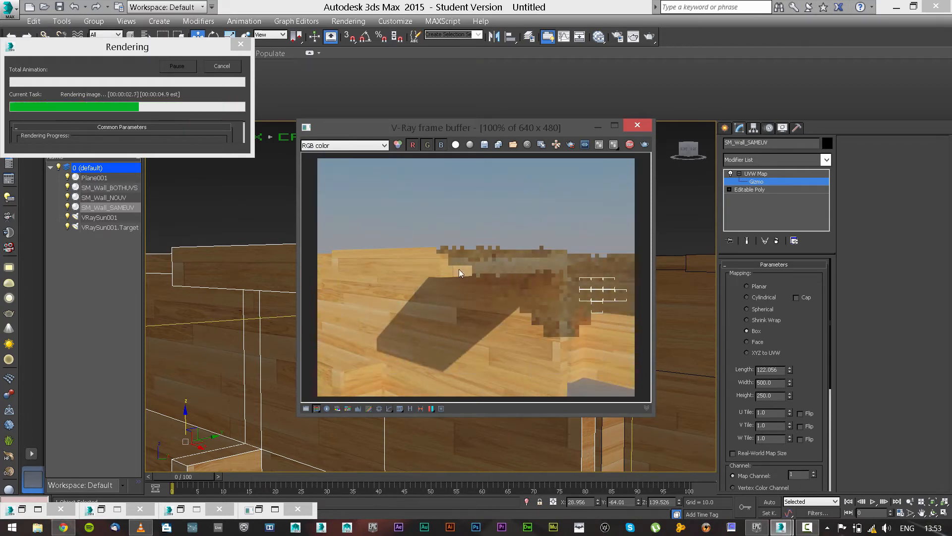
click(597, 126)
Step: Copy the UVW Map modifier from SM_Wall_SAMEUV
scroll(544, 272, down, 3)
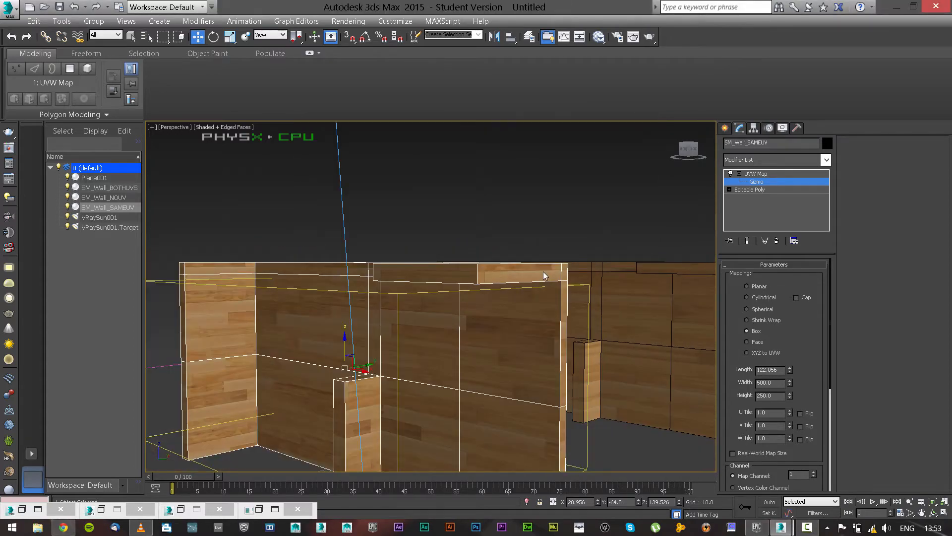
alt+middle_drag(543, 272, 511, 291)
scroll(520, 290, down, 3)
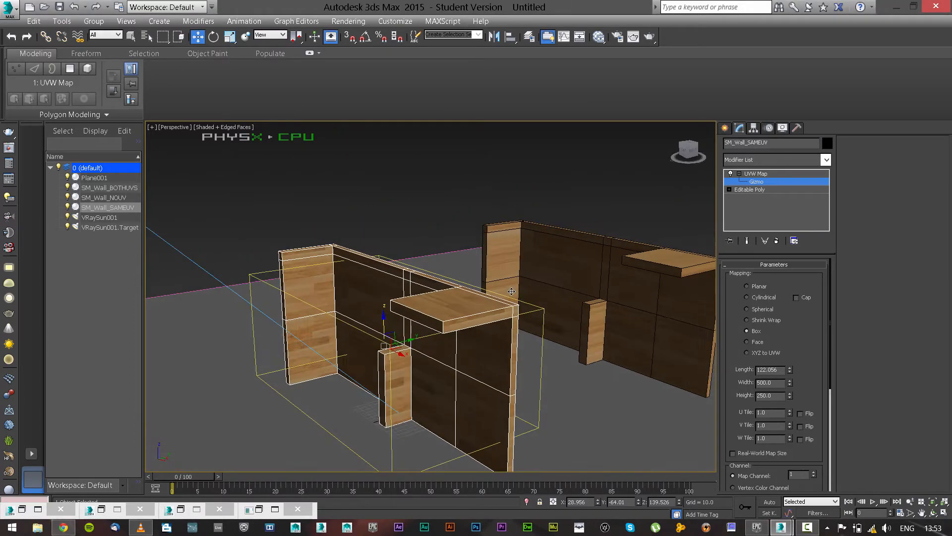
mouse_move(456, 341)
alt+middle_down()
mouse_move(586, 355)
mouse_move(529, 378)
mouse_move(429, 345)
mouse_move(432, 292)
mouse_move(467, 352)
mouse_move(444, 351)
mouse_move(431, 325)
mouse_move(467, 319)
mouse_move(466, 332)
alt+middle_up()
scroll(465, 332, up, 8)
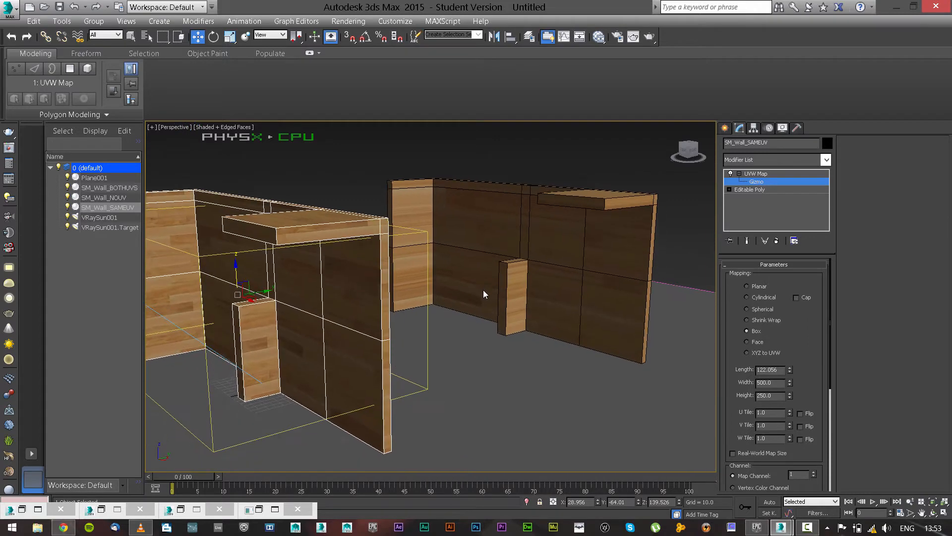
click(739, 174)
right_click(765, 172)
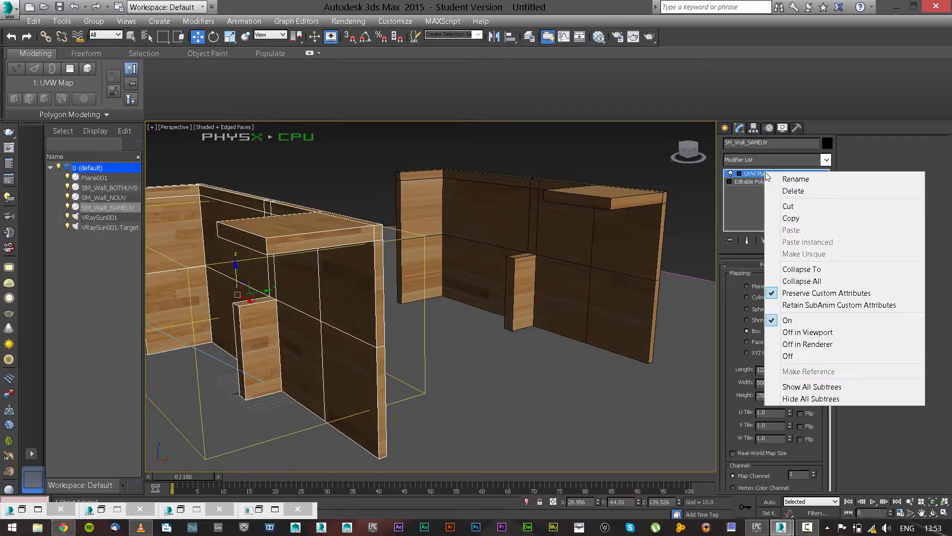
click(806, 218)
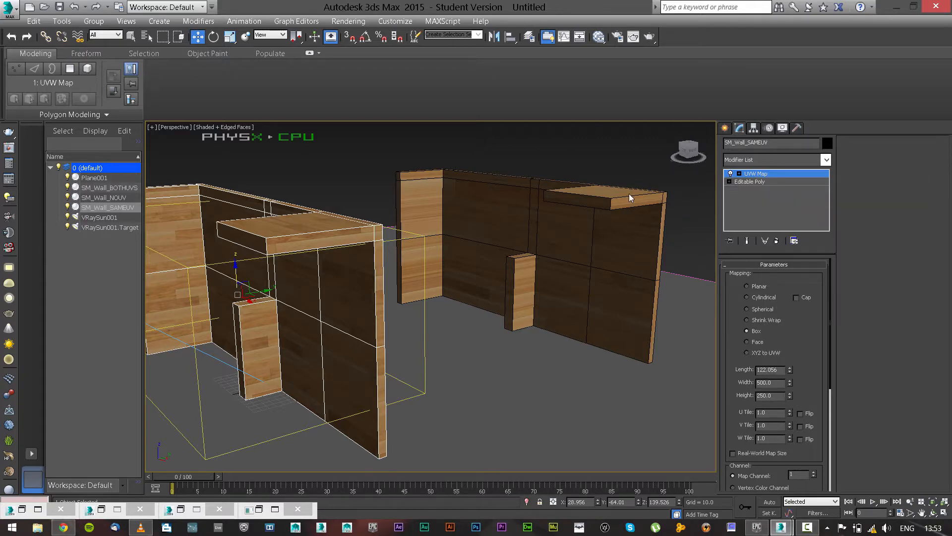
Step: Paste the copied UVW Map modifier onto the SM_Wall_BOTHUVS wall
click(739, 173)
click(751, 174)
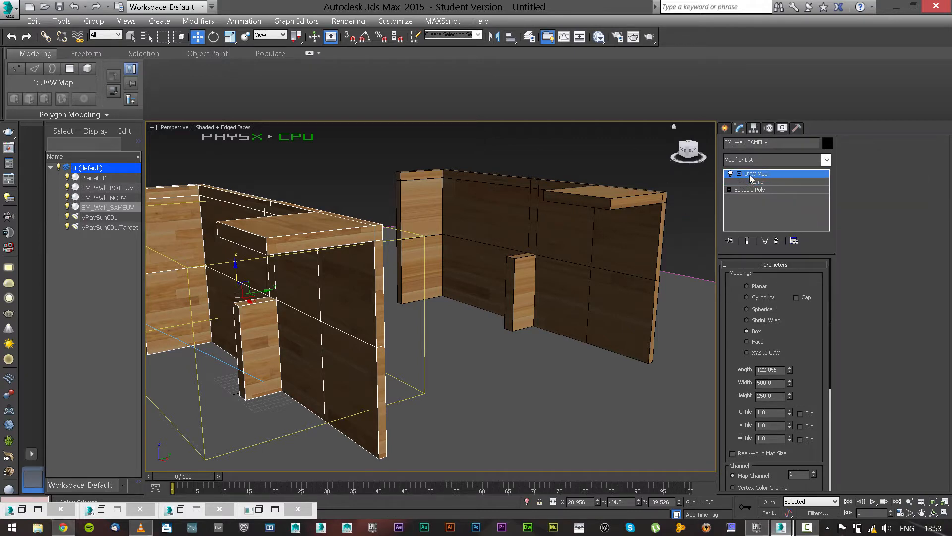
click(739, 173)
click(618, 209)
right_click(761, 174)
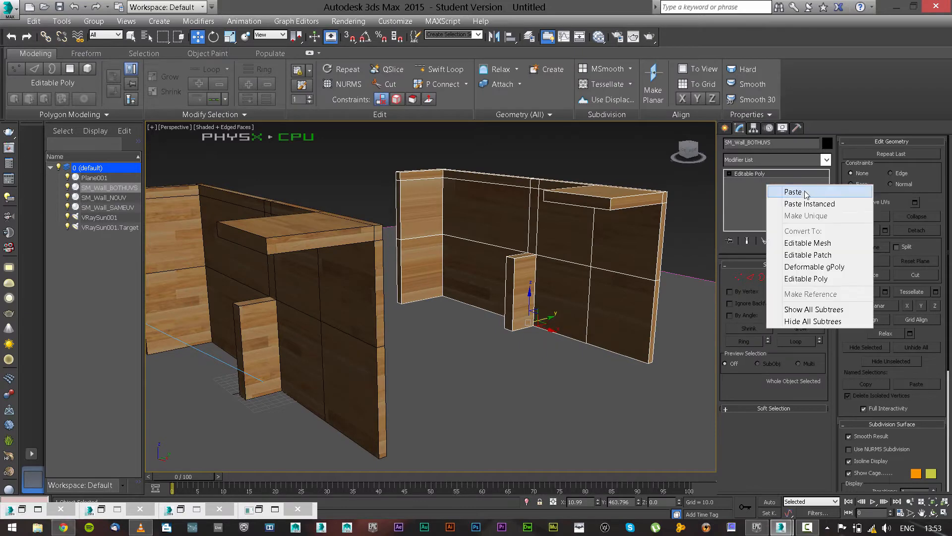
click(783, 191)
Step: Convert the SM_Wall_BOTHUVS wall to an Editable Poly to bake in its box mapping
alt+middle_drag(639, 240, 632, 232)
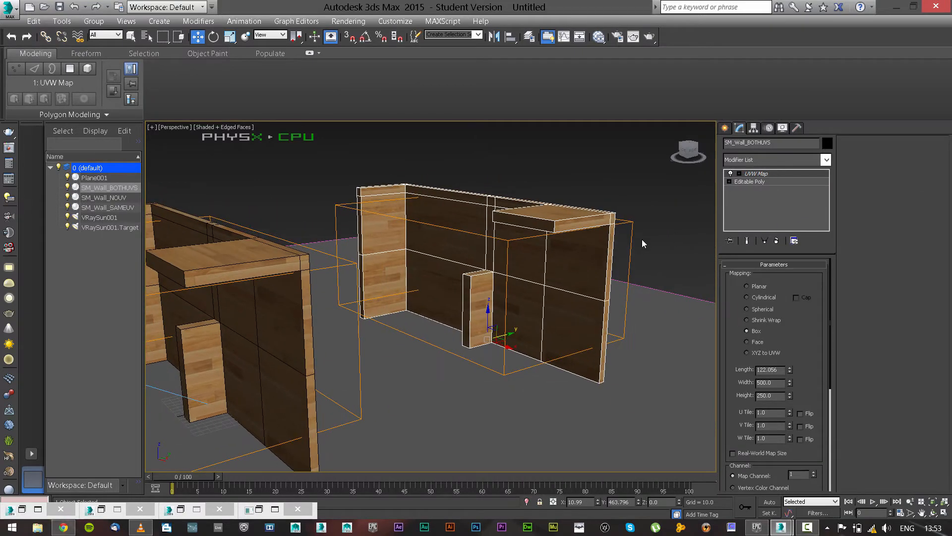
right_click(640, 236)
mouse_move(760, 361)
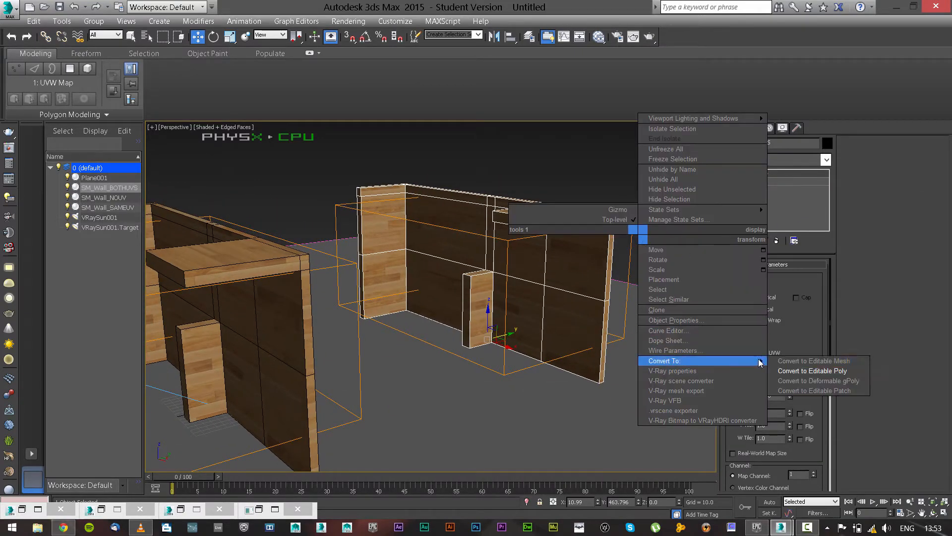
click(812, 370)
alt+middle_drag(623, 272, 553, 270)
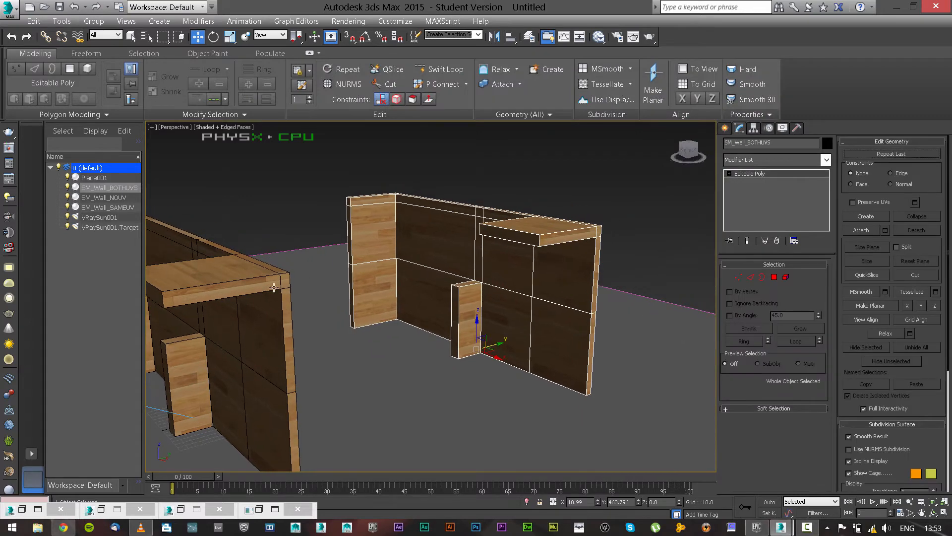
Step: Add an Unwrap UVW modifier to SM_Wall_BOTHUVS and open its UV editor
click(221, 294)
click(403, 254)
click(827, 163)
scroll(793, 449, down, 5)
click(763, 382)
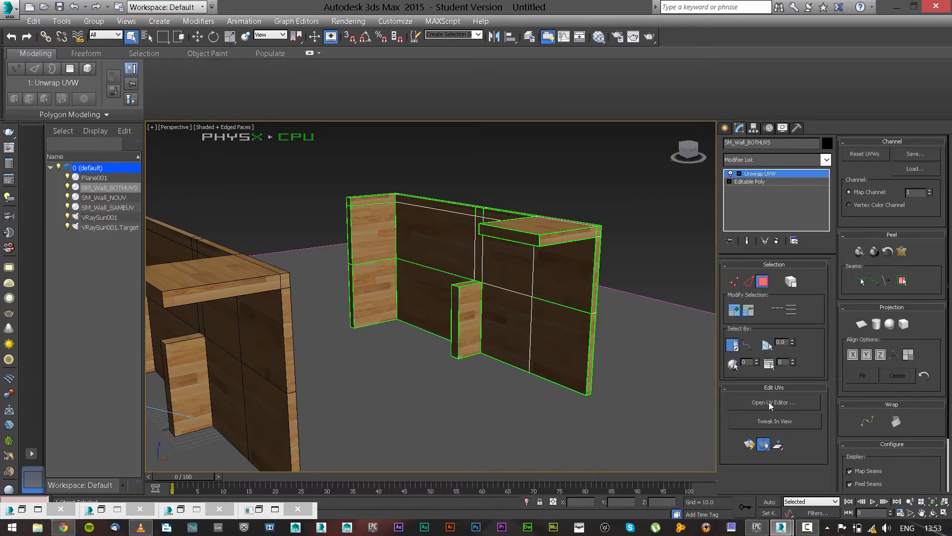
click(772, 402)
Step: Examine the overlapping UV layout and the wood texture on the SM_Wall_BOTHUVS wall
scroll(184, 268, down, 5)
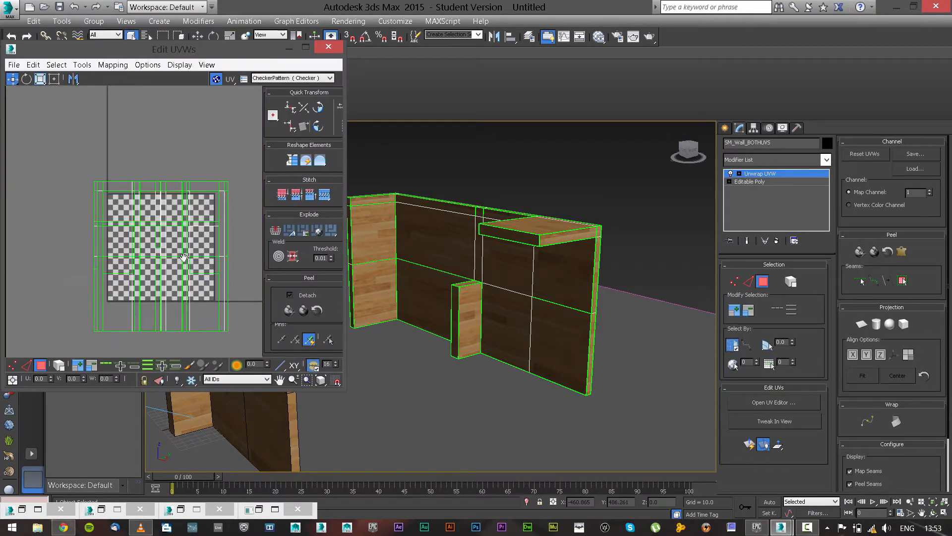
middle_drag(491, 278, 497, 274)
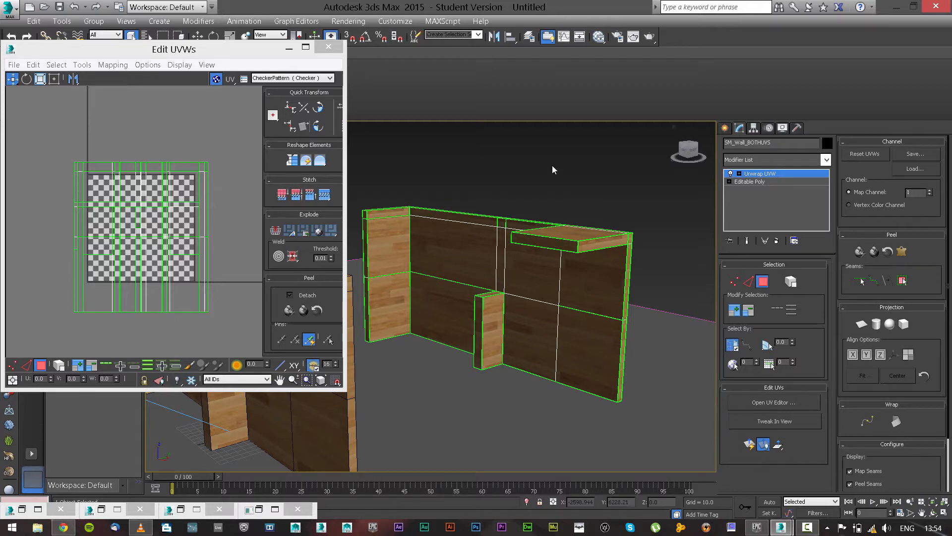
middle_drag(521, 270, 521, 274)
scroll(507, 273, up, 2)
scroll(509, 269, down, 2)
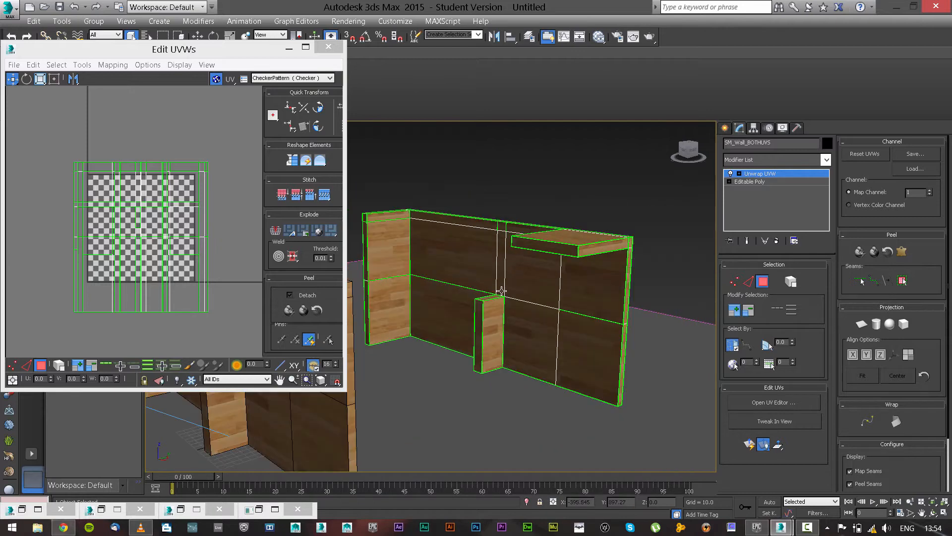
alt+middle_drag(519, 276, 503, 261)
scroll(477, 292, up, 3)
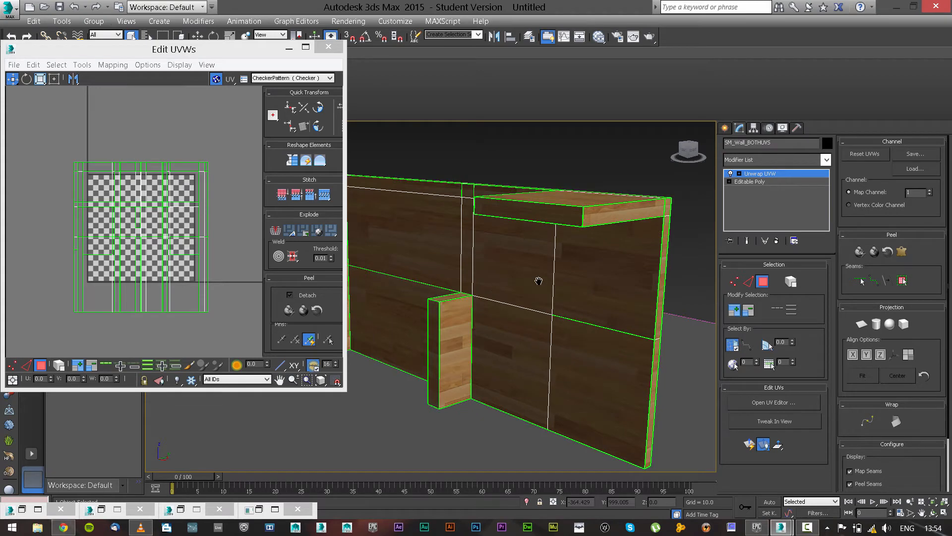
scroll(536, 277, down, 3)
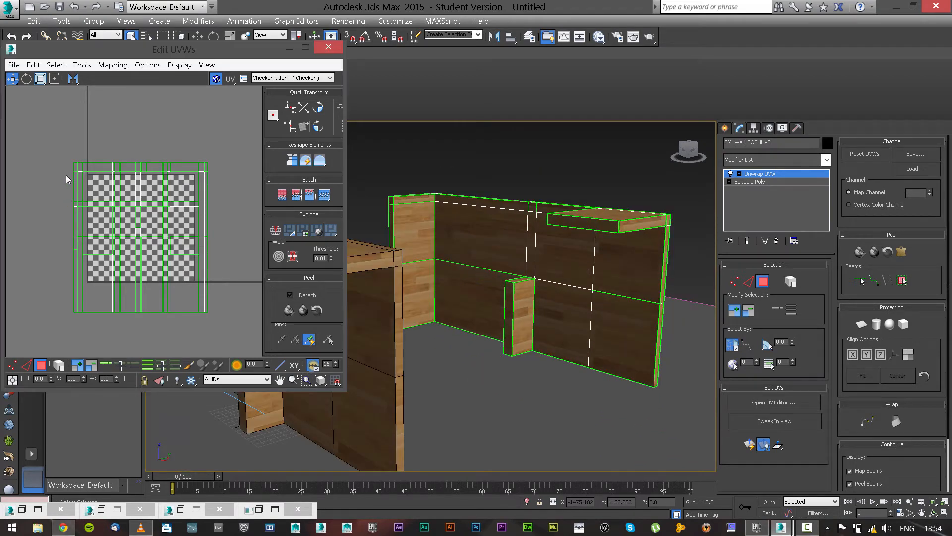
Step: Select all UV faces of the wall and move them outside the checkered UV tile
key(ctrl+a)
scroll(217, 302, down, 1)
drag(161, 257, 56, 248)
middle_drag(173, 254, 187, 223)
scroll(188, 202, up, 1)
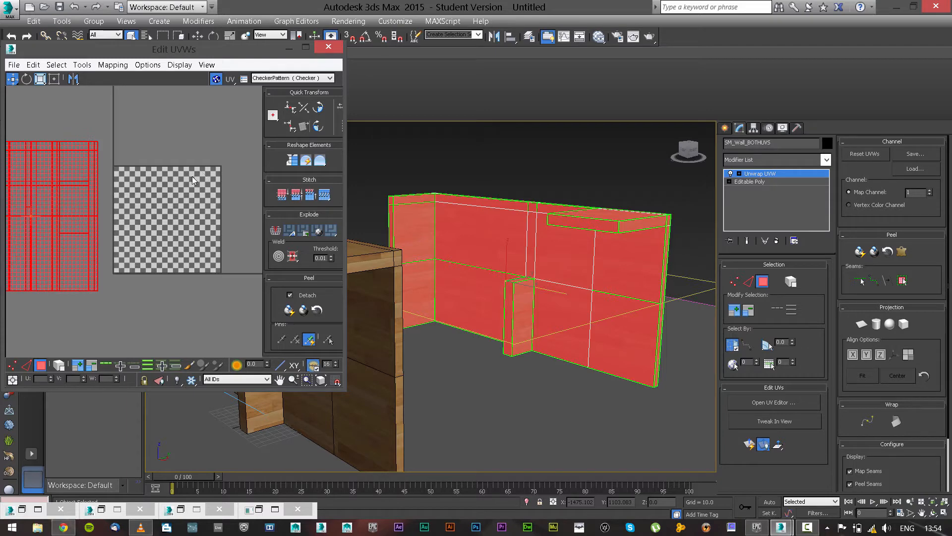
scroll(203, 228, up, 1)
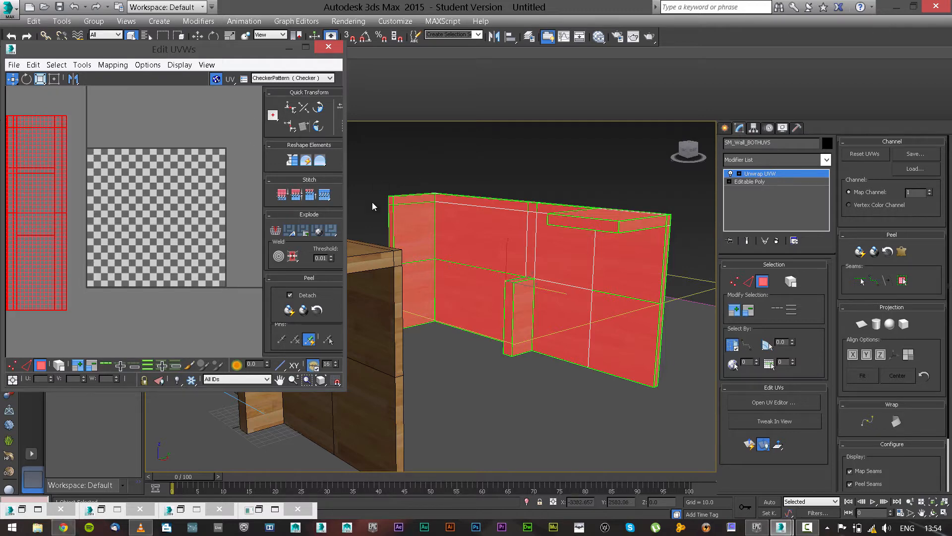
Step: Select all faces of the long inner wall surface behind the shelf and the small post on SM_Wall_BOTHUVS
click(460, 287)
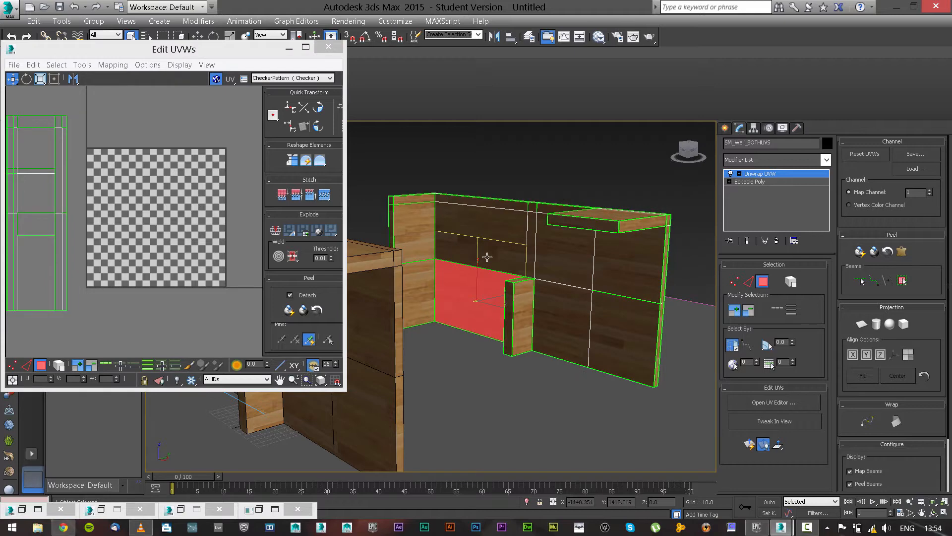
alt+middle_drag(531, 242, 529, 250)
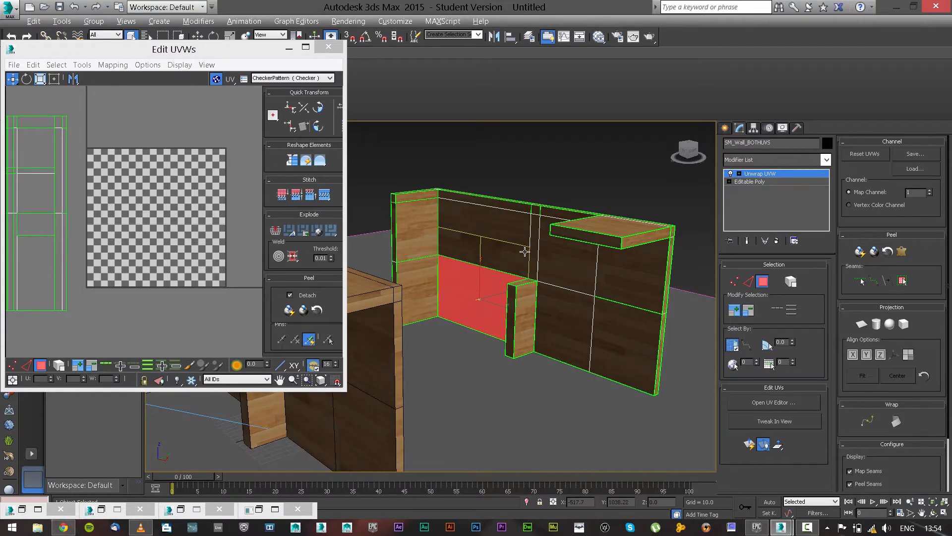
scroll(505, 257, up, 2)
ctrl+click(505, 257)
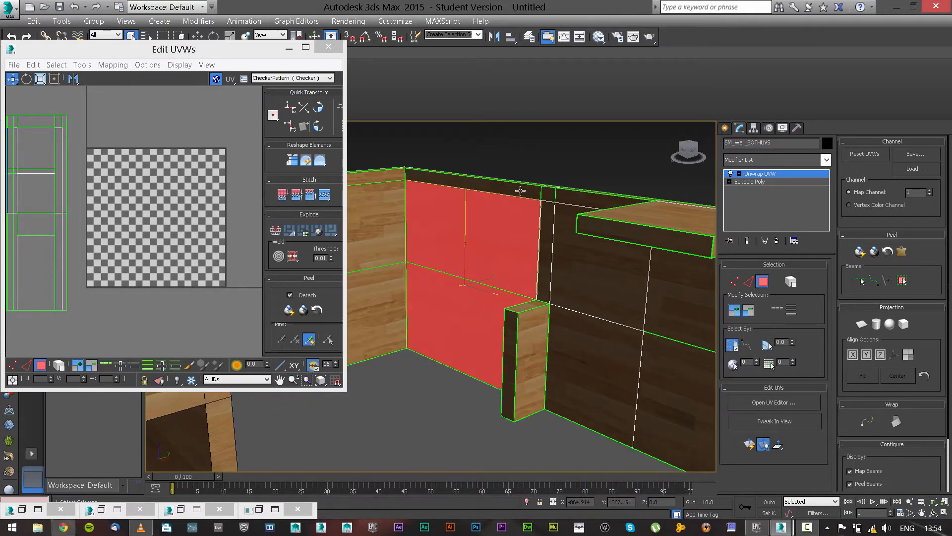
ctrl+click(529, 191)
ctrl+click(552, 197)
ctrl+click(546, 217)
ctrl+click(562, 245)
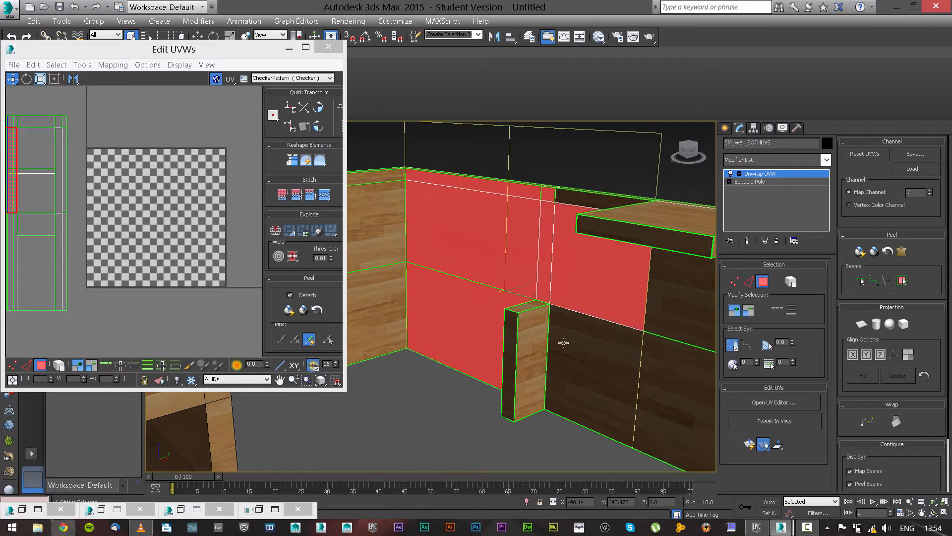
ctrl+click(565, 301)
ctrl+click(574, 202)
scroll(575, 257, down, 3)
ctrl+click(584, 255)
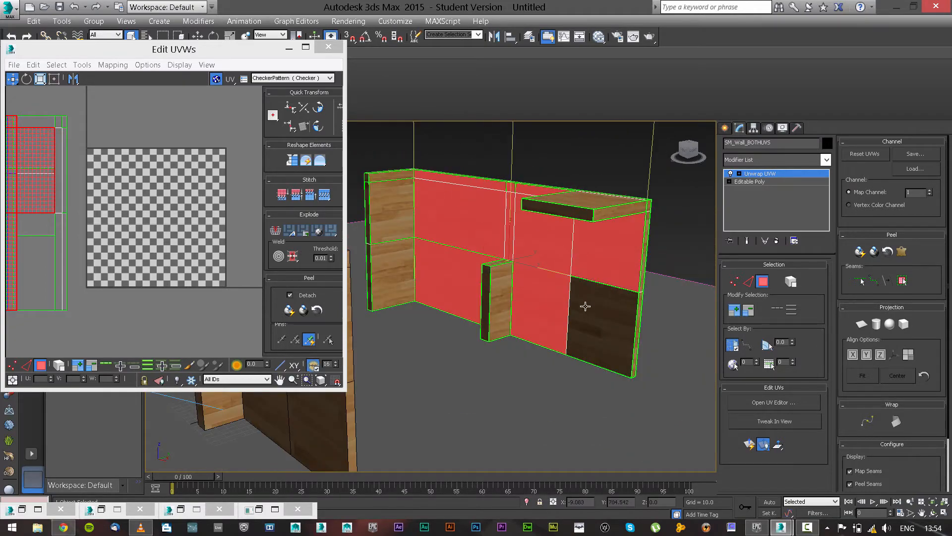
ctrl+click(585, 306)
mouse_move(586, 293)
alt+middle_down()
mouse_move(587, 275)
mouse_move(649, 278)
mouse_move(578, 297)
alt+middle_up()
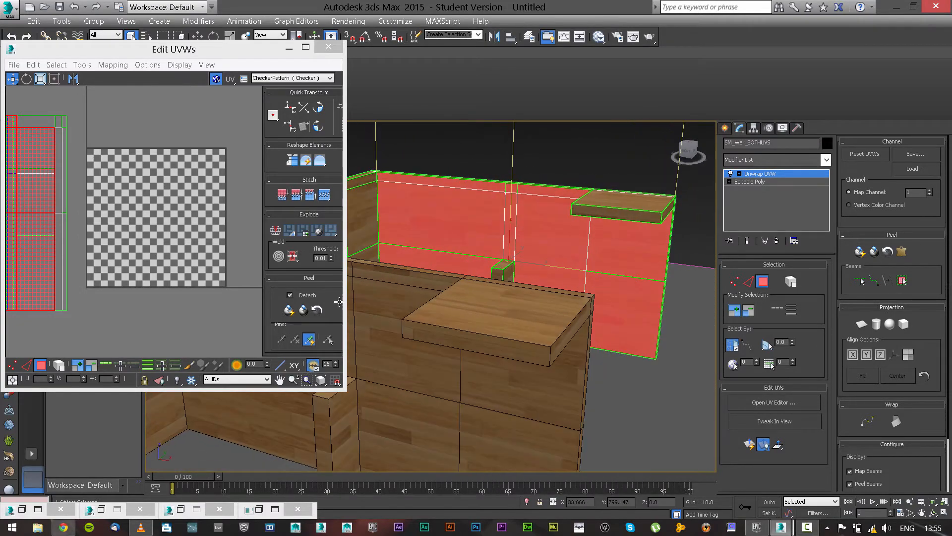
Step: Break the selected wall faces off from the other UVs and move them onto the checkered UV tile
middle_drag(49, 232, 132, 226)
scroll(131, 226, down, 1)
click(278, 236)
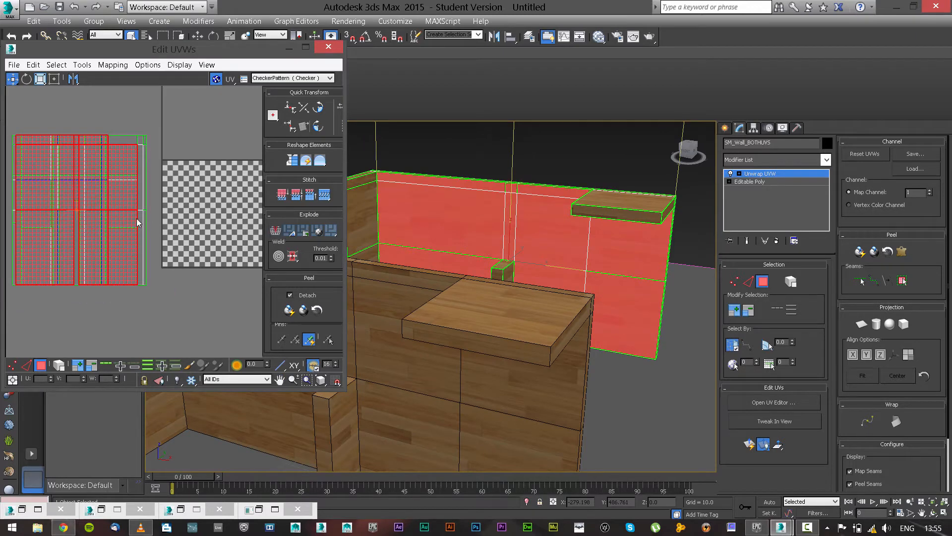
drag(137, 221, 228, 226)
scroll(226, 229, down, 2)
scroll(222, 227, up, 2)
middle_drag(221, 227, 173, 235)
scroll(172, 236, up, 1)
drag(119, 239, 192, 222)
middle_drag(190, 223, 198, 213)
drag(198, 213, 198, 212)
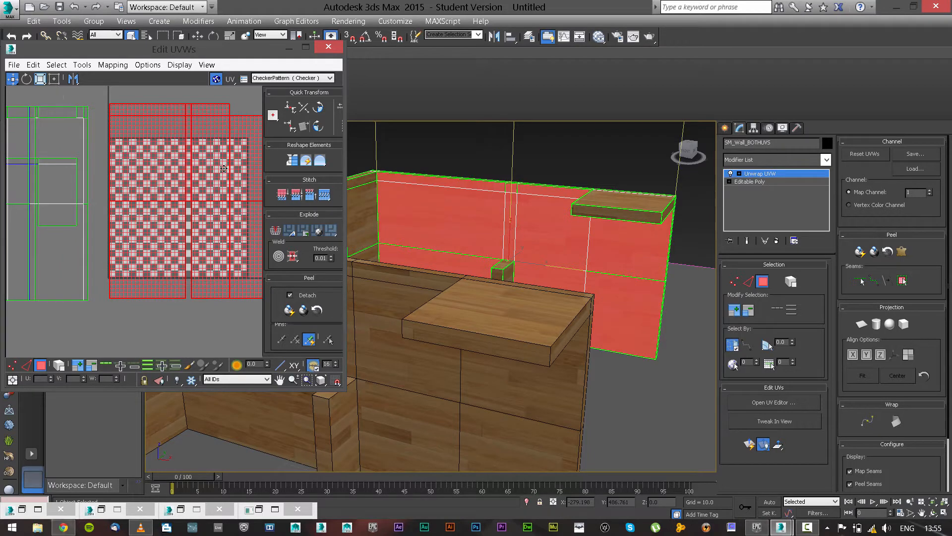
Step: Scale the long wall's UV shell down with free transform so it fits inside the UV tile
middle_drag(213, 171, 164, 200)
click(55, 80)
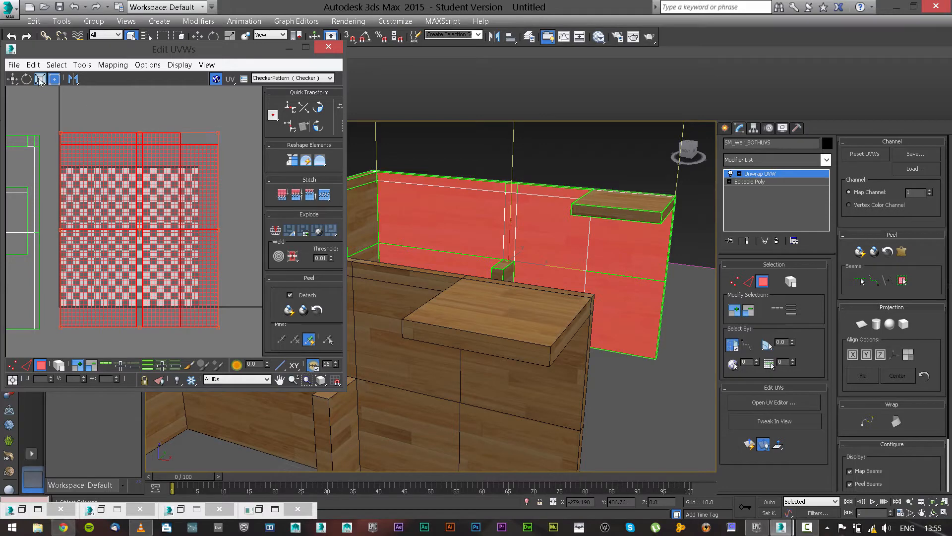
click(40, 79)
drag(118, 168, 102, 244)
scroll(141, 235, up, 2)
key(w)
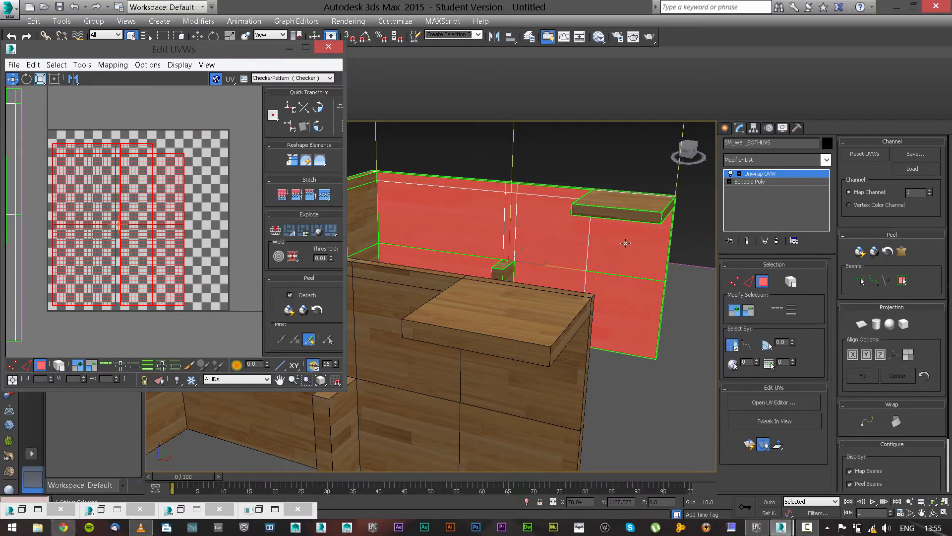
Step: Shift the long wall's UV shell slightly within the UV tile, checking the texture on the wall
alt+middle_drag(623, 240, 586, 258)
scroll(587, 263, up, 4)
scroll(586, 263, down, 4)
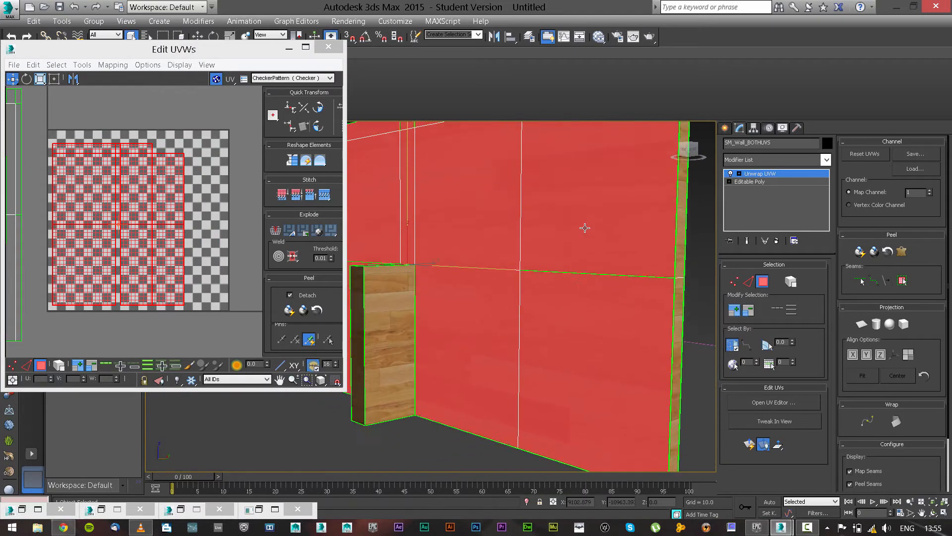
drag(65, 262, 74, 269)
scroll(428, 212, down, 1)
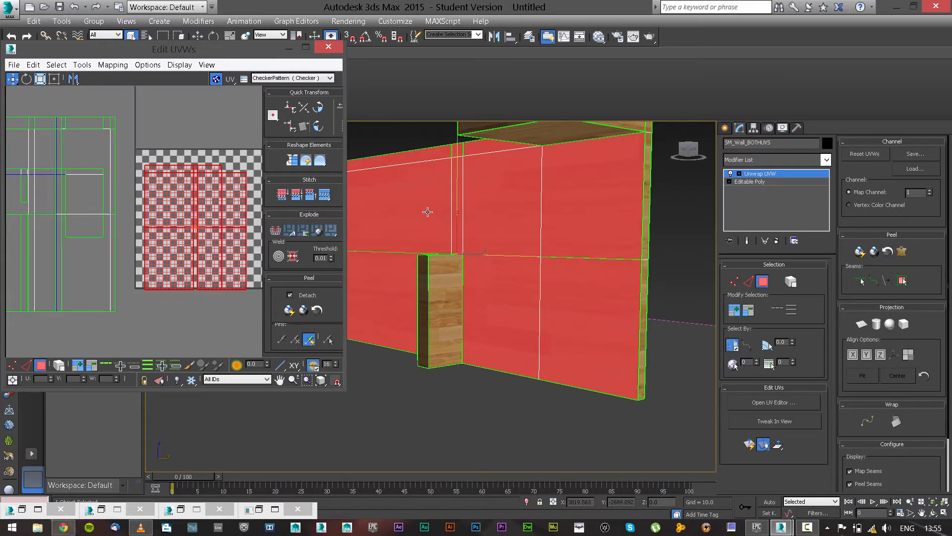
Step: Leave polygon selection and examine the wood texture on the wall, shelf and post, closing the UV editor
click(762, 284)
scroll(565, 264, down, 3)
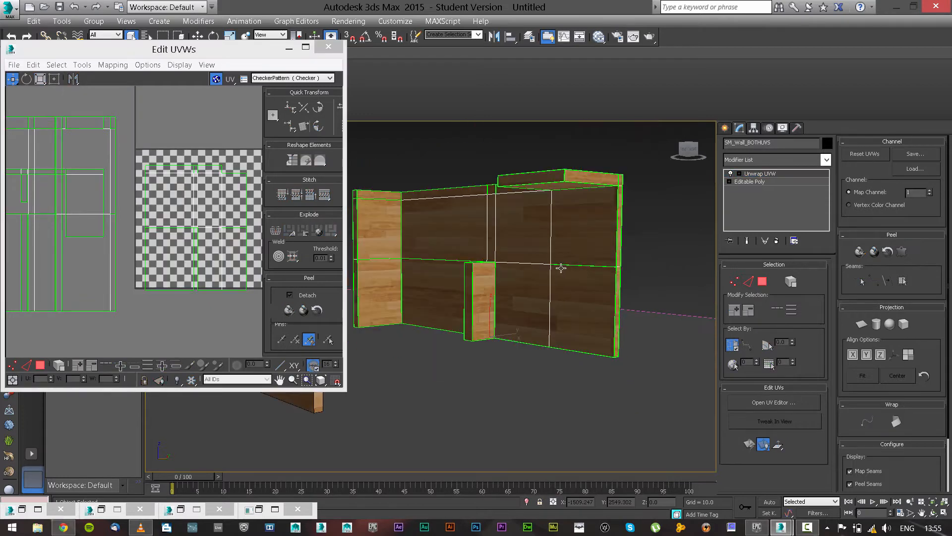
alt+middle_drag(471, 242, 422, 283)
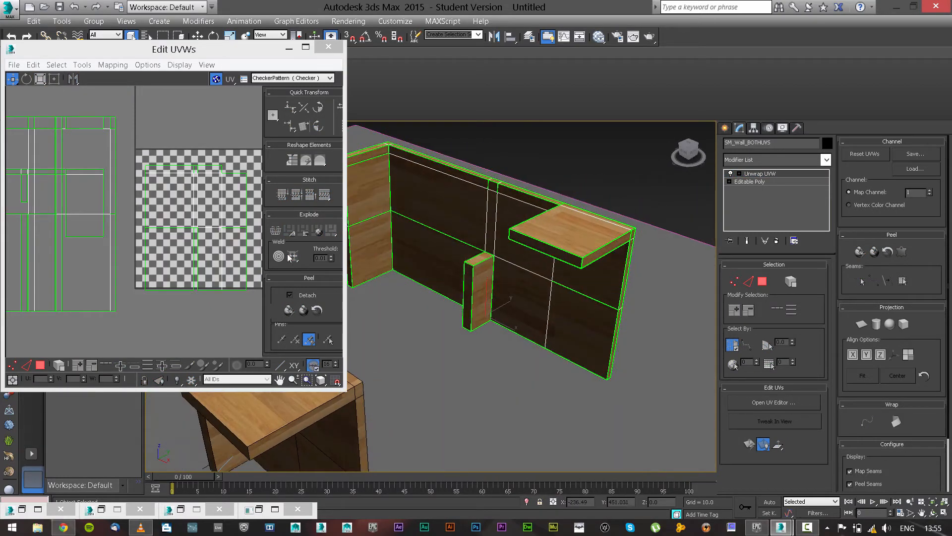
middle_drag(211, 241, 224, 221)
scroll(200, 231, down, 2)
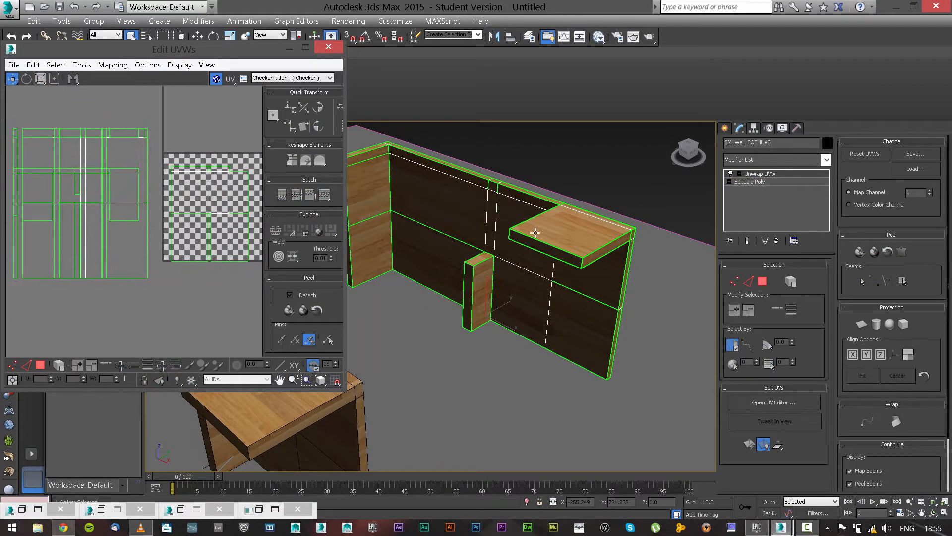
scroll(506, 240, up, 3)
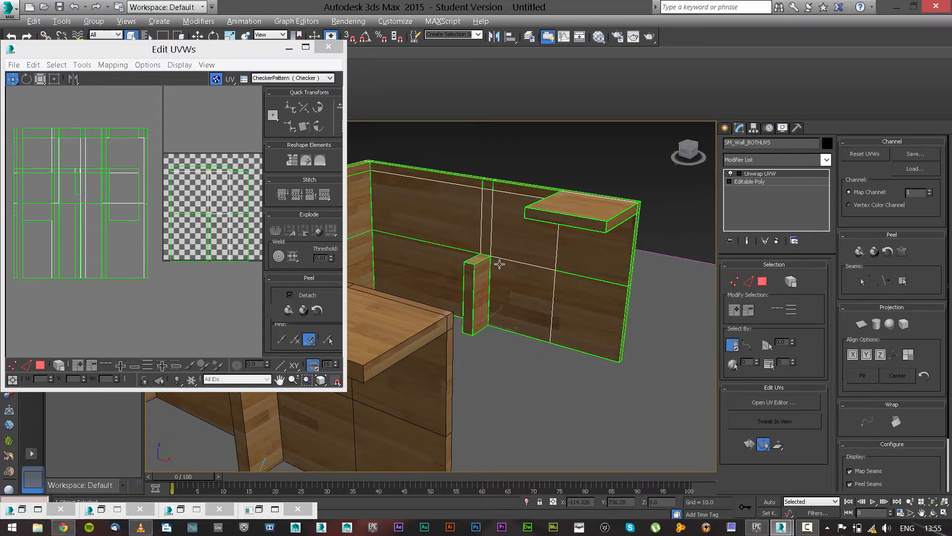
alt+middle_drag(499, 264, 540, 278)
scroll(535, 257, up, 5)
click(511, 272)
Step: Select the three inner faces of the short side wall on SM_Wall_BOTHUVS in polygon mode
click(764, 284)
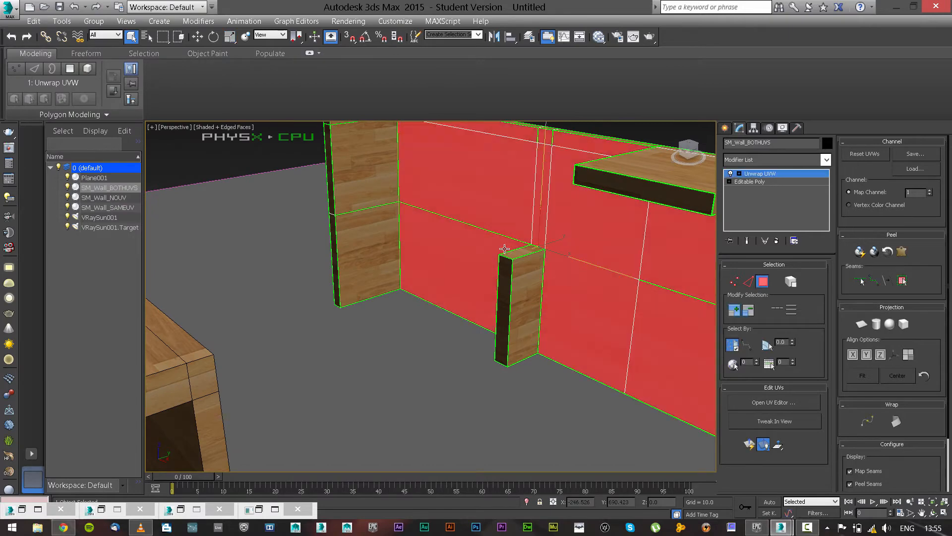
scroll(505, 248, down, 5)
alt+middle_drag(472, 263, 591, 277)
scroll(316, 286, up, 4)
click(329, 306)
ctrl+click(343, 229)
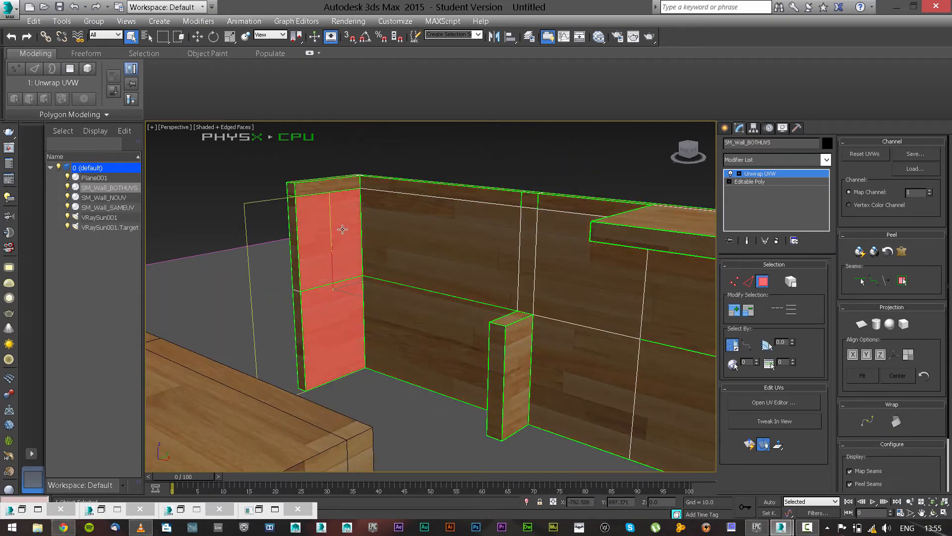
ctrl+click(341, 187)
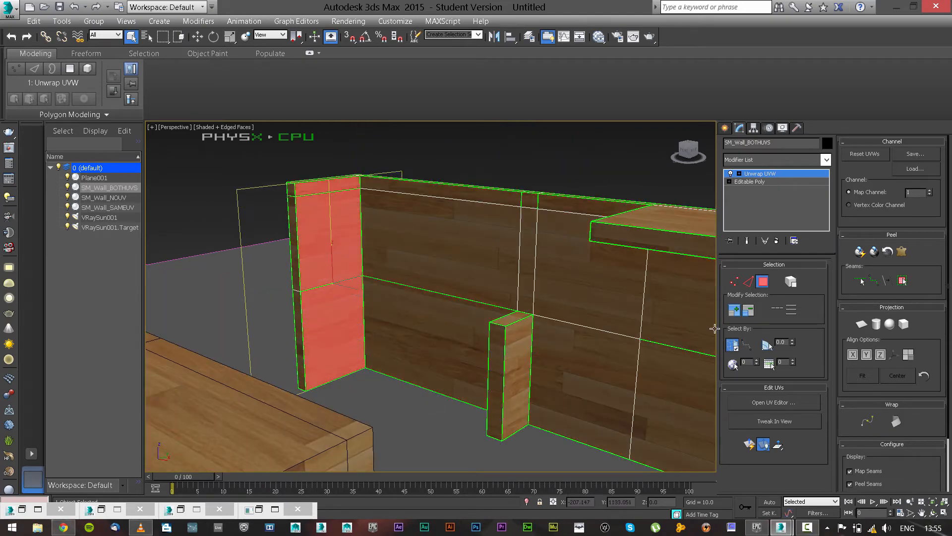
Step: Reopen the UV editor and move the short side wall's UVs beside the long wall's shell on the UV tile
click(759, 402)
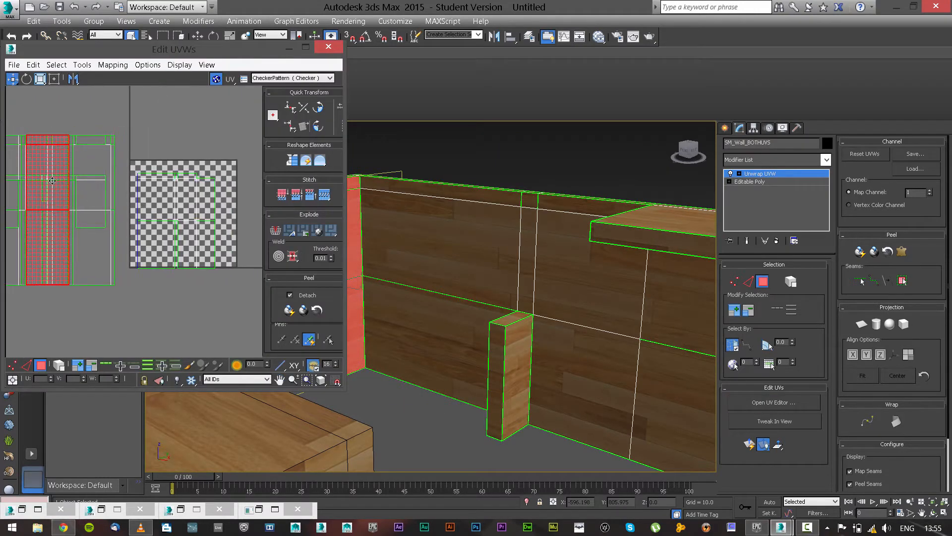
drag(52, 180, 204, 195)
scroll(204, 194, up, 1)
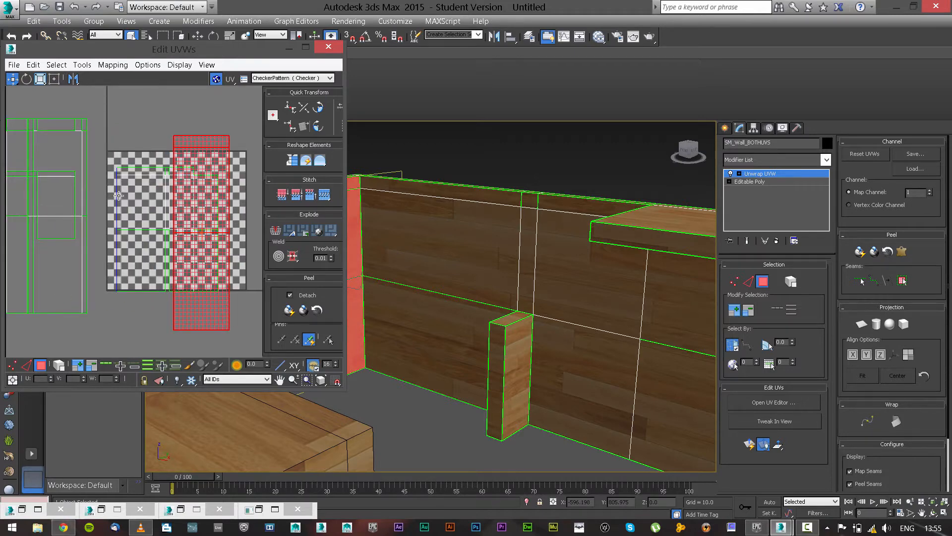
middle_drag(118, 196, 126, 189)
drag(196, 190, 109, 235)
Step: Move the short side wall's UV shell to the UV tile's left edge and scale it down towards the long wall shell's height
click(40, 79)
key(w)
middle_drag(112, 219, 162, 209)
scroll(161, 208, up, 2)
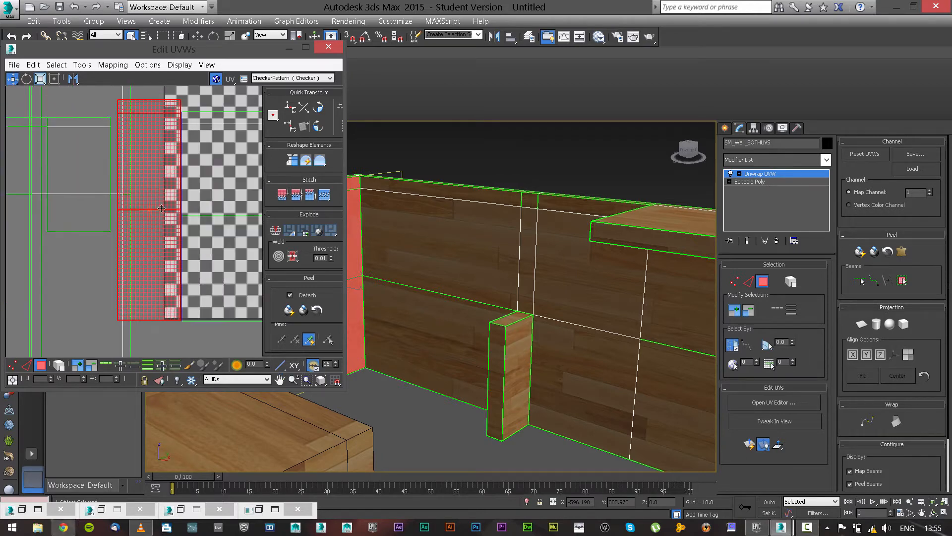
key(e)
drag(159, 188, 157, 191)
key(ctrl+z)
key(w)
key(e)
click(43, 80)
drag(121, 142, 134, 173)
key(w)
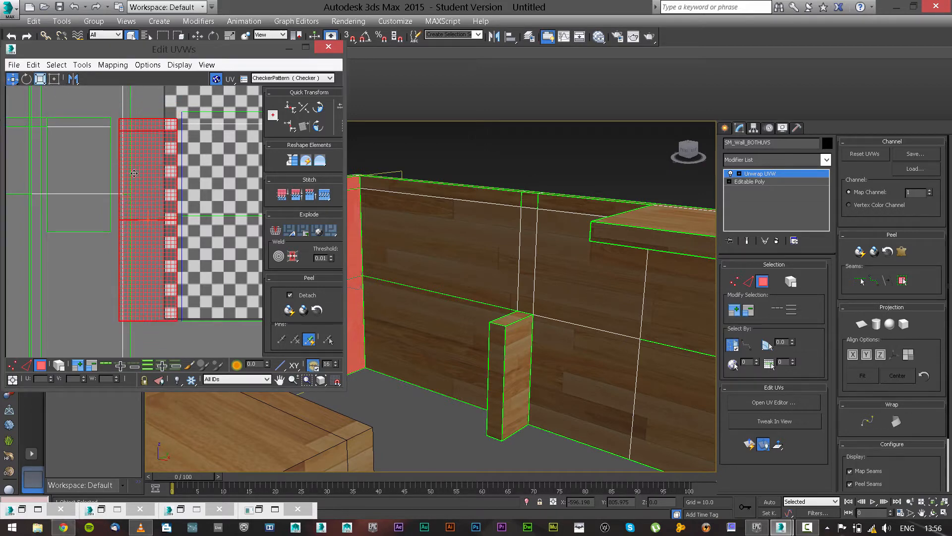
Step: Fine-tune the short side wall shell's scale and position to line up with the long wall's shell, then deselect it
key(e)
key(r)
drag(145, 176, 143, 166)
key(w)
key(e)
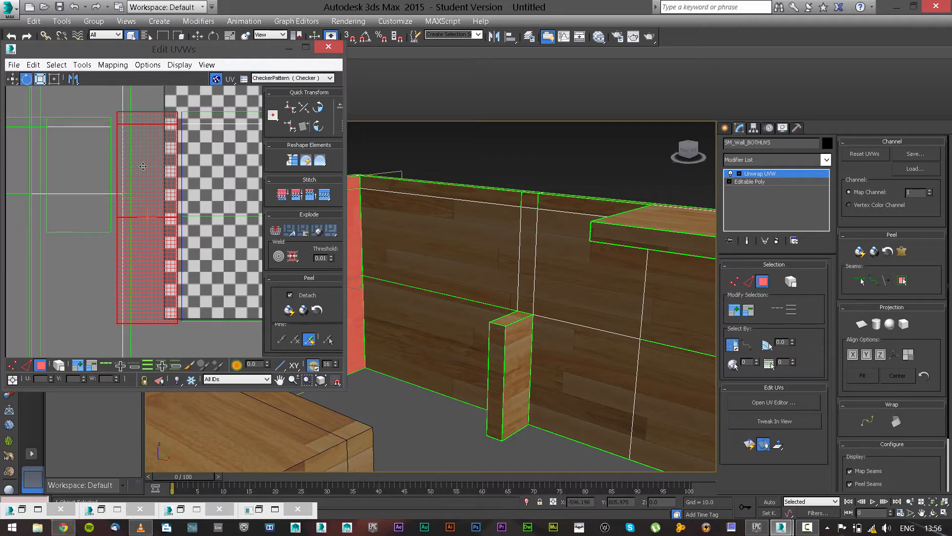
key(r)
key(w)
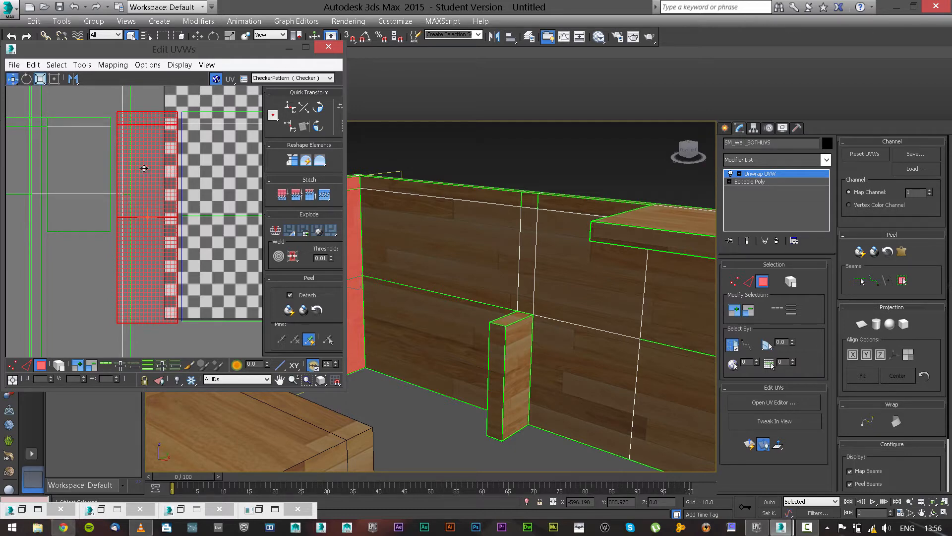
drag(146, 170, 146, 170)
key(r)
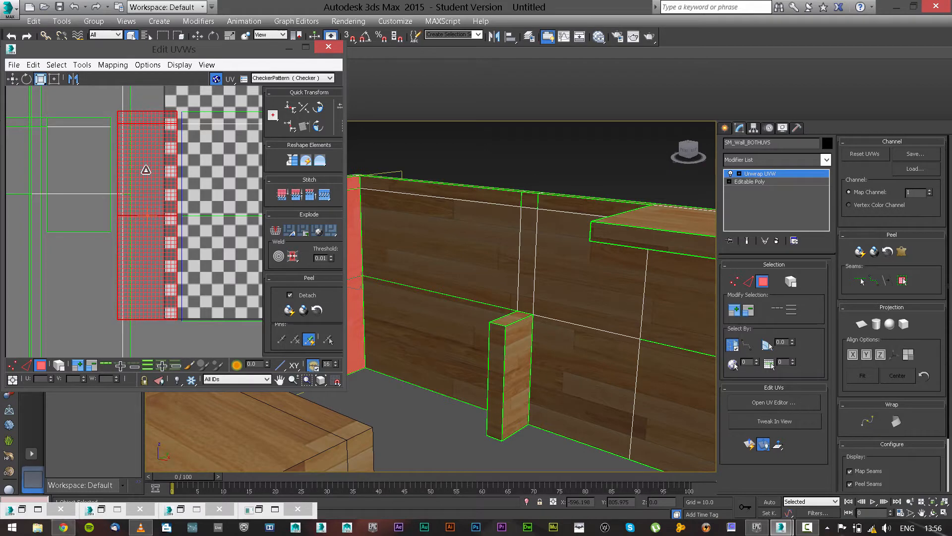
scroll(171, 189, down, 3)
click(219, 324)
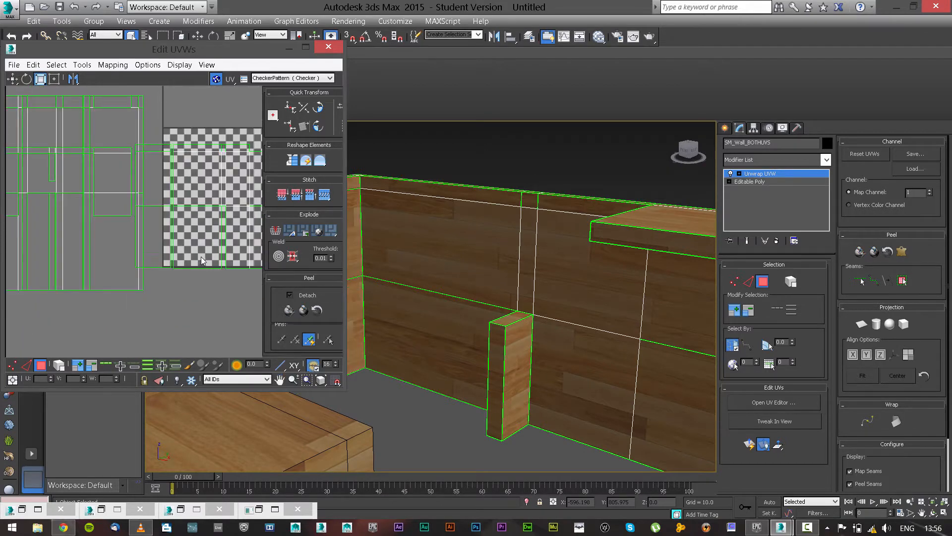
Step: Select all the outer faces of the short side wall, including the narrow strip along its corner
scroll(201, 257, down, 3)
middle_drag(204, 256, 193, 256)
middle_drag(421, 270, 440, 256)
scroll(441, 238, down, 3)
alt+middle_drag(511, 251, 455, 307)
scroll(206, 250, up, 3)
scroll(468, 300, up, 3)
alt+middle_drag(505, 283, 529, 251)
click(506, 254)
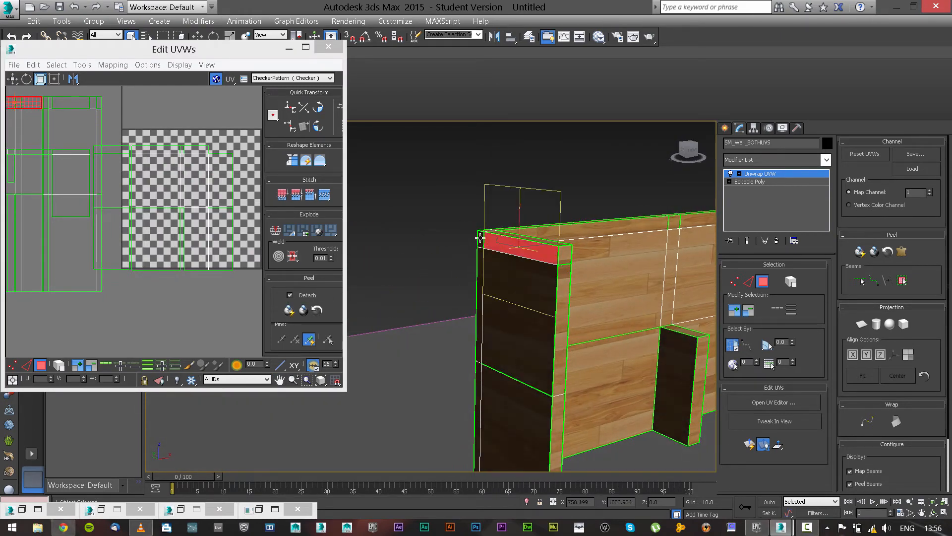
ctrl+click(488, 263)
ctrl+click(492, 381)
scroll(493, 380, down, 3)
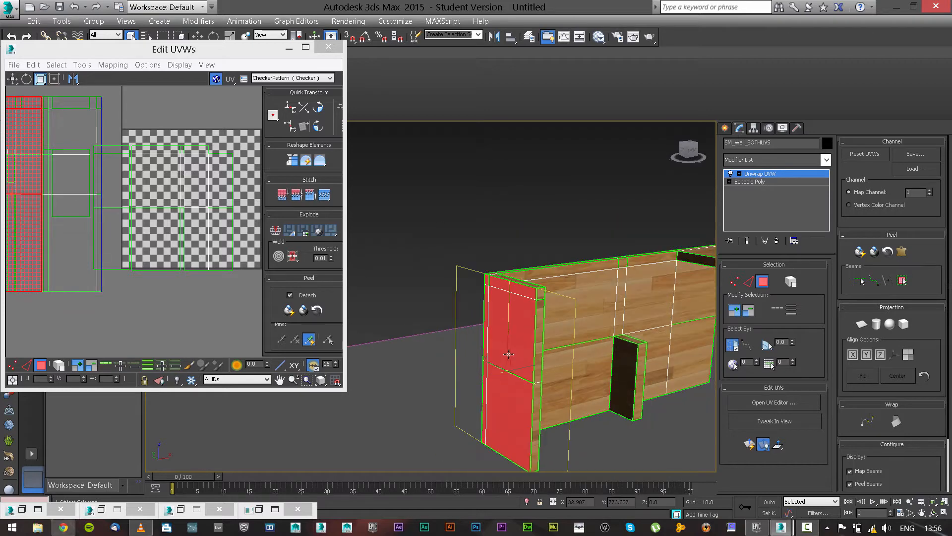
alt+middle_drag(537, 338, 510, 340)
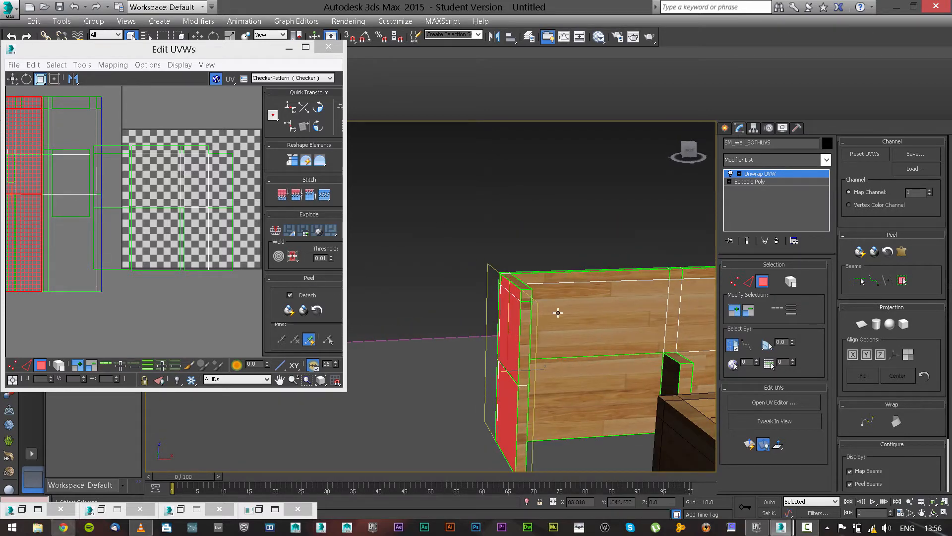
alt+middle_drag(565, 326, 457, 298)
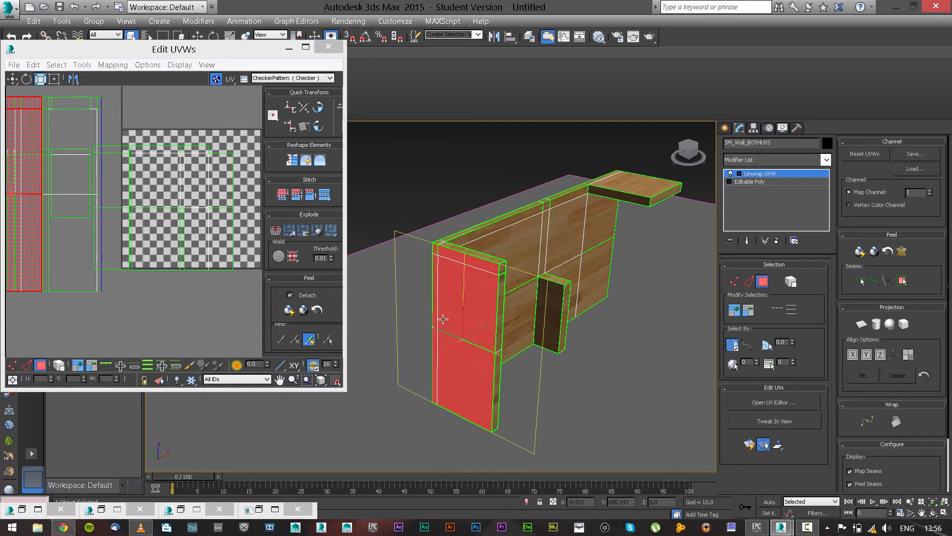
scroll(443, 319, up, 3)
click(442, 149)
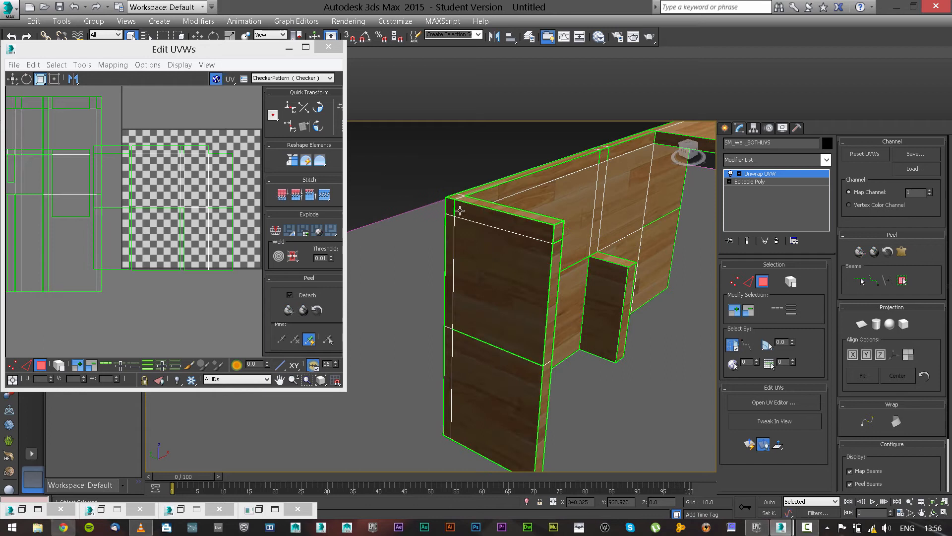
click(457, 238)
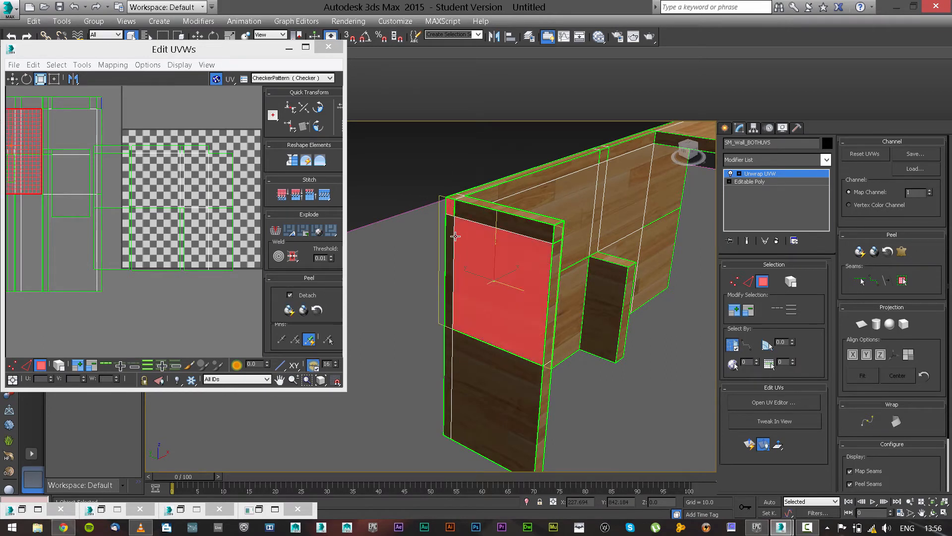
ctrl+click(457, 337)
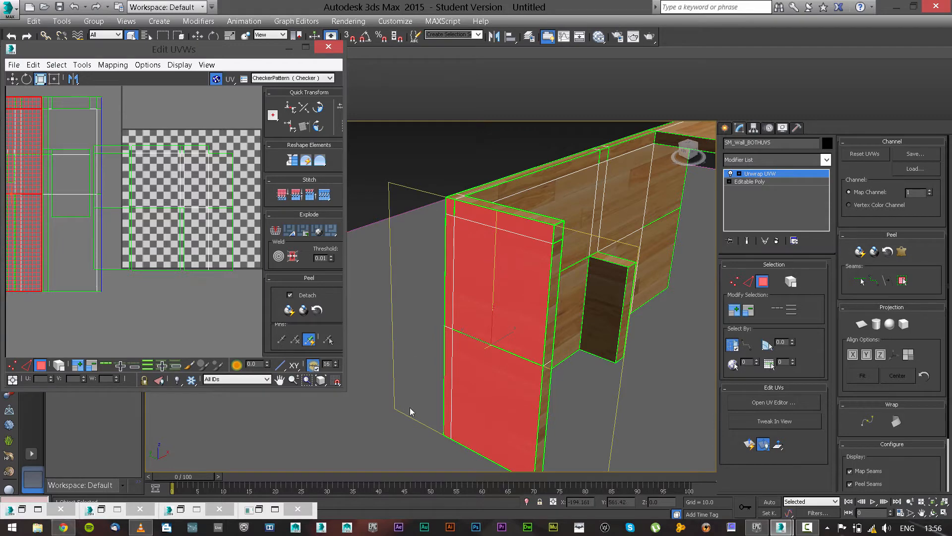
Step: Move the outer faces' UV shell across to the UV tile's right edge, beside the long wall's shell
scroll(168, 204, down, 2)
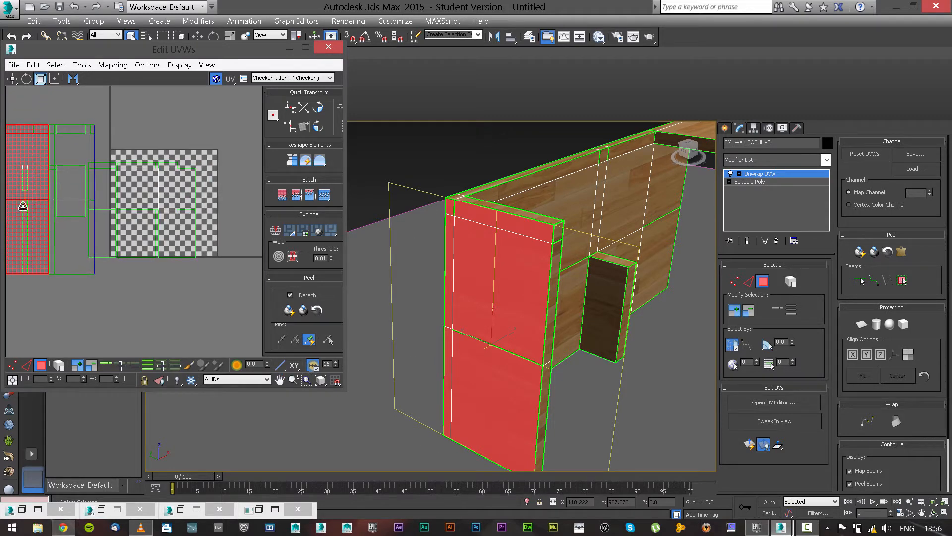
middle_drag(36, 178, 84, 171)
click(13, 81)
drag(65, 145, 186, 152)
middle_drag(208, 187, 80, 160)
drag(76, 158, 186, 147)
middle_drag(84, 159, 168, 187)
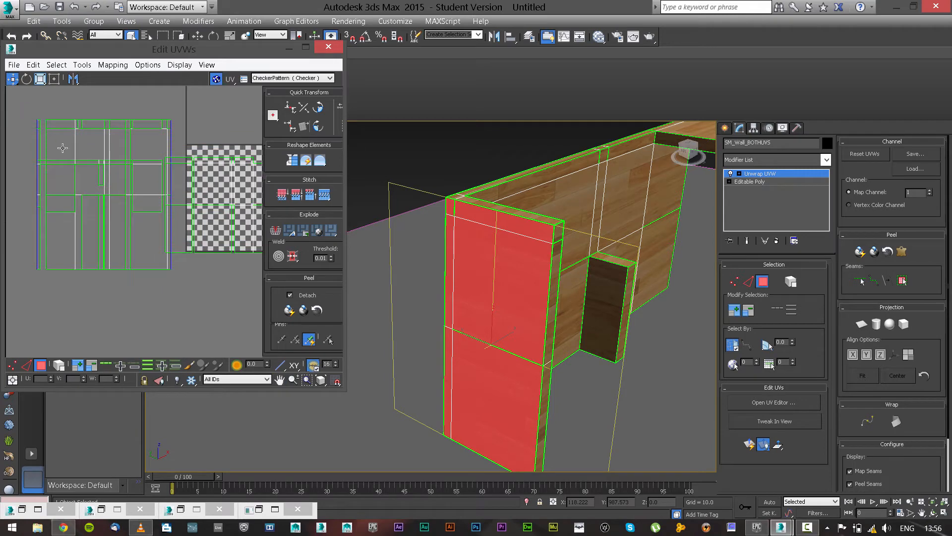
middle_drag(230, 220, 83, 164)
scroll(178, 190, up, 3)
drag(192, 161, 139, 141)
middle_drag(138, 141, 150, 183)
Step: Scale the outer faces' shell down to the long wall shell's height, align their lower edges, and clear the selection
key(e)
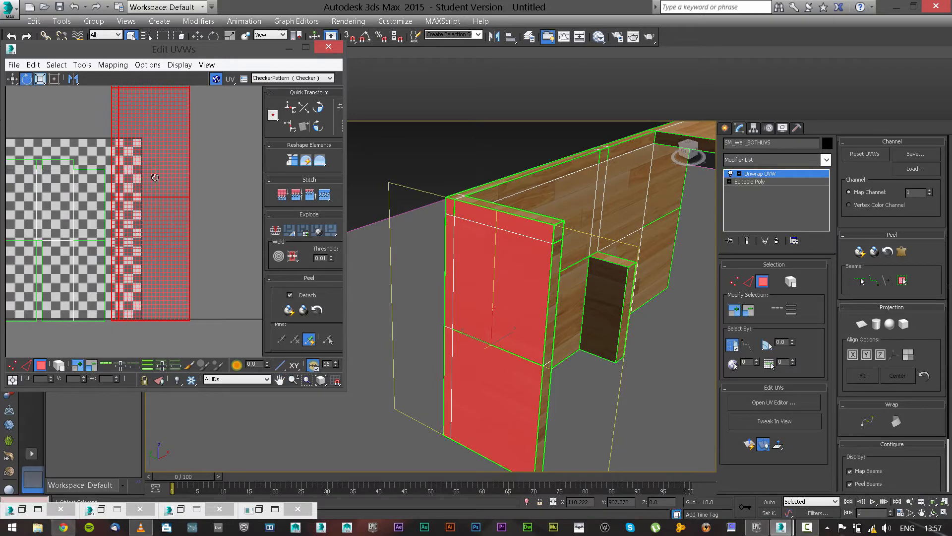
key(r)
drag(155, 174, 155, 202)
key(w)
drag(151, 157, 142, 201)
key(r)
key(w)
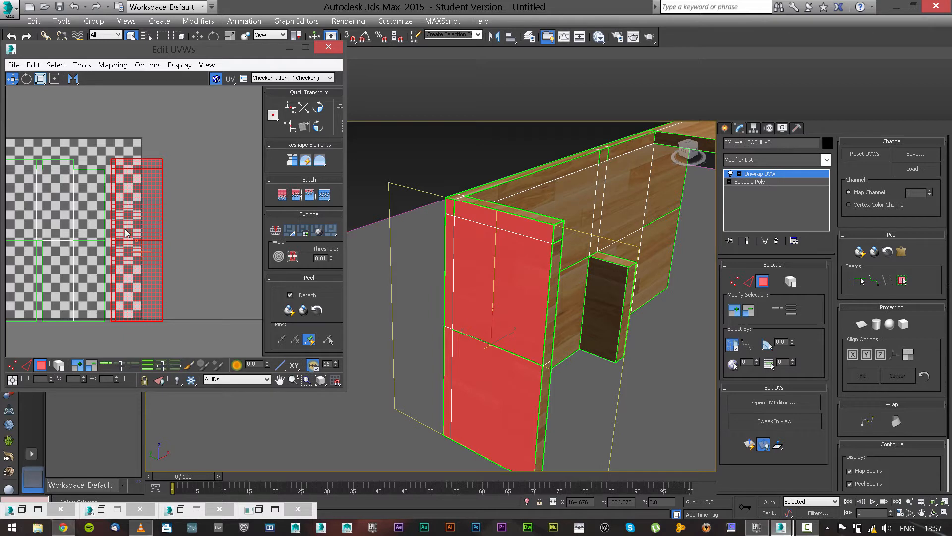
middle_drag(125, 230, 214, 192)
click(210, 287)
scroll(168, 239, down, 2)
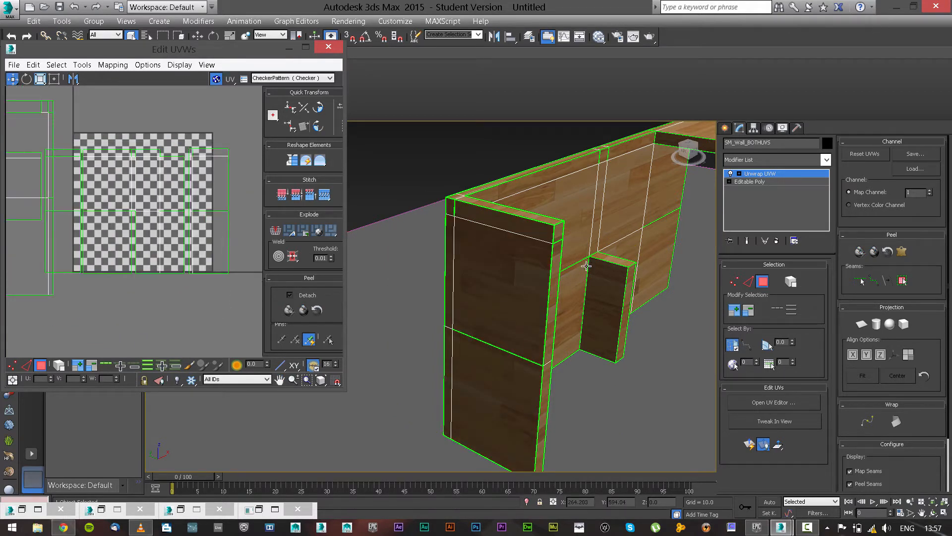
Step: Select the three narrow end faces of the short side wall
alt+middle_drag(511, 249, 463, 202)
click(459, 184)
ctrl+click(458, 200)
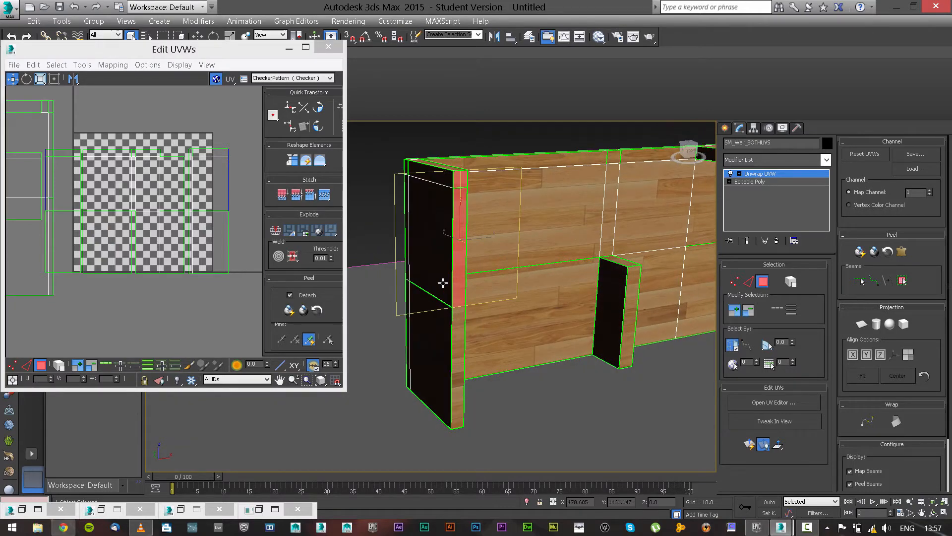
ctrl+click(455, 318)
Step: Move the narrow end faces' UV strip across the tile to just beyond its right edge
middle_drag(16, 194, 135, 226)
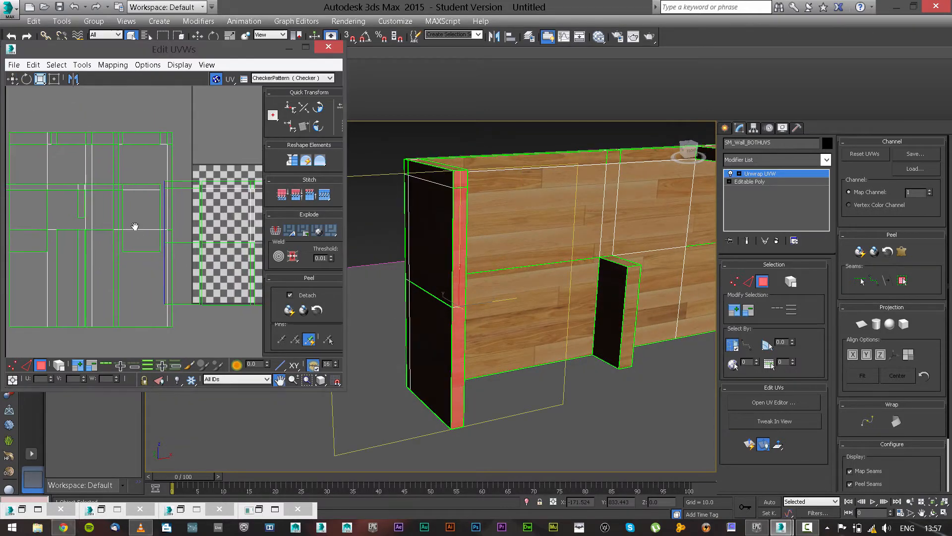
scroll(164, 211, down, 2)
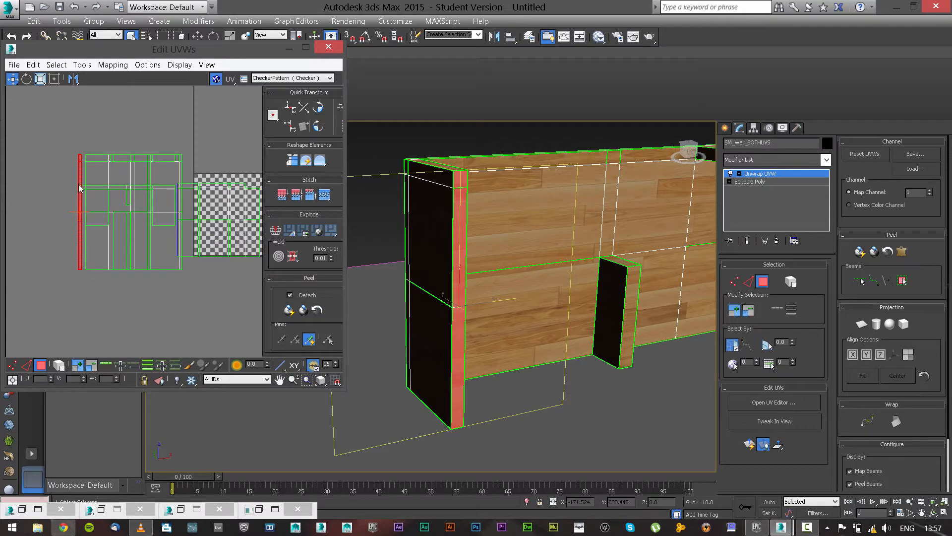
drag(79, 188, 191, 188)
scroll(136, 184, up, 3)
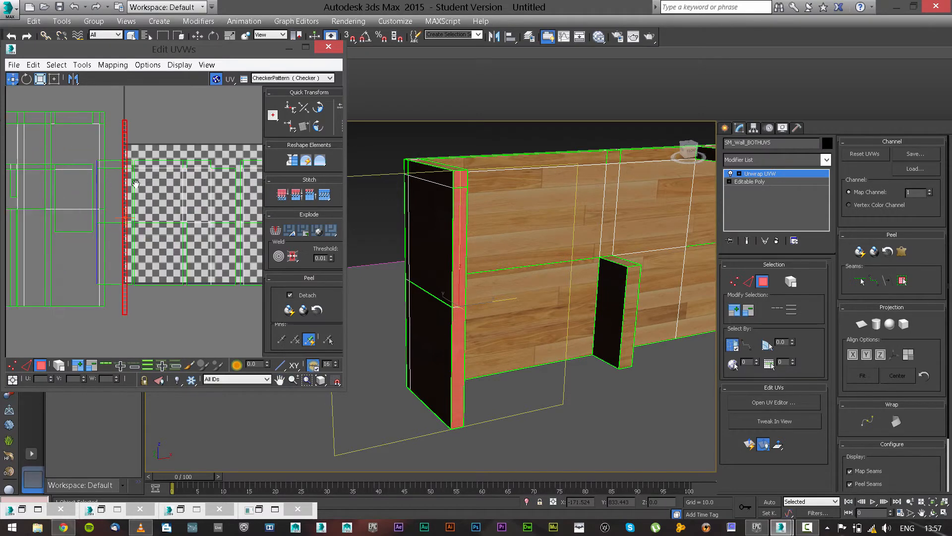
middle_drag(136, 183, 65, 156)
drag(61, 158, 215, 158)
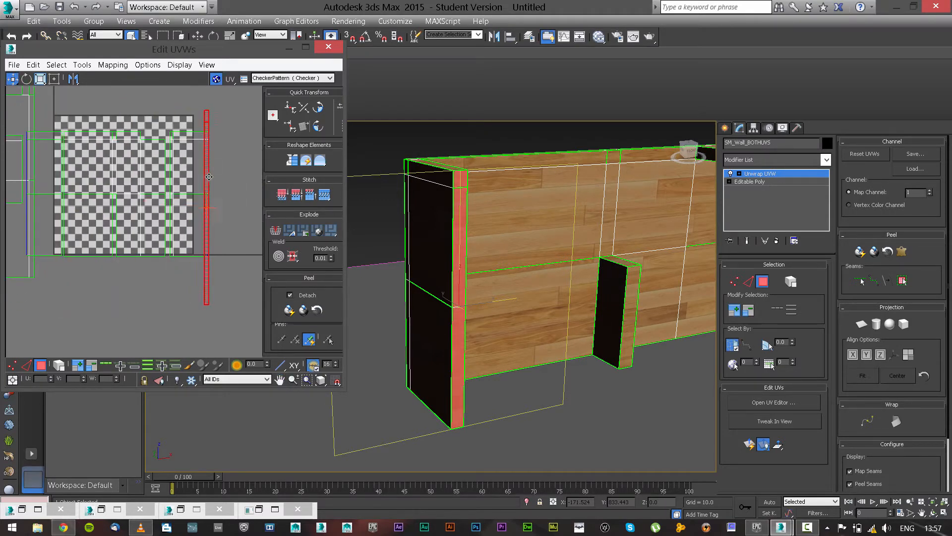
scroll(218, 168, up, 1)
Step: Scale the narrow UV strip down towards the height of the neighbouring shell
key(e)
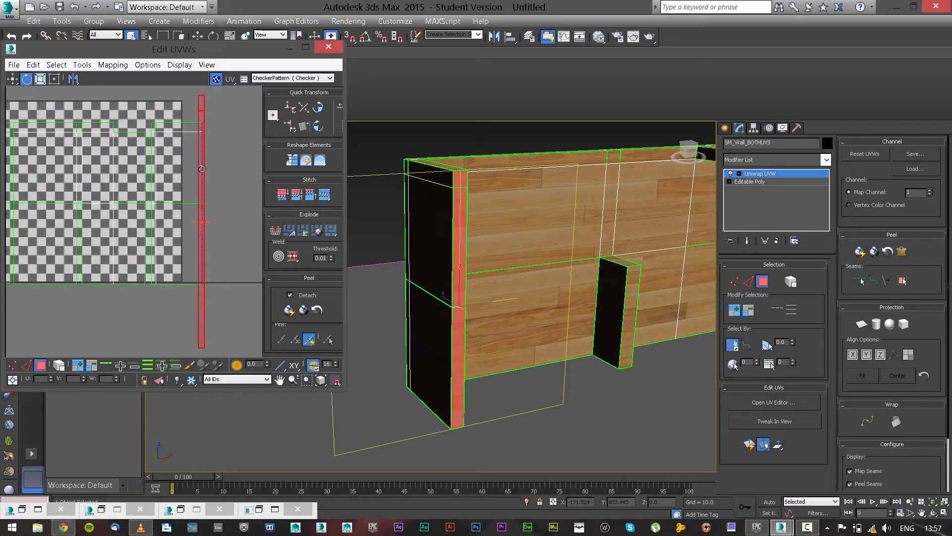
key(r)
mouse_move(202, 167)
mouse_down()
mouse_move(204, 221)
mouse_move(219, 186)
mouse_move(207, 169)
mouse_move(207, 188)
mouse_move(207, 179)
mouse_up()
key(w)
key(r)
key(w)
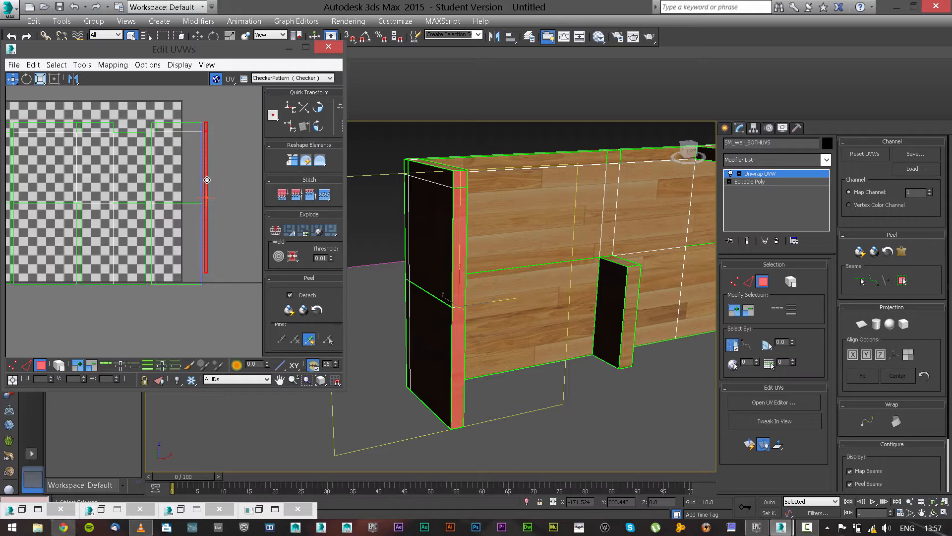
Step: Reshape the narrow UV strip in freeform mode, making it wider and nearly as tall as the neighbouring shell
click(54, 79)
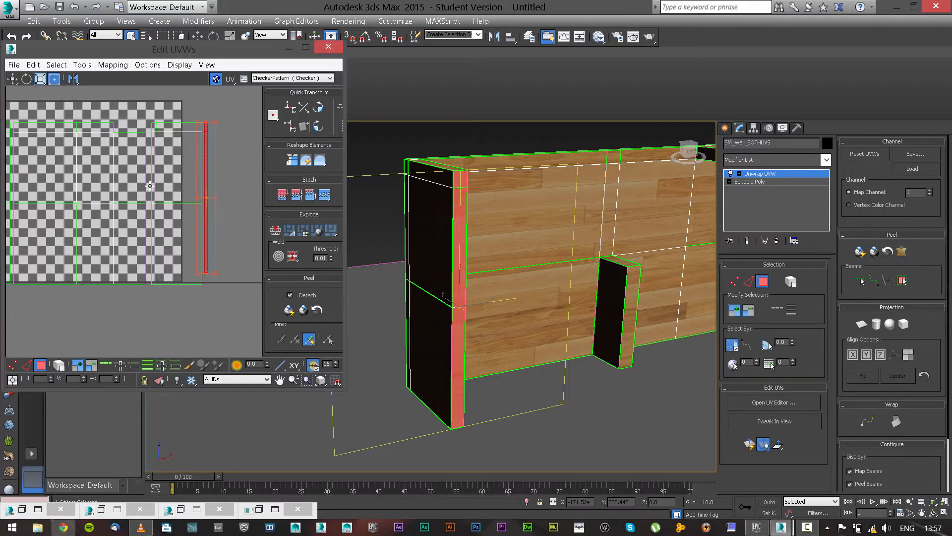
drag(216, 277, 228, 279)
click(239, 205)
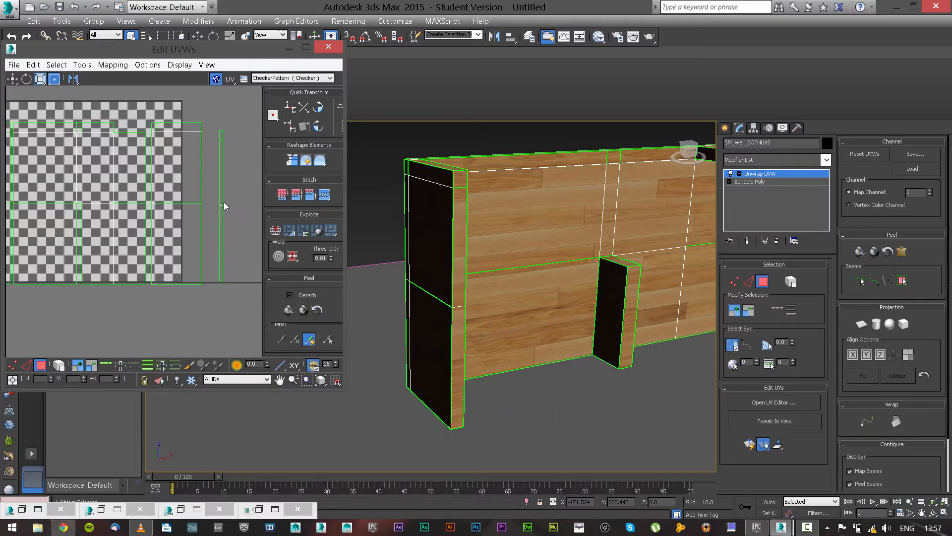
click(224, 201)
ctrl+click(222, 233)
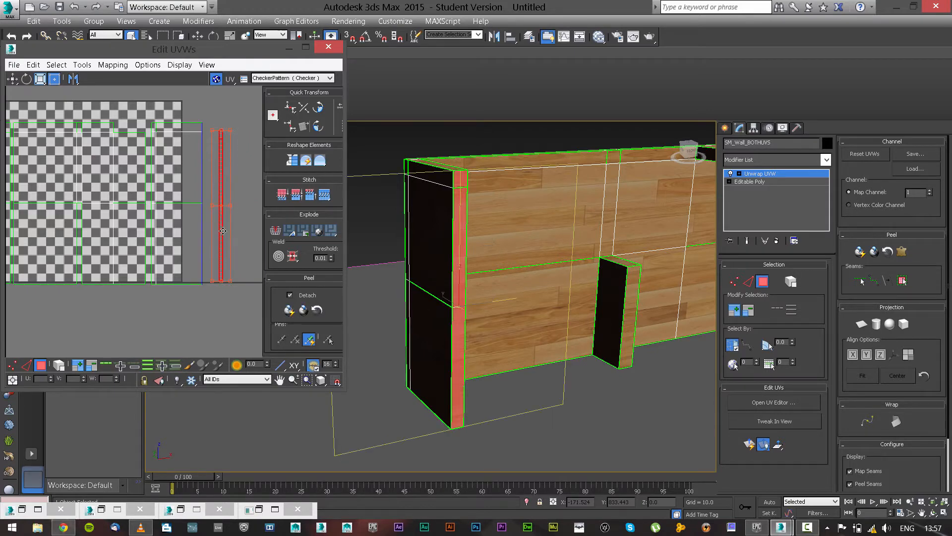
click(232, 131)
drag(231, 126, 210, 237)
drag(230, 131, 240, 123)
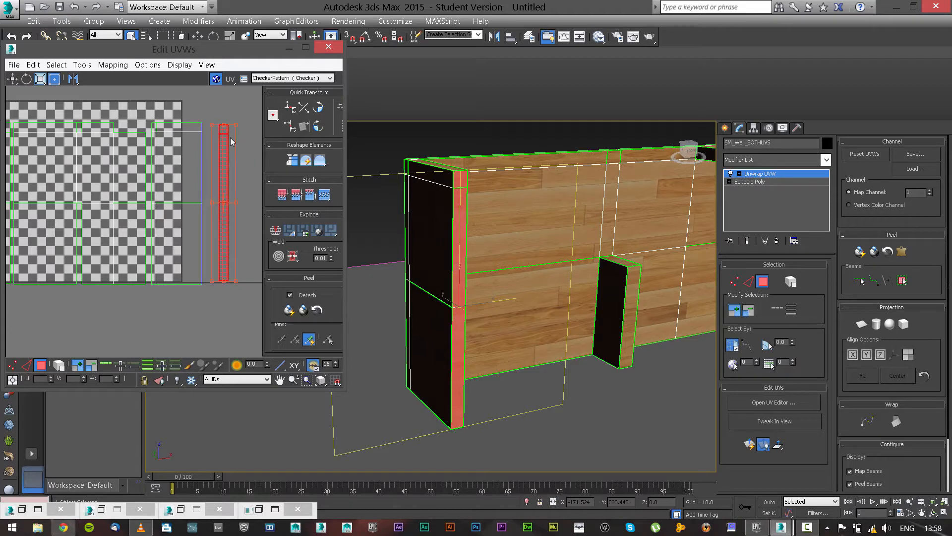
Step: Move the narrow strip close beside the neighbouring shell, refine its scale, and undo the accidental rotation
key(w)
drag(223, 147, 215, 146)
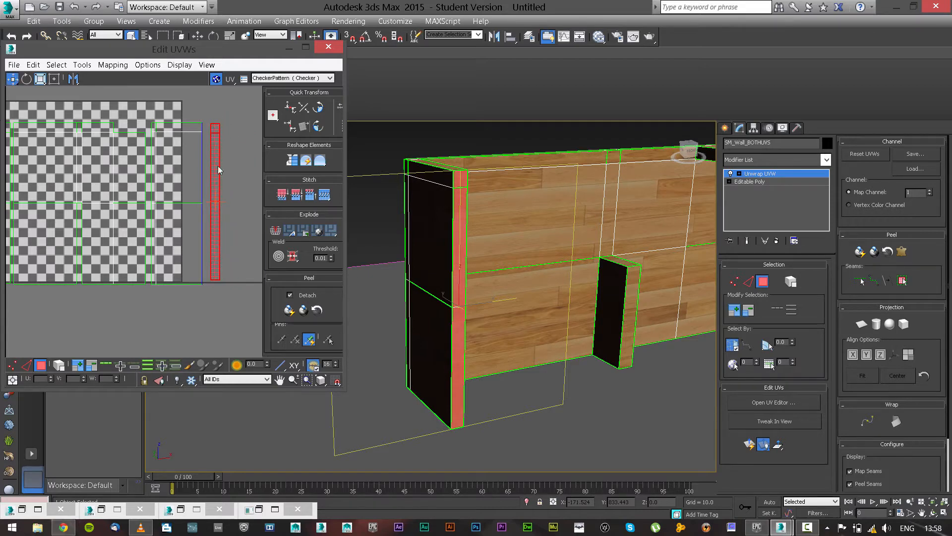
key(r)
drag(217, 271, 217, 271)
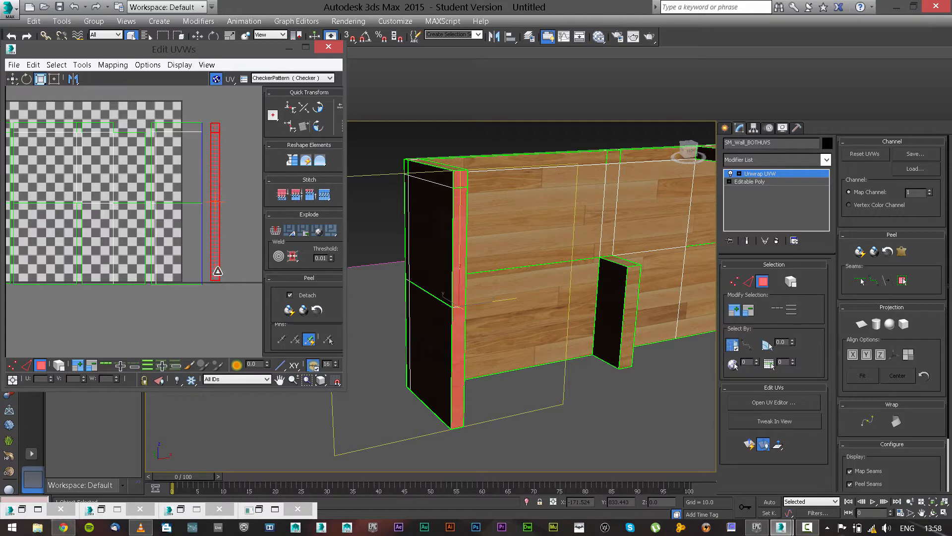
key(e)
click(237, 205)
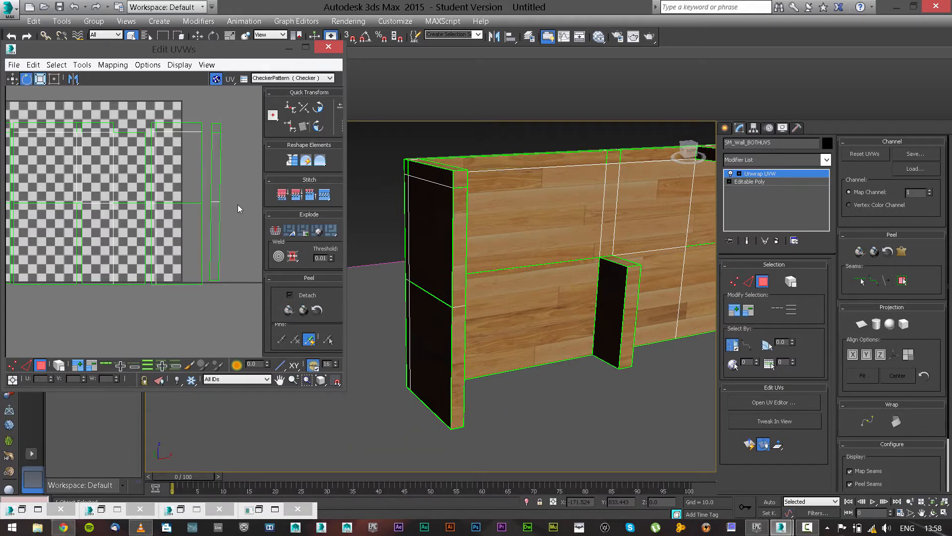
key(ctrl+z)
Step: Select the wide side face of the small post and locate its UV shell in the UV editor
scroll(238, 205, down, 3)
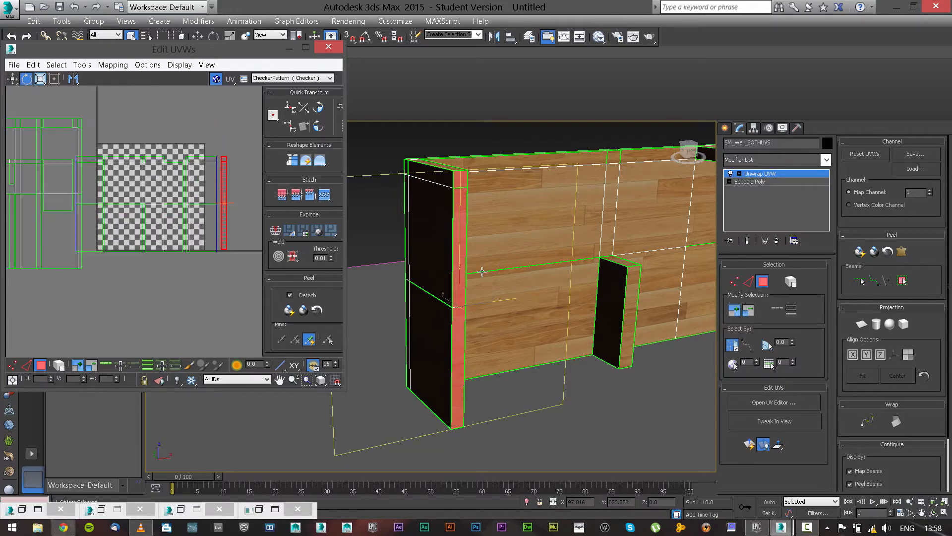
scroll(477, 270, down, 3)
alt+middle_drag(499, 264, 521, 293)
scroll(474, 300, up, 3)
middle_drag(521, 292, 414, 272)
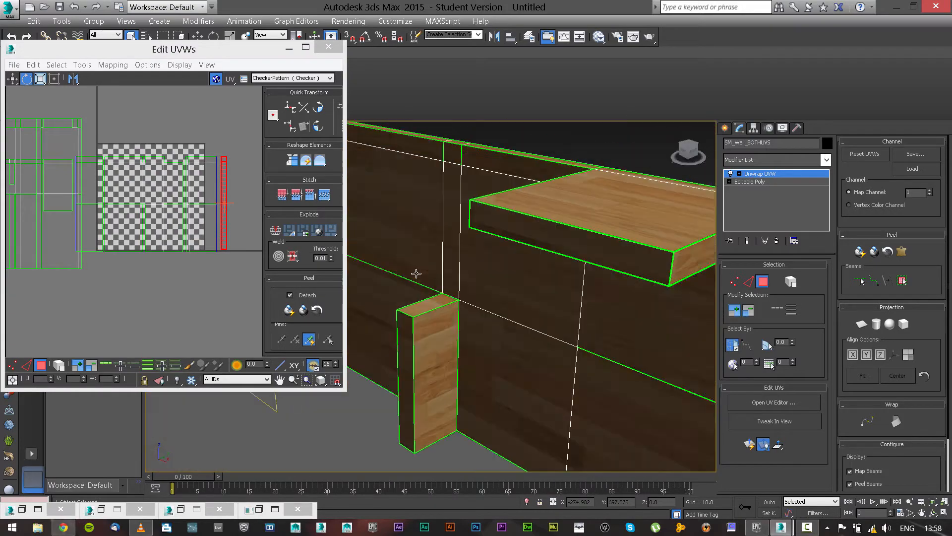
click(410, 343)
scroll(418, 304, up, 2)
scroll(417, 304, up, 1)
middle_drag(38, 241, 93, 232)
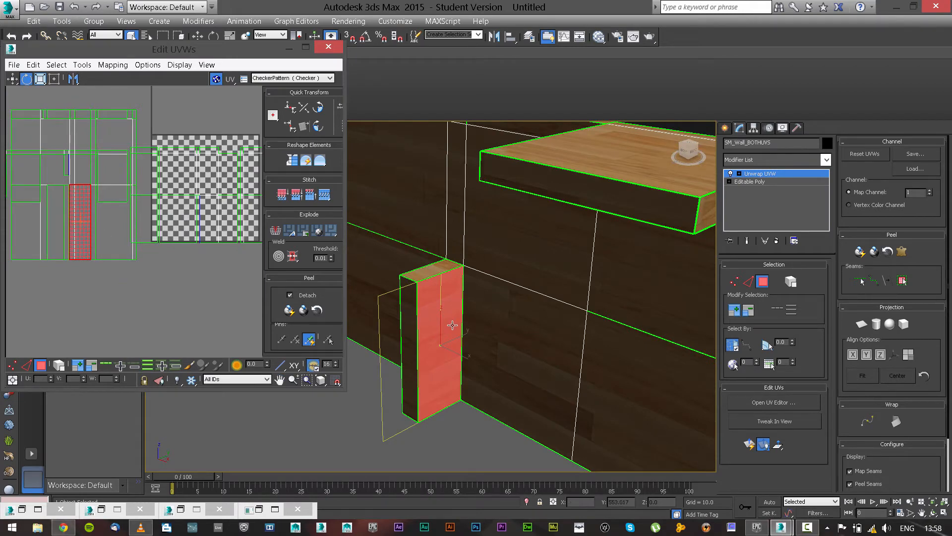
Step: Select both wide side faces of the post and move their UV shells out of the wall layout, past the checker tile
alt+middle_drag(453, 325, 397, 317)
ctrl+click(419, 311)
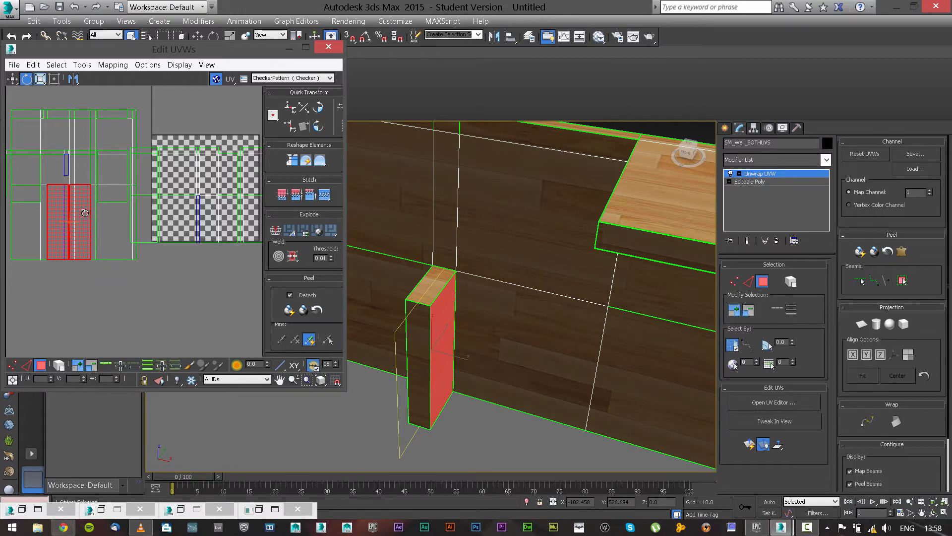
key(w)
drag(87, 214, 207, 235)
middle_drag(207, 235, 111, 218)
scroll(112, 219, up, 3)
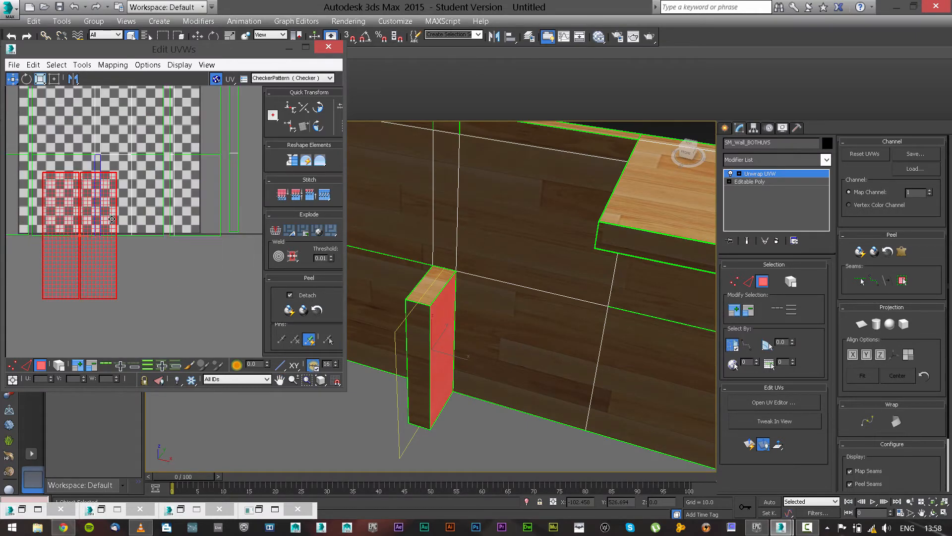
drag(107, 231, 256, 204)
middle_drag(249, 213, 77, 254)
scroll(72, 259, down, 2)
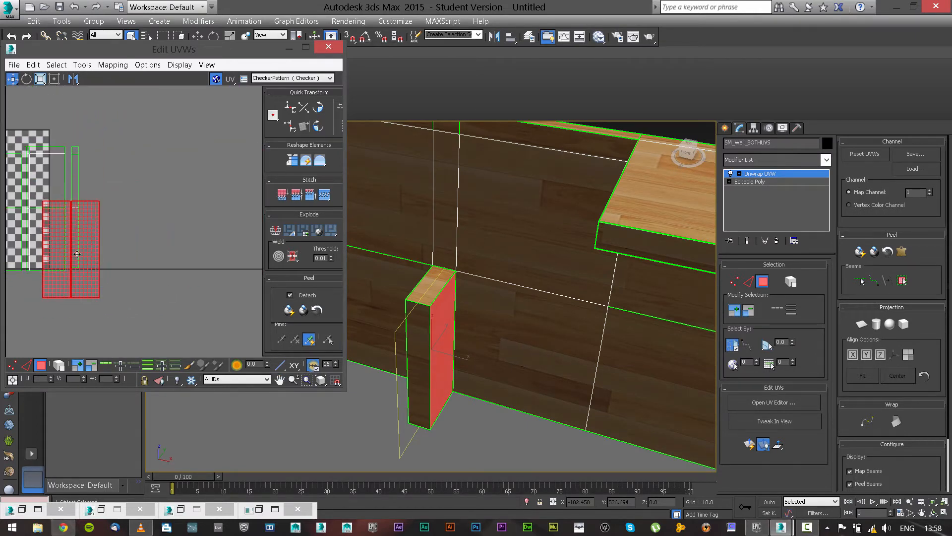
Step: Position the two post shells beside the narrow strip with their lower edges on the tile's baseline
drag(77, 254, 116, 231)
scroll(114, 232, up, 1)
middle_drag(107, 241, 138, 249)
scroll(138, 252, up, 1)
drag(124, 226, 124, 216)
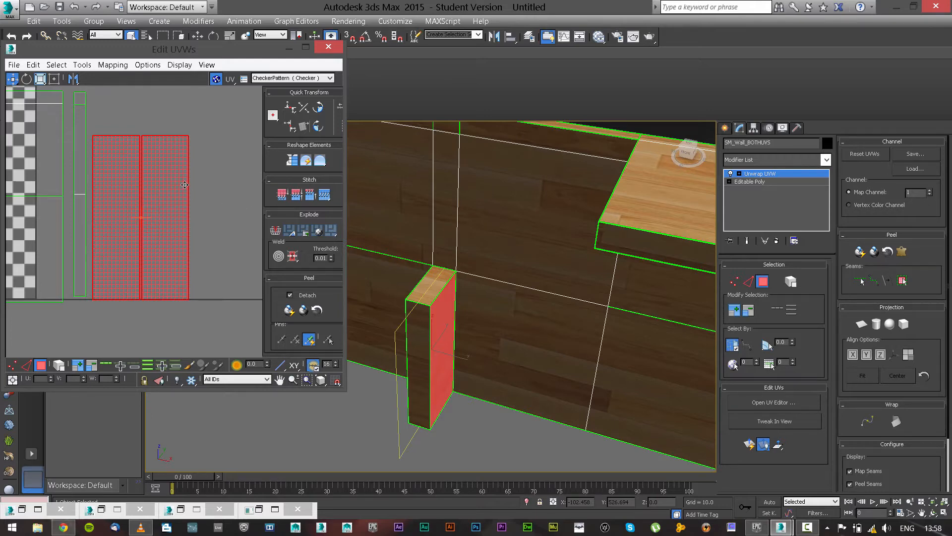
Step: Select the first of the two post side shells and stack it exactly over the second one
click(201, 199)
click(168, 219)
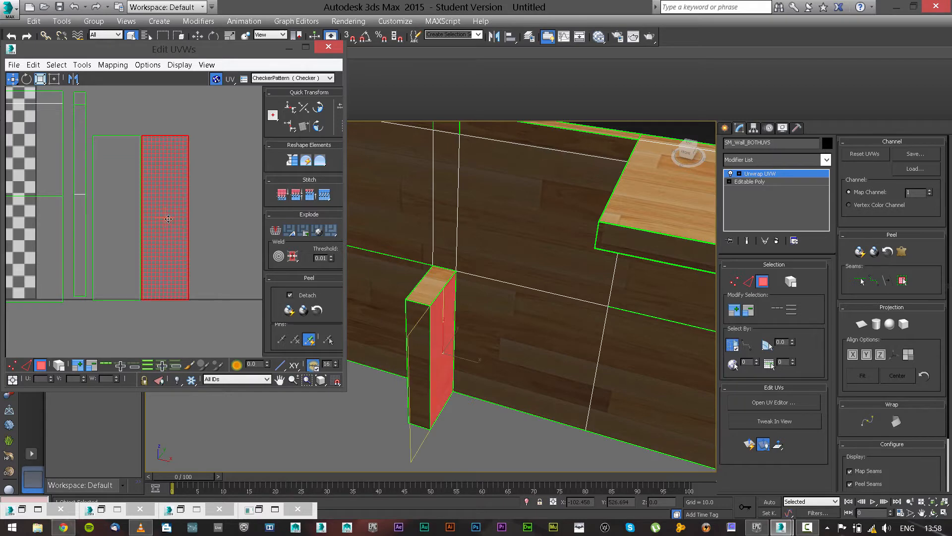
alt+middle_drag(471, 311, 177, 216)
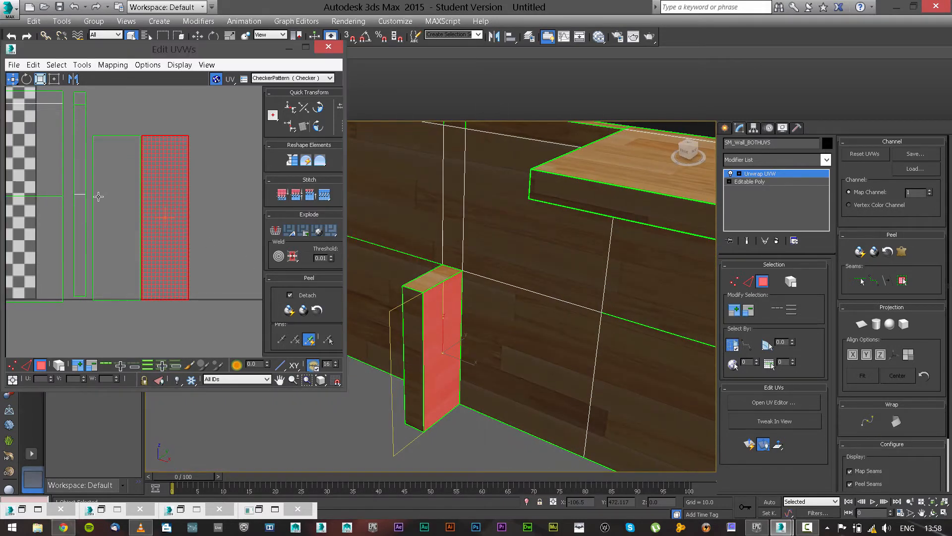
scroll(98, 197, up, 2)
click(129, 198)
scroll(130, 197, down, 1)
drag(130, 196, 194, 196)
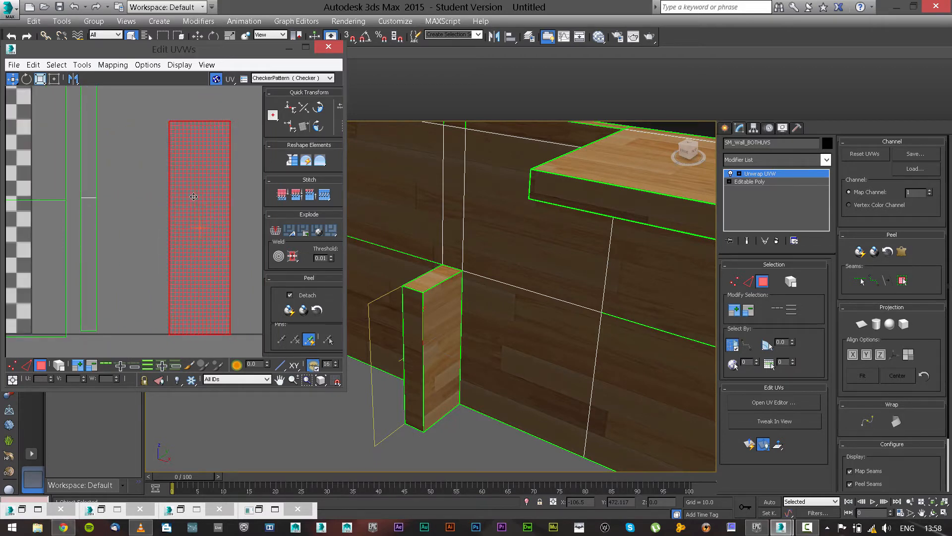
middle_drag(188, 198, 177, 206)
Step: Align the top and side vertices of the stacked post shells in vertex mode so both outlines coincide
click(241, 145)
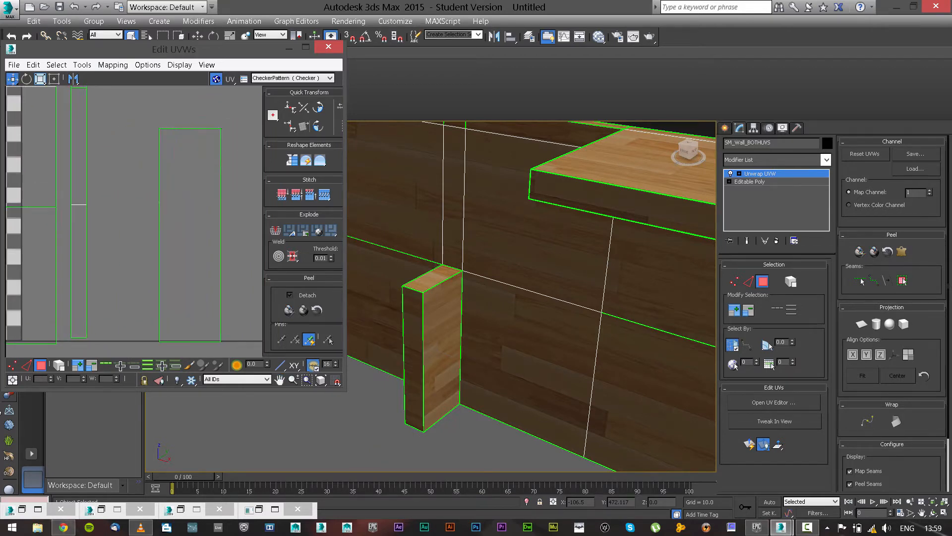
click(12, 365)
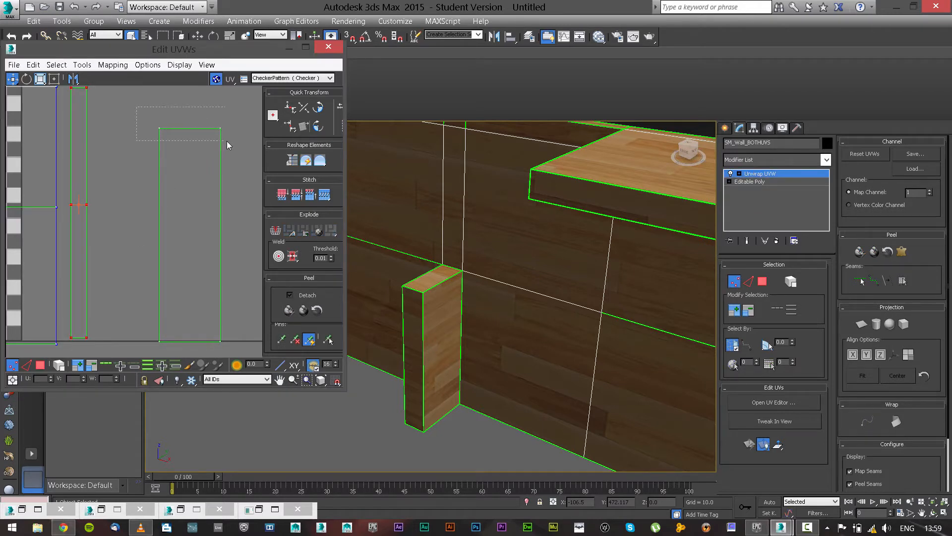
drag(227, 141, 228, 142)
click(289, 107)
middle_drag(200, 237, 185, 219)
drag(142, 291, 196, 331)
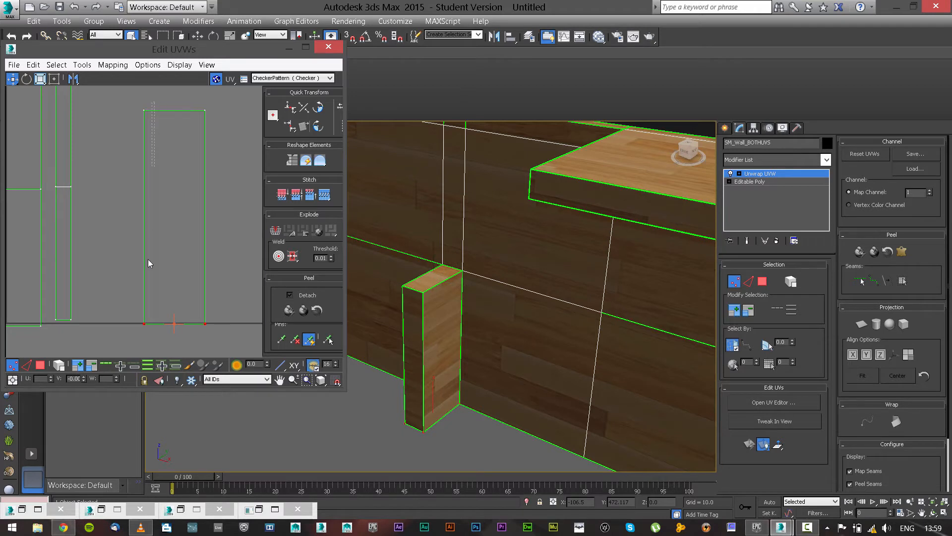
drag(147, 263, 133, 344)
click(286, 128)
Step: Select the stacked post shells as whole elements and nudge them together slightly up and towards the tile
click(41, 365)
click(58, 366)
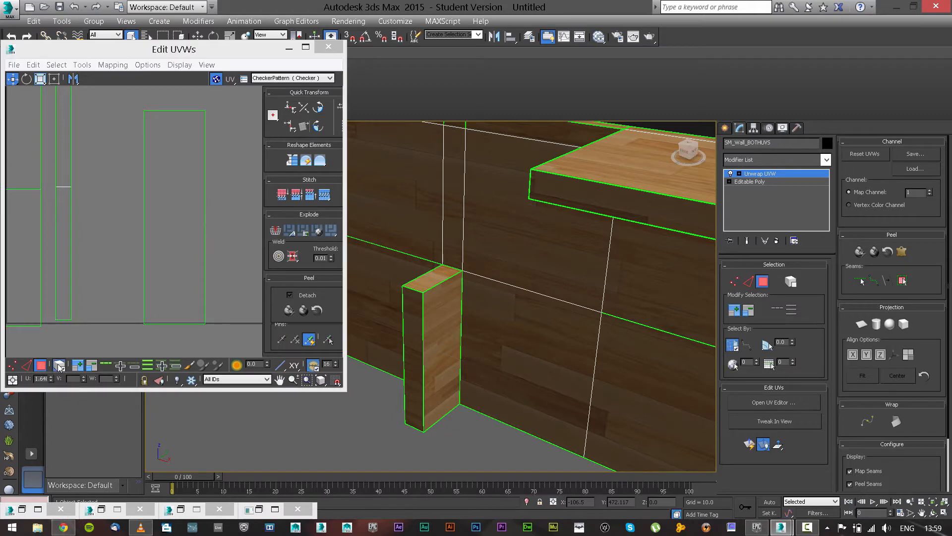
click(168, 238)
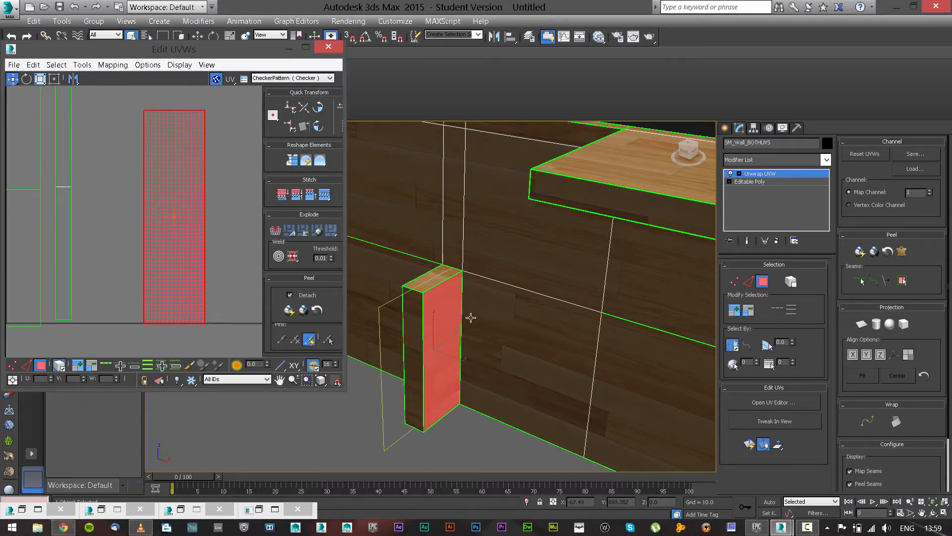
mouse_move(471, 318)
alt+middle_down()
mouse_move(512, 323)
mouse_move(468, 330)
alt+middle_up()
drag(201, 268, 191, 237)
alt+middle_drag(505, 293, 430, 282)
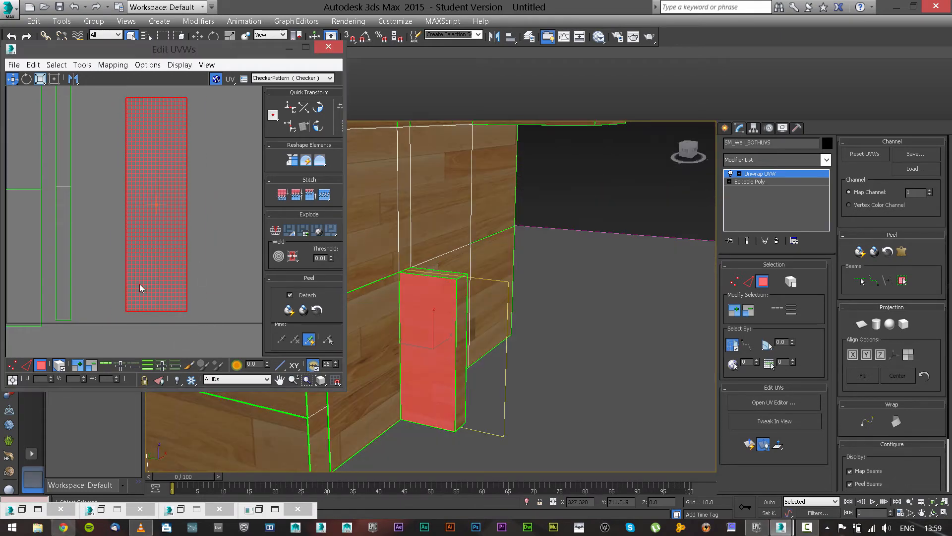
mouse_move(178, 270)
mouse_down()
mouse_move(150, 275)
mouse_move(168, 259)
mouse_up()
scroll(167, 252, down, 2)
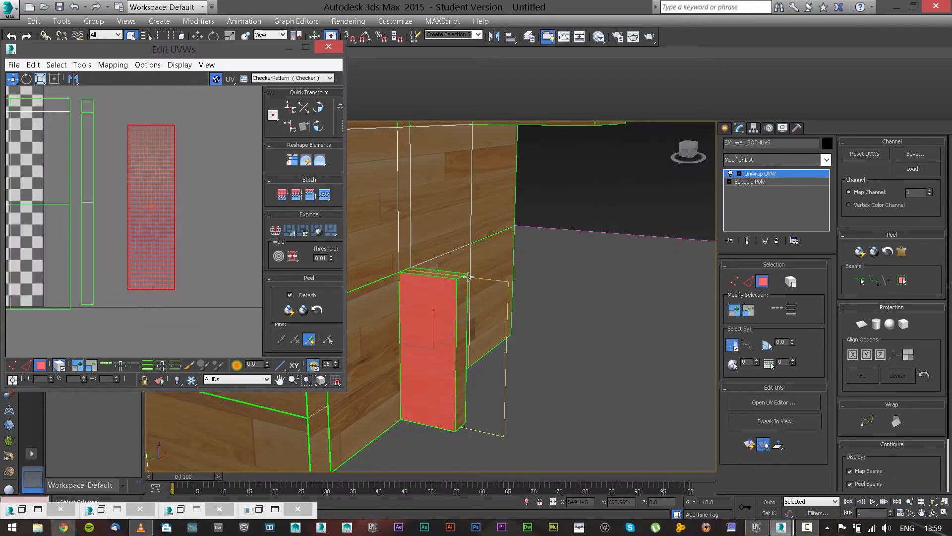
Step: Scale the stacked post shells down to the height of the wall's lower row and seat them on the baseline beside the strip
alt+middle_drag(469, 277, 357, 280)
scroll(144, 230, down, 1)
middle_drag(125, 228, 168, 212)
scroll(168, 212, up, 1)
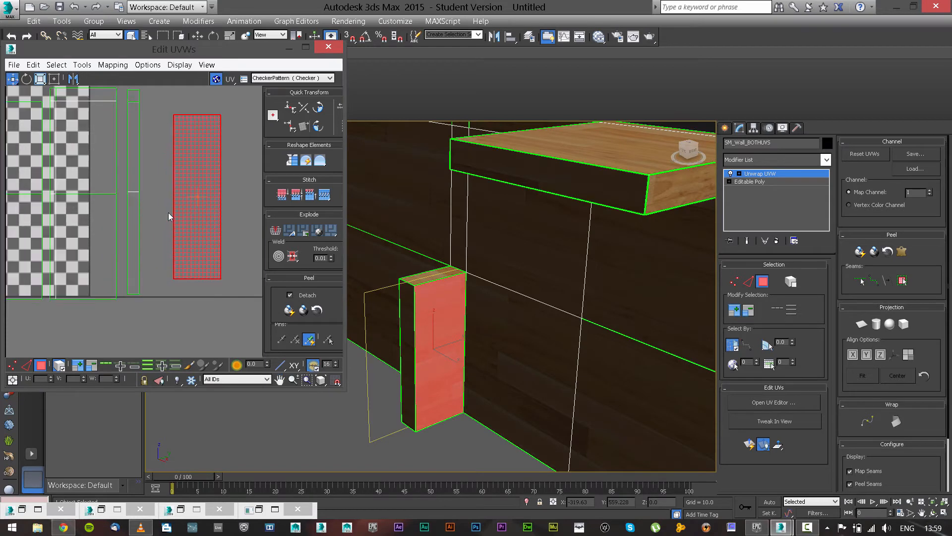
key(e)
key(r)
drag(198, 197, 159, 247)
key(w)
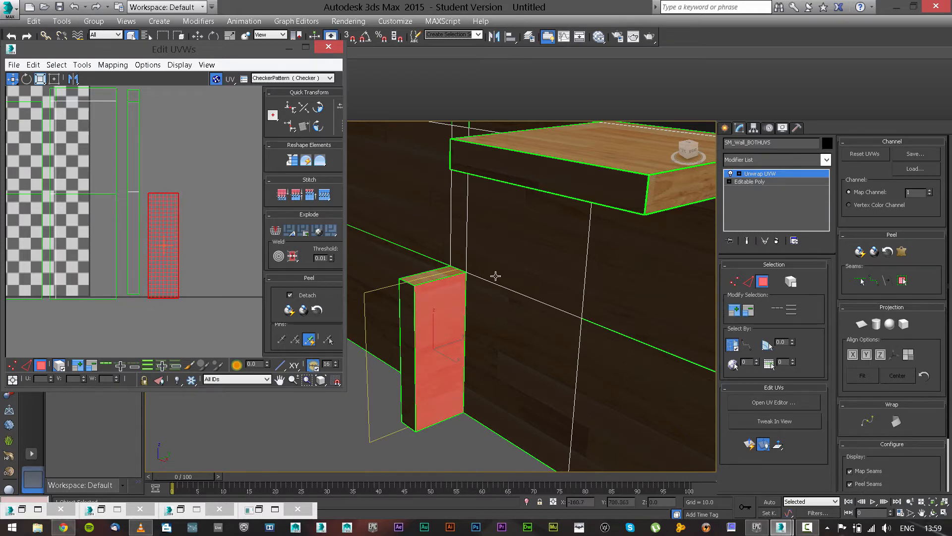
Step: Select the narrow front face of the post and move its UV shell beside the stacked post shells
alt+middle_drag(491, 261, 392, 313)
click(451, 304)
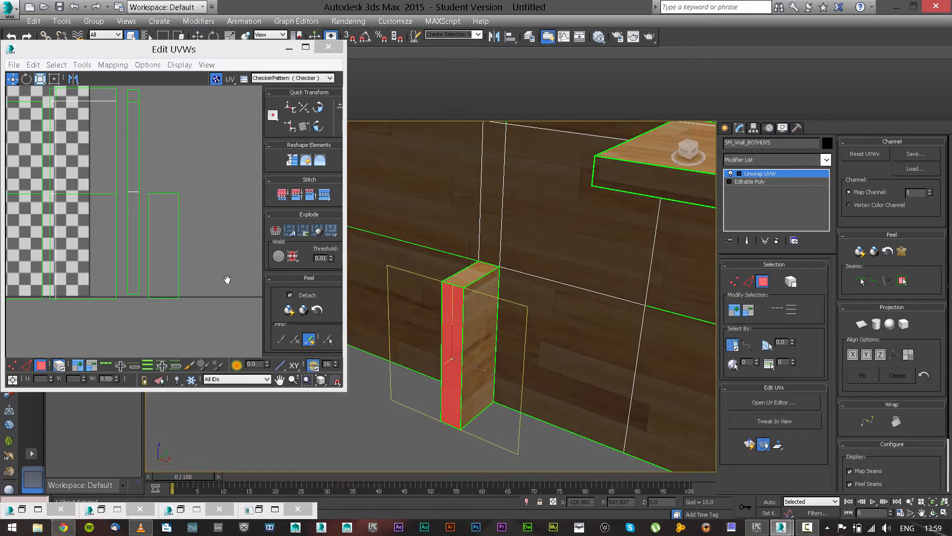
scroll(67, 156, down, 3)
middle_drag(67, 157, 191, 138)
scroll(186, 140, down, 3)
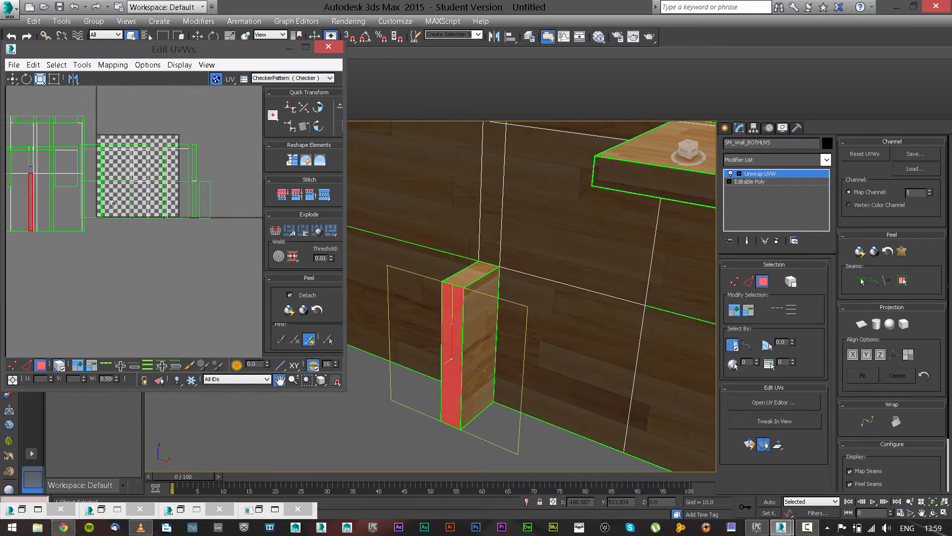
drag(51, 193, 155, 183)
scroll(203, 181, up, 5)
Step: Reshape the narrow front shell in freeform mode, making it wider and as tall as the stacked post shells
click(54, 79)
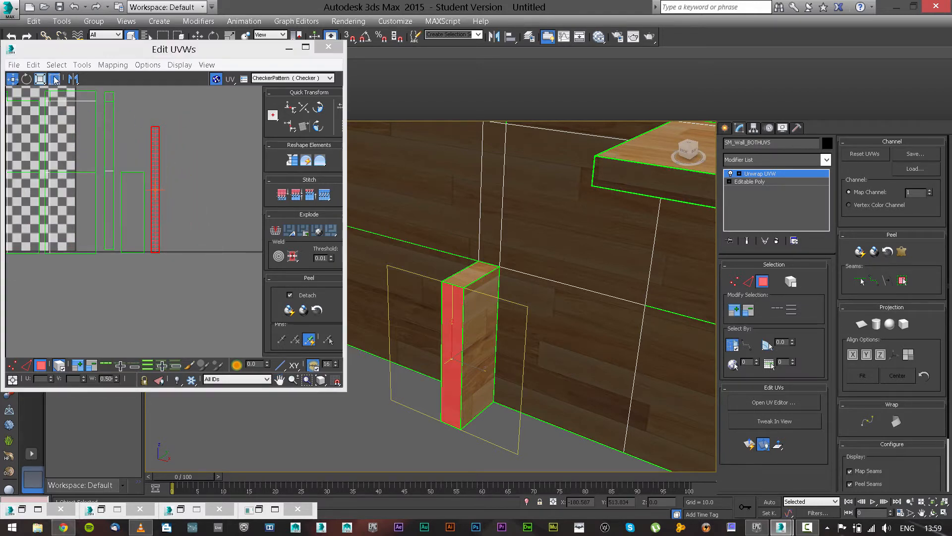
drag(165, 124, 172, 170)
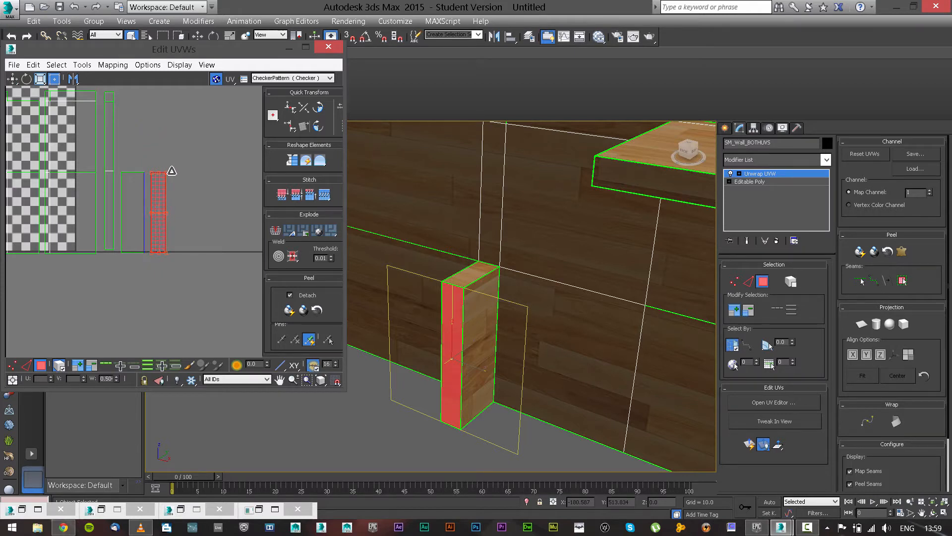
click(216, 190)
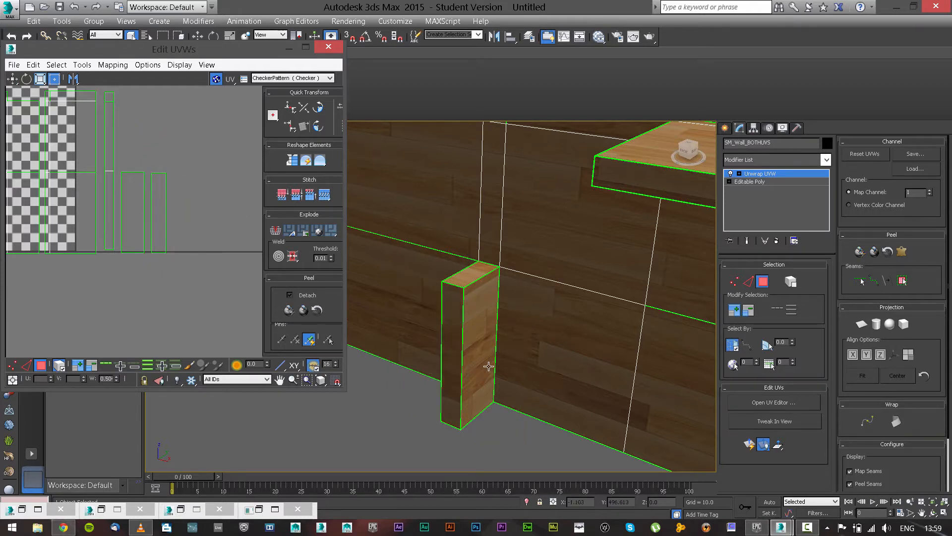
Step: Select the top face of the projecting shelf and locate its UV shell in the UV editor
mouse_move(501, 314)
alt+middle_down()
mouse_move(505, 322)
mouse_move(518, 288)
mouse_move(499, 314)
alt+middle_up()
click(485, 263)
scroll(486, 265, down, 6)
scroll(500, 314, up, 2)
scroll(499, 314, up, 2)
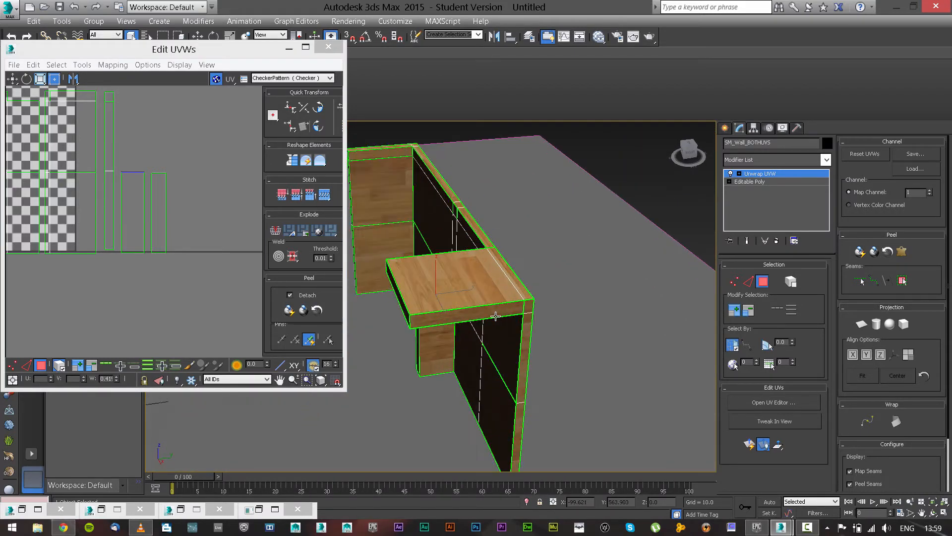
click(476, 286)
scroll(37, 176, down, 2)
middle_drag(75, 190, 192, 224)
scroll(193, 223, down, 1)
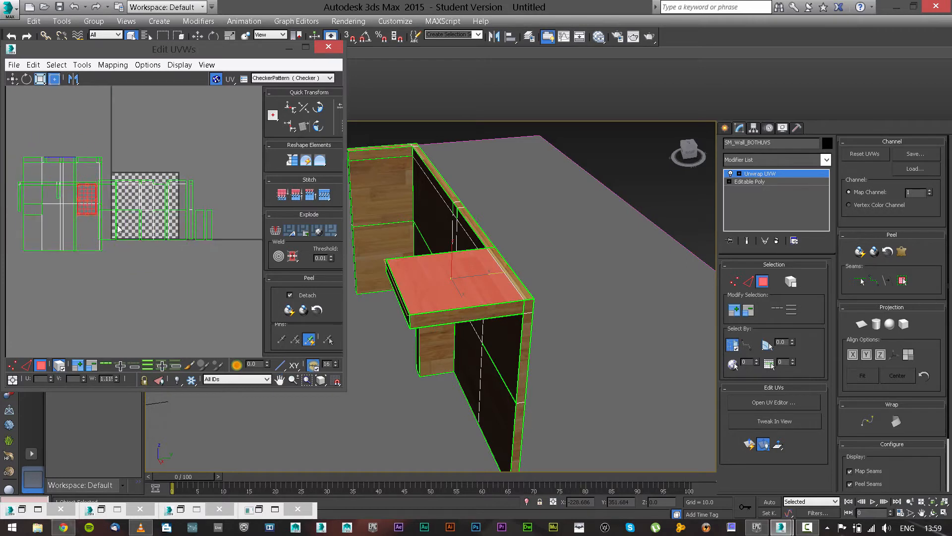
scroll(95, 215, up, 1)
scroll(94, 209, down, 1)
drag(89, 197, 125, 257)
key(ctrl+z)
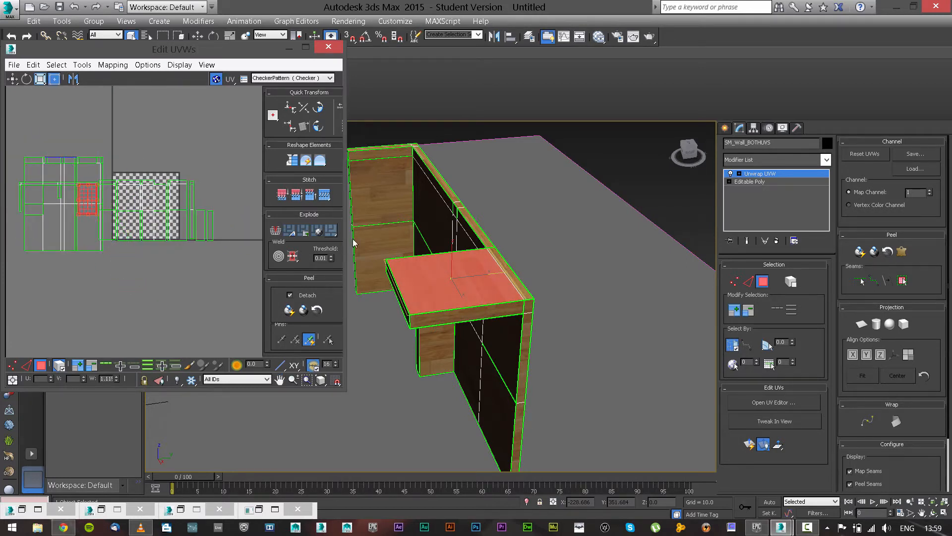
Step: Add the wall's top rim faces to the shelf top selection and move all their shells above the checker tile
middle_drag(458, 240, 460, 267)
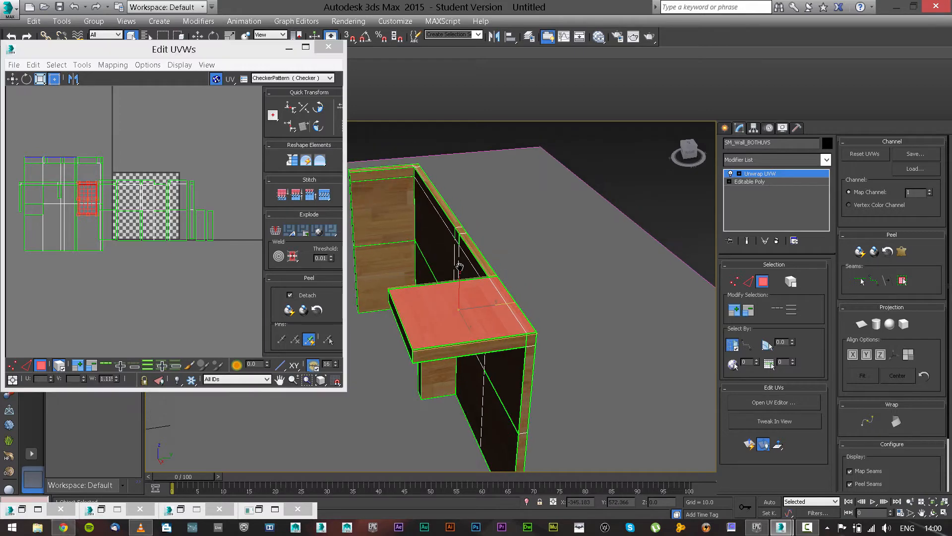
ctrl+click(459, 227)
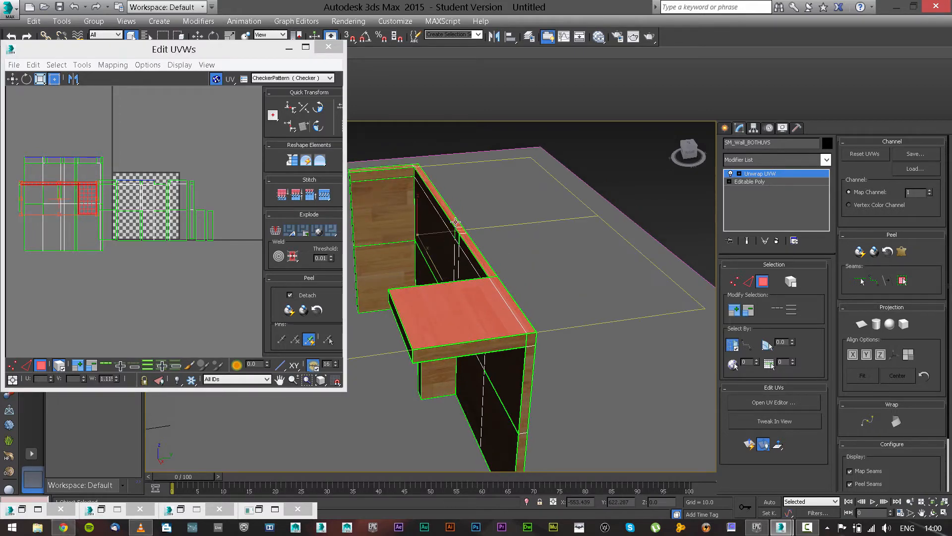
alt+middle_drag(455, 222, 437, 235)
scroll(438, 213, up, 3)
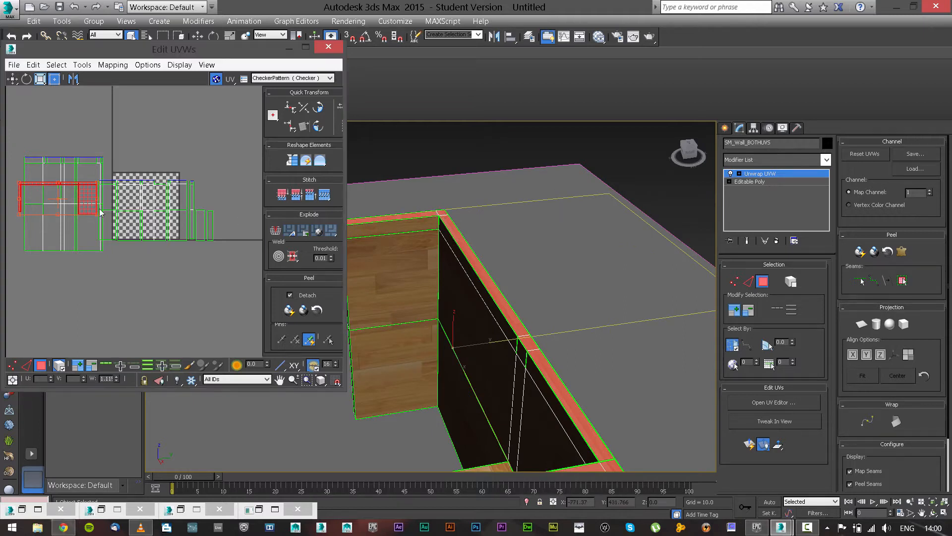
drag(100, 212, 180, 123)
scroll(176, 277, up, 2)
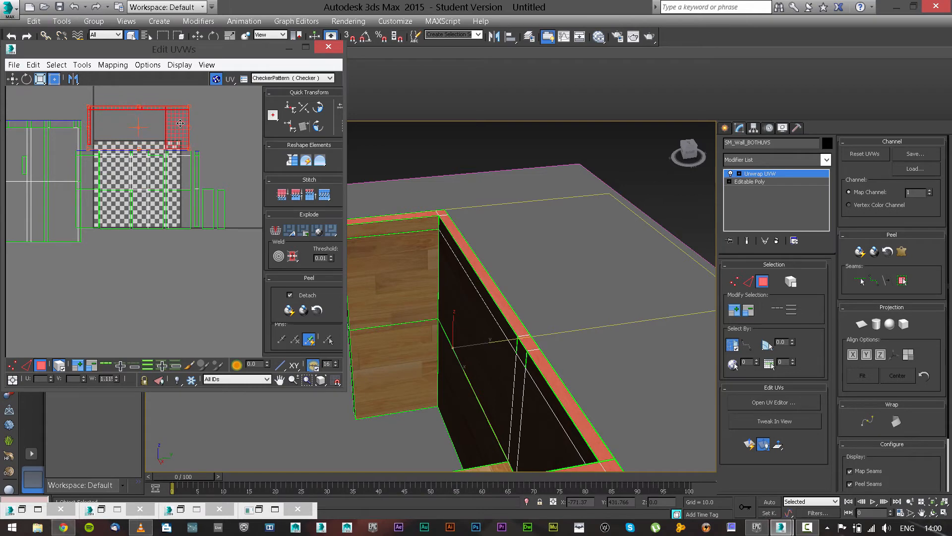
scroll(153, 177, down, 1)
Step: Select the large faces on one half of the long wall's outer side, including the thin strip along their upper edge
alt+middle_drag(486, 270, 476, 301)
click(417, 258)
scroll(418, 257, down, 2)
ctrl+click(415, 212)
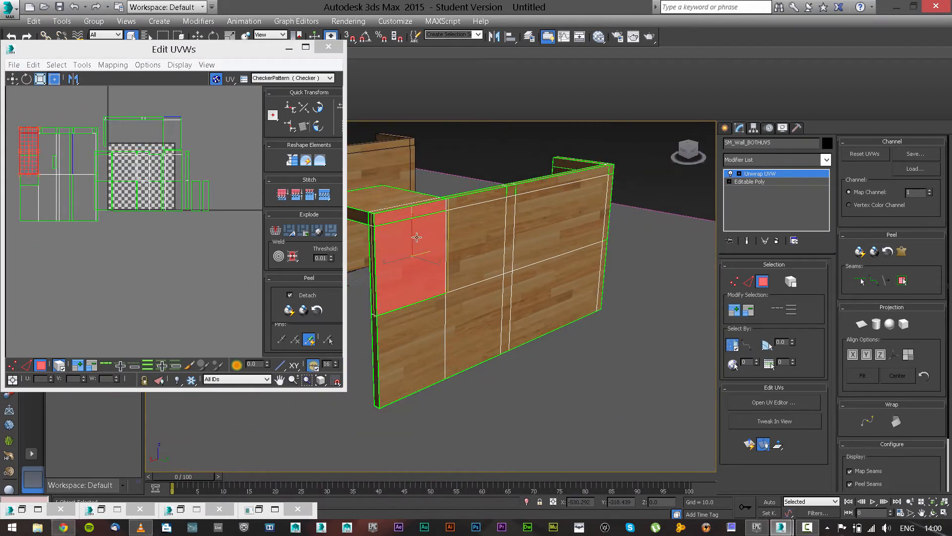
ctrl+click(413, 312)
ctrl+click(479, 199)
ctrl+click(476, 240)
ctrl+click(470, 302)
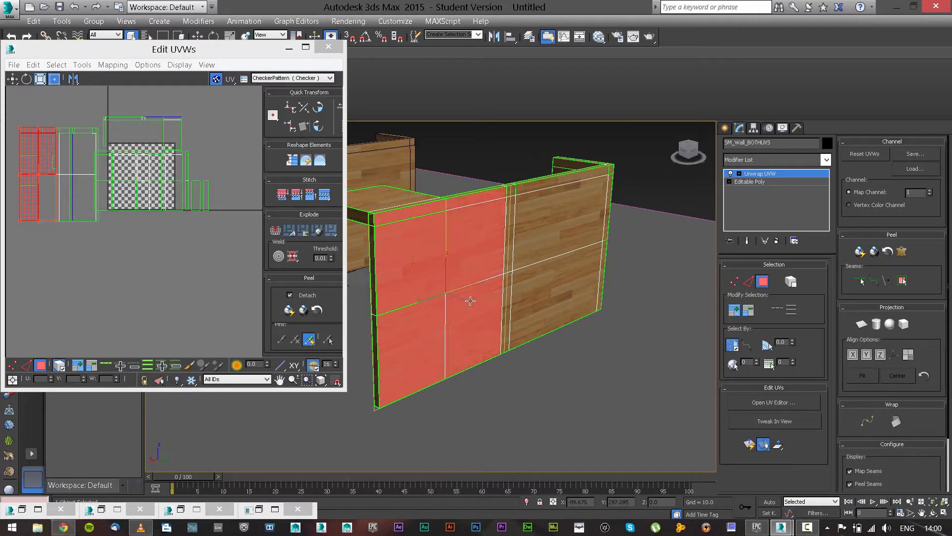
Step: Add the narrow middle strip and the large faces of the other half of the outer wall to the selection
middle_drag(540, 204, 483, 213)
scroll(483, 214, up, 3)
ctrl+click(462, 195)
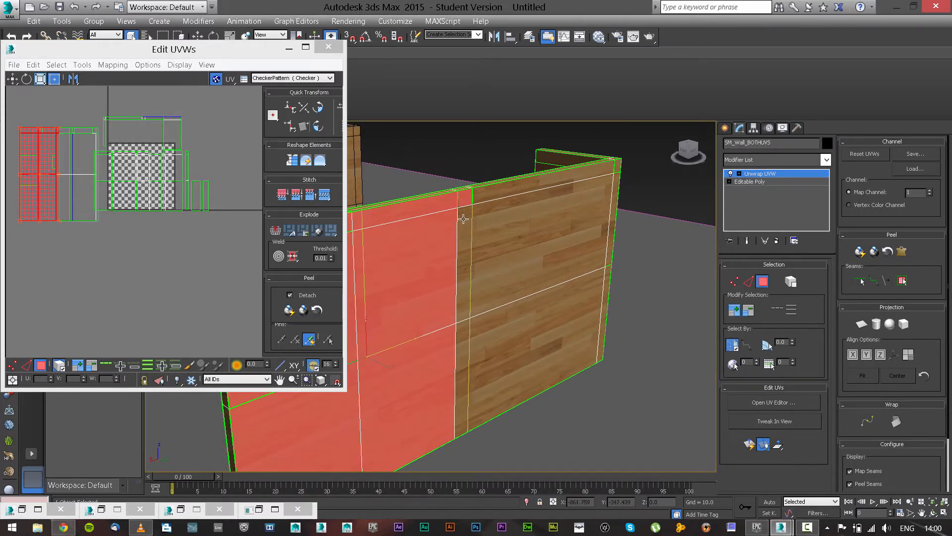
ctrl+click(464, 223)
ctrl+click(460, 323)
ctrl+click(488, 325)
ctrl+click(488, 263)
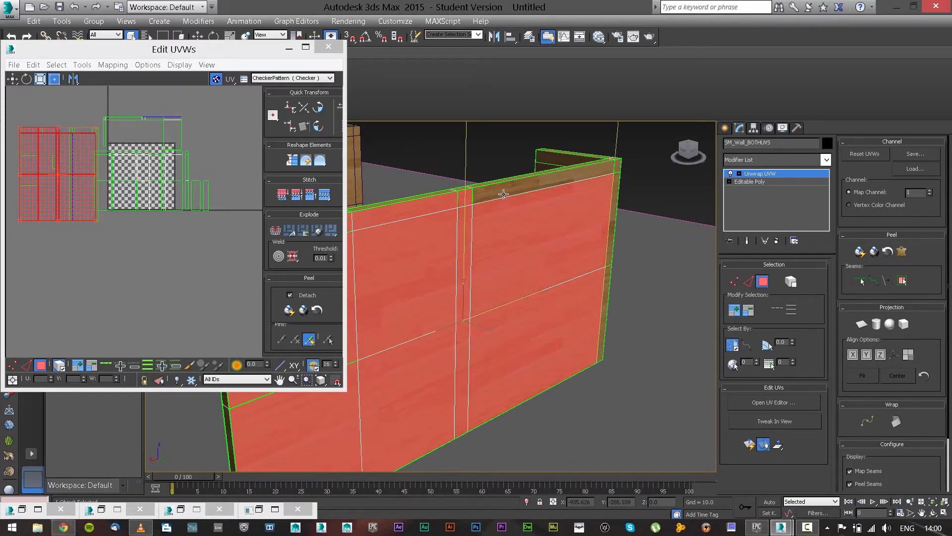
Step: Add the remaining corner strips and the short end wall's outer faces to the selection, undoing the accidental deselection
alt+middle_drag(489, 263, 465, 264)
ctrl+click(486, 243)
ctrl+click(484, 320)
ctrl+click(467, 240)
ctrl+click(475, 235)
ctrl+click(479, 256)
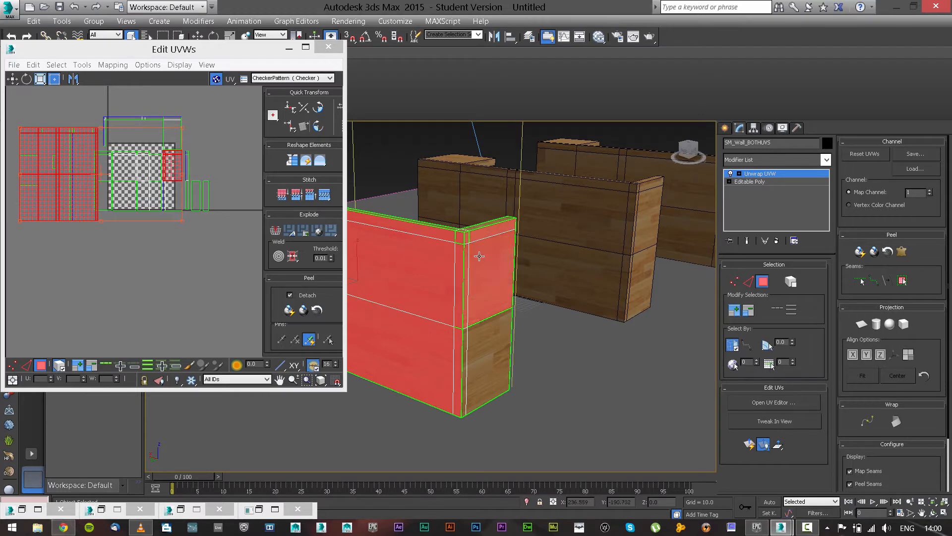
ctrl+click(479, 333)
alt+middle_drag(482, 297, 487, 276)
click(480, 240)
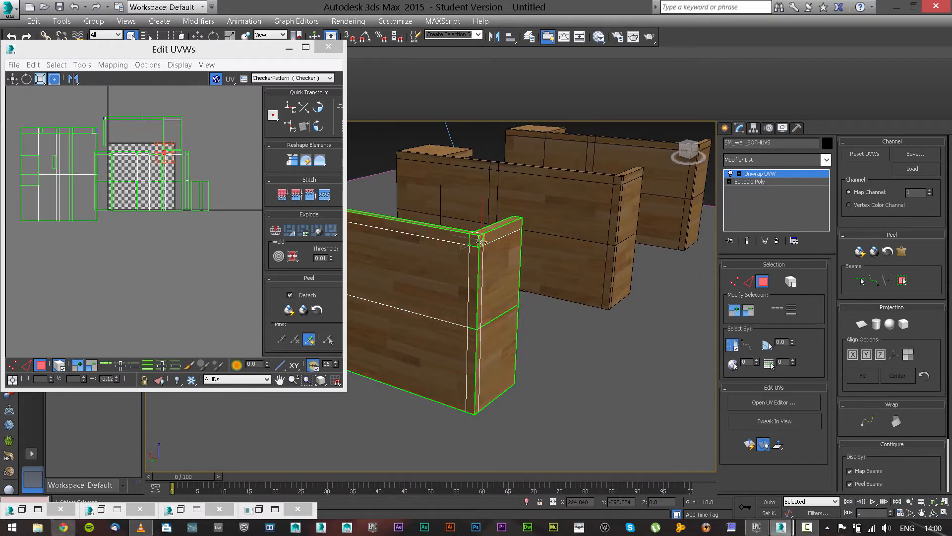
key(ctrl+z)
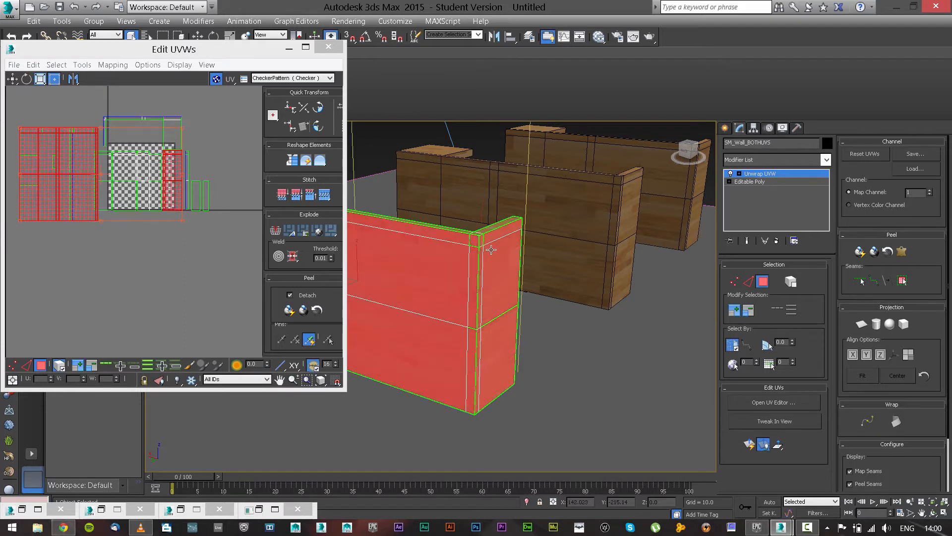
Step: Remove the short end wall's outer faces from the selection, keeping the long outer wall's faces
alt+click(485, 240)
alt+click(489, 271)
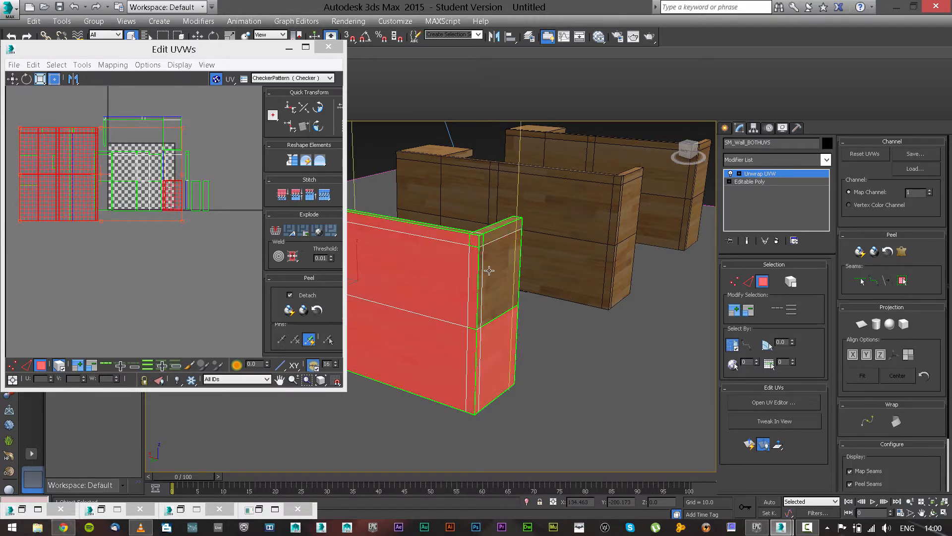
alt+click(488, 332)
middle_drag(187, 279, 192, 317)
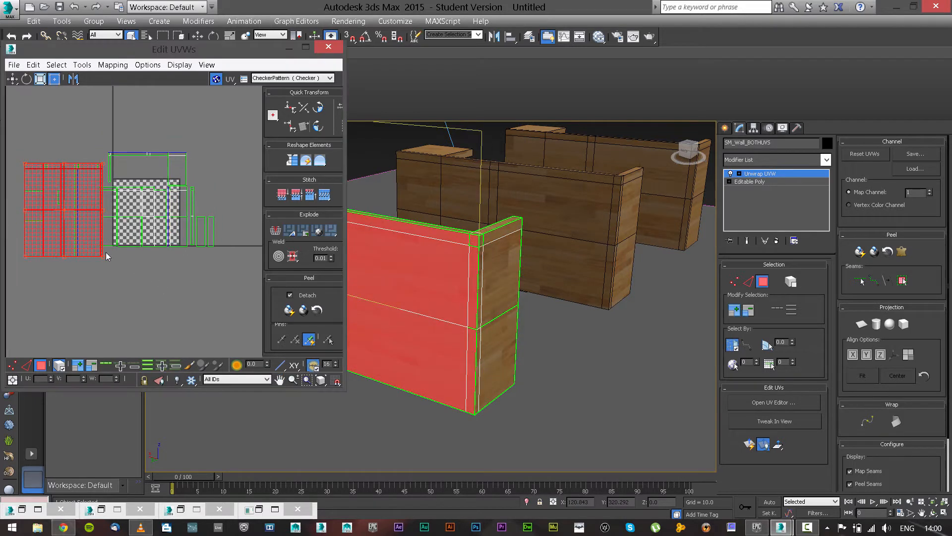
Step: Move the long outer wall's shells over the checker tile and pack them into it with Rescale enabled
drag(82, 231, 160, 267)
scroll(159, 266, up, 2)
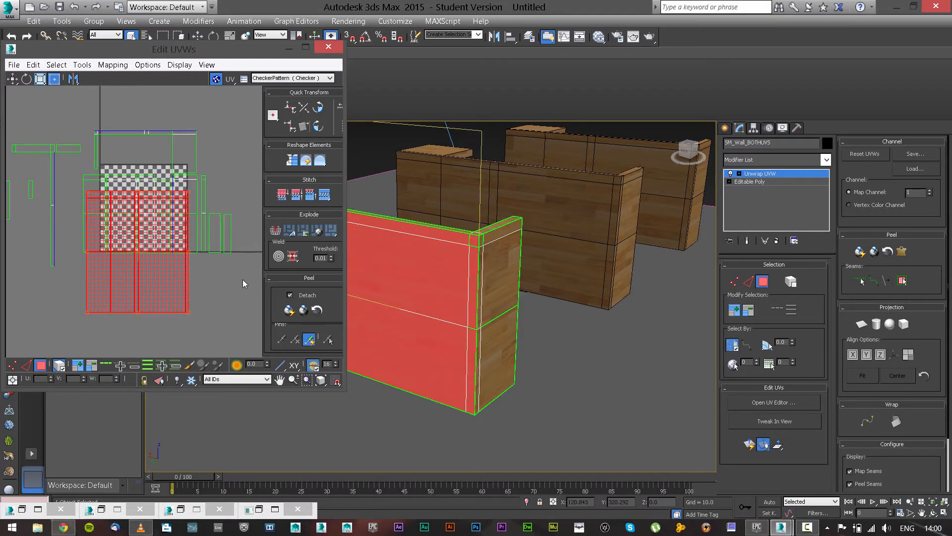
drag(275, 299, 275, 166)
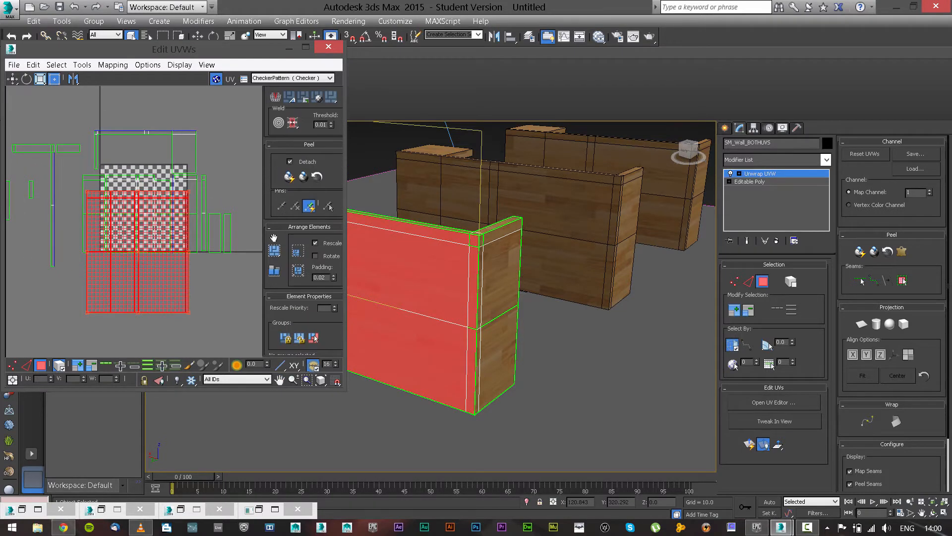
click(275, 250)
middle_drag(119, 239, 233, 235)
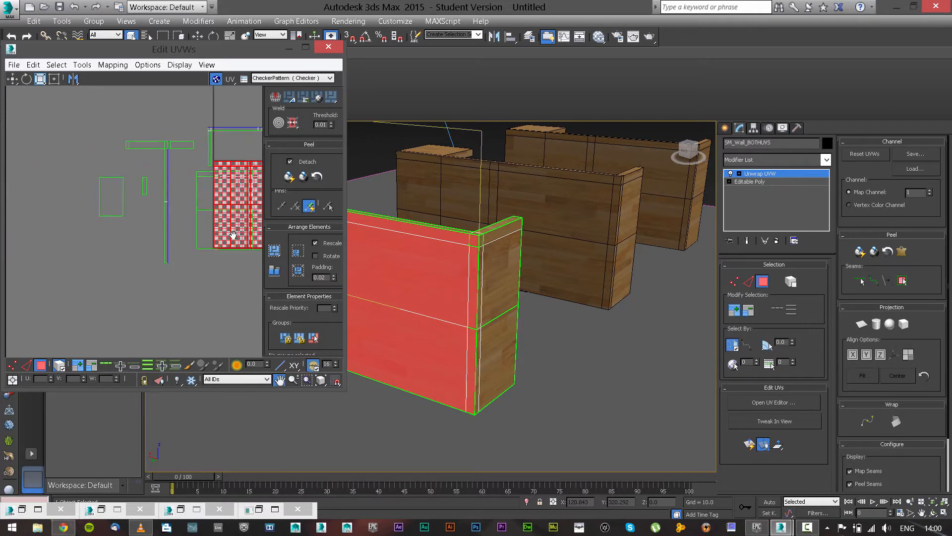
Step: Select the upper and lower outer faces of the short end wall and pack their shells into the checker tile
middle_drag(444, 273, 416, 274)
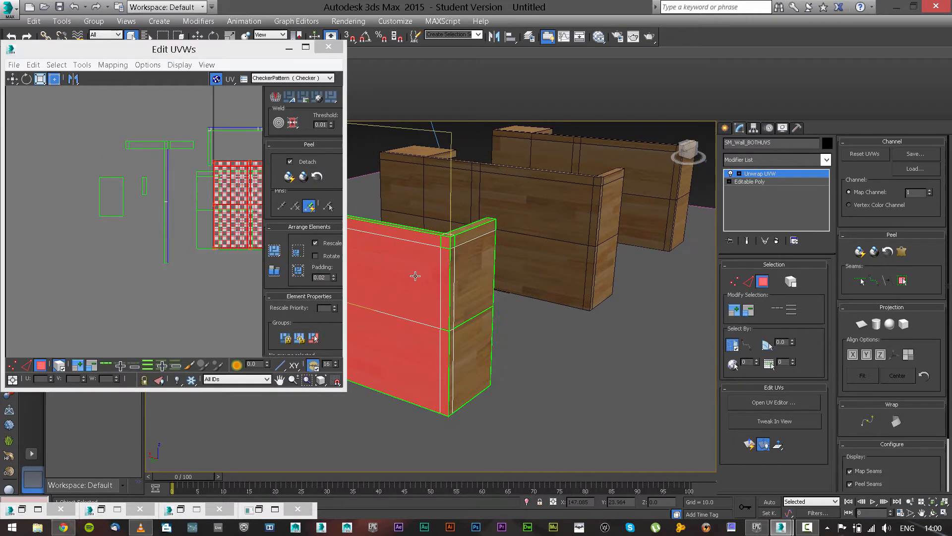
click(462, 236)
click(460, 253)
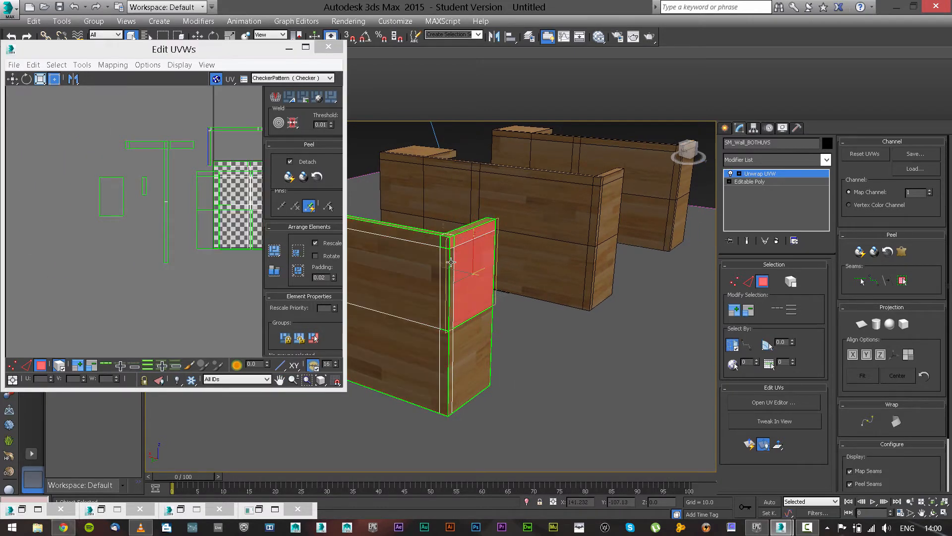
ctrl+click(450, 337)
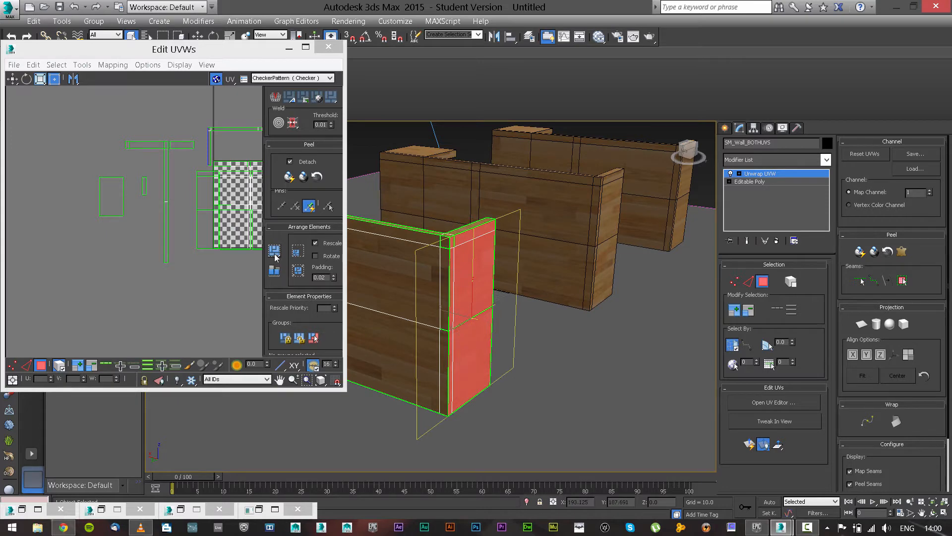
middle_drag(216, 251, 164, 262)
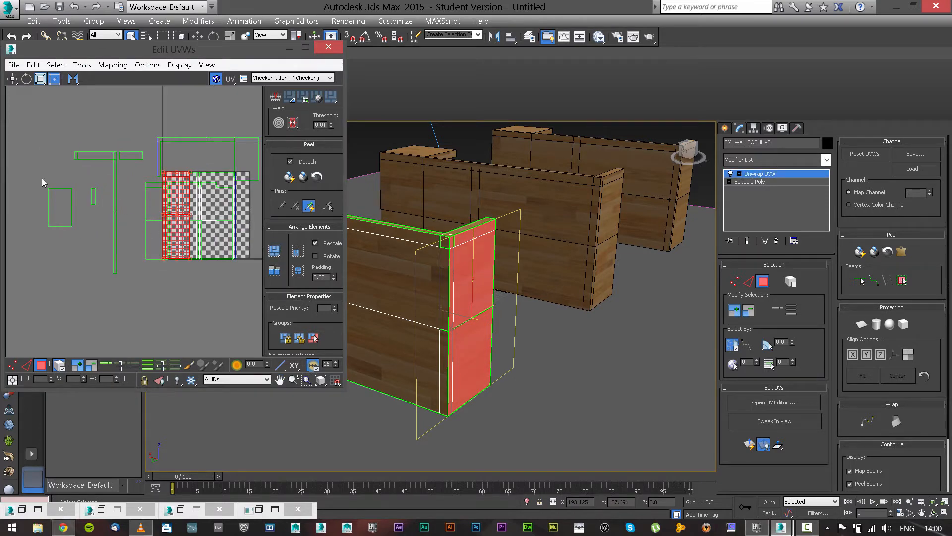
Step: Select the large shelf faces, including the underside
click(65, 208)
scroll(503, 294, down, 3)
alt+middle_drag(384, 298, 489, 331)
scroll(459, 309, up, 4)
click(511, 278)
alt+middle_drag(519, 292, 514, 264)
ctrl+click(517, 289)
Step: Try to move the two selected shelf shells below the checker tile and undo the move
drag(215, 228, 174, 344)
middle_drag(174, 344, 205, 258)
mouse_move(233, 182)
mouse_down()
mouse_move(226, 238)
mouse_move(232, 181)
mouse_up()
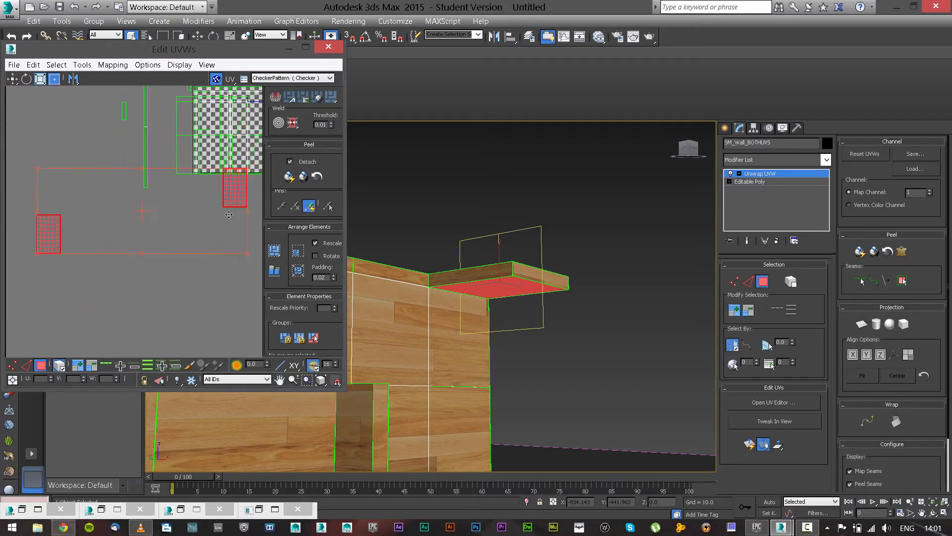
middle_drag(152, 269, 141, 292)
click(62, 276)
key(ctrl+z)
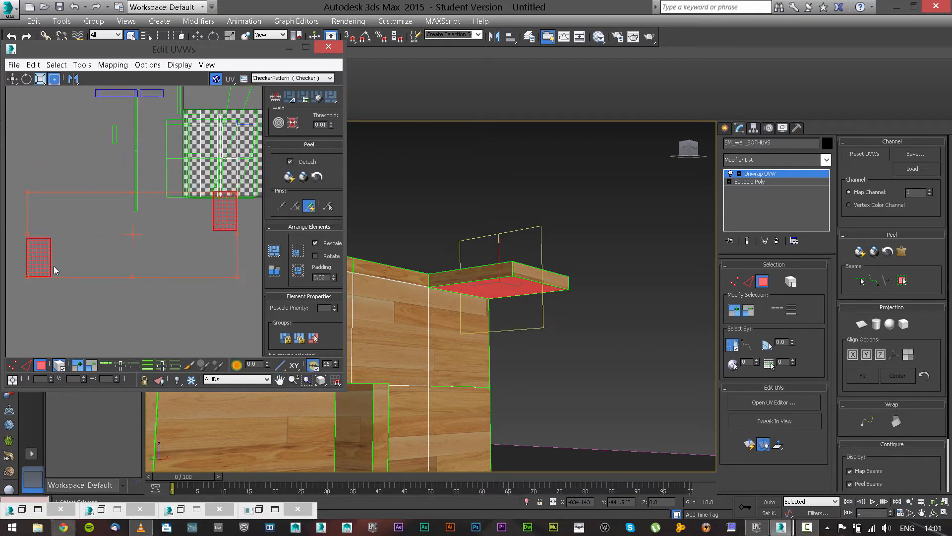
key(ctrl+z)
Step: Select only the shelf underside's shell and lay it over the matching shelf shell beneath the rim strip above the checker tile
middle_drag(57, 255, 6, 319)
click(19, 293)
click(29, 208)
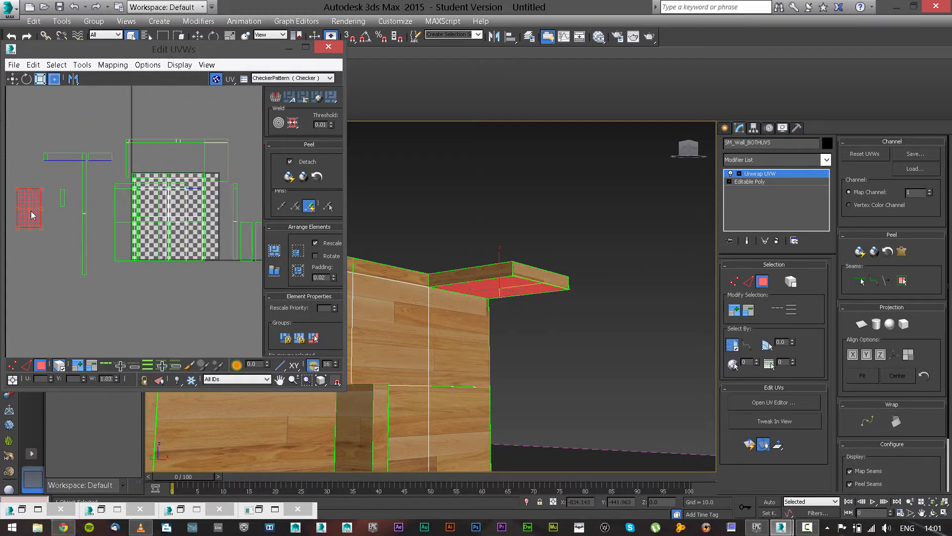
drag(33, 215, 182, 183)
scroll(185, 171, up, 4)
middle_drag(185, 171, 58, 211)
scroll(59, 211, up, 1)
drag(59, 211, 161, 160)
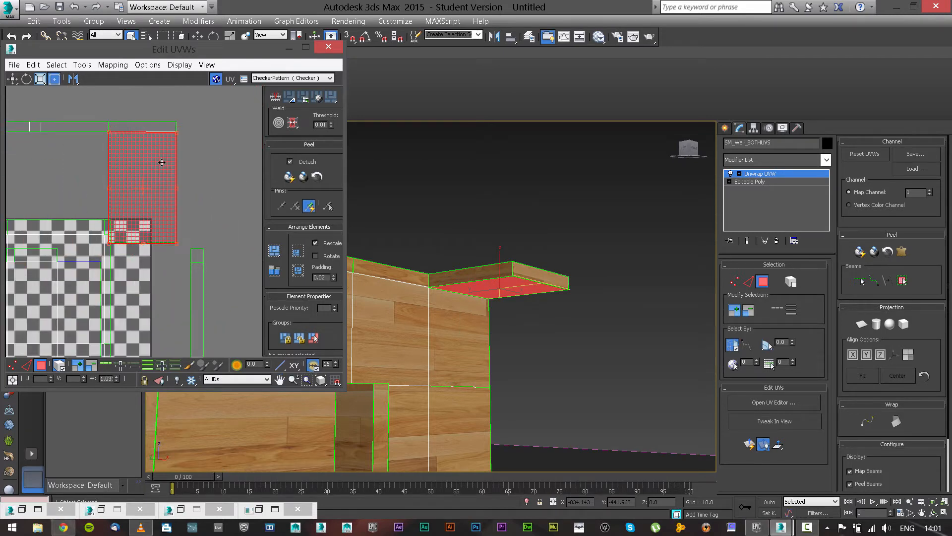
Step: Select the rim strips together with the large shelf shells, pack them into the checker tile and clear the selection
scroll(164, 162, down, 2)
drag(94, 172, 77, 170)
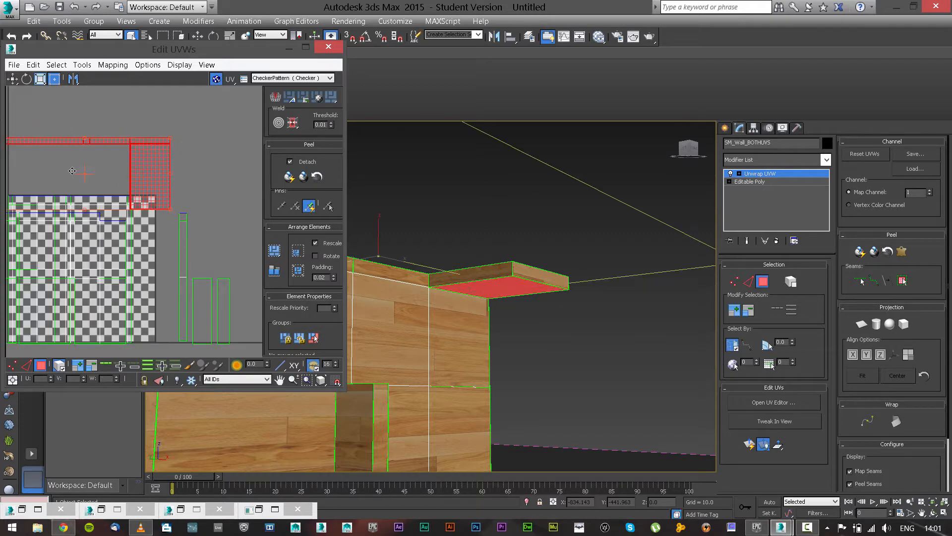
scroll(77, 169, down, 2)
middle_drag(130, 173, 170, 173)
click(274, 251)
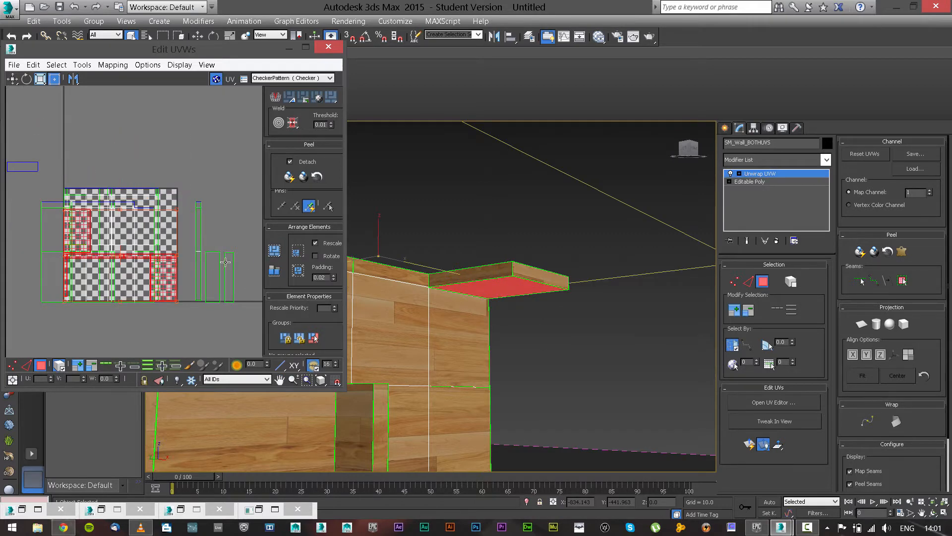
middle_drag(50, 194, 96, 178)
click(180, 130)
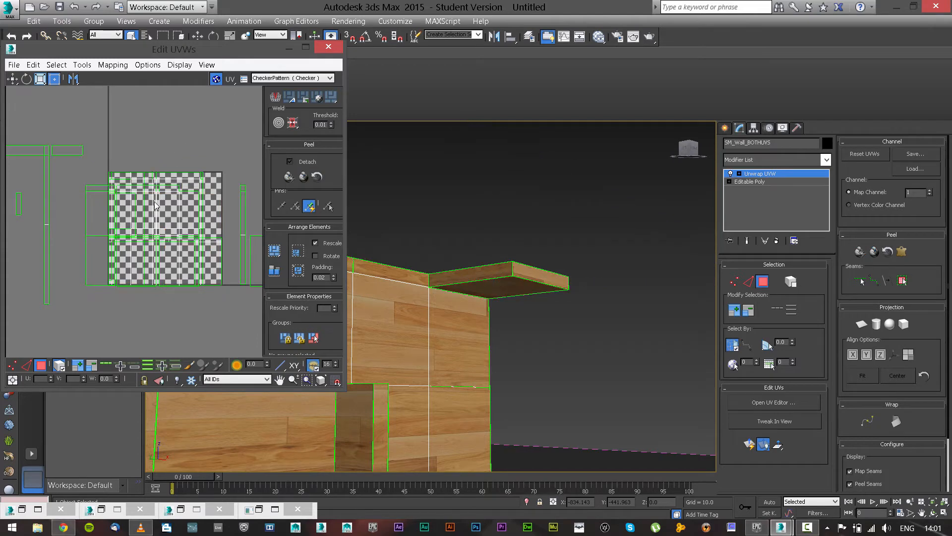
Step: Select the shelf's narrow edge faces, pack their shells into the checker tile and clear the selection
scroll(130, 227, up, 3)
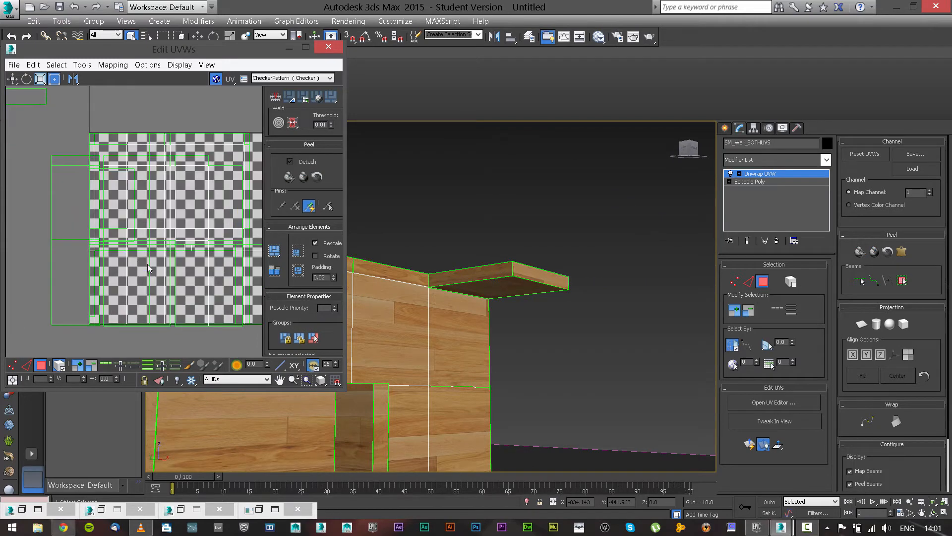
scroll(147, 264, down, 5)
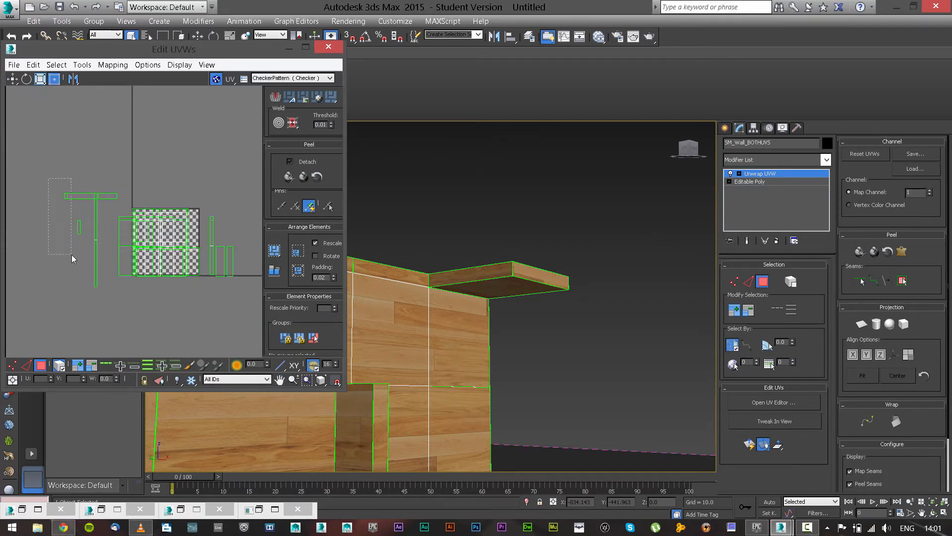
drag(71, 254, 71, 254)
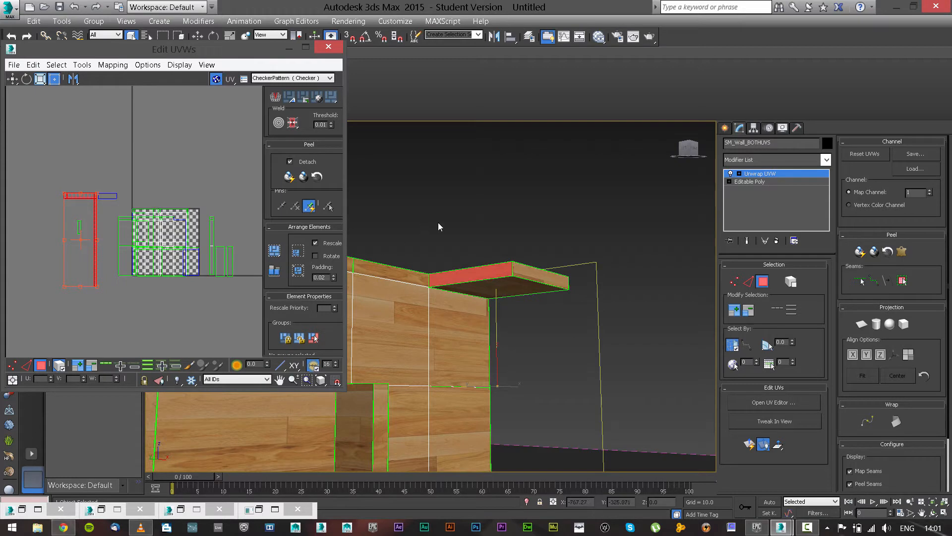
click(504, 267)
alt+middle_drag(552, 270, 525, 296)
ctrl+click(525, 296)
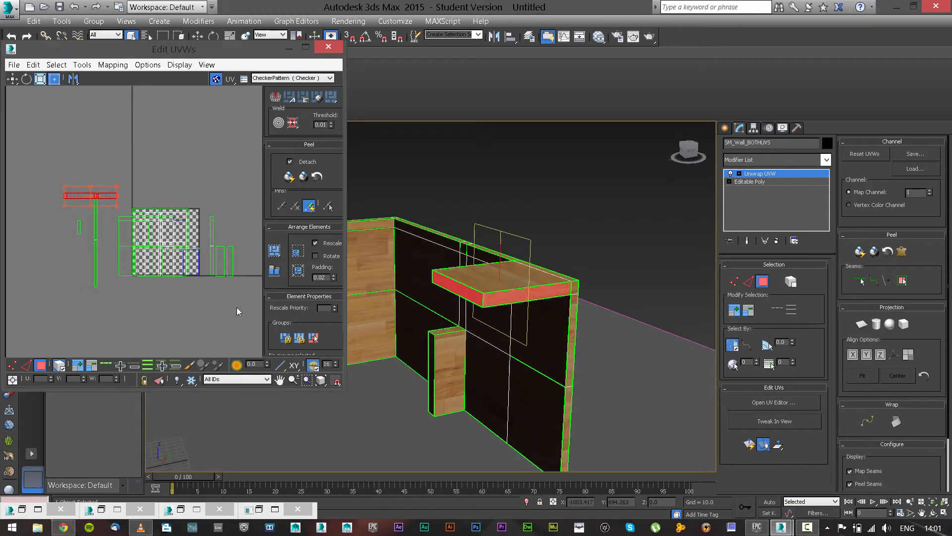
click(271, 252)
click(208, 192)
middle_drag(121, 260, 127, 231)
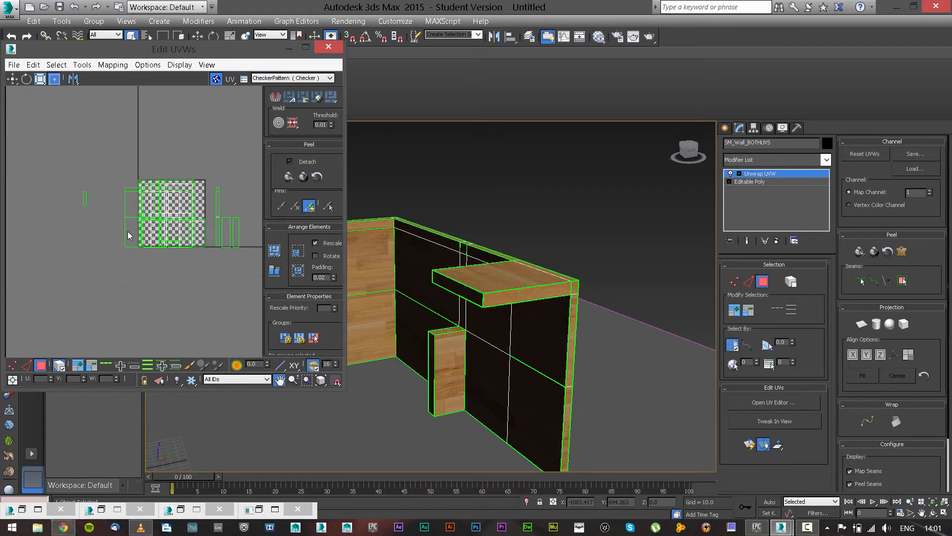
Step: Select the short end wall's inner face shells overhanging the checker tile and pack them inside it
scroll(127, 232, up, 3)
click(126, 179)
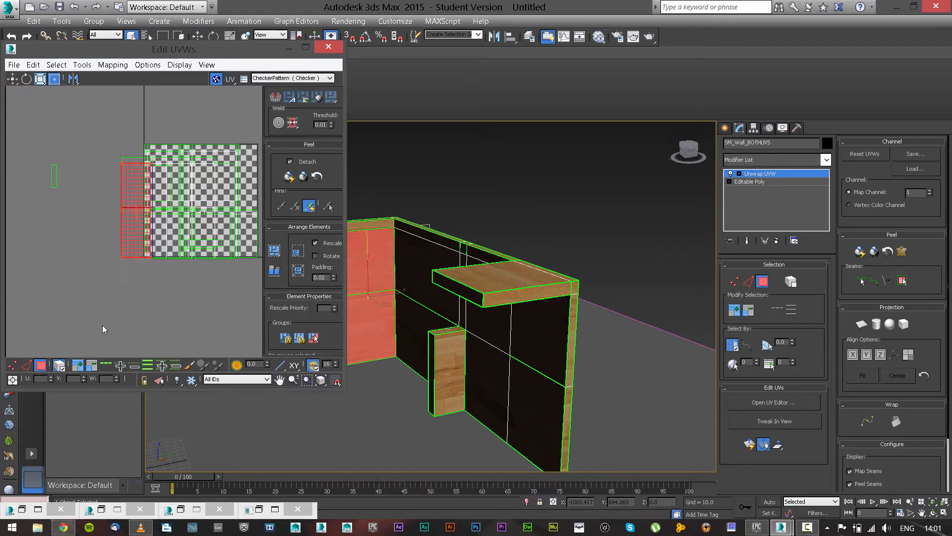
click(83, 323)
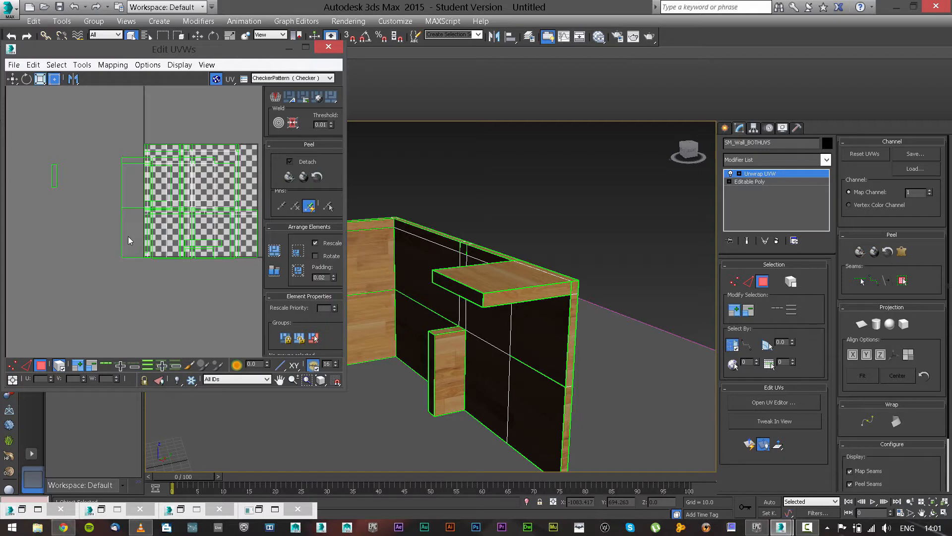
click(128, 236)
middle_drag(120, 224, 125, 247)
scroll(125, 246, up, 2)
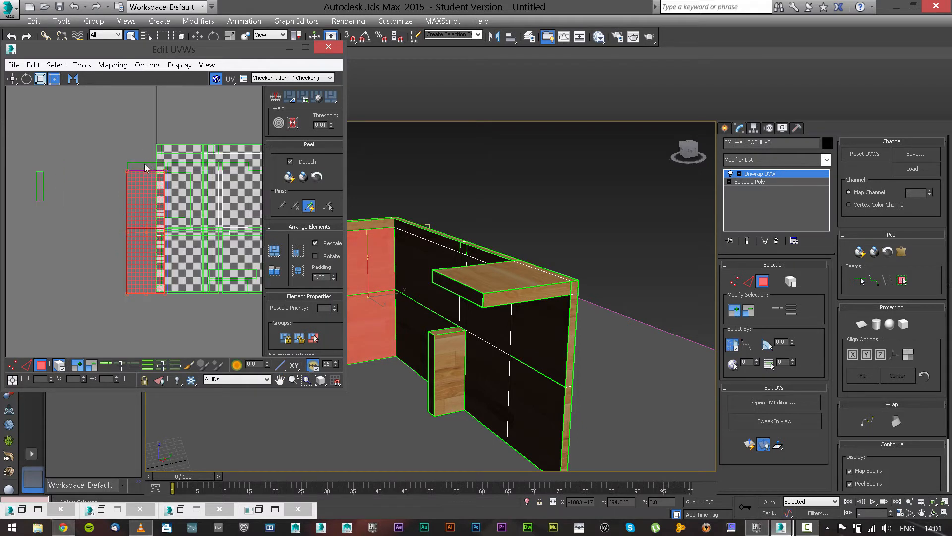
click(273, 251)
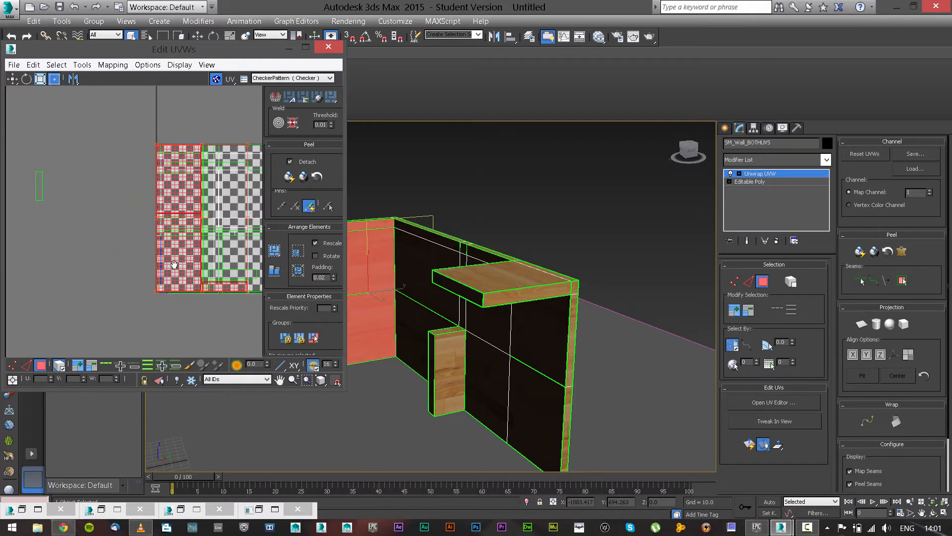
middle_drag(174, 265, 122, 266)
Step: Select the post's narrow shells beside the checker tile, pack them inside it and clear the selection
scroll(113, 270, down, 2)
scroll(113, 270, down, 1)
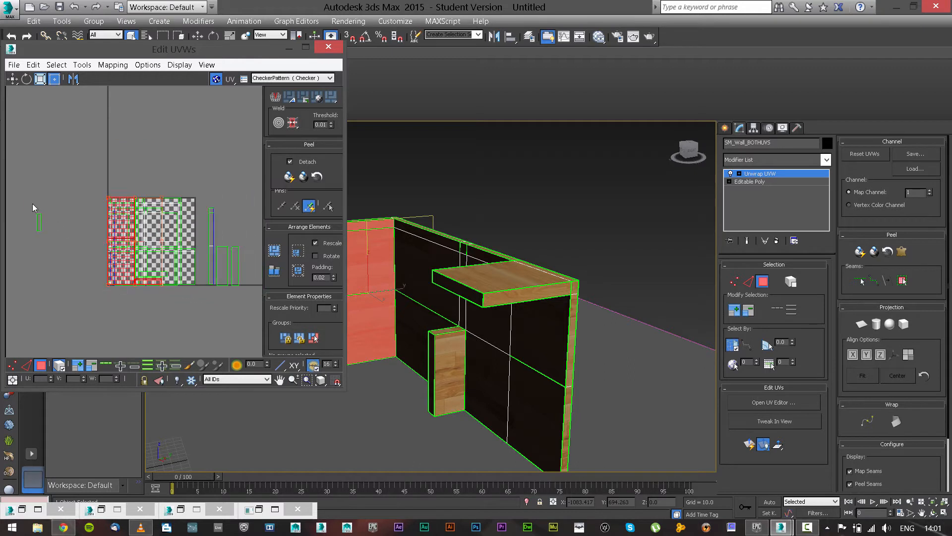
drag(206, 230, 245, 305)
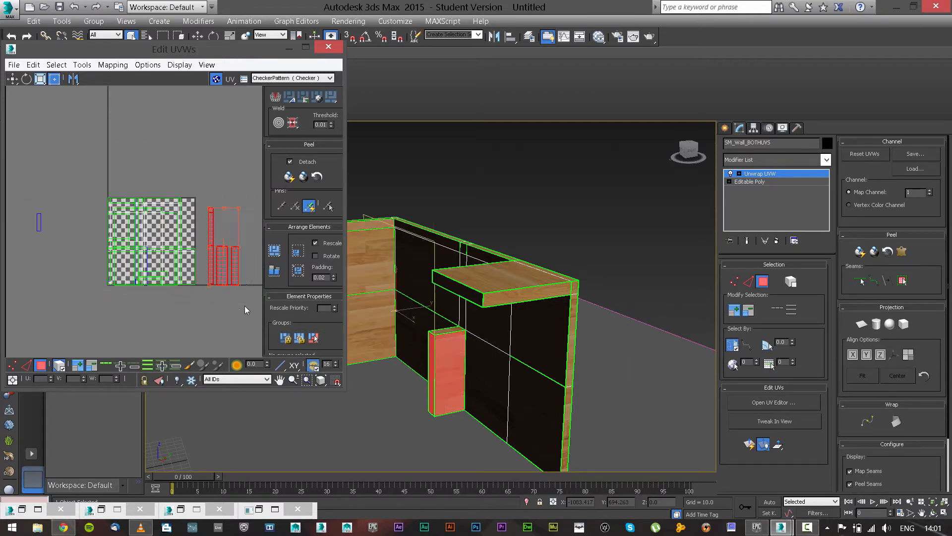
click(273, 251)
click(163, 302)
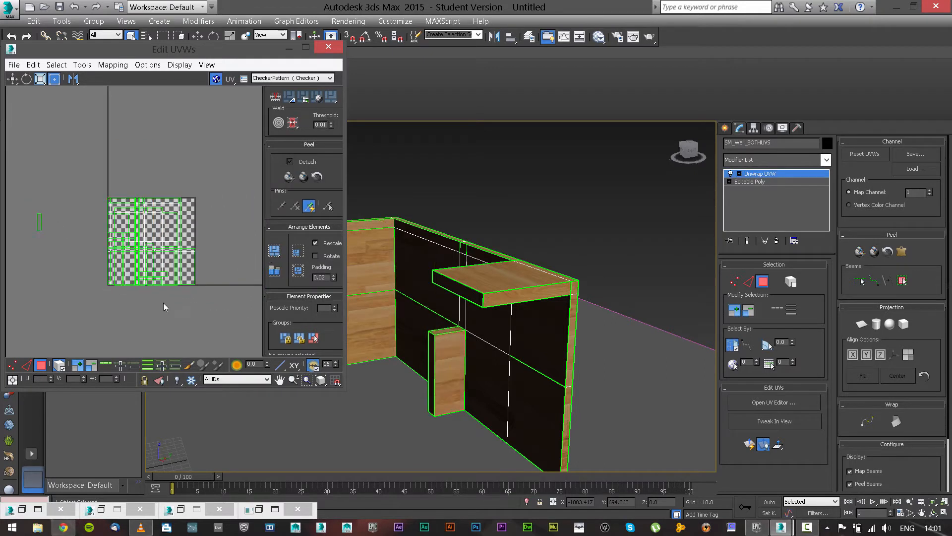
Step: Move the last small stray shell onto the middle of the checker tile and deselect it
click(39, 221)
drag(39, 222, 155, 227)
click(234, 212)
scroll(452, 256, down, 4)
alt+middle_drag(451, 256, 520, 304)
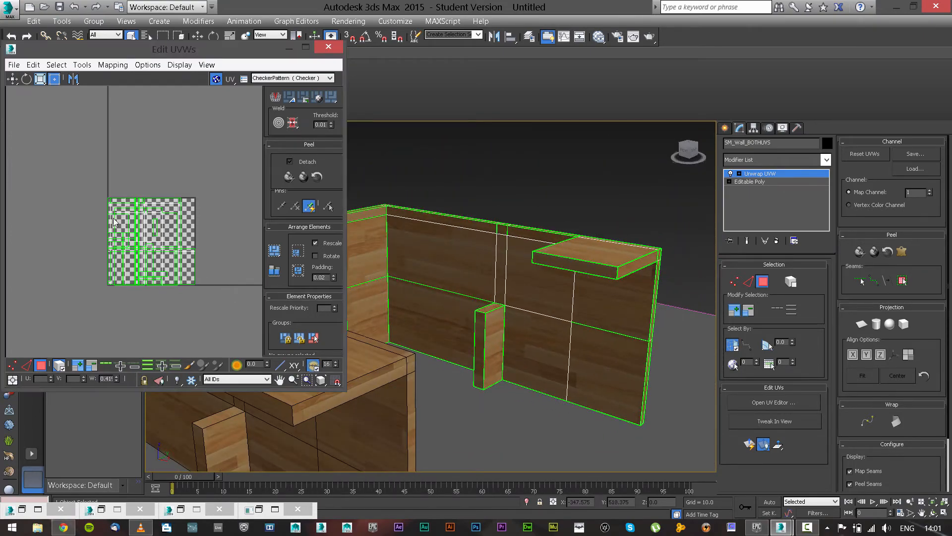
Step: Display the beechwood_natural.png map behind the UV shells in place of the checker pattern
middle_drag(110, 210, 131, 115)
scroll(133, 182, down, 5)
middle_drag(148, 185, 114, 272)
scroll(114, 272, up, 9)
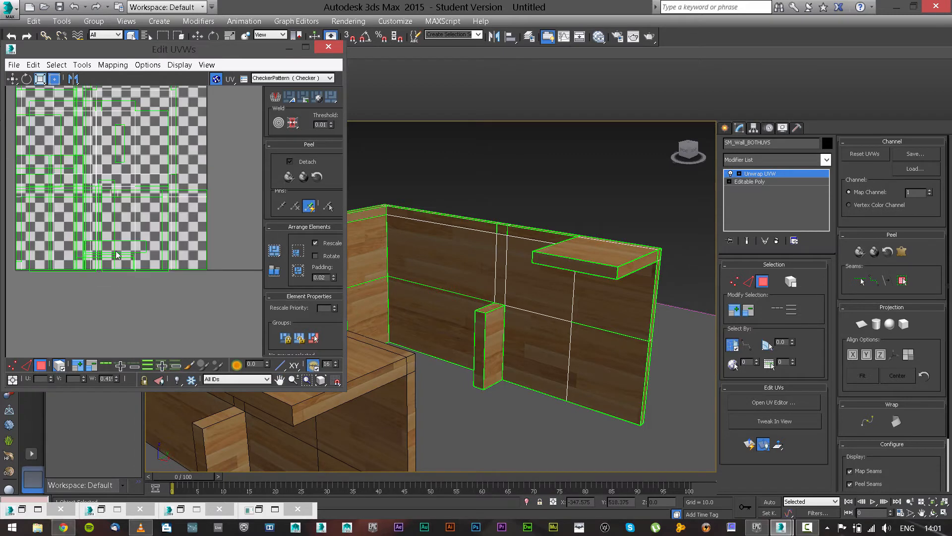
middle_drag(179, 201, 196, 212)
click(297, 78)
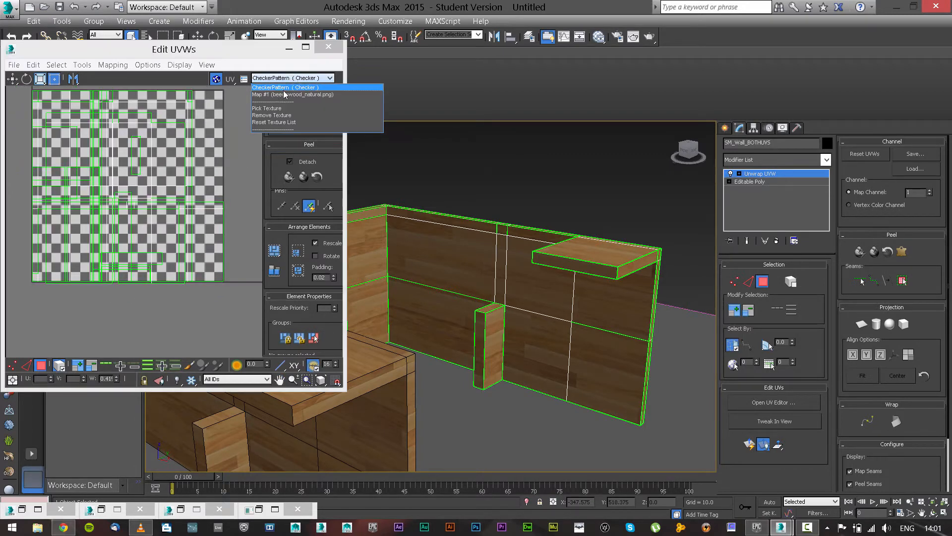
click(286, 94)
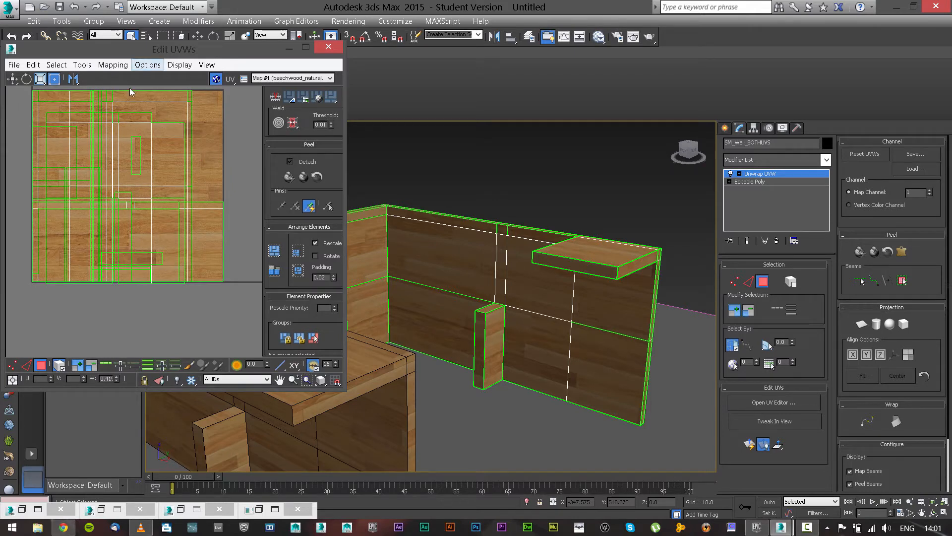
Step: Leave polygon selection and convert SM_Wall_BOTHUVS to an Editable Poly, collapsing its Unwrap UVW modifier
alt+middle_drag(522, 268, 541, 294)
scroll(541, 294, down, 10)
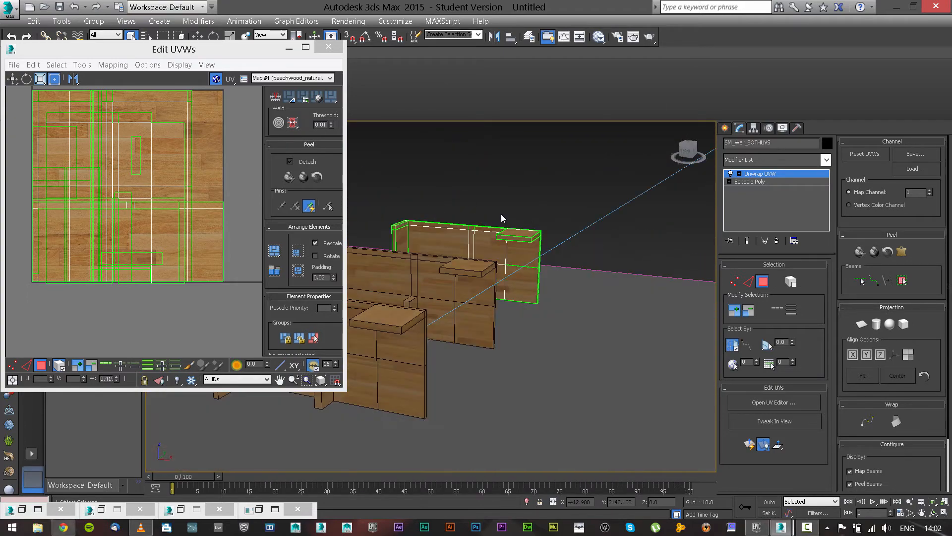
alt+middle_drag(522, 237, 567, 288)
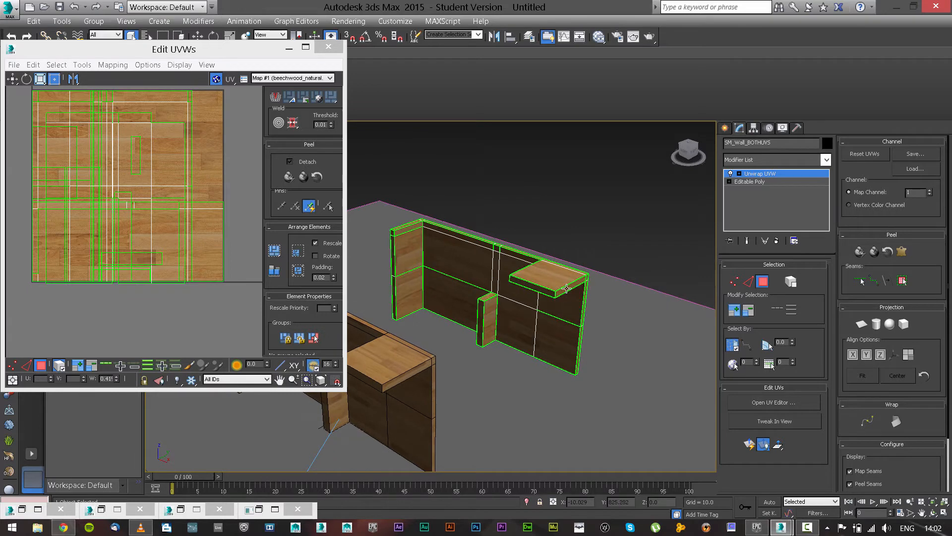
click(763, 283)
right_click(617, 248)
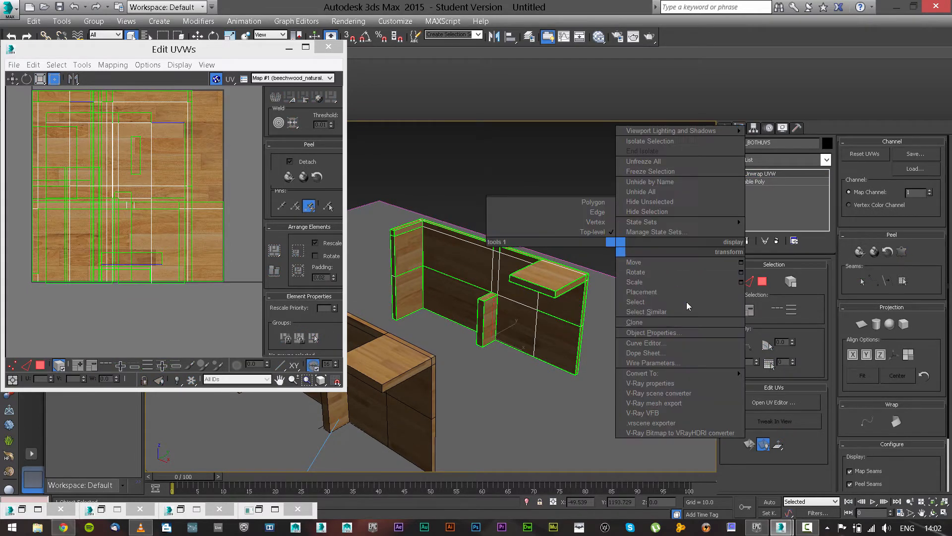
mouse_move(722, 373)
click(781, 383)
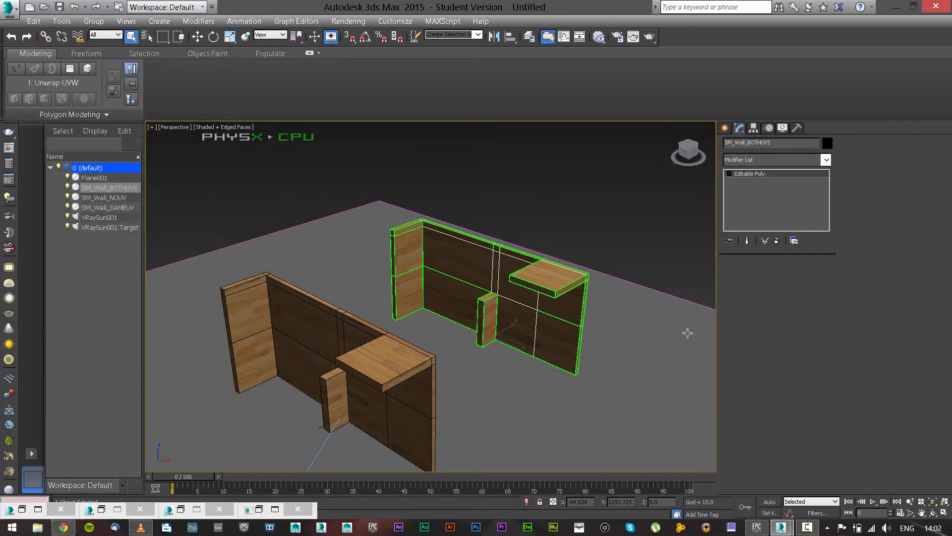
Step: Clone the SM_Wall_BOTHUVS wall as one independent copy placed behind it along the Y axis
key(w)
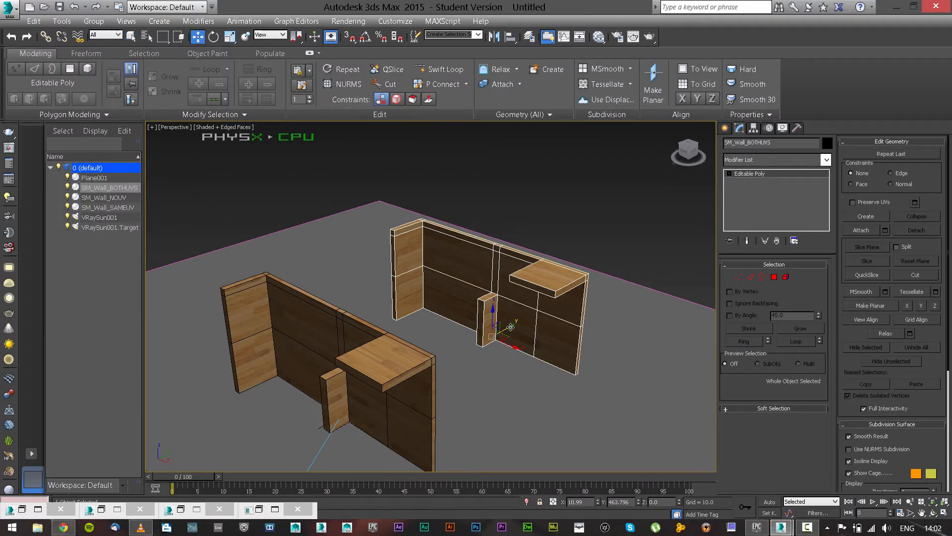
shift+drag(512, 325, 645, 259)
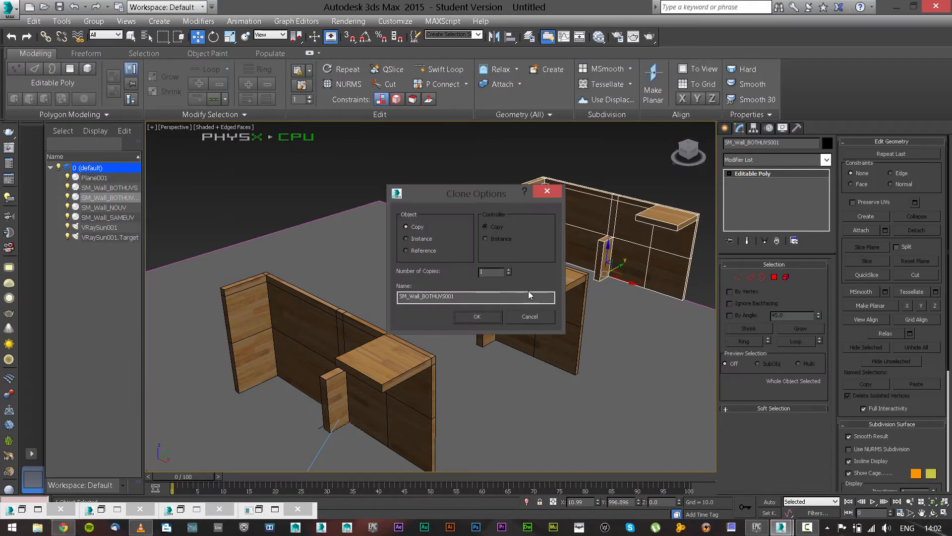
click(489, 317)
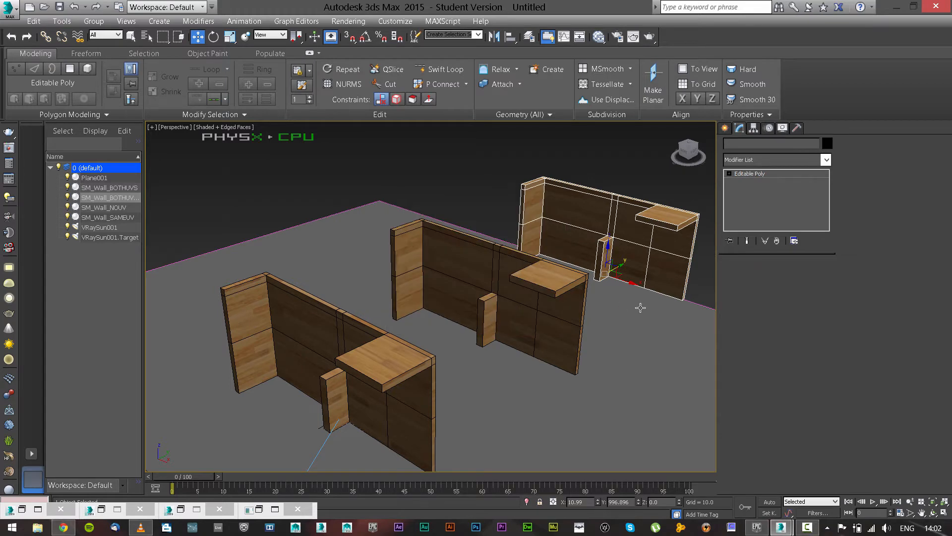
Step: Rename the new wall copy SM_Wall_2CHANNEL
middle_drag(590, 261, 487, 275)
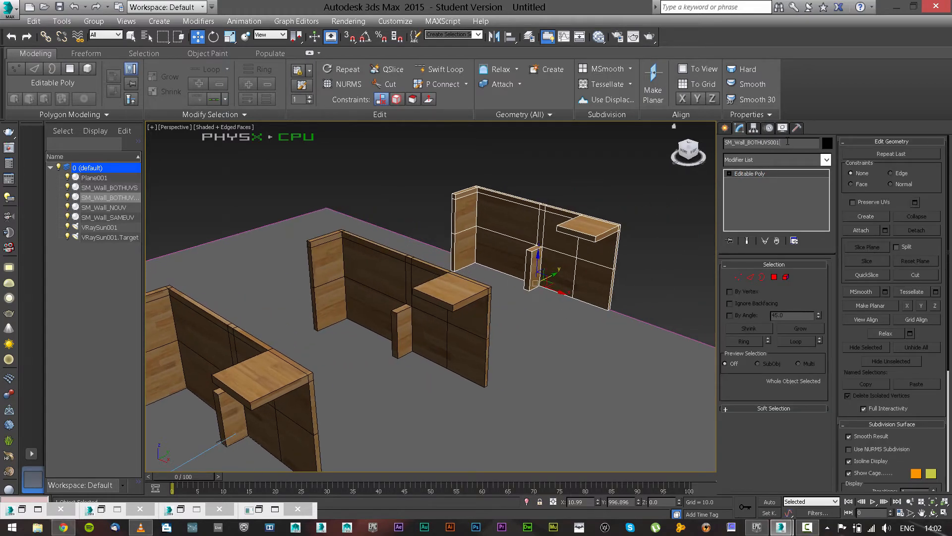
key(BackSpace)
key(BackSpace)
key(BackSpace)
key(BackSpace)
key(BackSpace)
key(BackSpace)
text(CHANENEL)
key(BackSpace)
key(BackSpace)
key(BackSpace)
key(BackSpace)
key(BackSpace)
text(2CHANNEL)
key(Return)
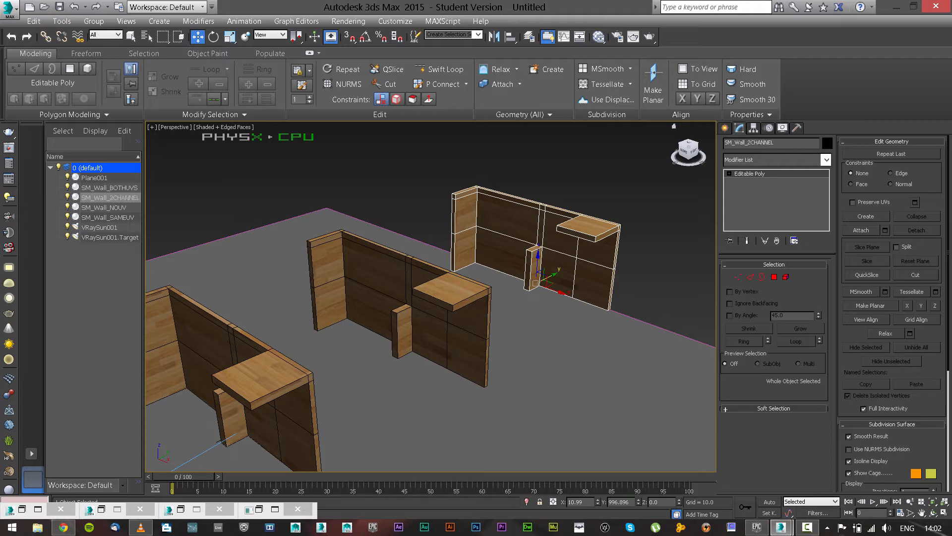
Step: Select the original SM_Wall_BOTHUVS wall and rename it SM_Wall_1CHANNEL
click(447, 346)
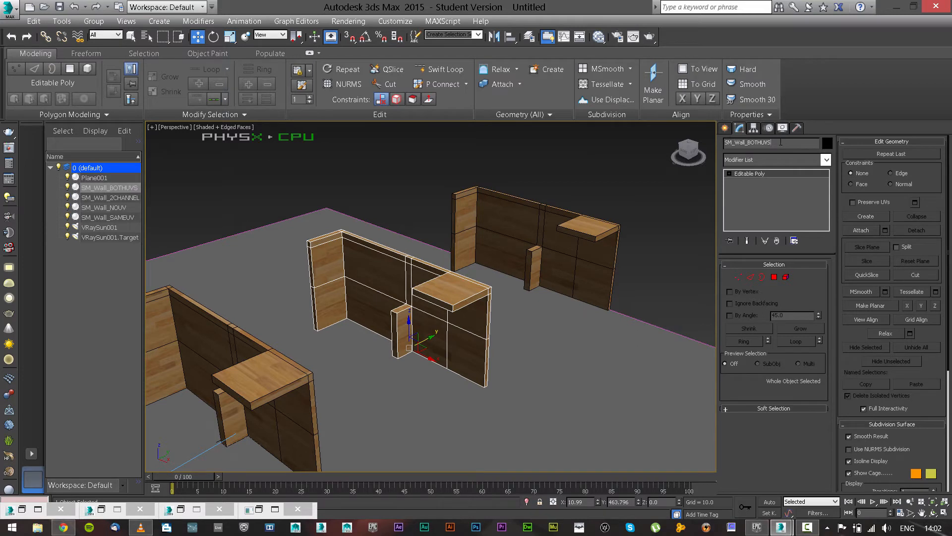
key(BackSpace)
key(BackSpace)
key(BackSpace)
key(BackSpace)
key(BackSpace)
key(BackSpace)
key(BackSpace)
text(1)
text(CHANNE)
key(Return)
Step: Add an Unwrap UVW modifier to the SM_Wall_2CHANNEL wall
click(602, 268)
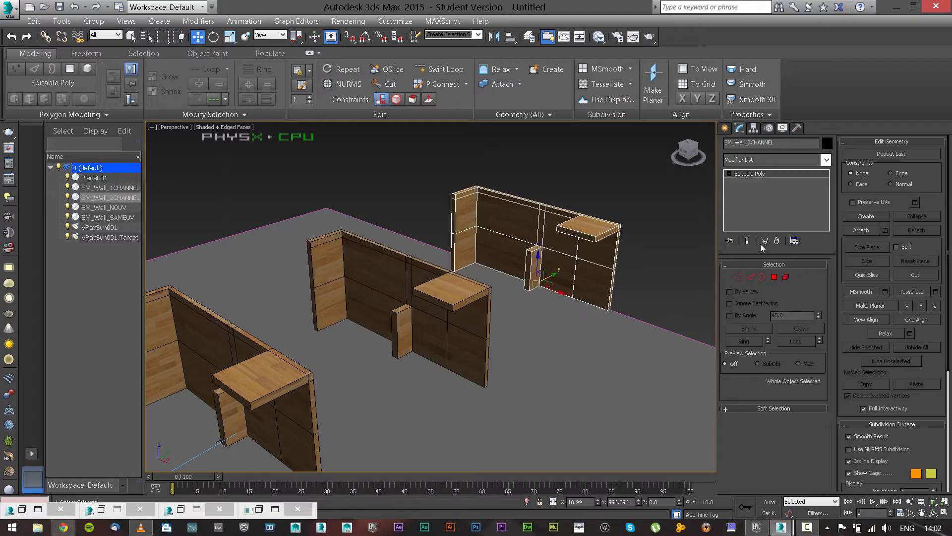
click(825, 159)
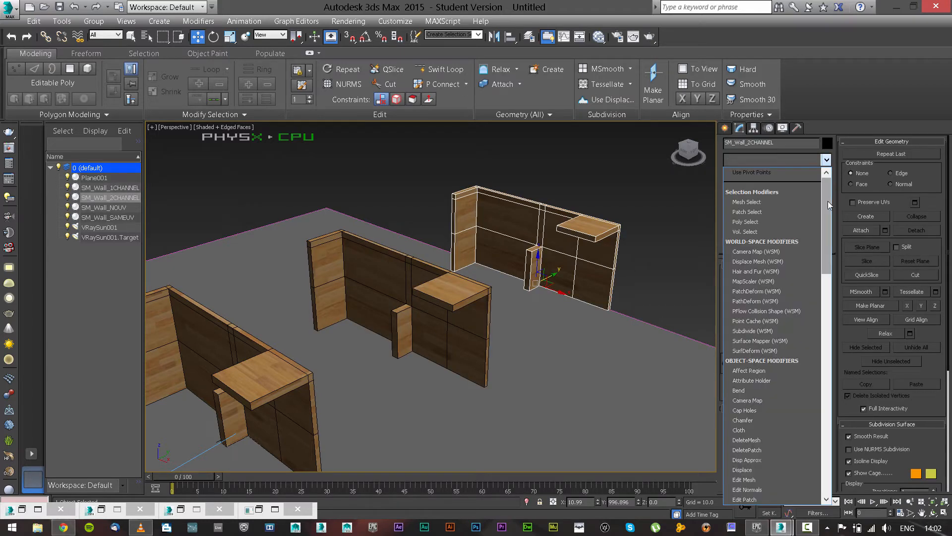
scroll(808, 435, down, 15)
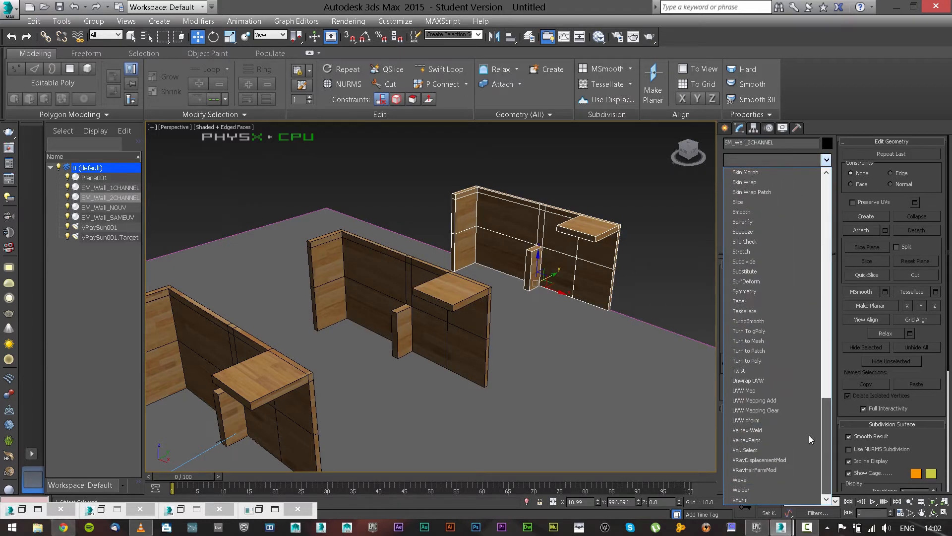
click(752, 380)
Step: Open the UV editor for SM_Wall_2CHANNEL and move its current UVs to map channel 2
click(788, 402)
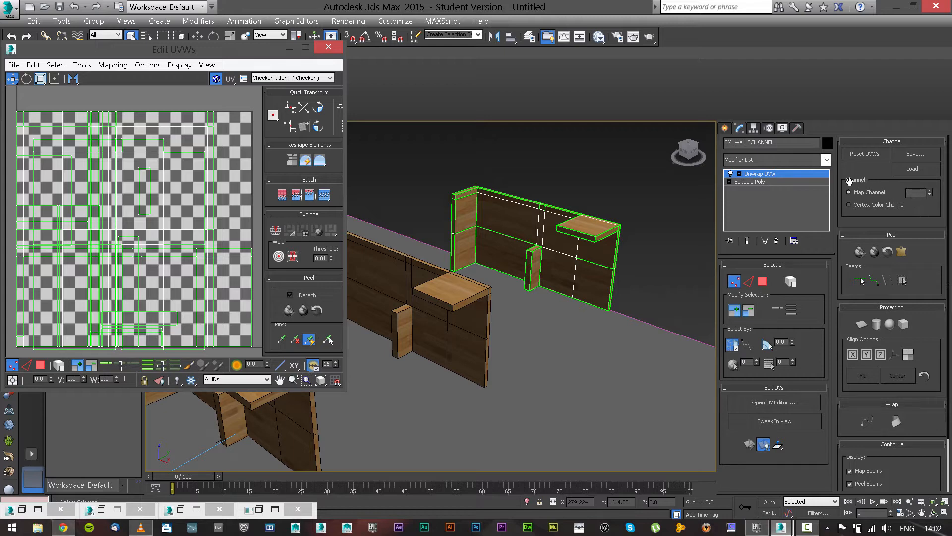
click(929, 189)
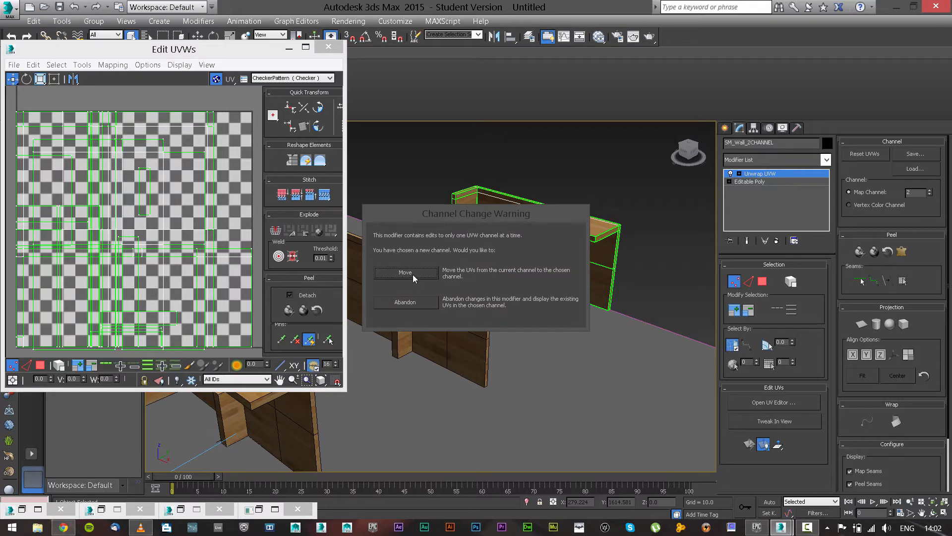
click(405, 273)
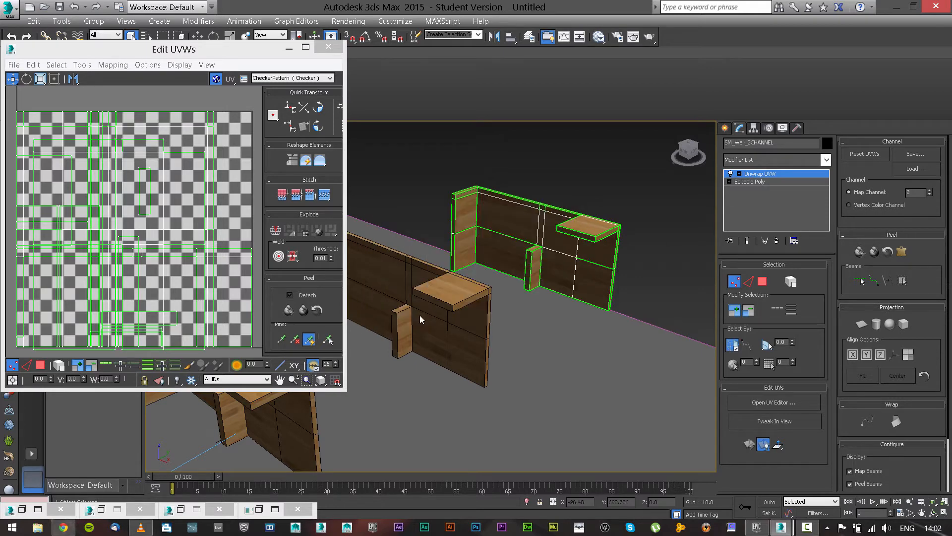
Step: Select all polygons of the wall, pack their UV shells together with 0.05 padding and clear the selection
click(764, 282)
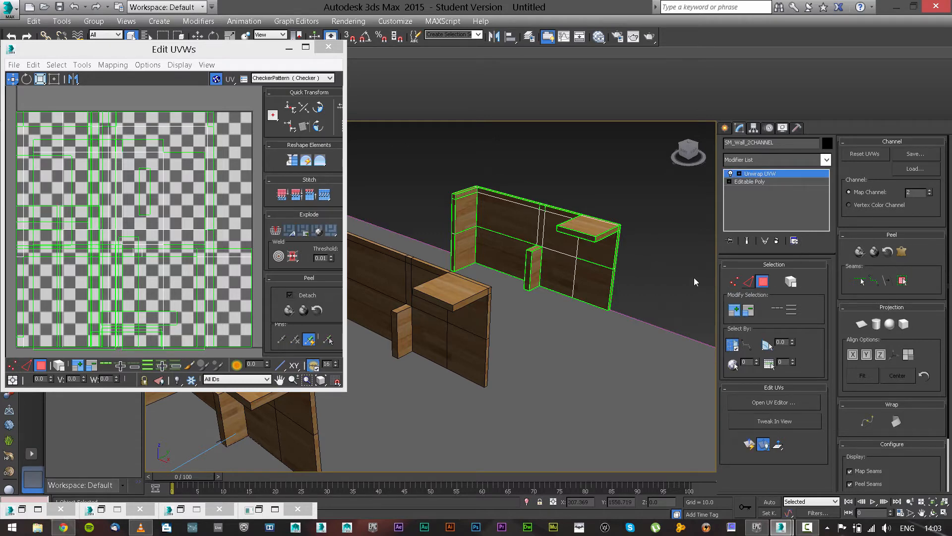
key(ctrl+a)
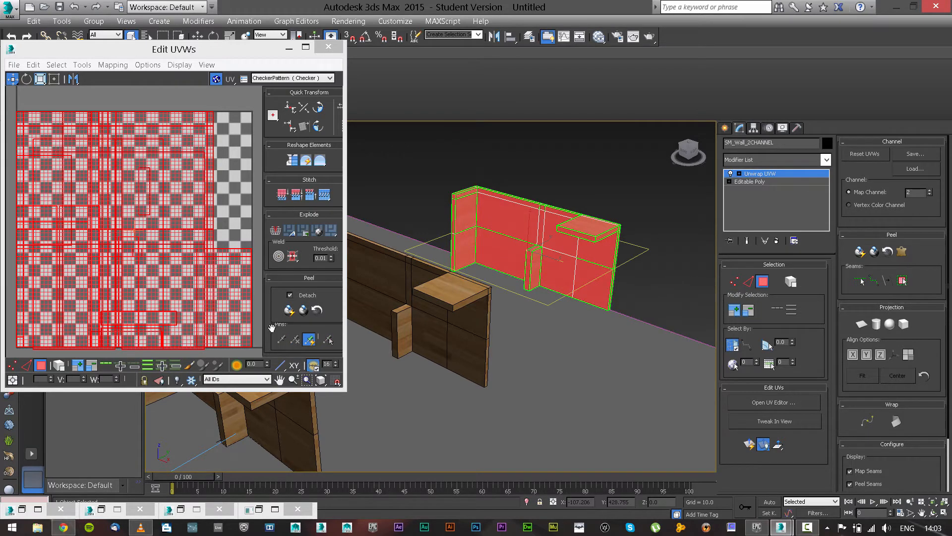
scroll(223, 302, down, 1)
scroll(223, 302, down, 2)
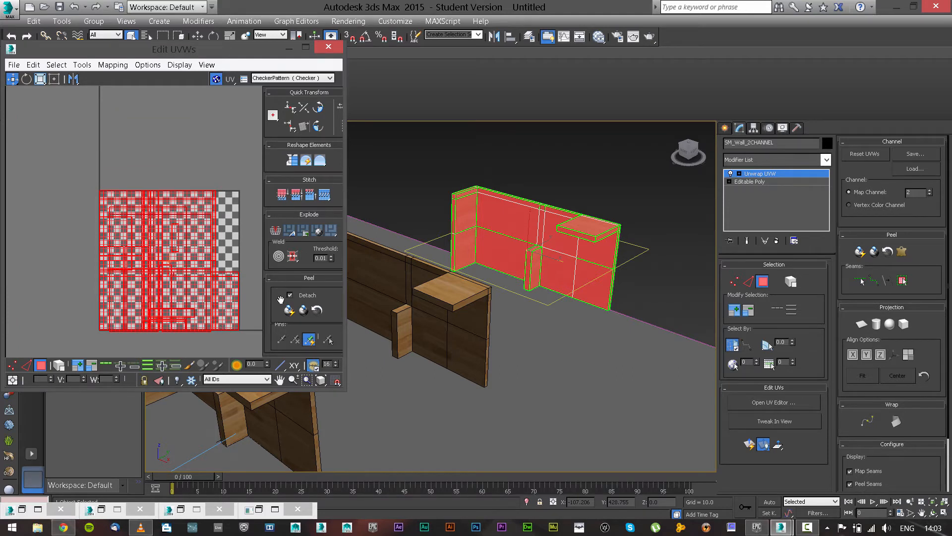
scroll(286, 278, down, 5)
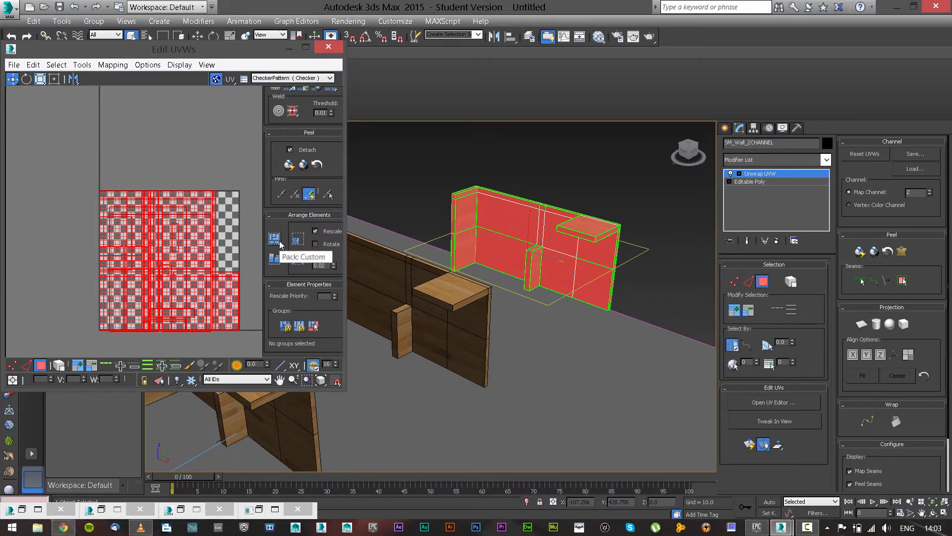
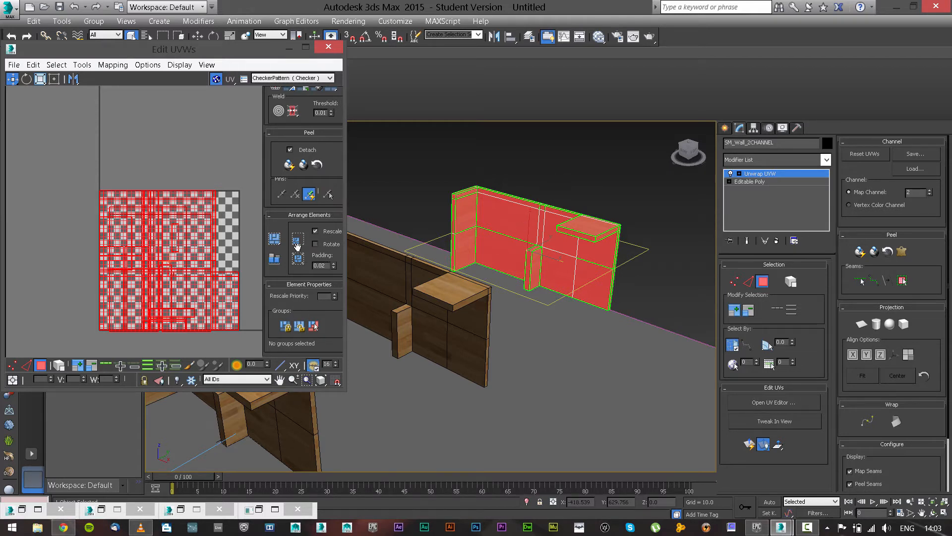
click(334, 263)
click(334, 264)
click(334, 264)
click(298, 261)
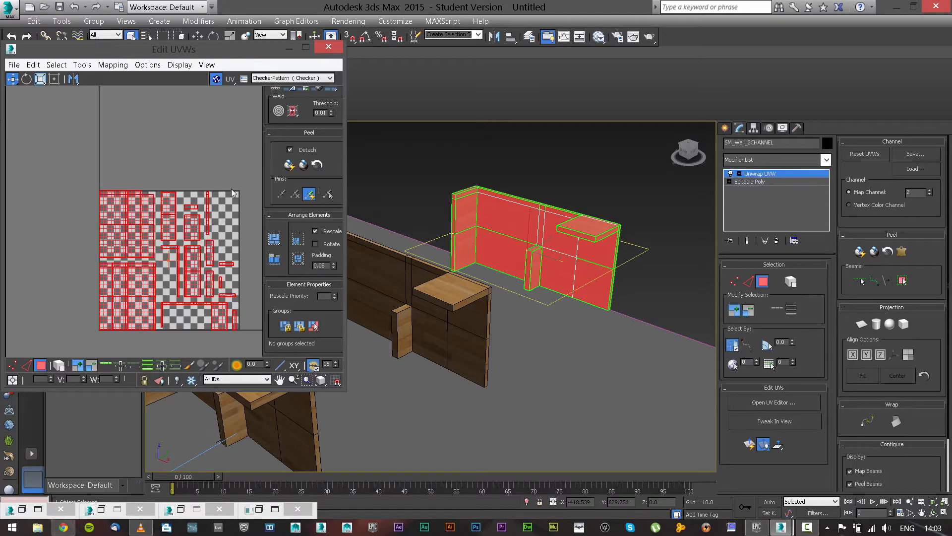
click(186, 244)
scroll(174, 207, up, 3)
scroll(159, 208, down, 3)
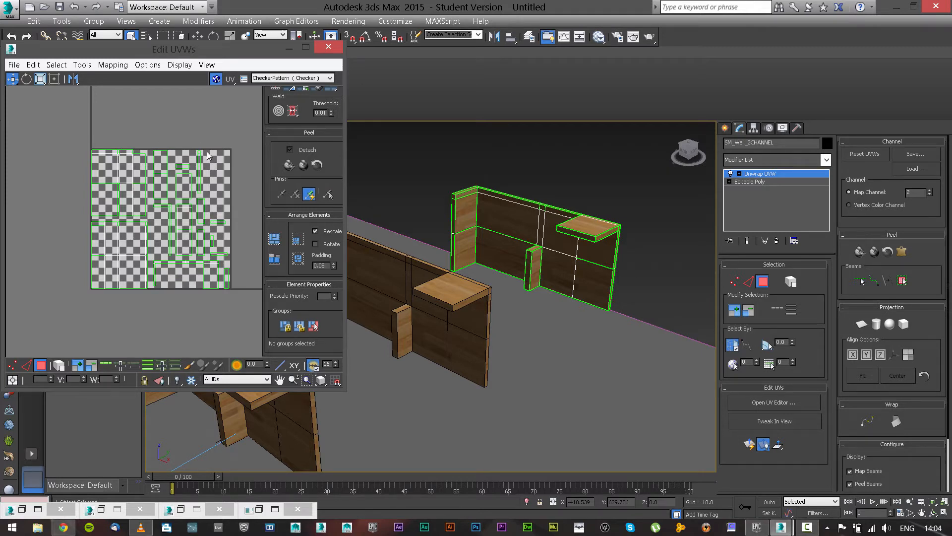
Step: Remove the background texture from behind the packed UV shells
click(306, 79)
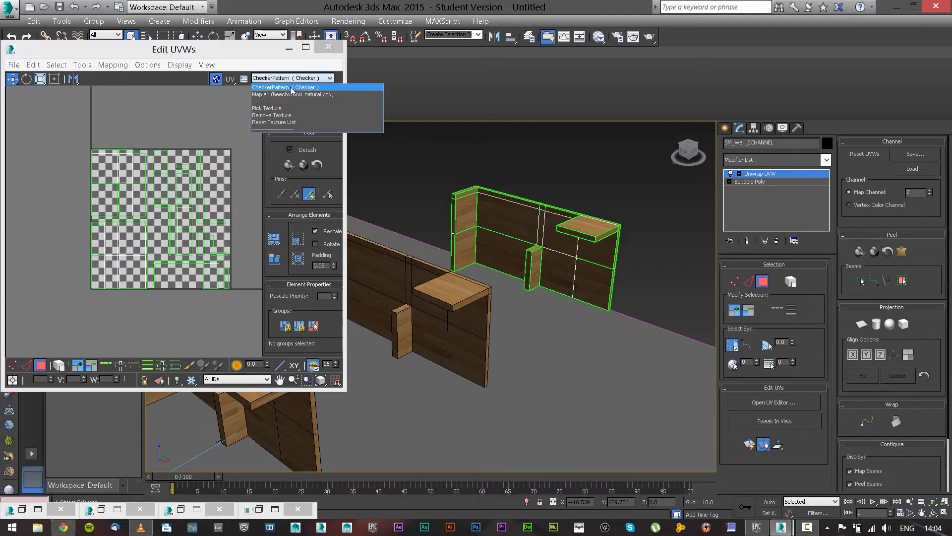
click(260, 121)
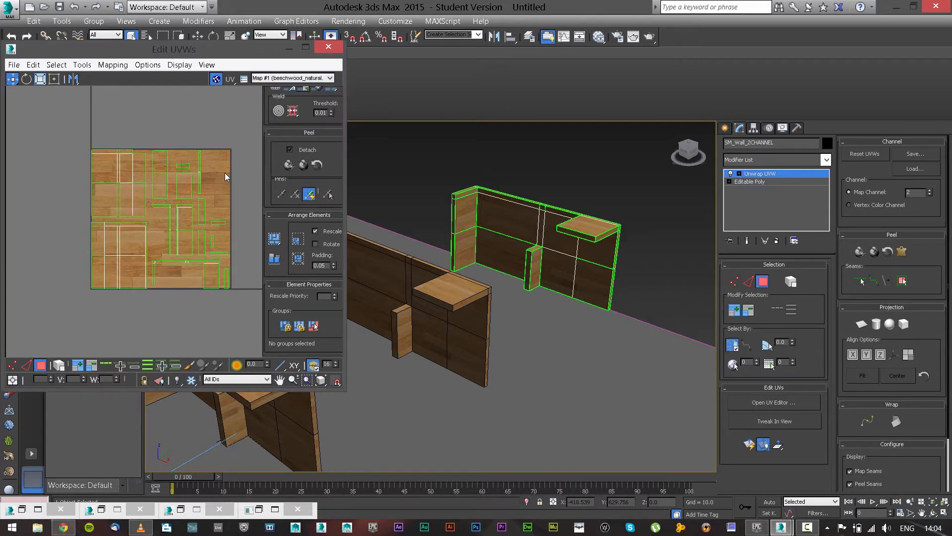
click(292, 79)
click(287, 96)
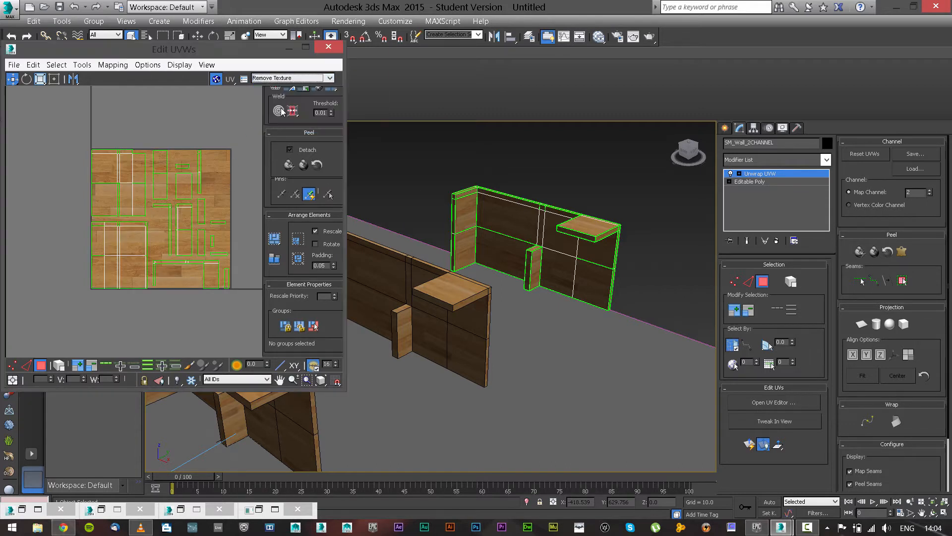
middle_drag(188, 179, 170, 178)
scroll(170, 177, up, 2)
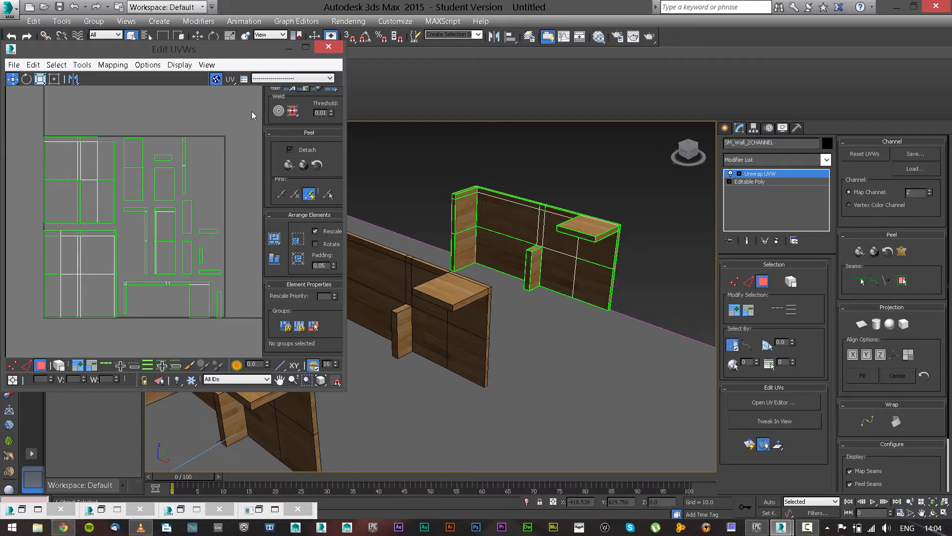
Step: Turn on snapping in the UV editor and enable Show Grid in the Unwrap Options
click(336, 381)
drag(346, 96, 414, 97)
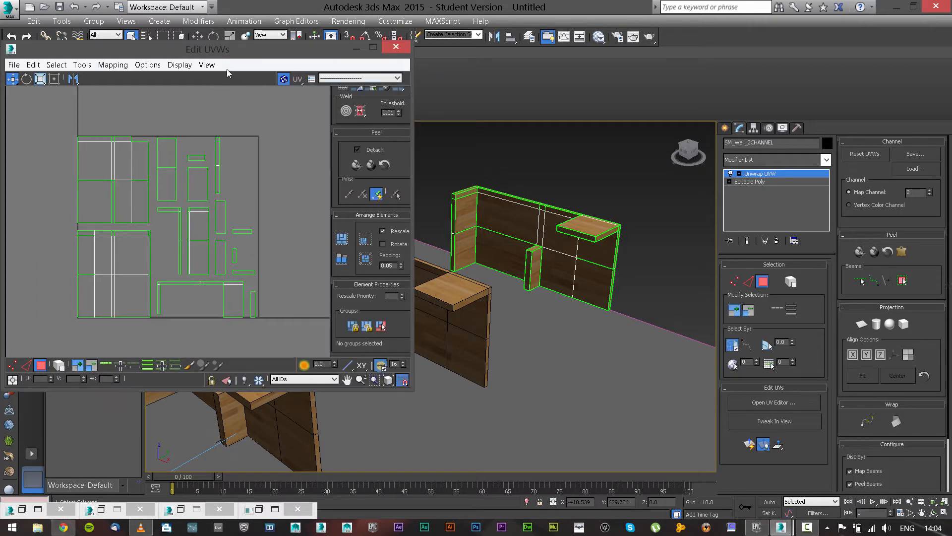
click(160, 68)
click(171, 123)
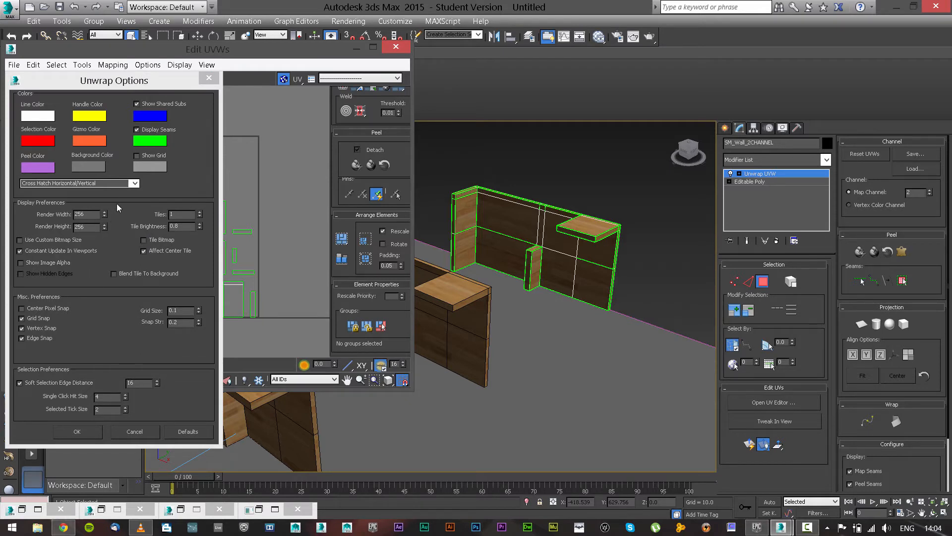
click(138, 156)
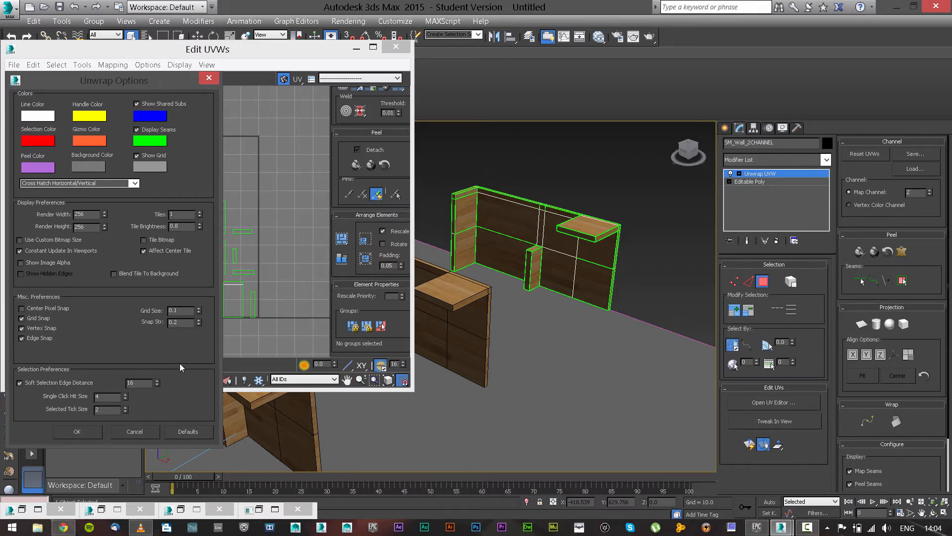
click(198, 314)
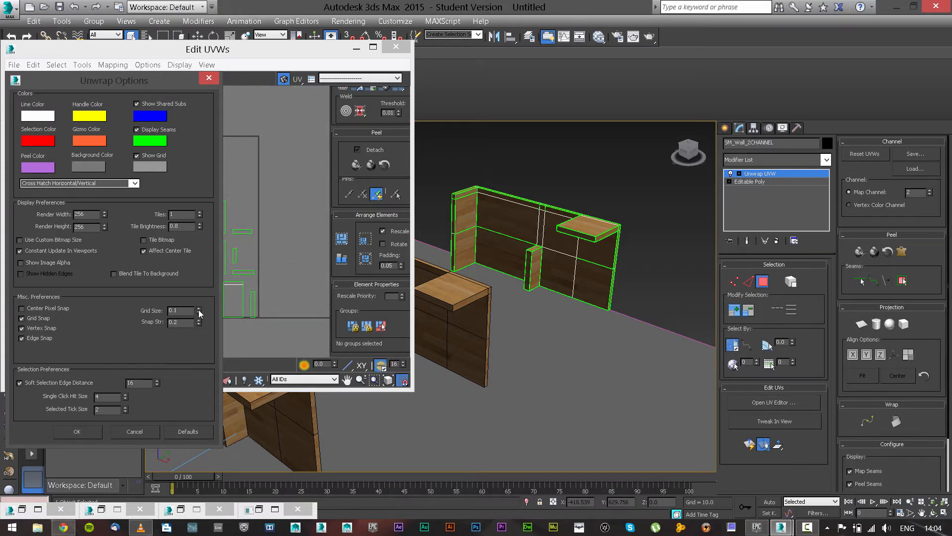
click(199, 309)
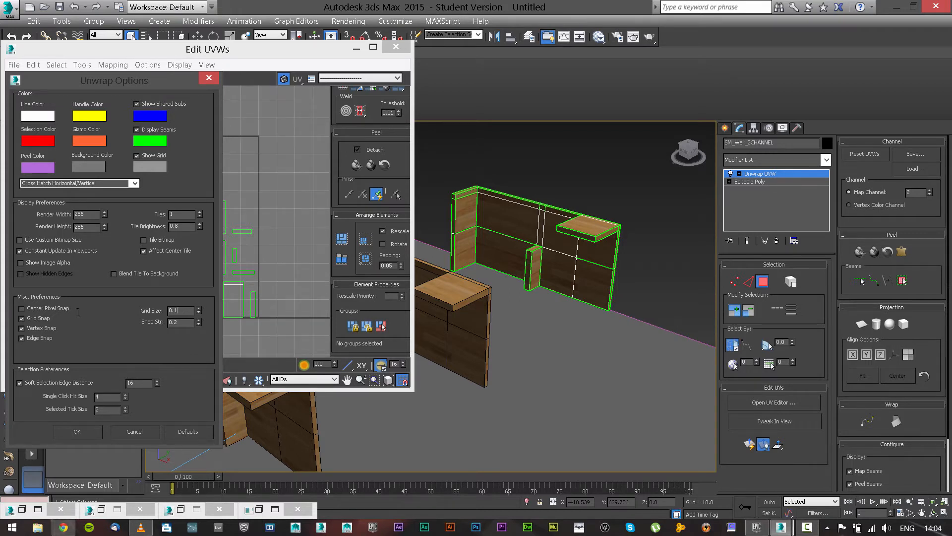
Step: Switch to the Calculator, divide 1 by 32 and copy the result
drag(78, 312, 80, 316)
key(super)
text(calculator)
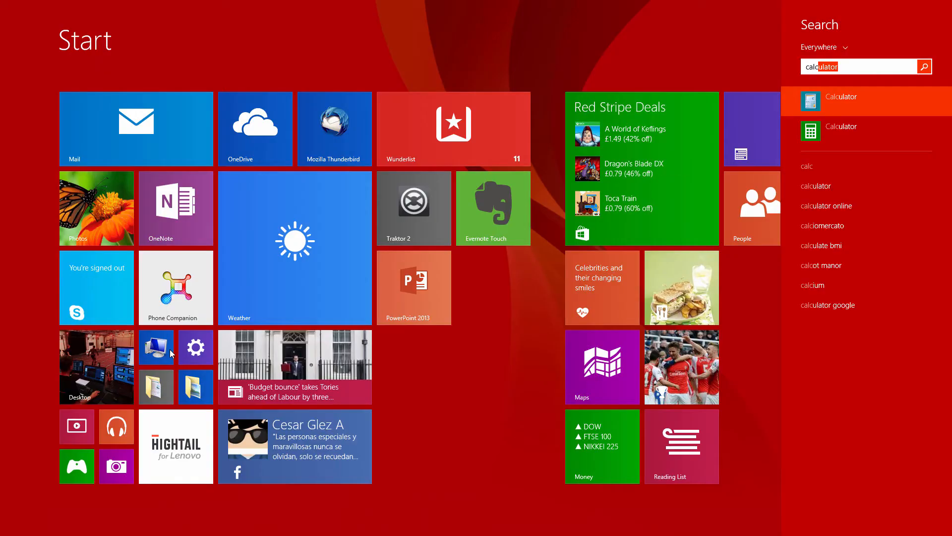
key(Return)
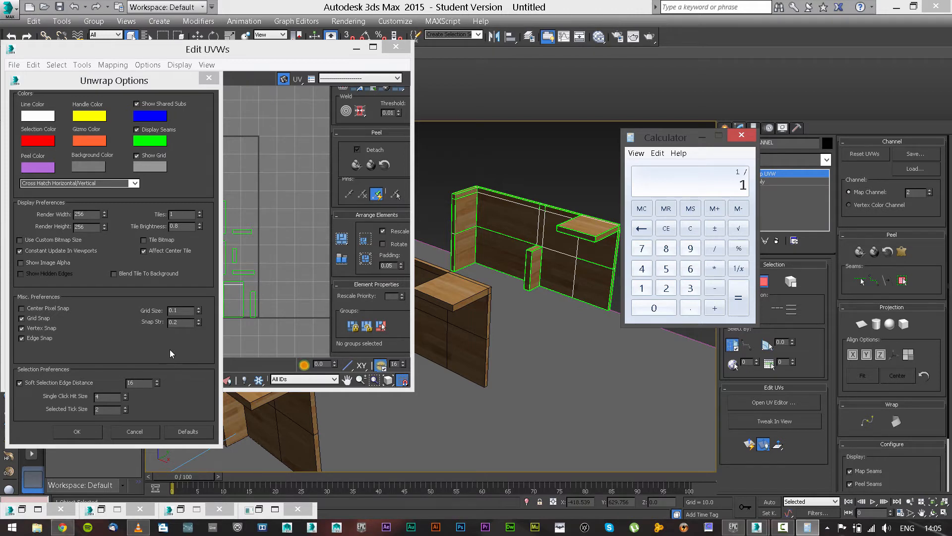
text(32)
key(Return)
right_click(698, 187)
click(709, 193)
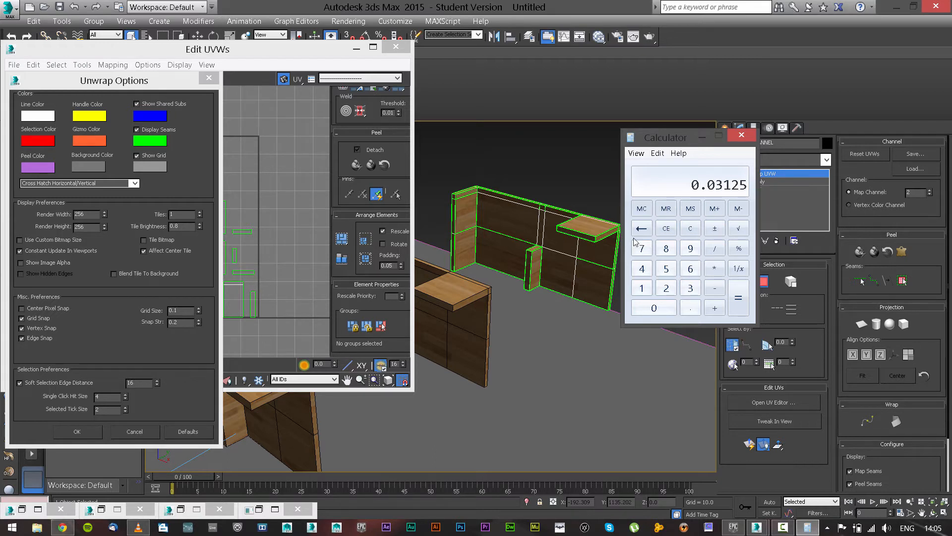
Step: Set the UV editor's grid size to 0.03125 in the Unwrap Options and apply the settings
double_click(178, 310)
right_click(180, 309)
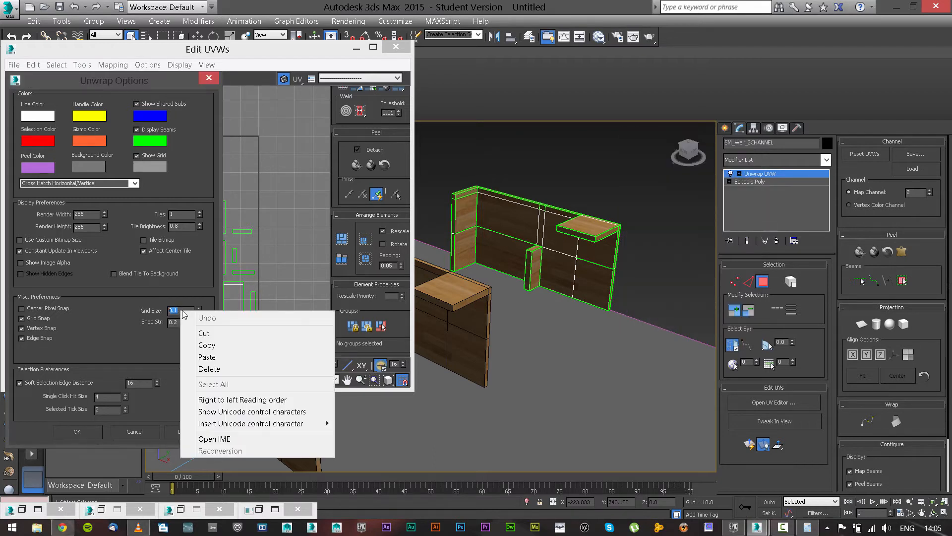
click(218, 360)
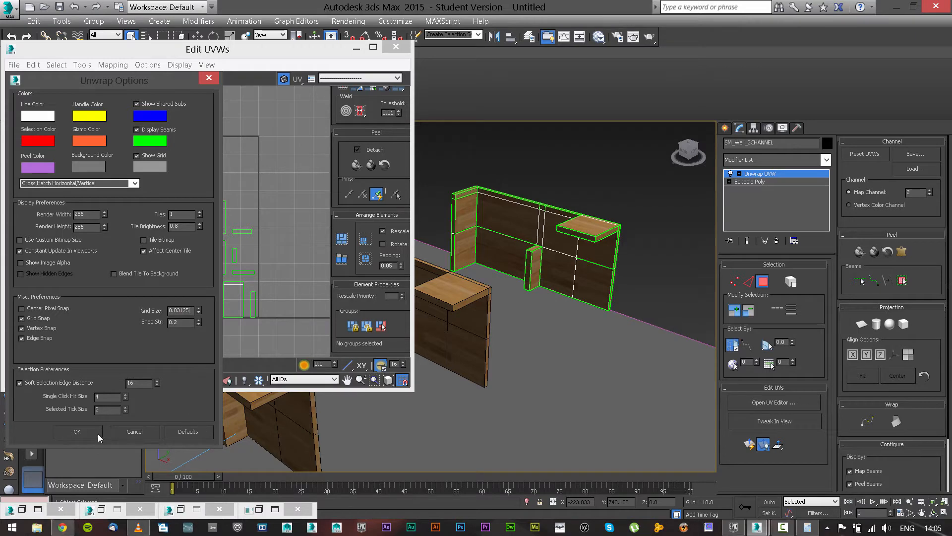
click(80, 432)
scroll(156, 247, up, 6)
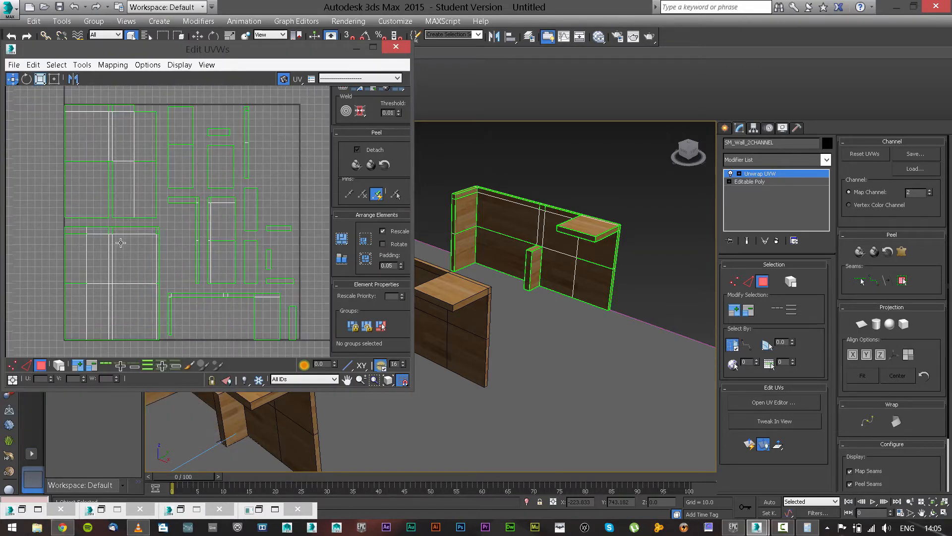
scroll(142, 259, up, 2)
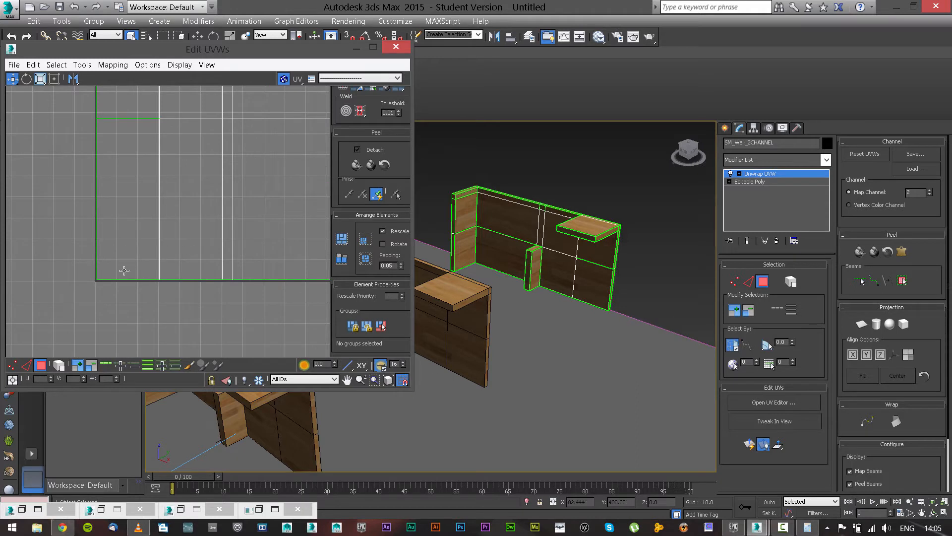
scroll(139, 243, down, 8)
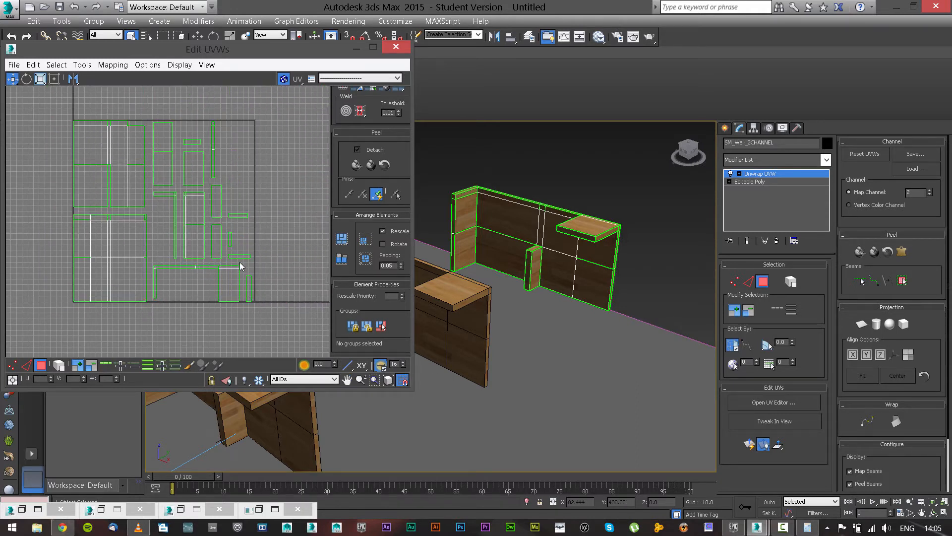
Step: Select the faces of the long inner wall's first section in the viewport to locate them in the UV layout
middle_drag(623, 241, 614, 249)
scroll(612, 248, up, 3)
middle_drag(556, 273, 646, 307)
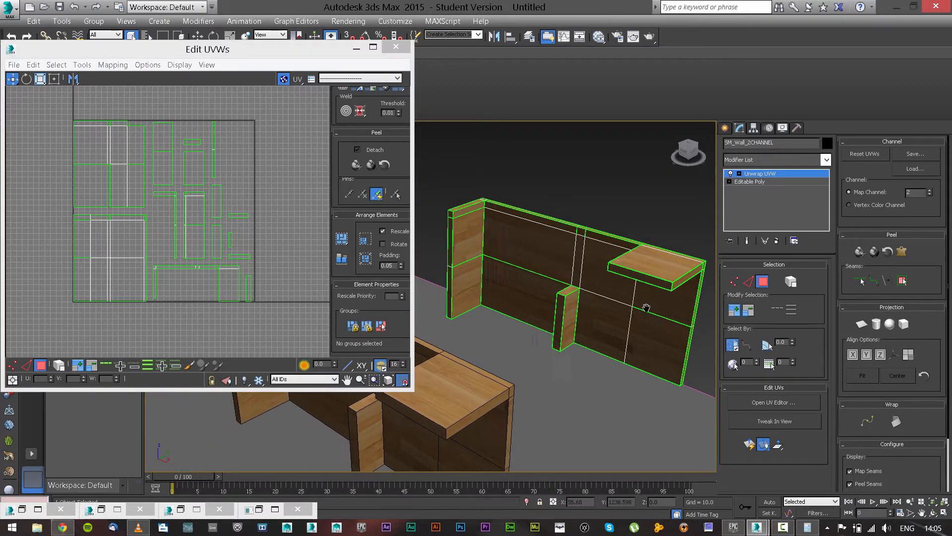
click(544, 271)
ctrl+click(530, 291)
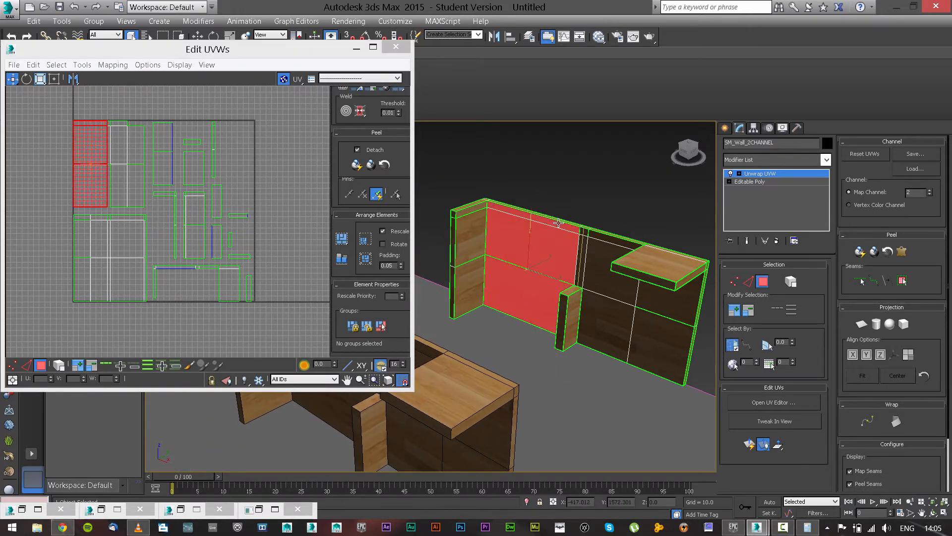
Step: Select the wall section's large face, top strip and adjoining small square in the UV layout to identify them on the model
middle_drag(69, 186, 75, 222)
click(68, 209)
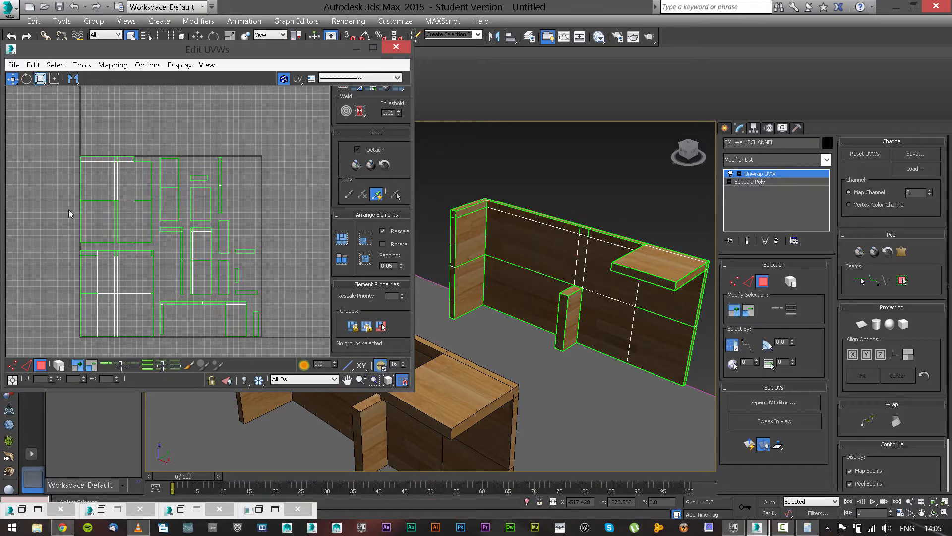
scroll(68, 210, up, 4)
click(119, 239)
click(132, 157)
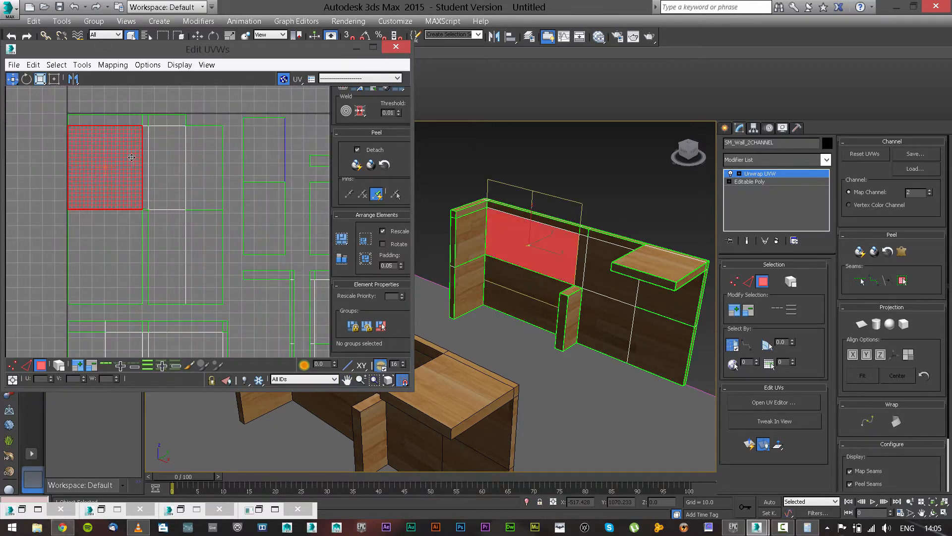
scroll(131, 157, up, 3)
middle_drag(153, 100, 133, 176)
click(134, 175)
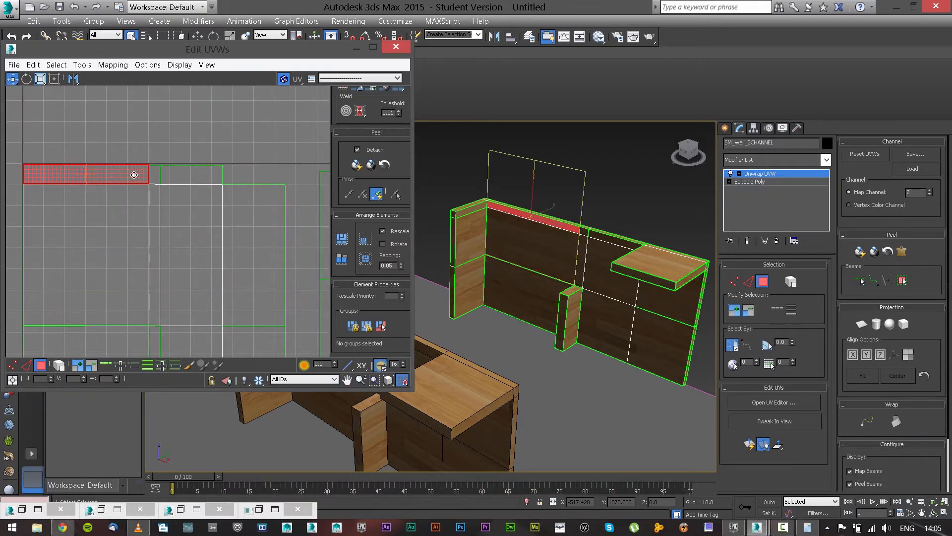
click(155, 173)
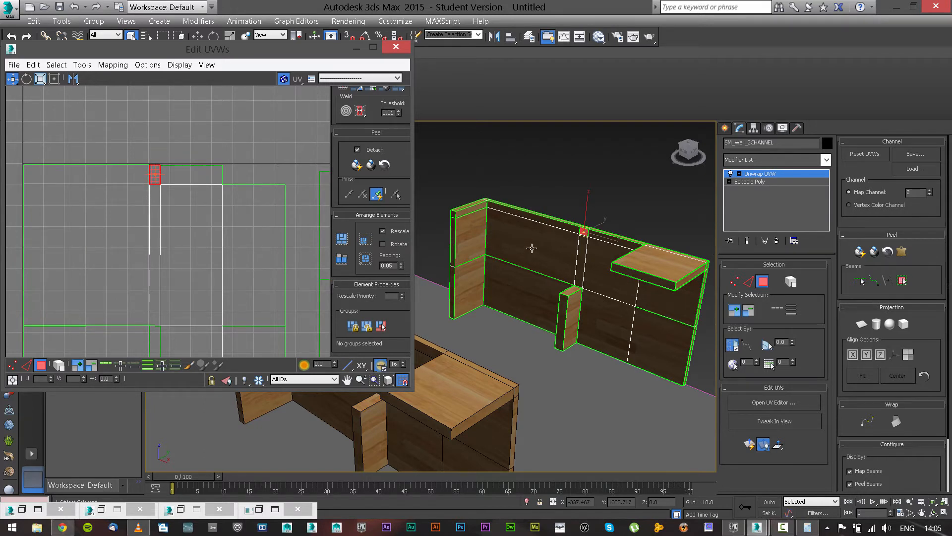
Step: Compare the long top strip with the small square face beside it by selecting each alternately on the wall
scroll(554, 233, up, 2)
click(555, 230)
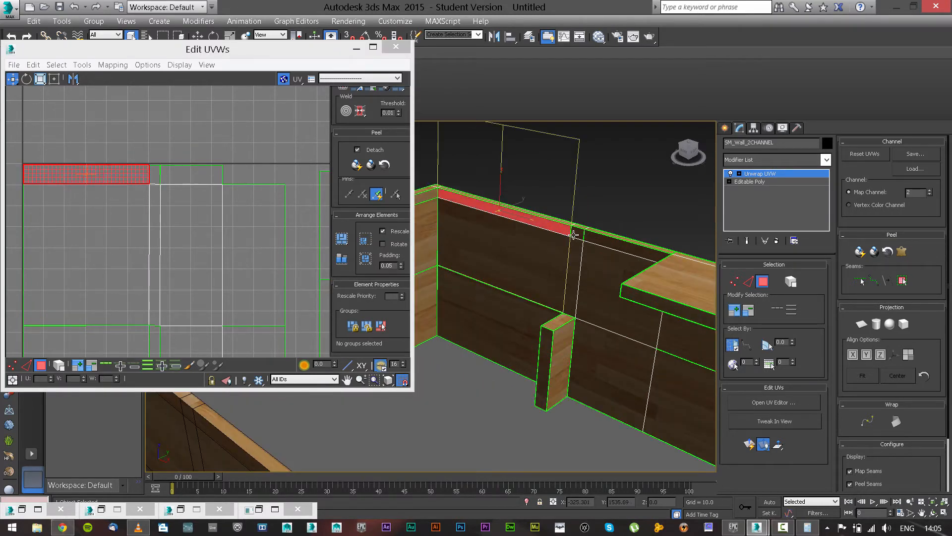
click(576, 234)
click(558, 231)
click(577, 234)
click(540, 227)
click(575, 231)
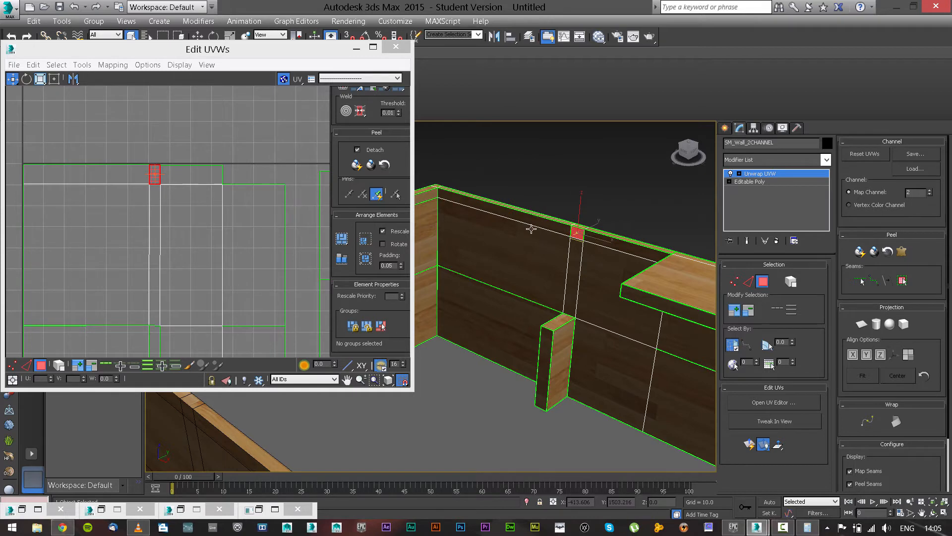
Step: Select the end panel's faces together with the adjoining inner wall faces to examine how their UVs are separated, and clear the selection
middle_drag(506, 236, 558, 242)
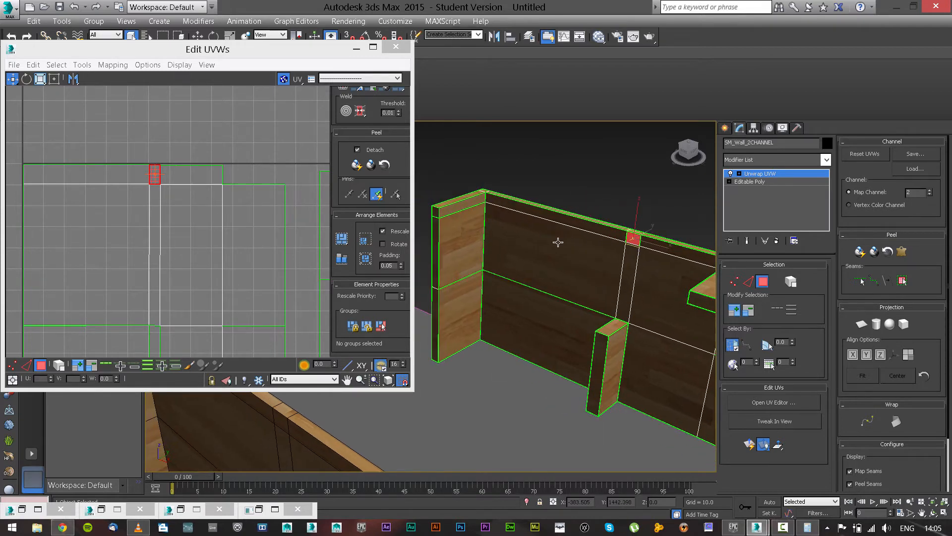
click(507, 209)
middle_drag(506, 226, 498, 234)
click(483, 225)
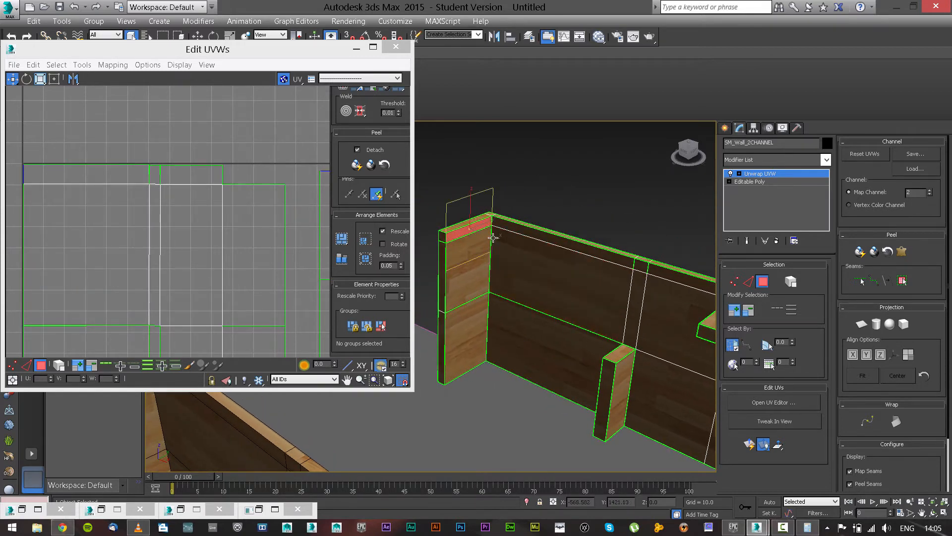
click(479, 322)
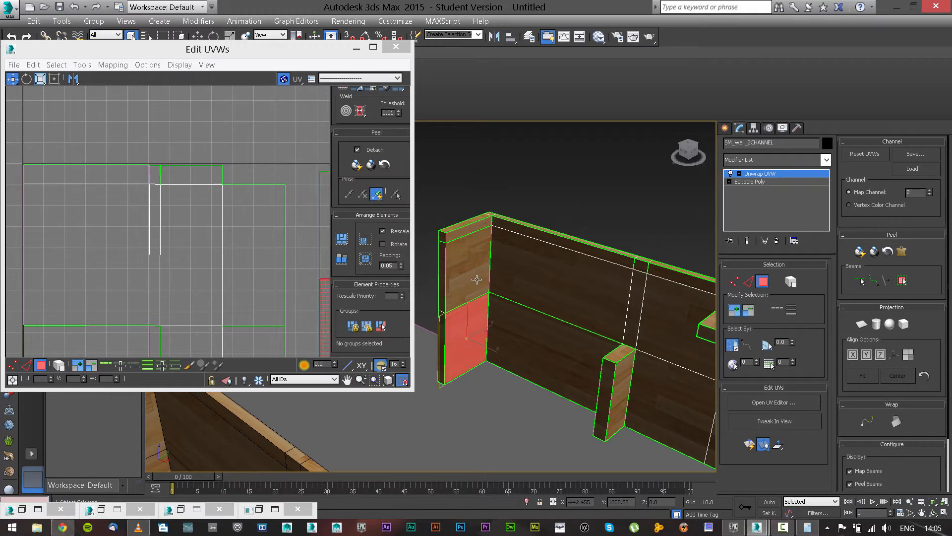
ctrl+click(477, 279)
ctrl+click(515, 244)
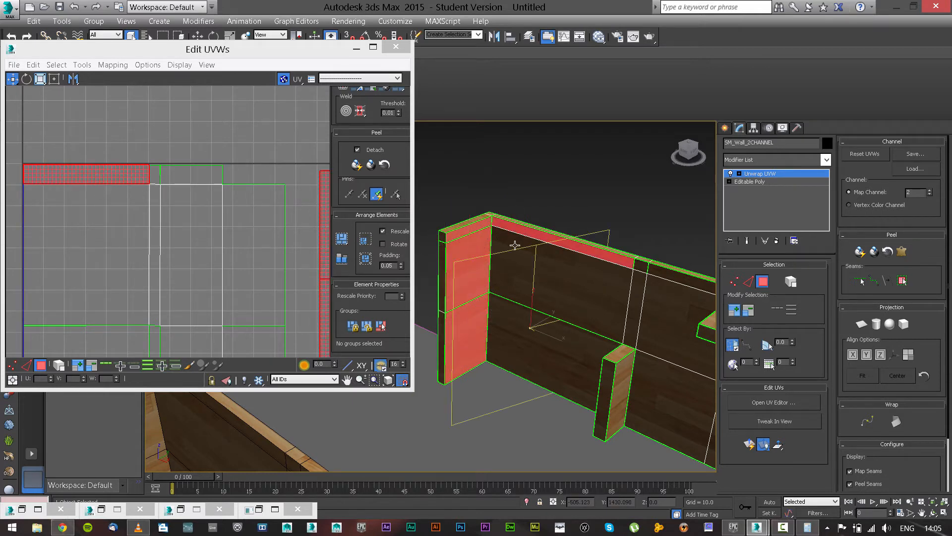
ctrl+click(512, 271)
ctrl+click(506, 311)
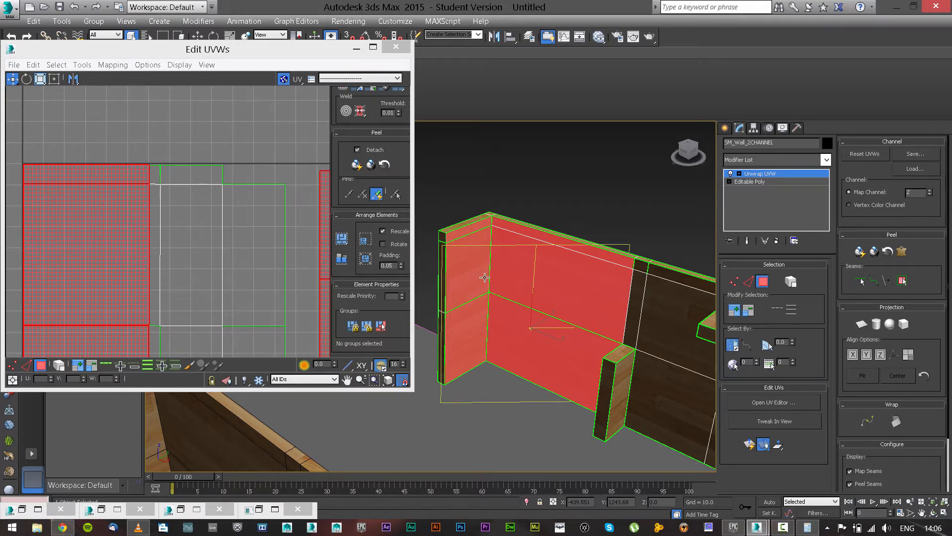
click(535, 203)
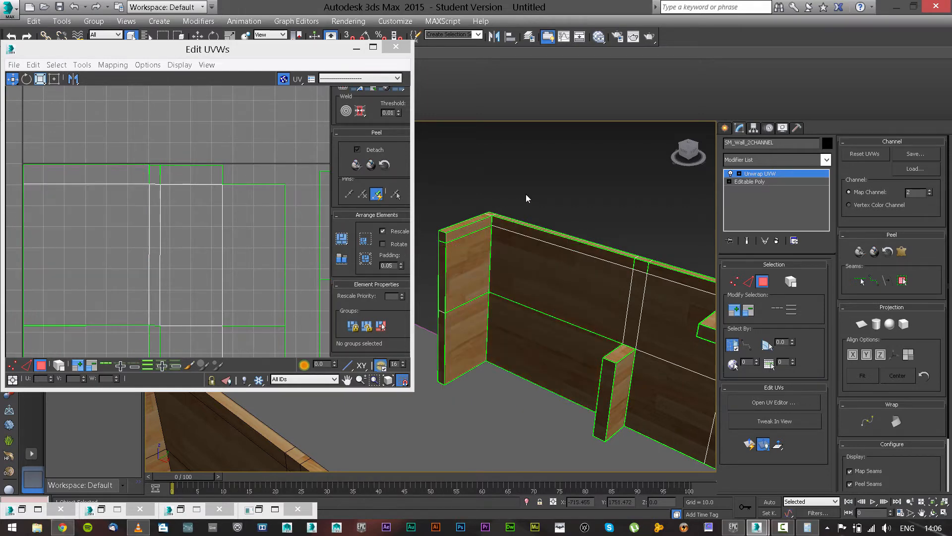
Step: Select the thin strip along the top of the inner wall to locate it in the UV layout
click(508, 228)
ctrl+click(509, 242)
click(521, 229)
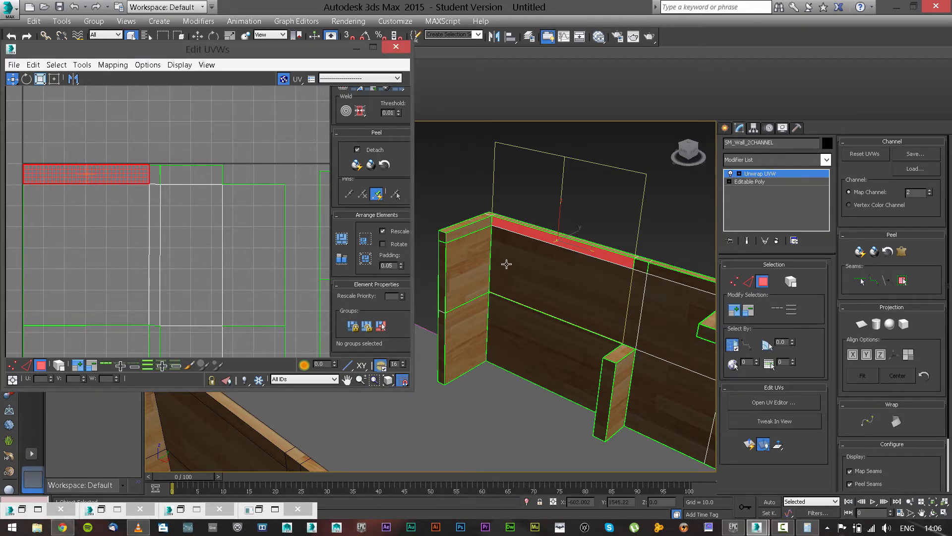
scroll(569, 287, down, 1)
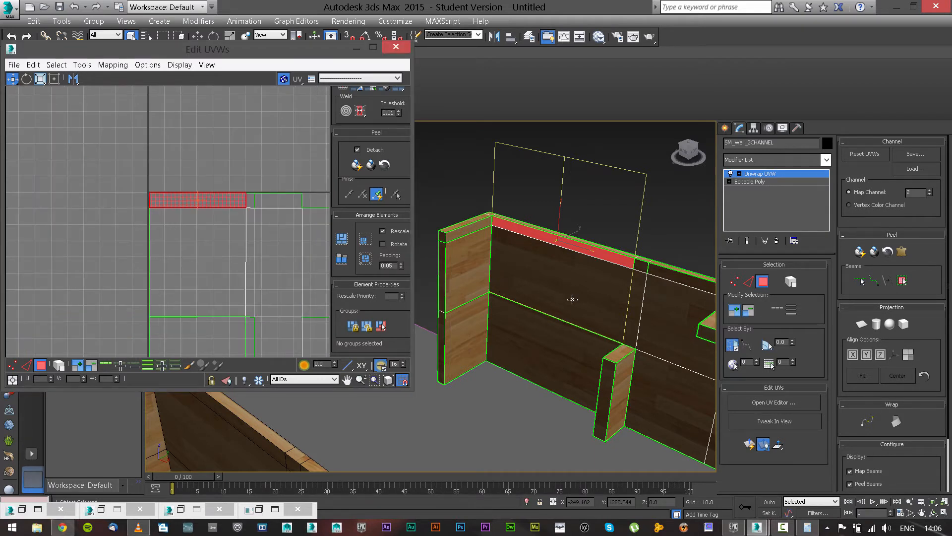
Step: Select all faces of the long inner wall, including its top strip, narrow middle strip and the section below the shelf
click(570, 348)
ctrl+click(586, 295)
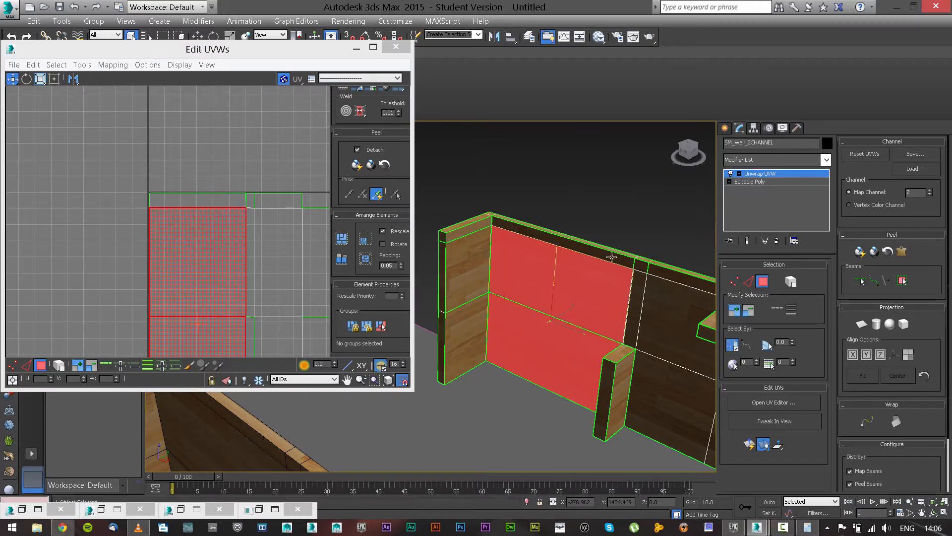
ctrl+click(613, 255)
ctrl+click(641, 265)
ctrl+click(642, 279)
ctrl+click(647, 301)
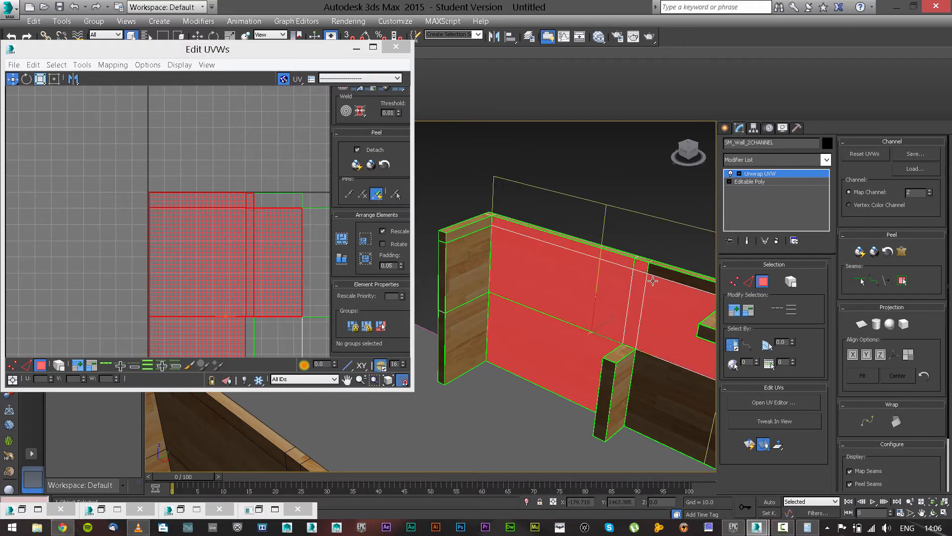
ctrl+click(659, 273)
middle_drag(659, 272, 600, 290)
ctrl+click(623, 343)
scroll(649, 338, up, 2)
middle_drag(665, 313, 627, 253)
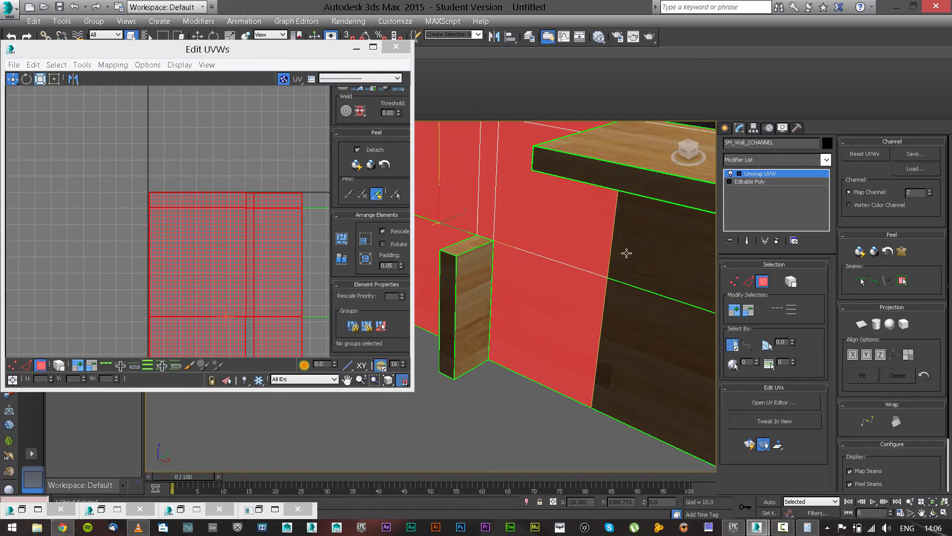
ctrl+click(630, 264)
ctrl+click(635, 323)
scroll(635, 315, down, 4)
alt+middle_drag(635, 306, 596, 312)
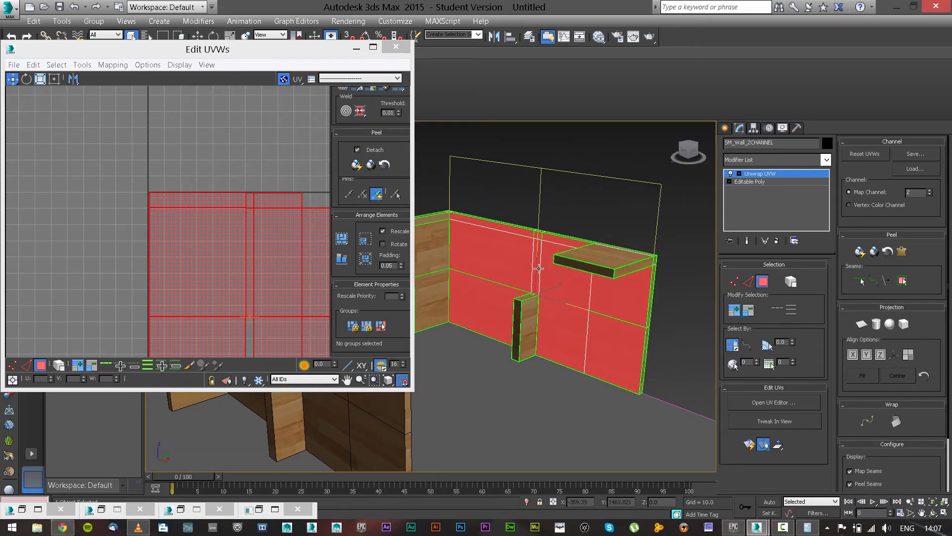
Step: Examine the UV island of the selected inner wall faces for matching edges and gaps
middle_drag(288, 248, 184, 169)
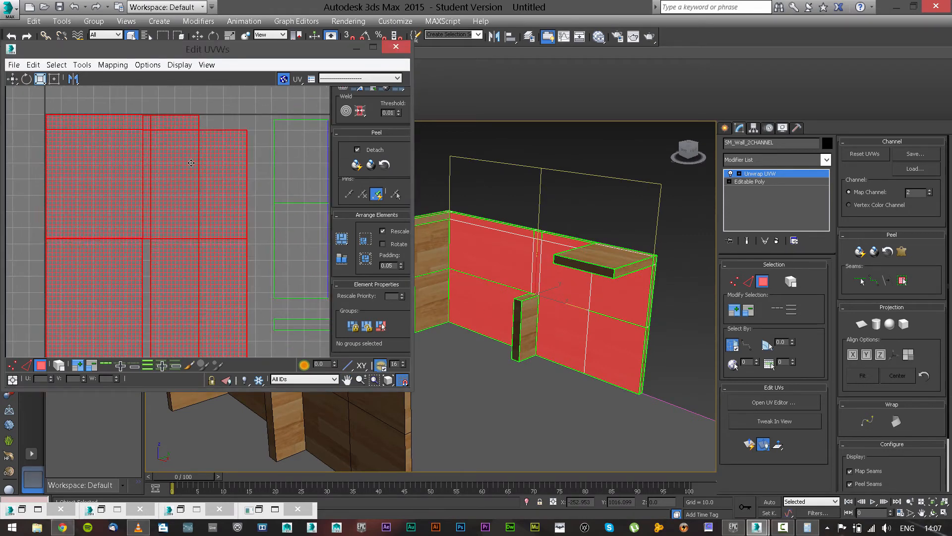
scroll(186, 166, down, 3)
middle_drag(187, 260, 184, 246)
scroll(213, 212, up, 1)
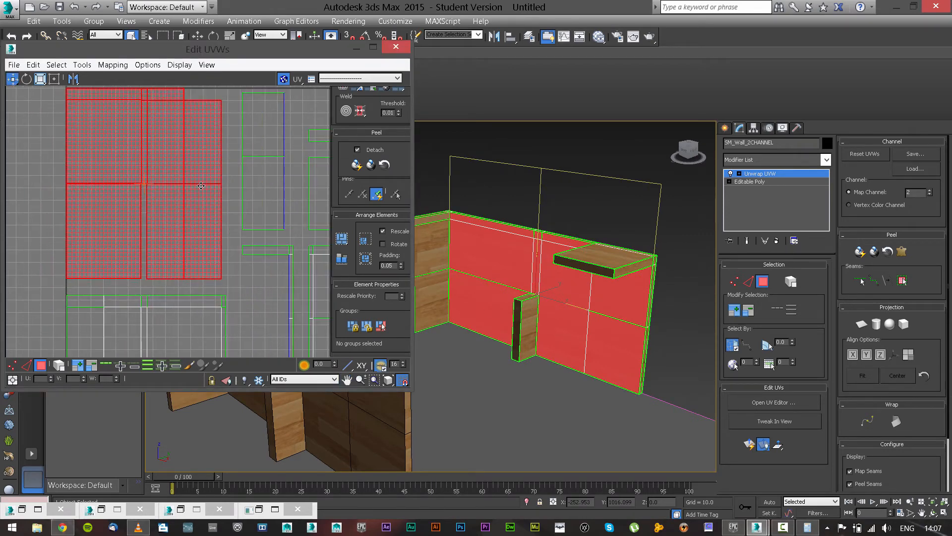
middle_drag(226, 221, 235, 165)
scroll(225, 177, down, 3)
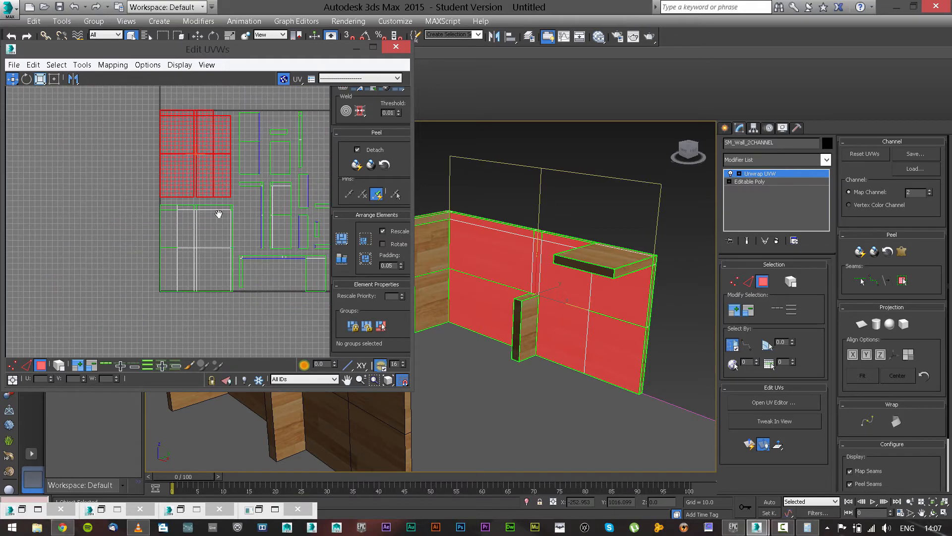
middle_drag(218, 213, 204, 239)
middle_drag(576, 325, 590, 307)
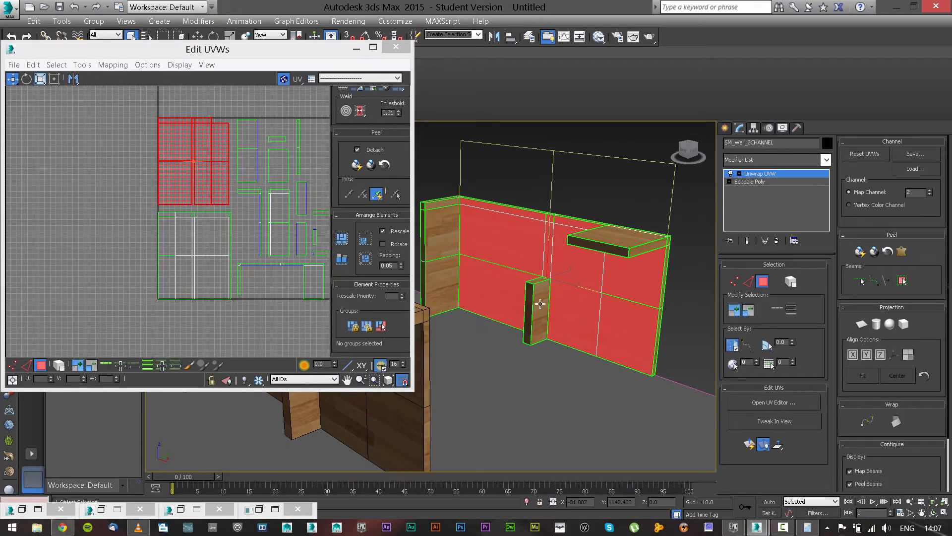
Step: Select the end panel's top strip and the panel faces below it to find their separate UV pieces
scroll(526, 288, down, 1)
middle_drag(495, 276, 483, 249)
click(485, 249)
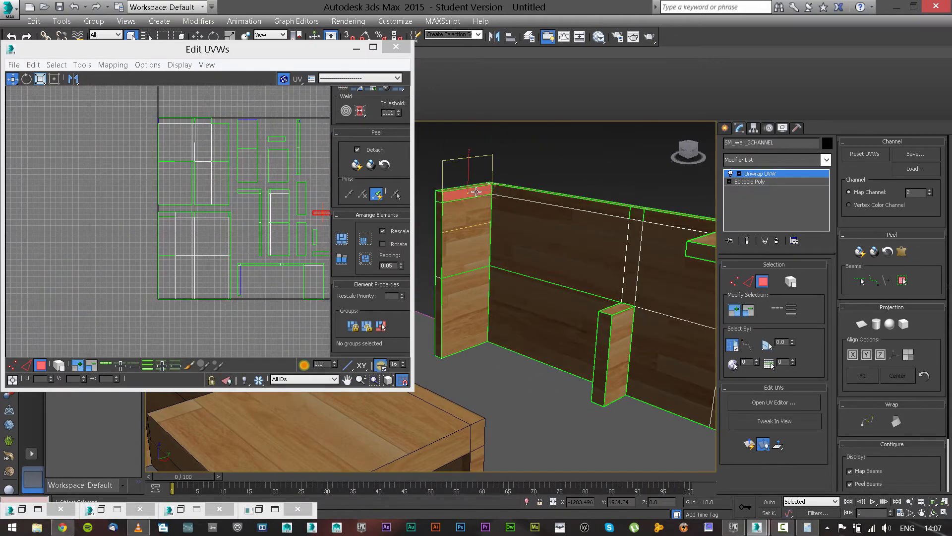
ctrl+click(475, 280)
middle_drag(212, 154, 212, 218)
scroll(266, 223, up, 1)
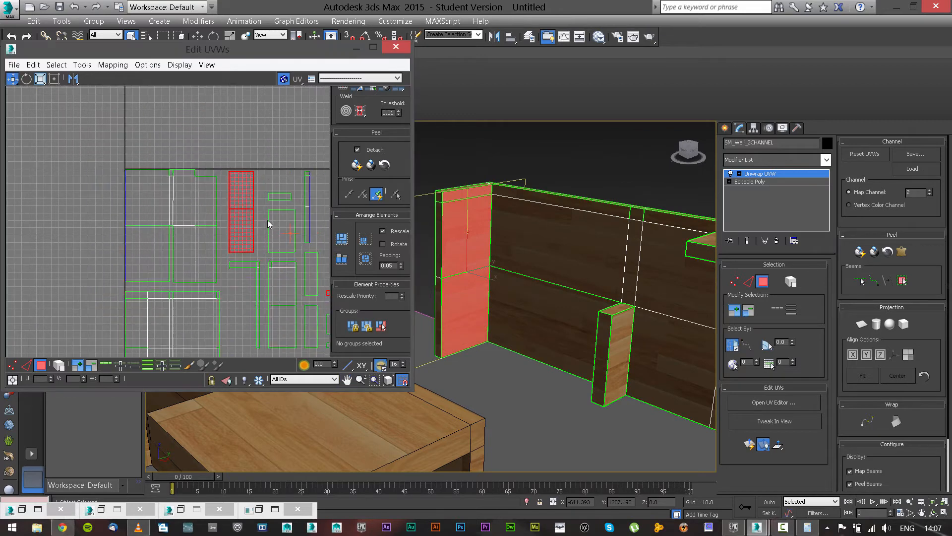
scroll(267, 224, down, 1)
middle_drag(264, 253, 209, 237)
Step: Move the end panel's top strip in the UV layout so it sits just above the panel's main UV island
key(w)
click(297, 268)
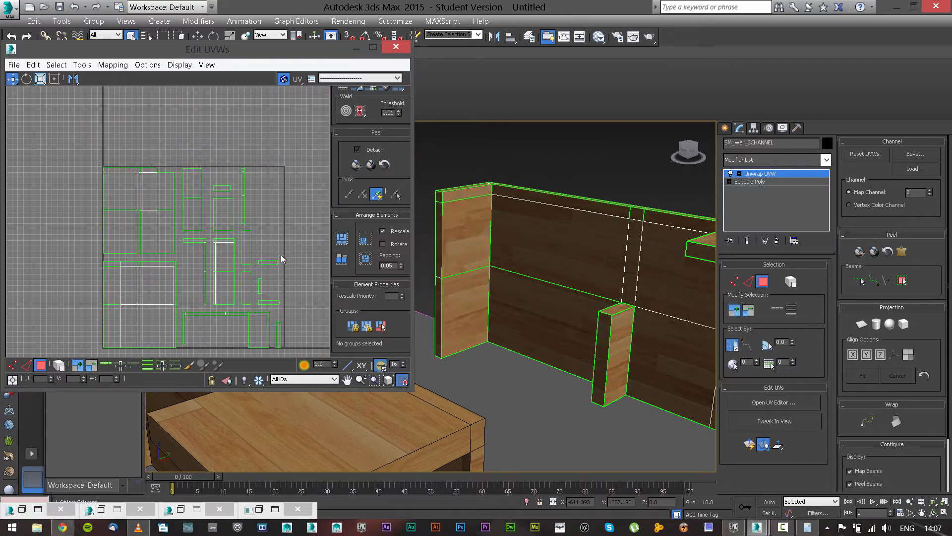
click(267, 262)
drag(268, 262, 245, 219)
drag(229, 184, 154, 223)
scroll(198, 153, up, 3)
scroll(187, 159, up, 3)
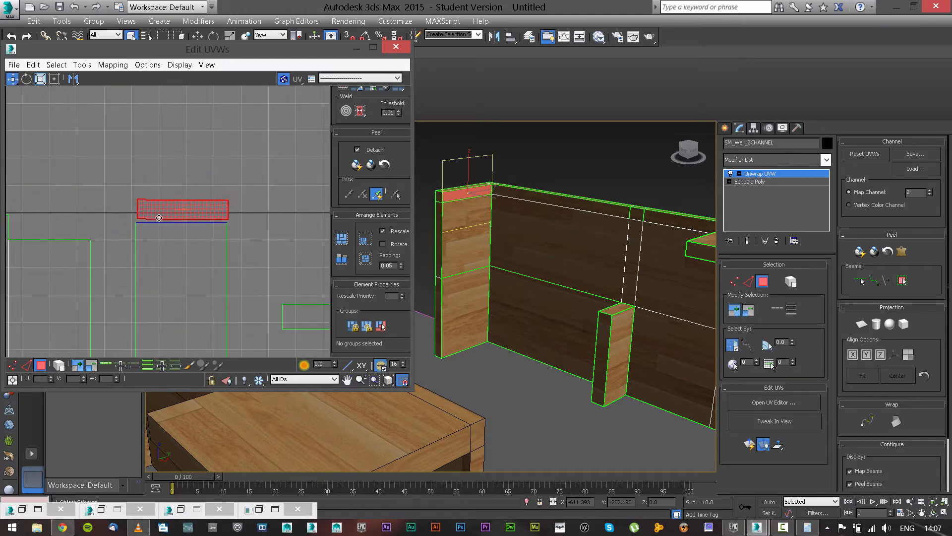
scroll(158, 218, up, 3)
click(132, 147)
click(141, 203)
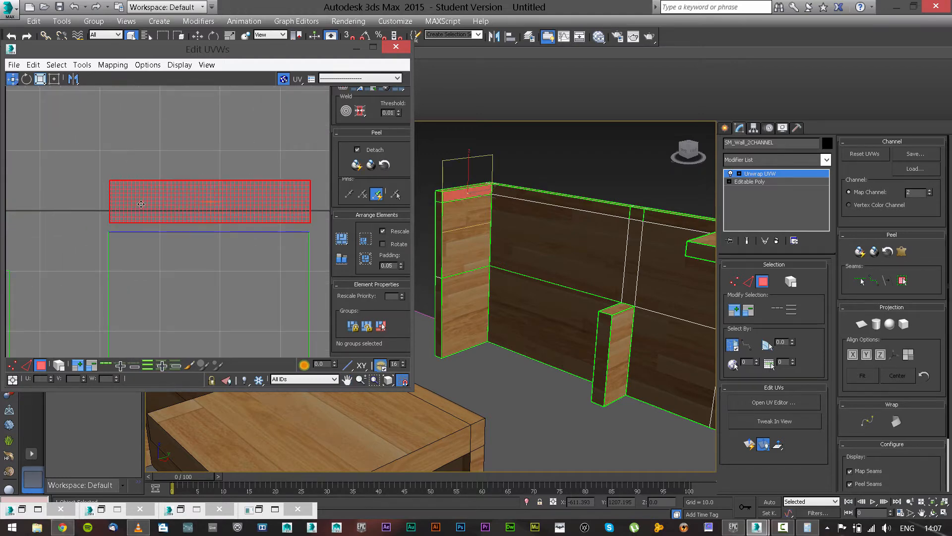
Step: Target Weld the strip's two lower corner vertices onto the upper corner vertices of the end panel's UV island
click(12, 366)
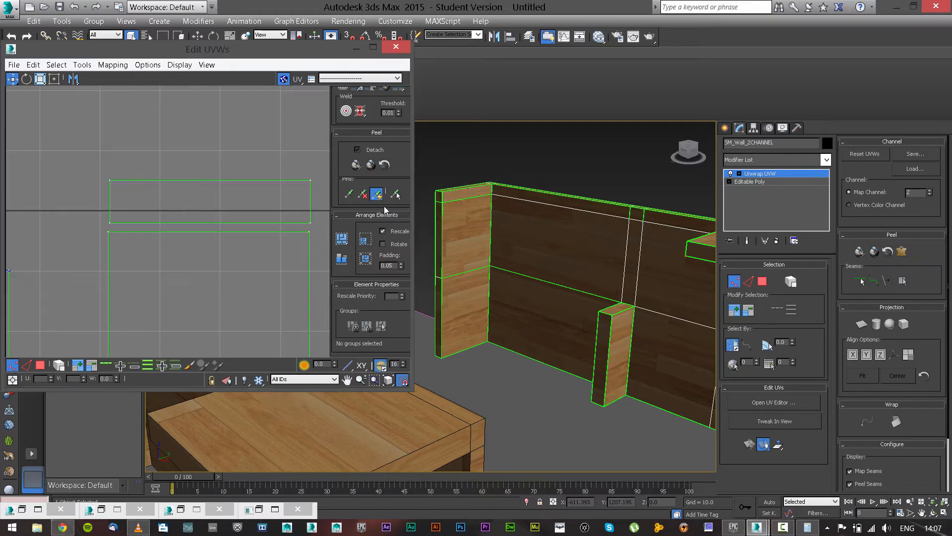
click(346, 111)
drag(109, 225, 109, 231)
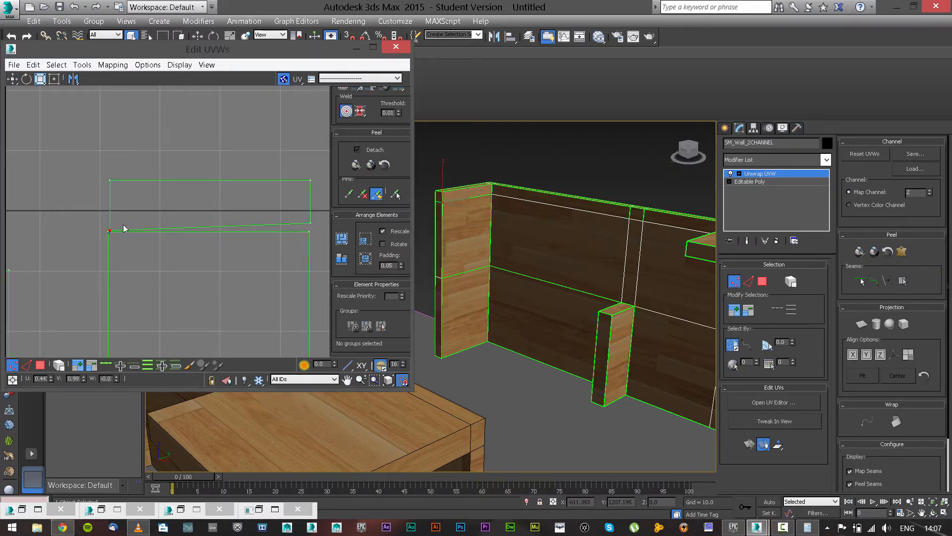
drag(310, 221, 309, 231)
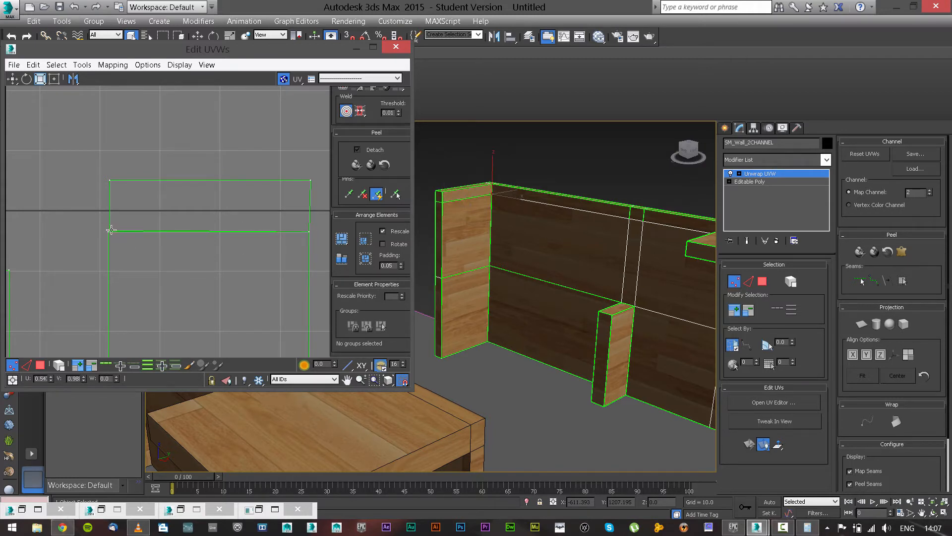
drag(110, 229, 110, 231)
key(ctrl+z)
drag(110, 232, 108, 237)
click(118, 223)
scroll(151, 248, down, 2)
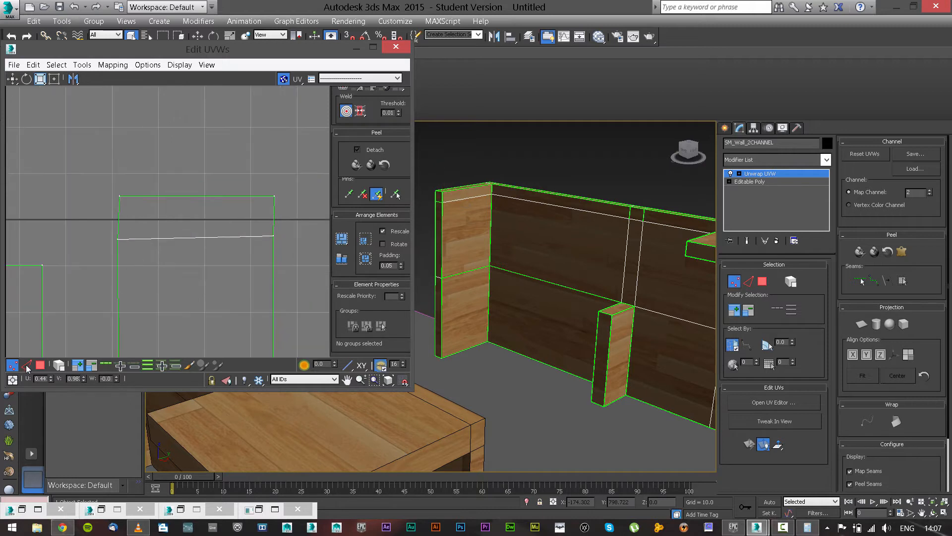
Step: Straighten the welded edge between the strip and panel horizontally, with the UV editor docked to half the screen
drag(225, 234, 289, 253)
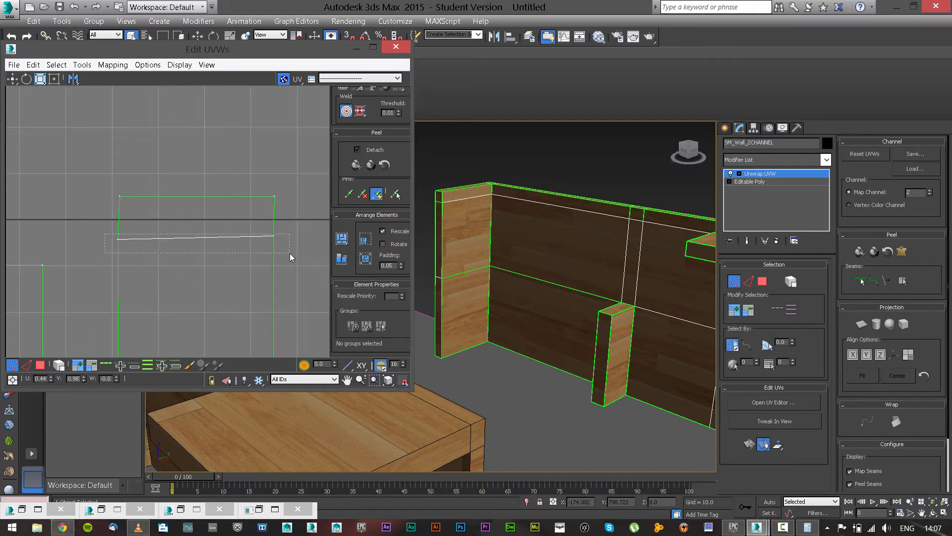
click(347, 116)
key(super+Left)
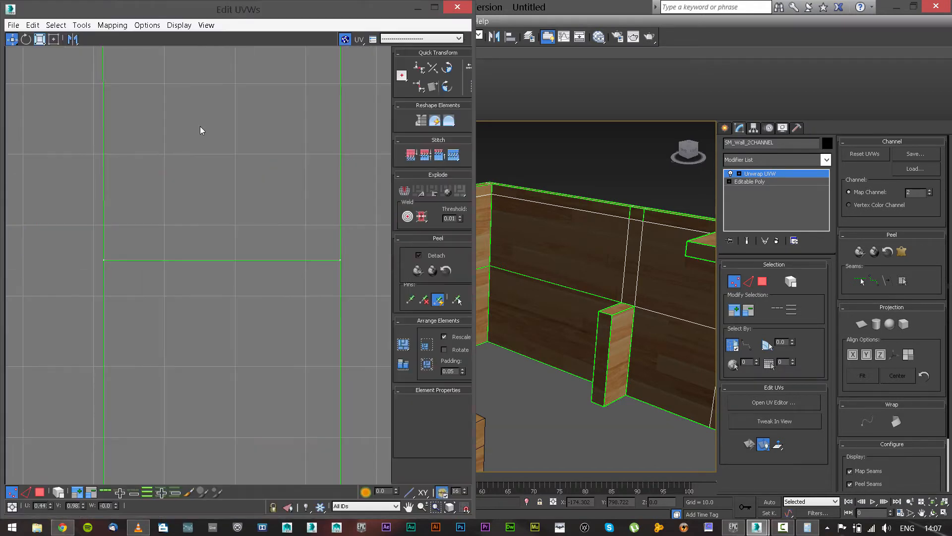
Step: Align the slanted welded row and the top edge of the end panel's UV island horizontally
scroll(287, 171, down, 3)
middle_drag(286, 171, 249, 325)
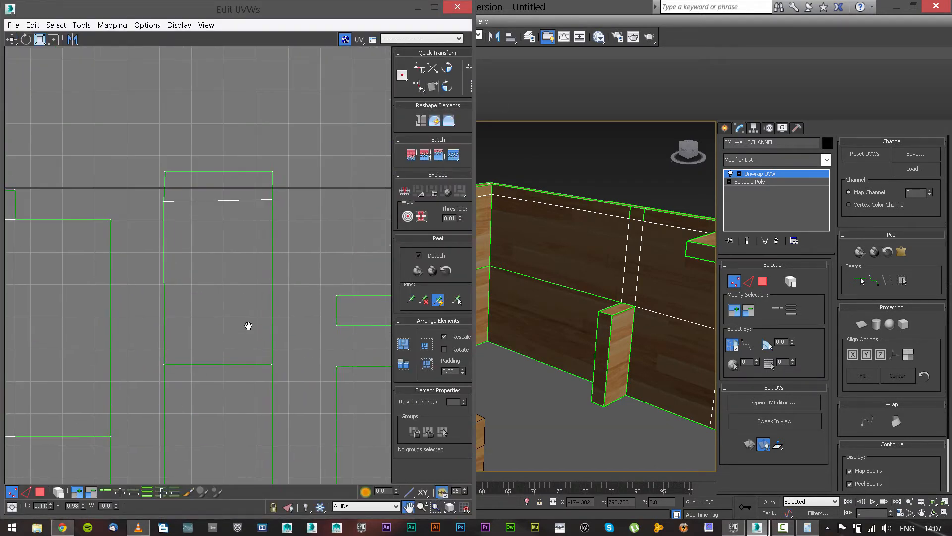
scroll(188, 235, up, 2)
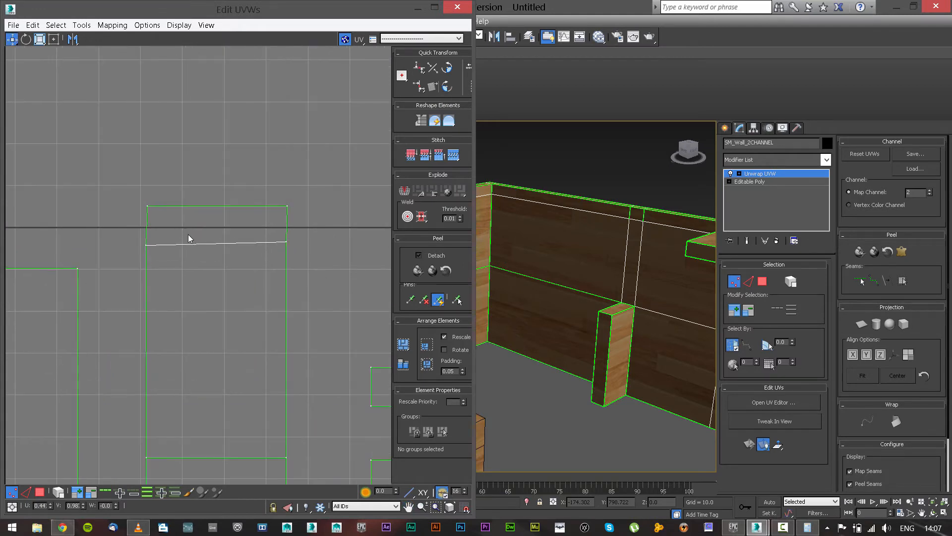
drag(325, 258, 325, 255)
click(419, 68)
drag(347, 216, 347, 217)
click(419, 68)
click(301, 131)
Step: Straighten the two long side edges of the end panel's UV island vertically
scroll(283, 166, down, 2)
scroll(276, 159, down, 4)
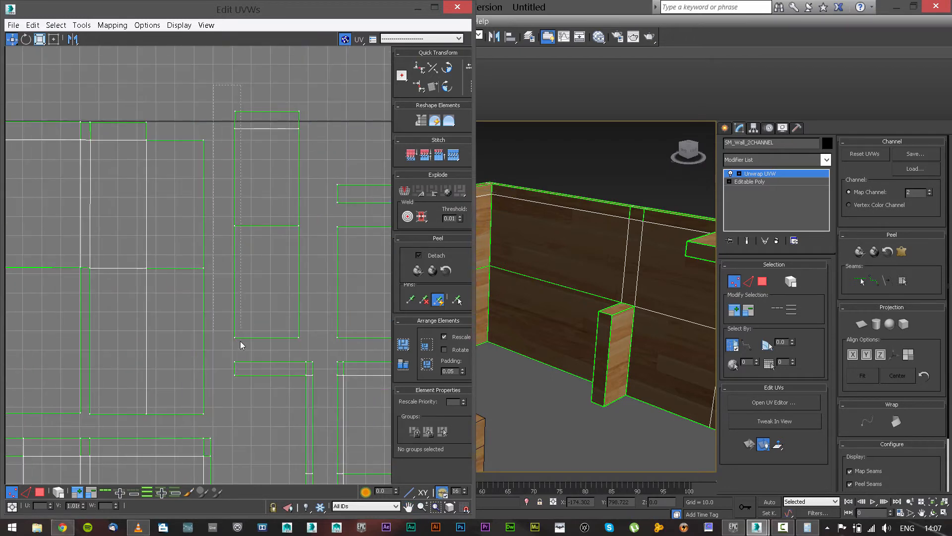
drag(240, 341, 240, 341)
drag(311, 356, 311, 357)
Step: In polygon element mode, move the end panel island and the large wall face island outside the UV square
click(59, 492)
click(40, 492)
click(264, 253)
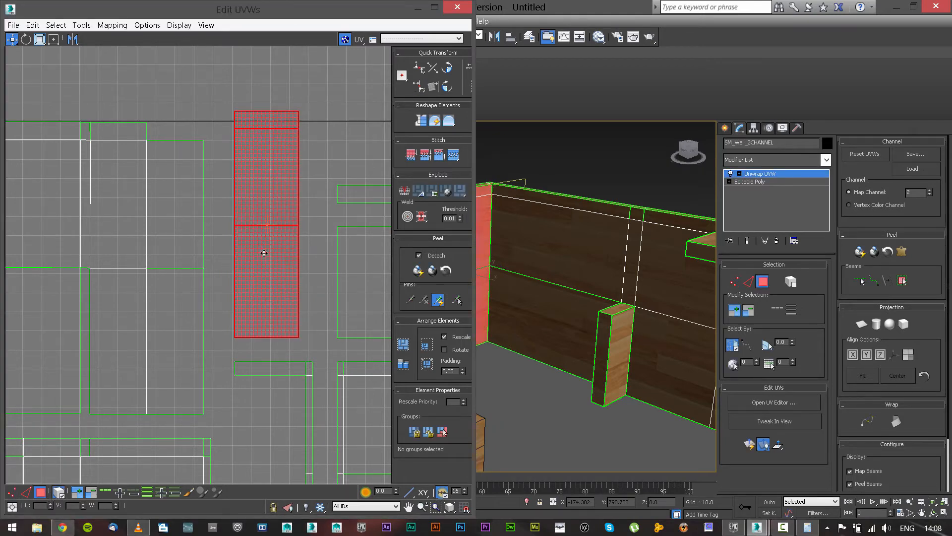
mouse_move(535, 291)
middle_down()
mouse_move(574, 278)
mouse_move(526, 277)
middle_up()
scroll(573, 277, down, 3)
scroll(204, 232, down, 4)
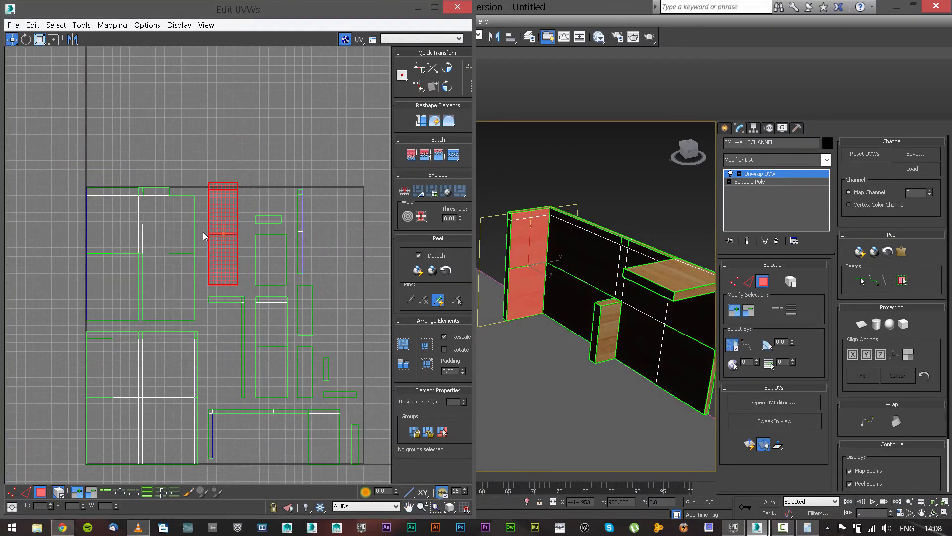
scroll(210, 213, up, 2)
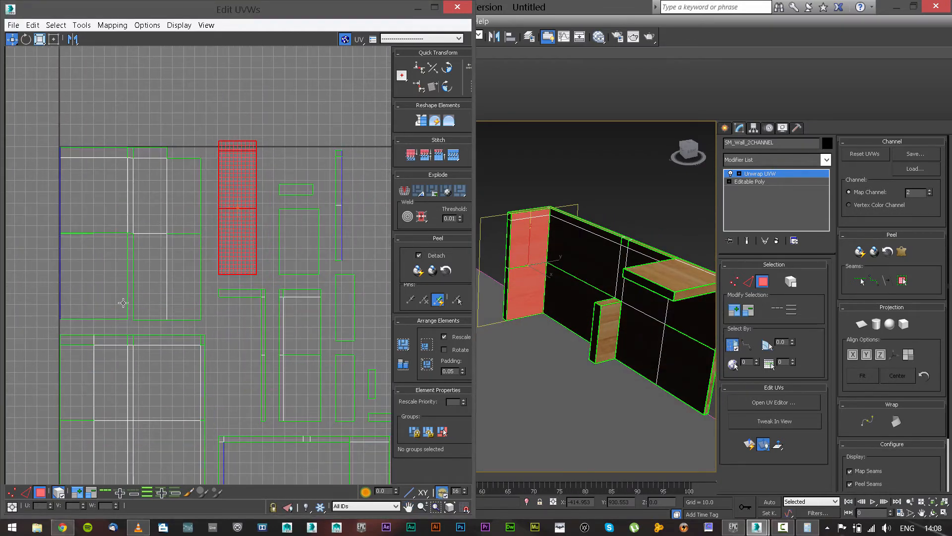
middle_drag(123, 302, 256, 214)
scroll(258, 211, down, 2)
drag(335, 163, 158, 338)
click(226, 238)
drag(274, 187, 113, 316)
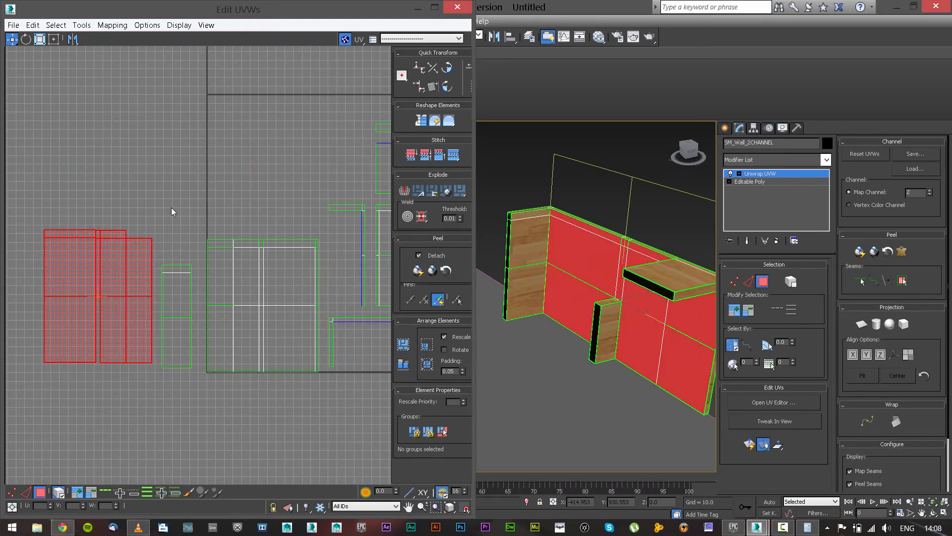
click(186, 229)
middle_drag(601, 332, 583, 368)
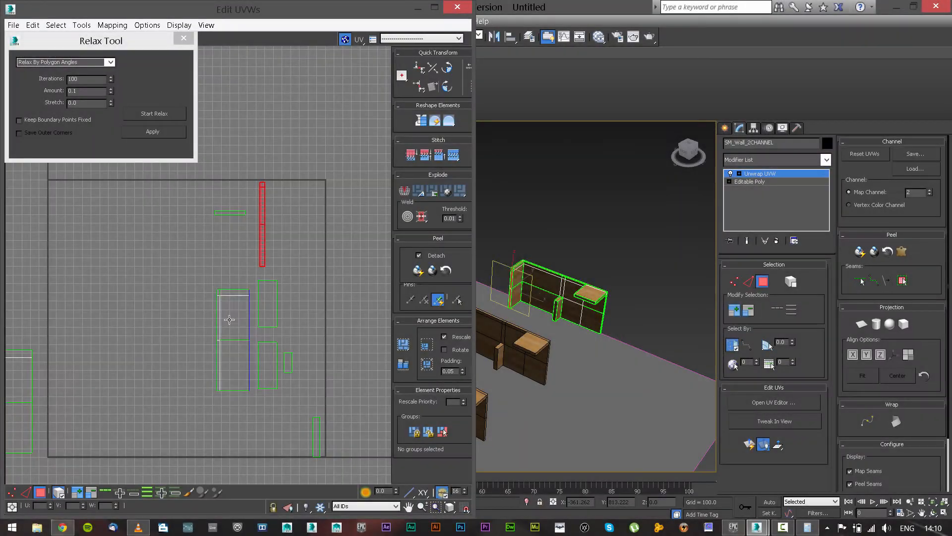
Step: Select the tall narrow UV island still in the UV square and locate its face on the wall model
click(233, 325)
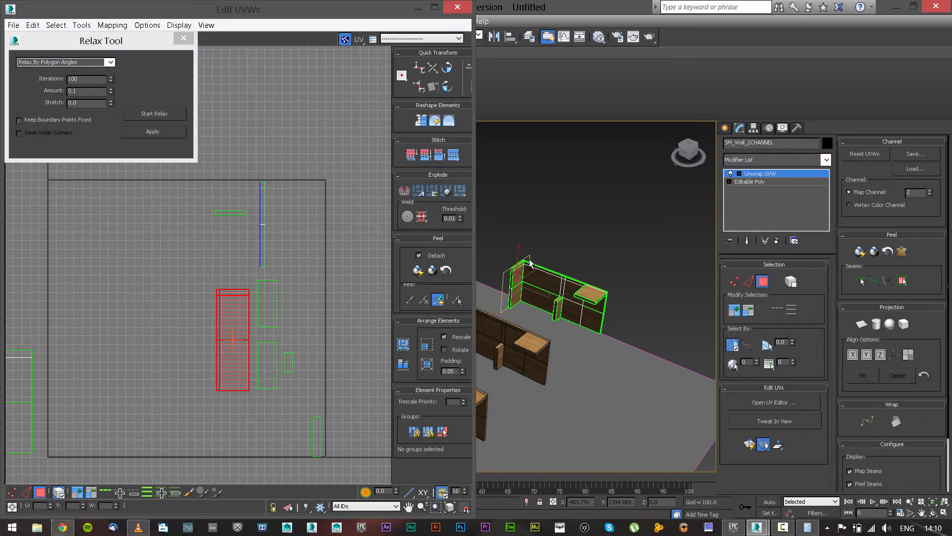
alt+middle_drag(530, 261, 607, 276)
scroll(587, 253, down, 3)
scroll(586, 253, up, 5)
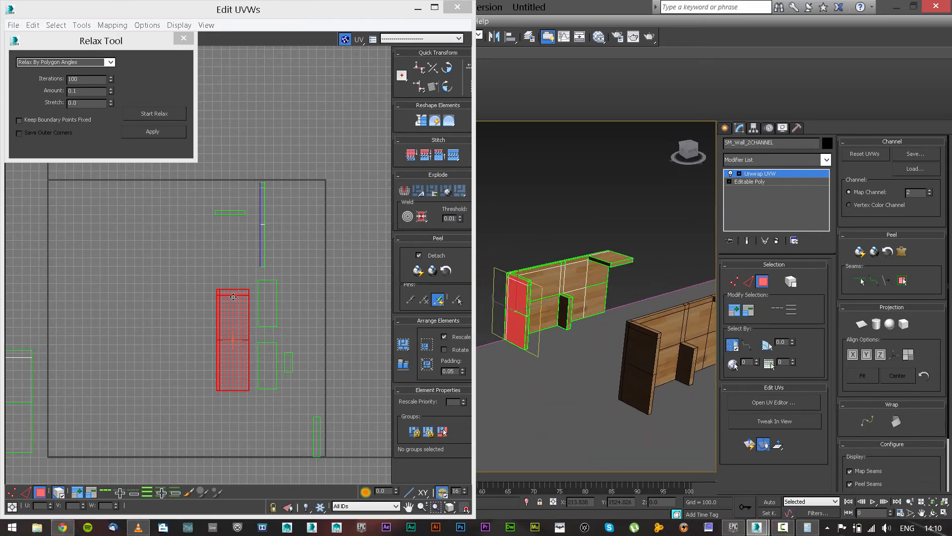
middle_drag(235, 284, 278, 226)
scroll(277, 222, down, 4)
scroll(295, 304, up, 1)
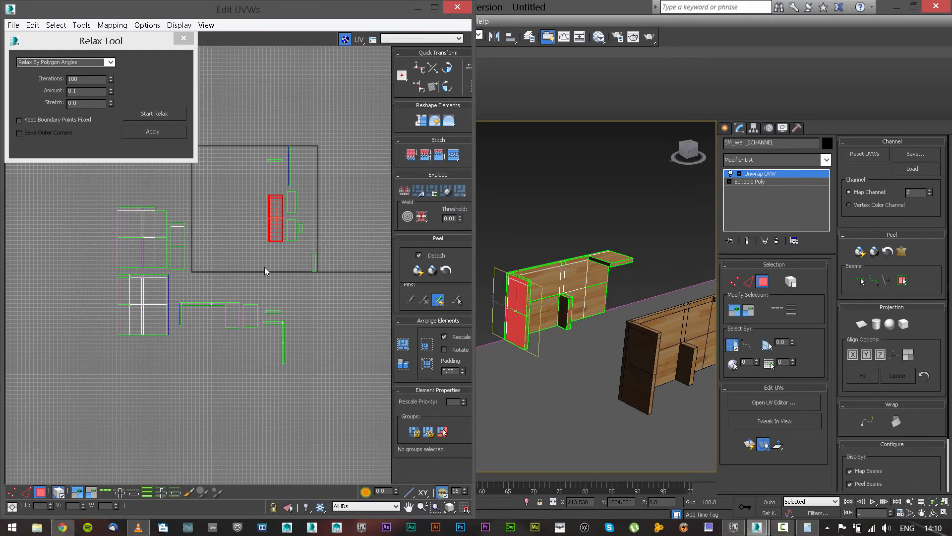
Step: Select all UV islands and pack them into the UV square with normalization
key(ctrl+a)
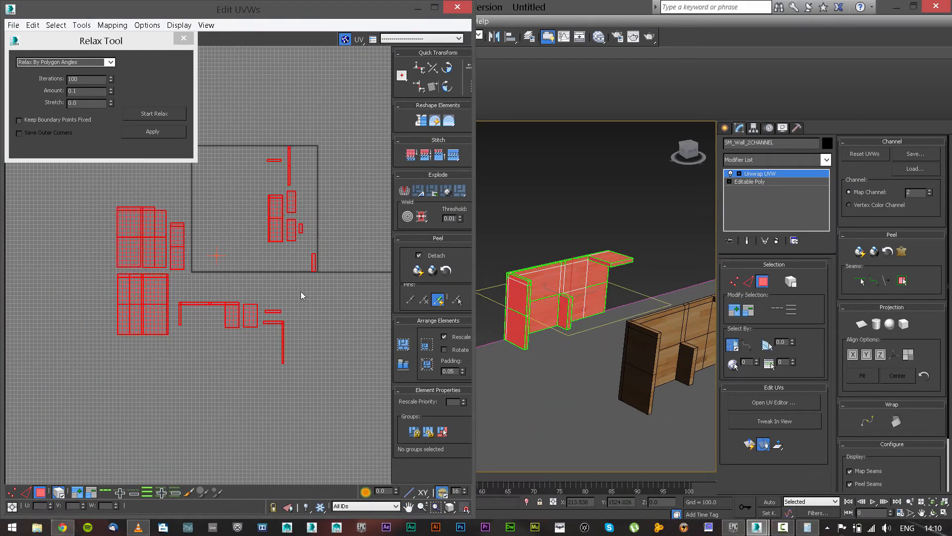
click(426, 364)
scroll(204, 322, up, 4)
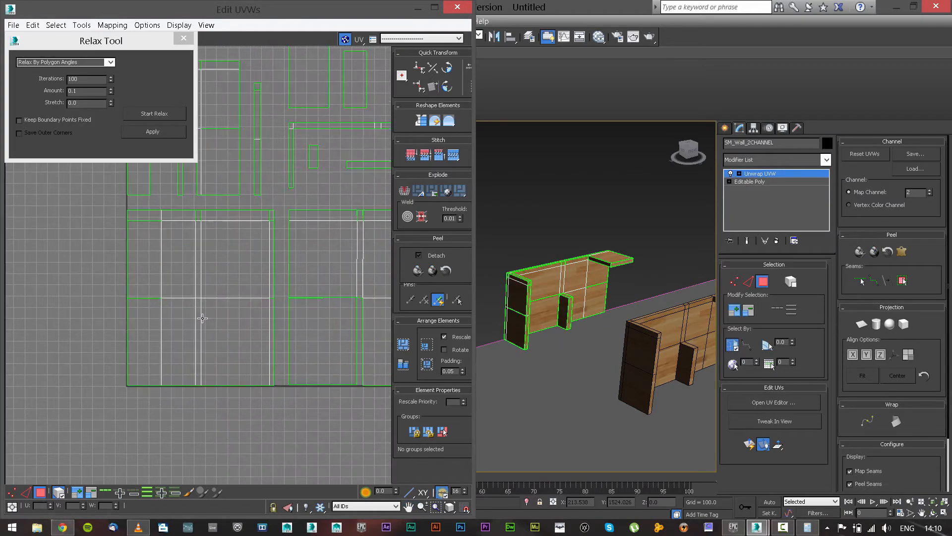
Step: Close the Relax tool and move the large wall island inward from the UV square's lower-left corner with snapping enabled
click(203, 313)
click(190, 43)
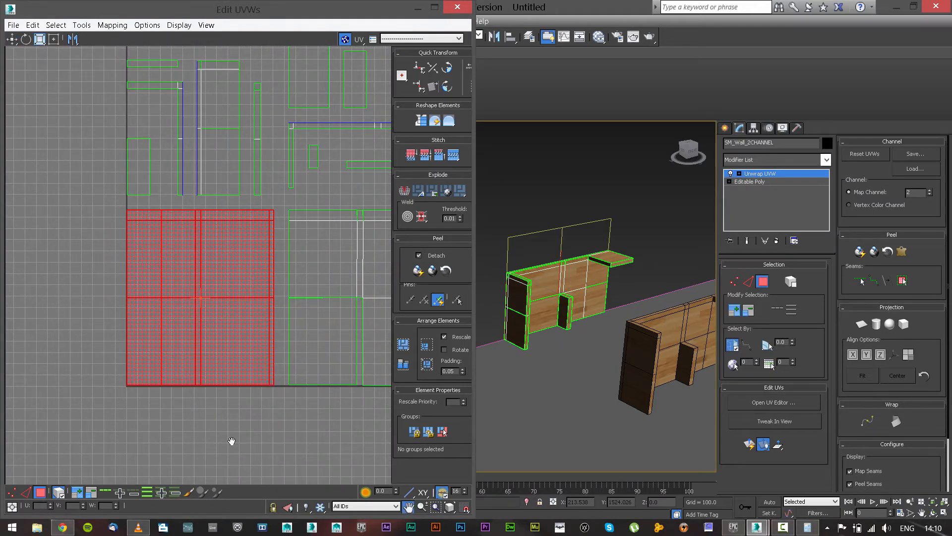
middle_drag(232, 440, 184, 426)
scroll(150, 420, up, 3)
middle_drag(137, 371, 239, 331)
scroll(131, 380, down, 3)
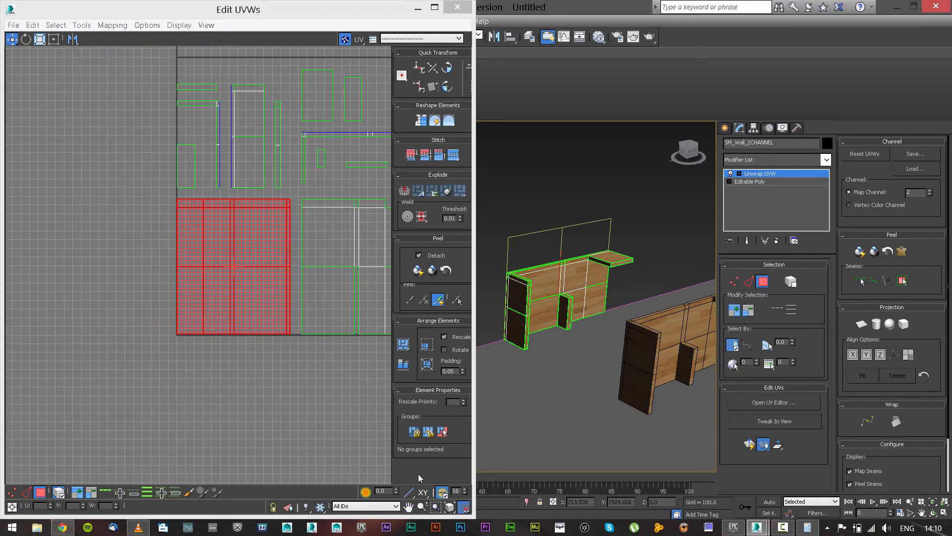
scroll(187, 404, up, 2)
click(192, 384)
scroll(165, 403, up, 2)
click(159, 358)
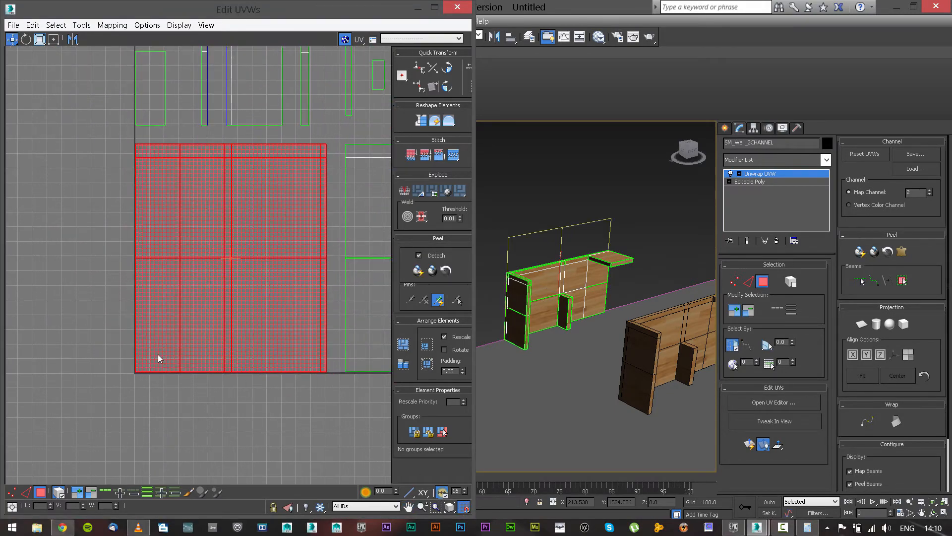
drag(161, 360, 175, 349)
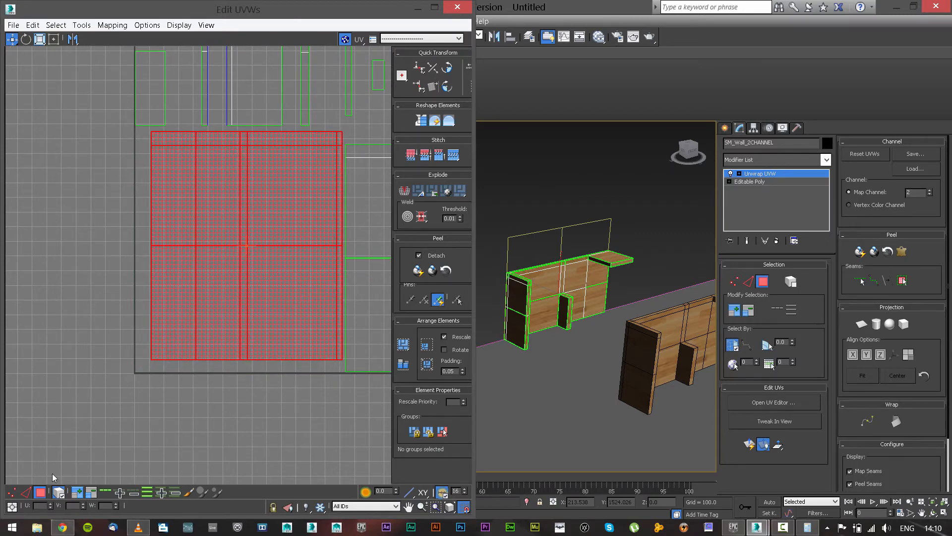
Step: In vertex mode, snap the large wall island by its lower-left corner to a grid point just inside the UV square
click(13, 492)
scroll(207, 392, up, 2)
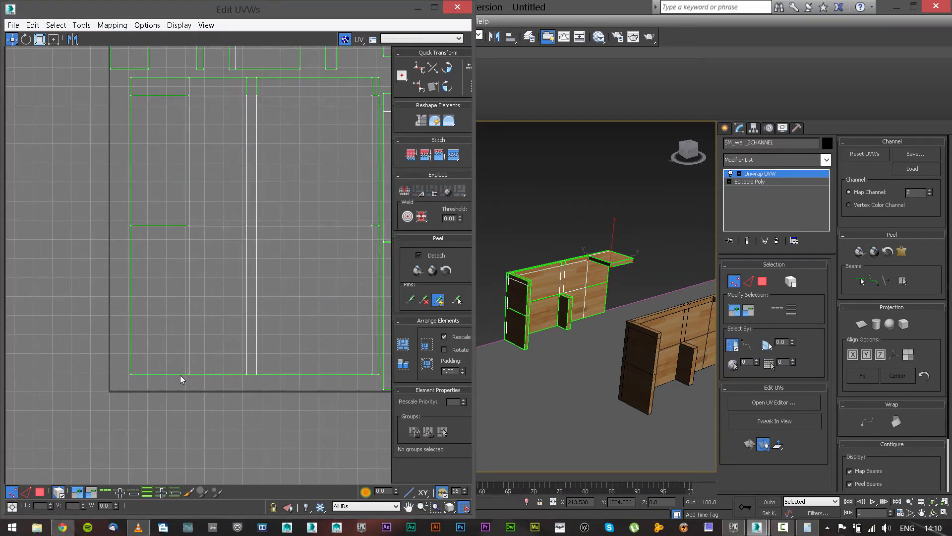
click(189, 375)
drag(132, 374, 130, 372)
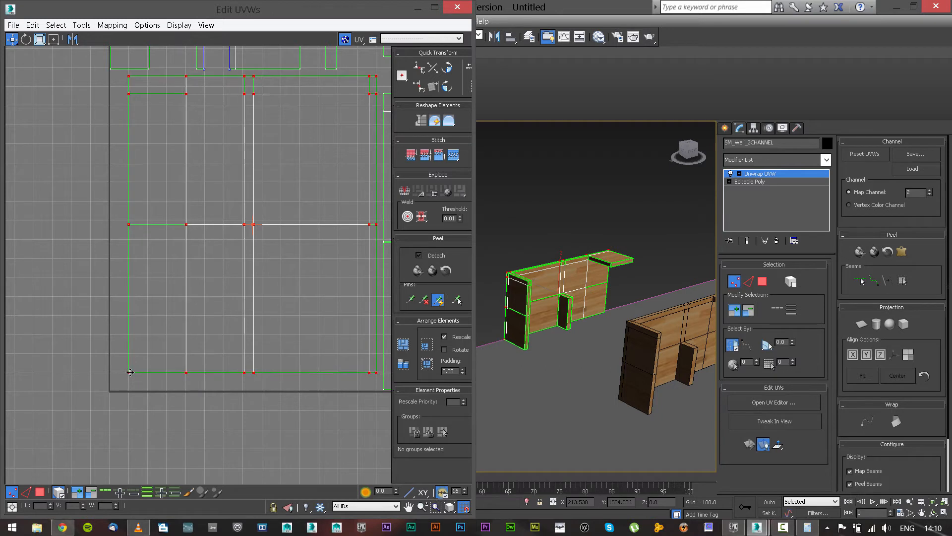
Step: Move the second large wall island beside the first, level with its bottom edge and with a gap between them
scroll(199, 369, down, 1)
middle_drag(298, 375, 225, 376)
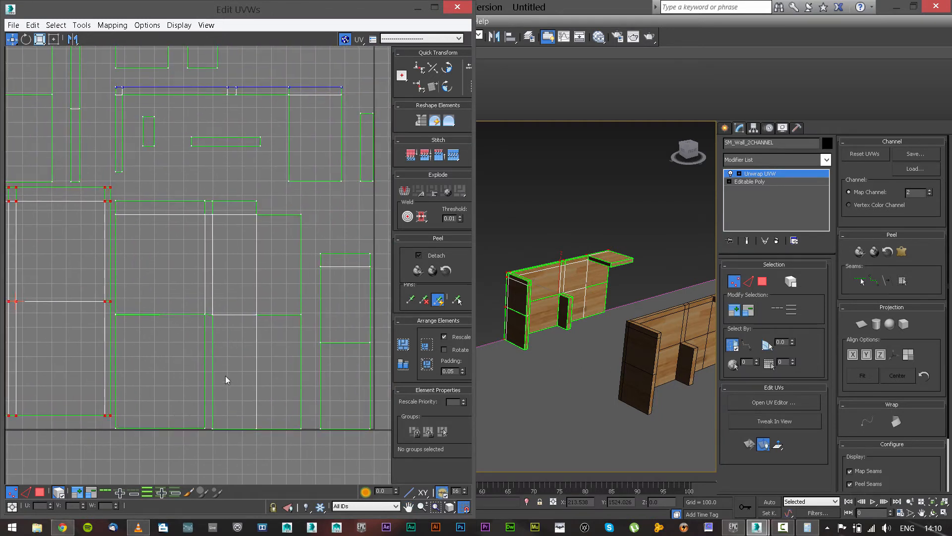
click(118, 427)
drag(115, 428, 127, 414)
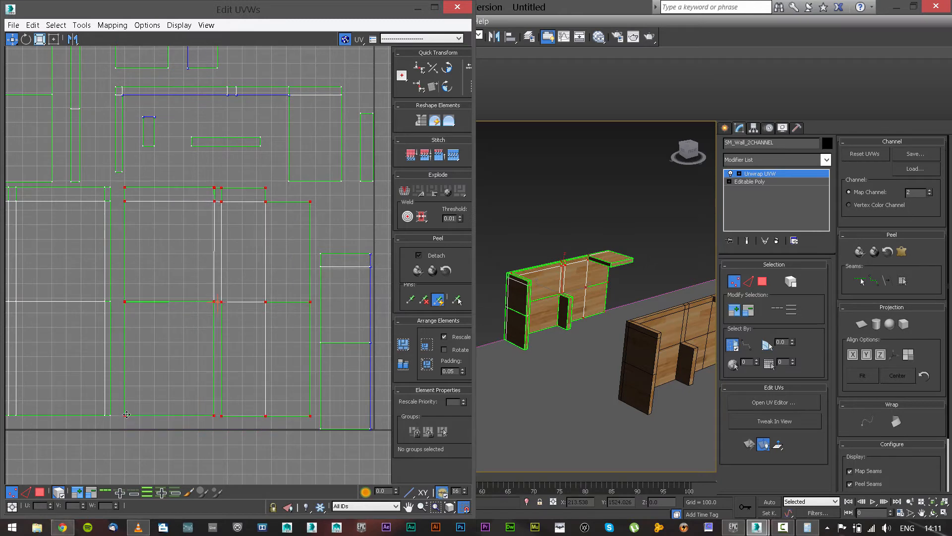
Step: Move the end panel island up off the UV square's bottom border, level with the bottom edges of the wall islands
middle_drag(87, 404, 223, 403)
middle_drag(152, 403, 54, 382)
scroll(217, 394, up, 1)
middle_drag(217, 394, 95, 390)
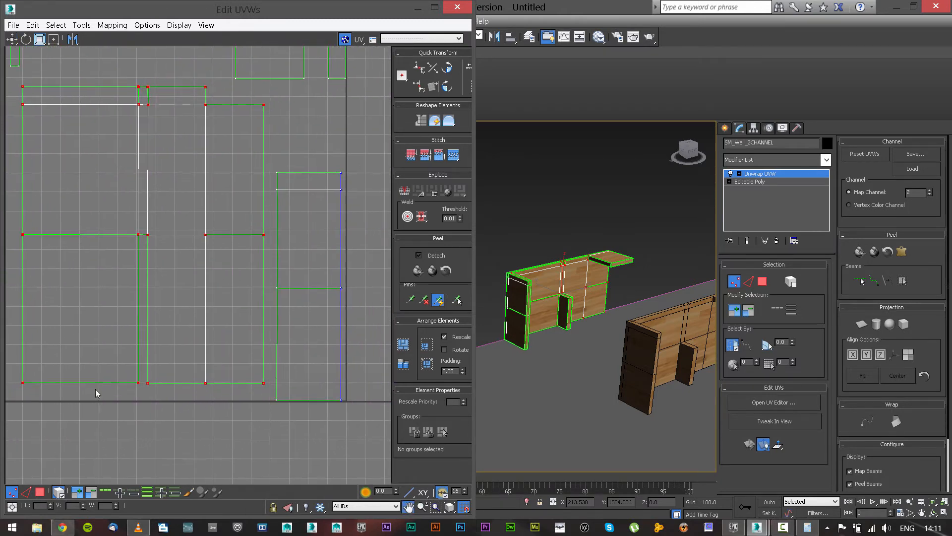
click(277, 400)
drag(276, 399, 290, 383)
Step: Move the small upright rectangular island away from the UV square's left border, directly above the first large wall island
scroll(290, 382, down, 2)
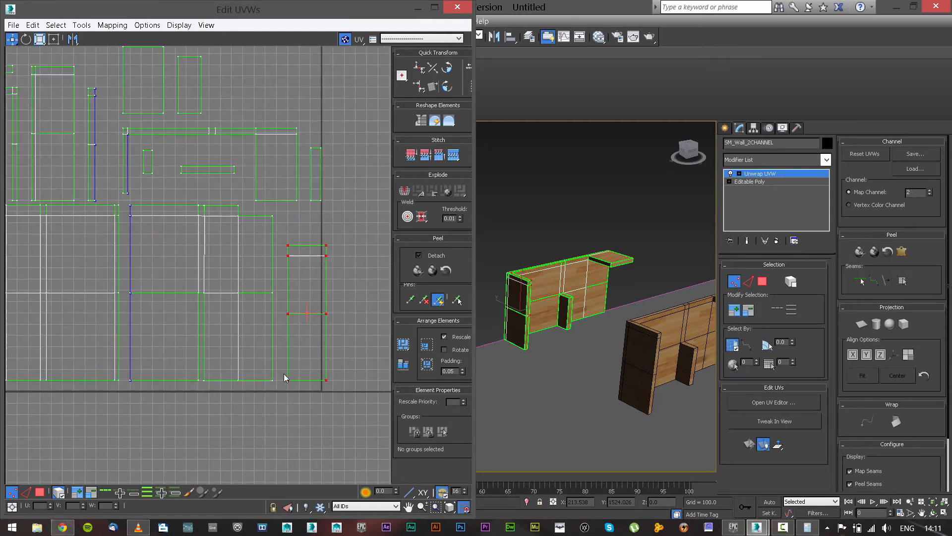
middle_drag(194, 313, 258, 406)
mouse_move(27, 271)
middle_down()
mouse_move(59, 319)
mouse_move(154, 263)
middle_up()
scroll(100, 281, down, 1)
scroll(193, 317, up, 1)
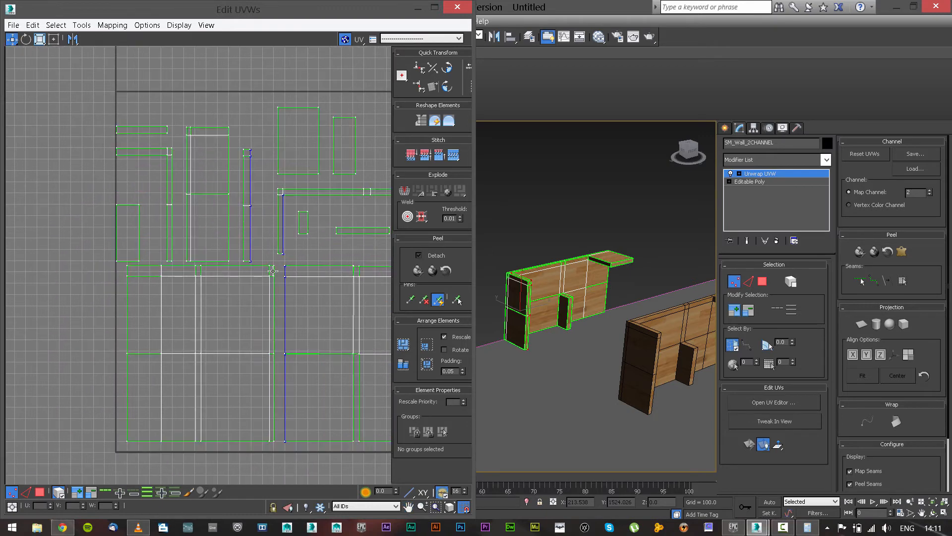
middle_drag(196, 312, 171, 302)
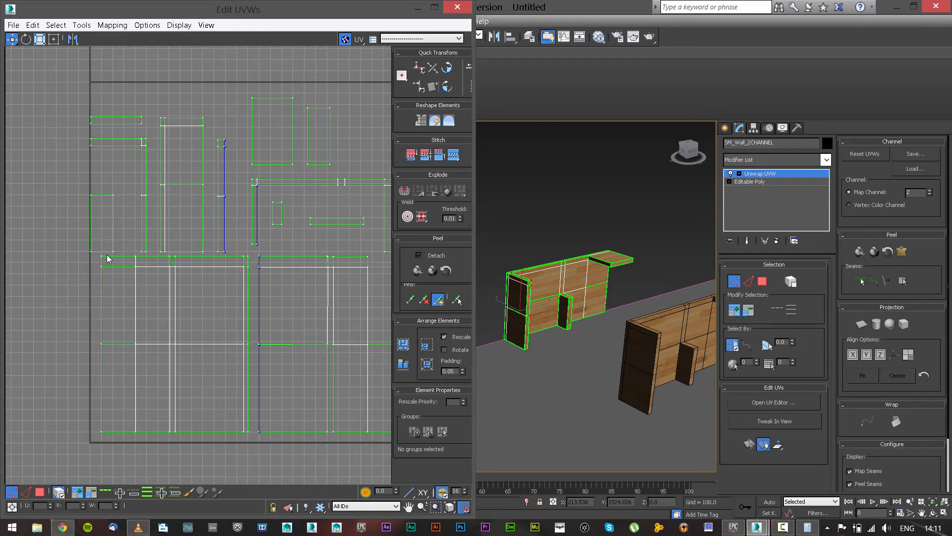
scroll(67, 268, up, 3)
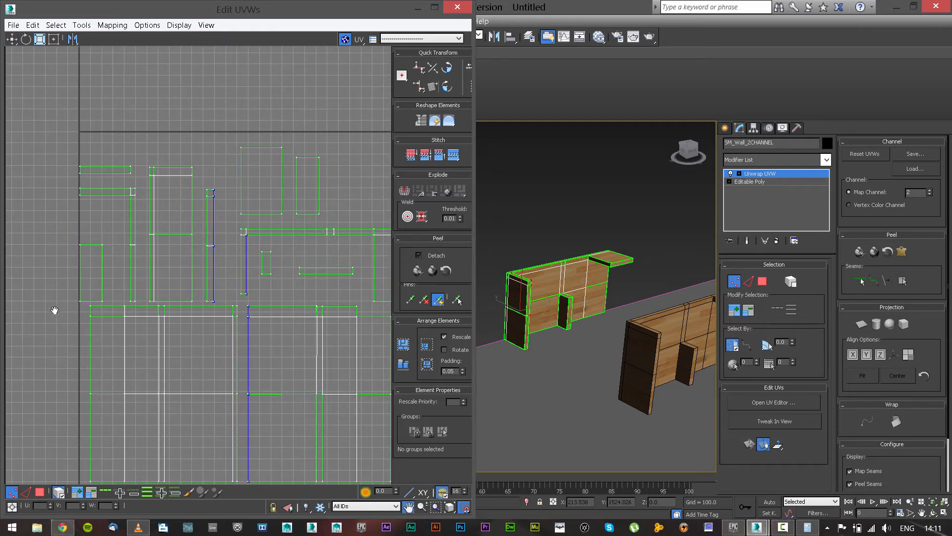
drag(117, 301, 130, 294)
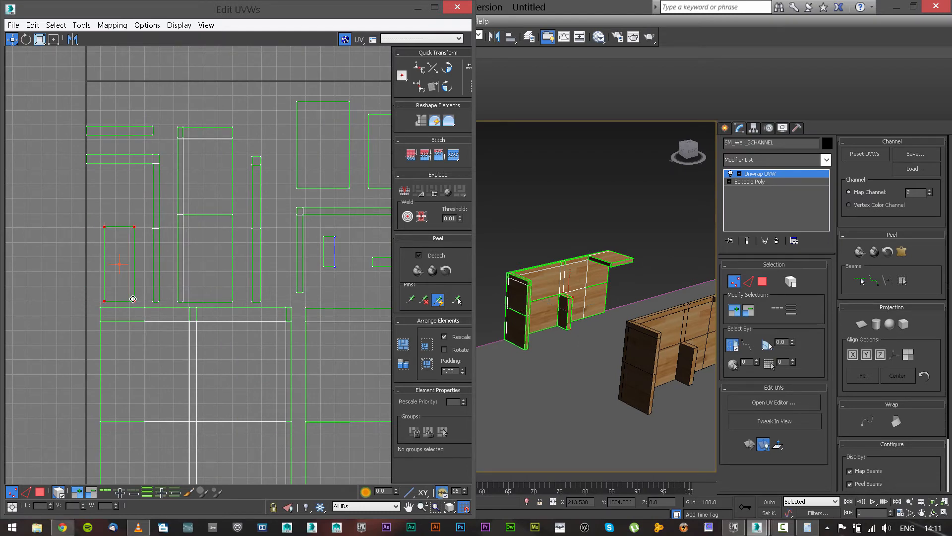
middle_drag(113, 278, 108, 302)
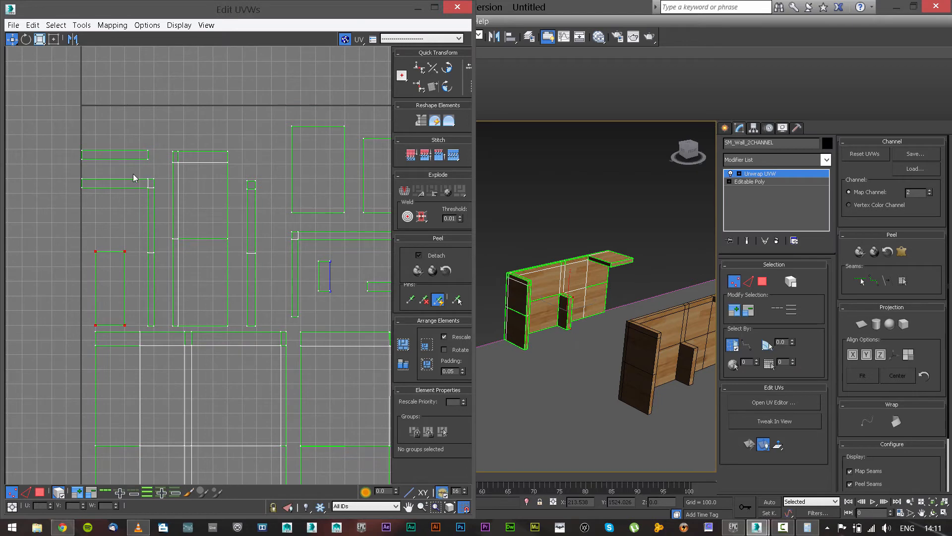
Step: Move the topmost short horizontal strip island up and away from the UV square's left border
click(142, 160)
drag(149, 158, 163, 140)
drag(95, 129, 97, 121)
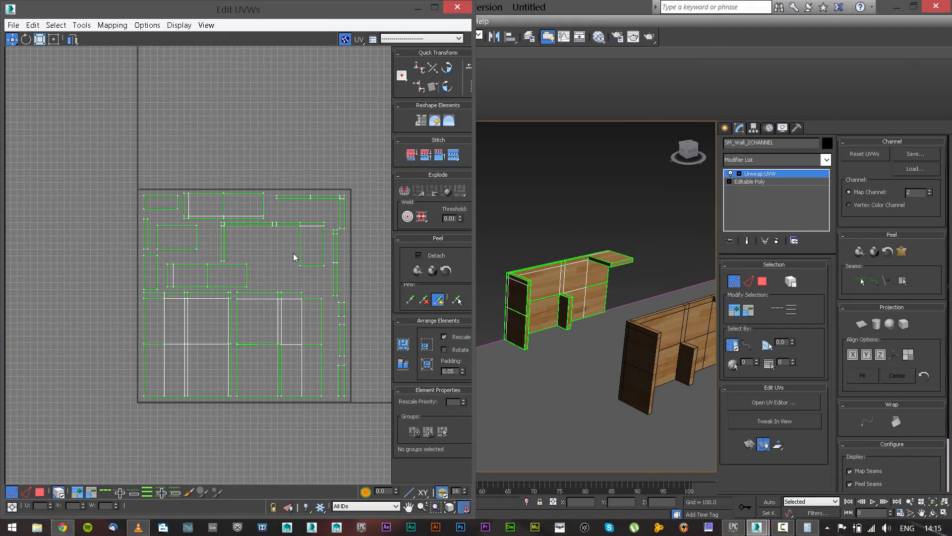
Step: Turn off the grid display in the unwrap options
middle_drag(322, 294, 270, 268)
middle_drag(337, 207, 335, 254)
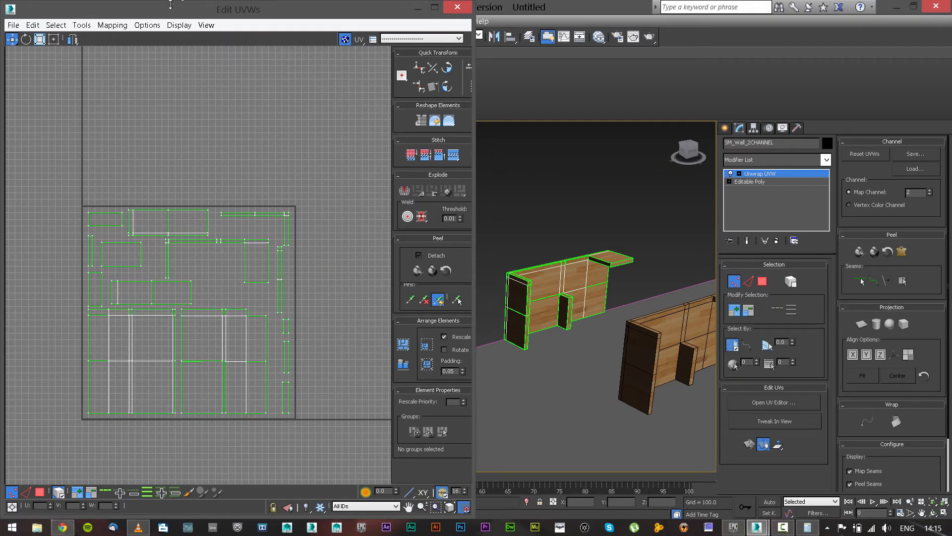
click(147, 25)
click(166, 79)
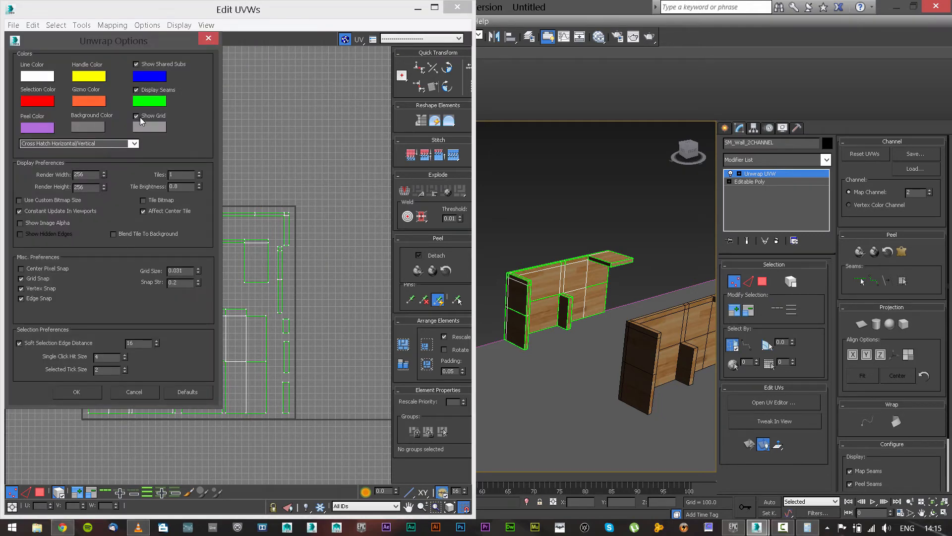
click(136, 116)
click(80, 395)
middle_drag(182, 324, 201, 290)
scroll(206, 294, up, 2)
scroll(207, 293, down, 1)
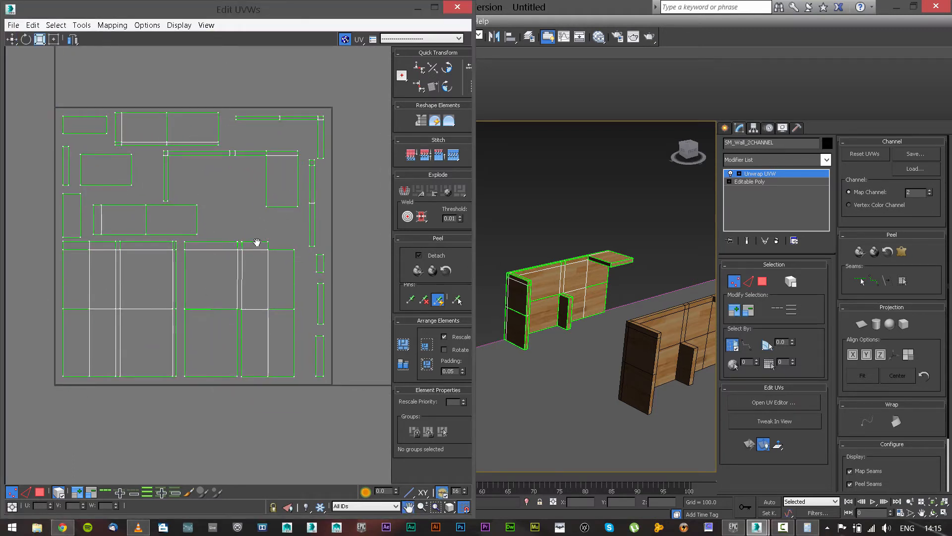
Step: Convert the unwrapped wall to an Editable Poly
middle_drag(257, 240, 242, 251)
right_click(541, 192)
mouse_move(620, 317)
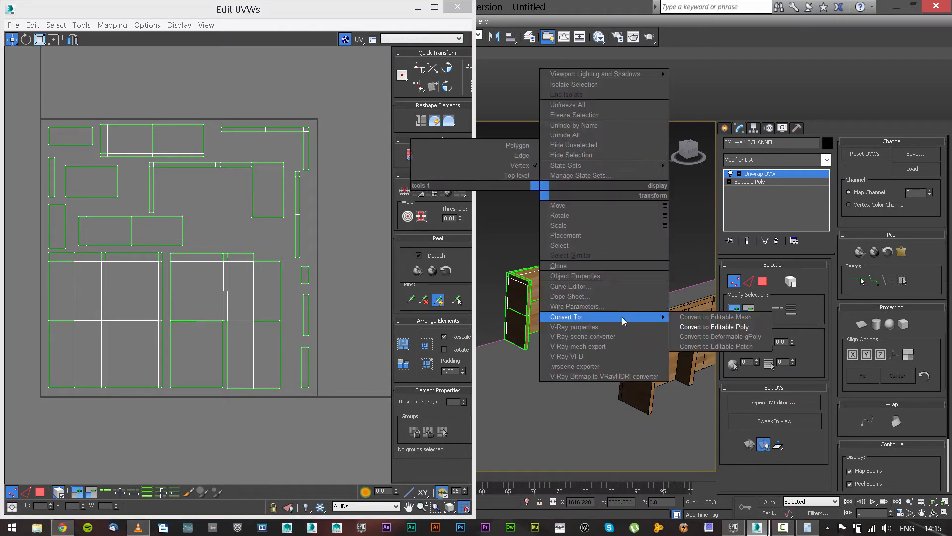
click(695, 322)
middle_drag(601, 256, 347, 223)
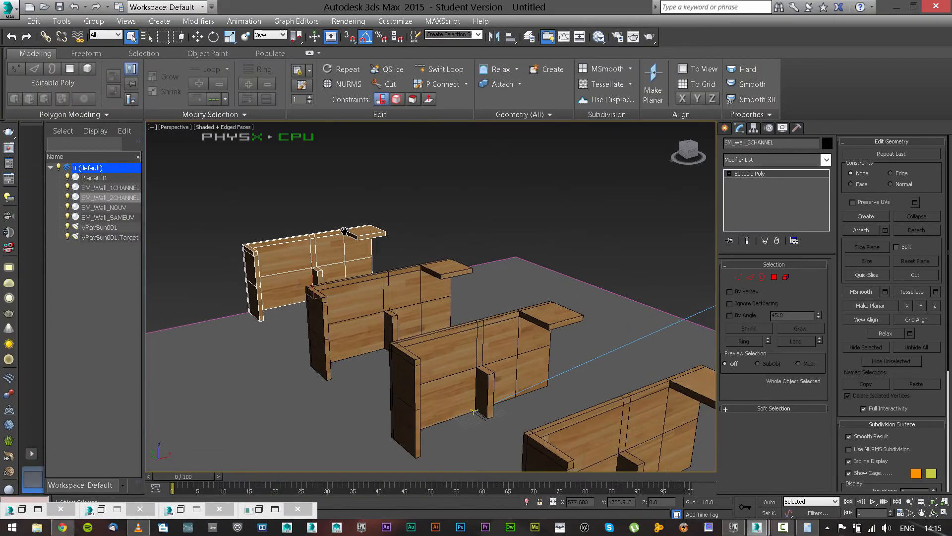
scroll(347, 223, down, 3)
alt+middle_drag(391, 309, 582, 295)
scroll(514, 285, up, 3)
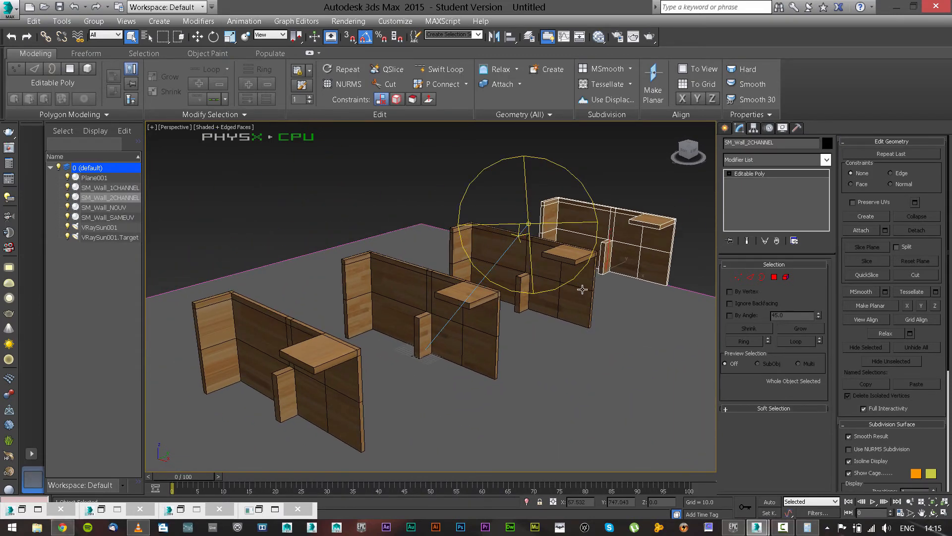
Step: Render the perspective view of the four walls and minimise the finished render's frame buffer
key(shift+q)
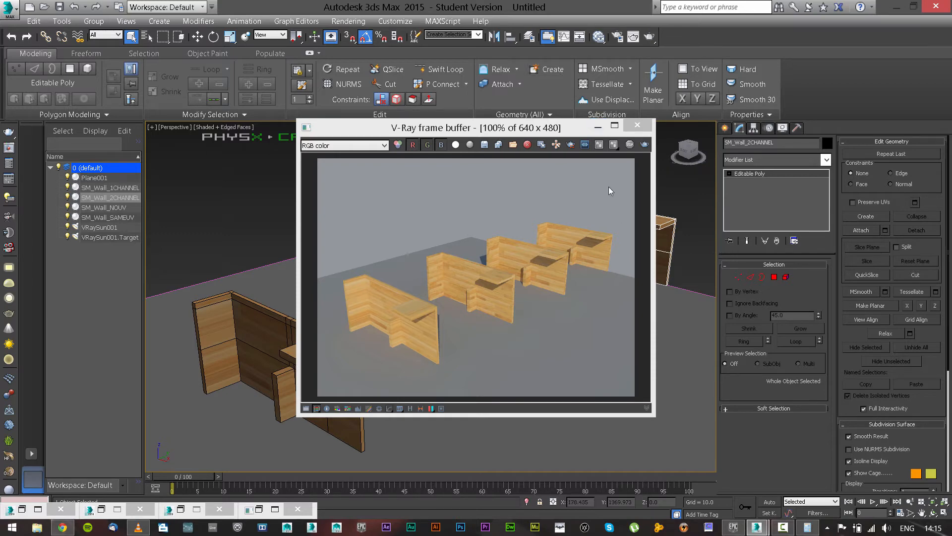
click(598, 126)
click(607, 161)
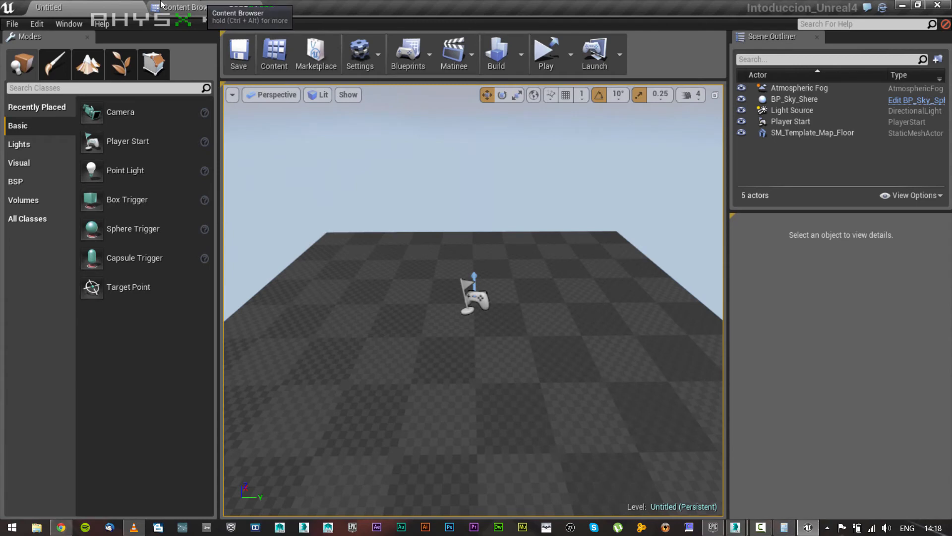
Step: In Unreal Engine, open the UserProject StaticMeshes folder in the Content Browser
click(190, 6)
click(68, 6)
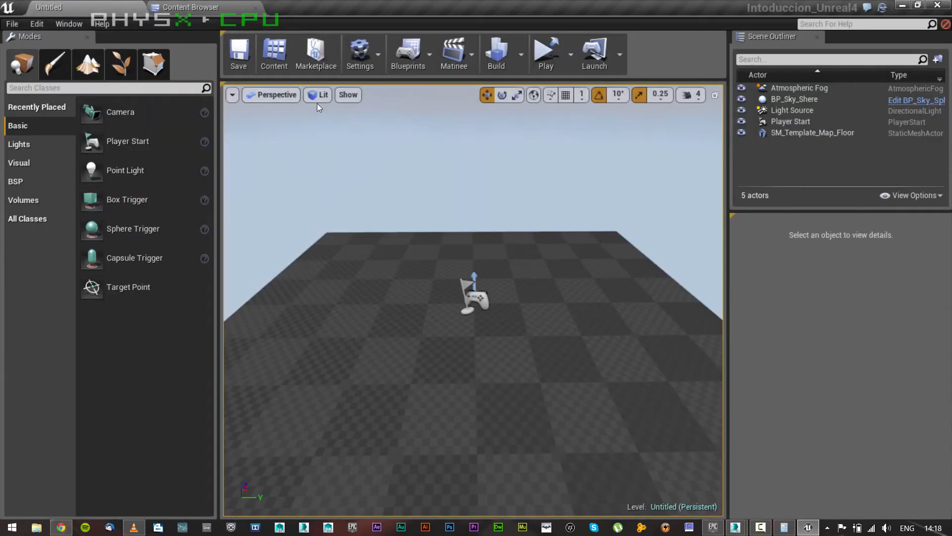
click(195, 7)
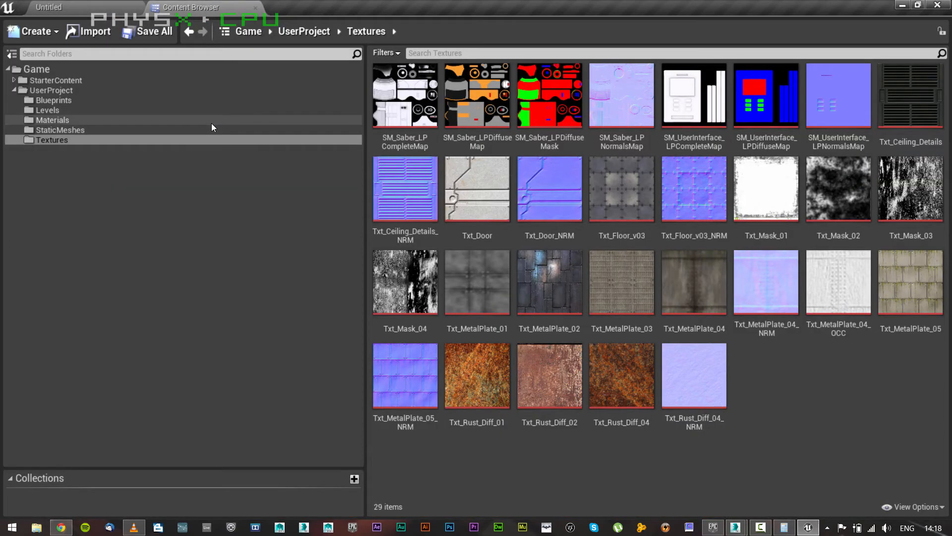
click(124, 131)
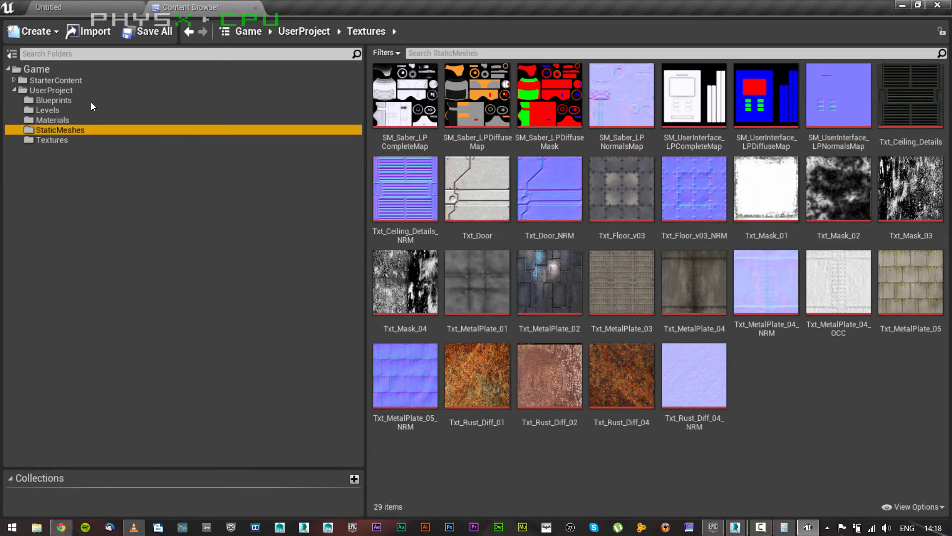
Step: Choose the wall mesh files from the Sixth Lesson project's export folder for import into the StaticMeshes folder
right_click(733, 287)
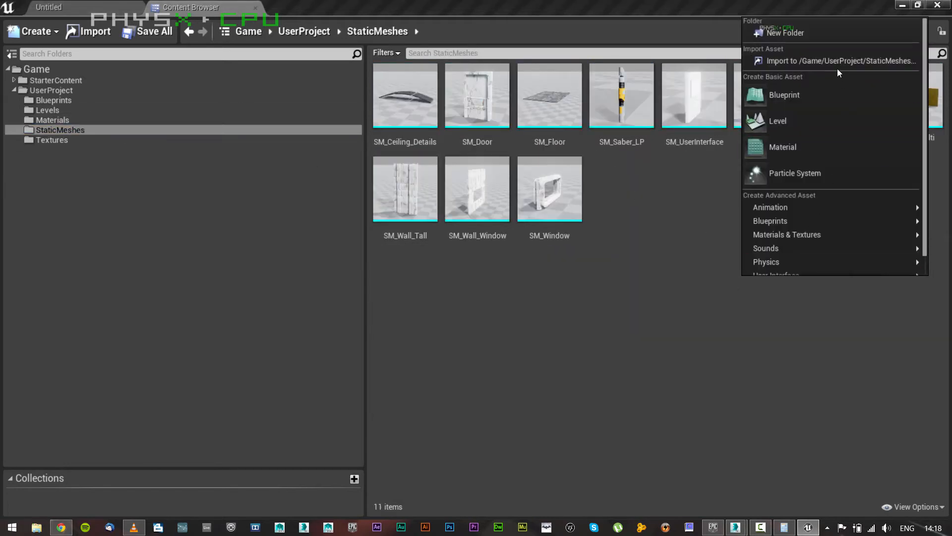
click(837, 61)
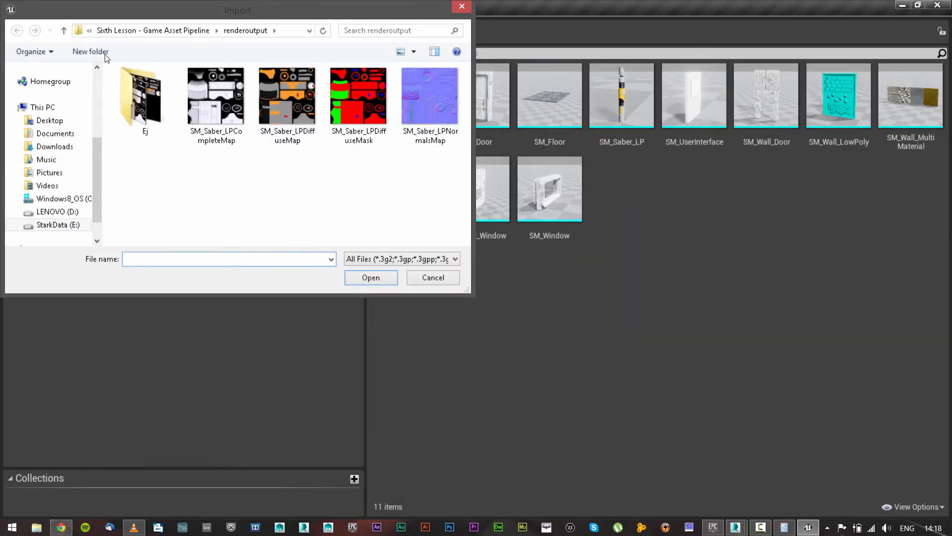
click(124, 31)
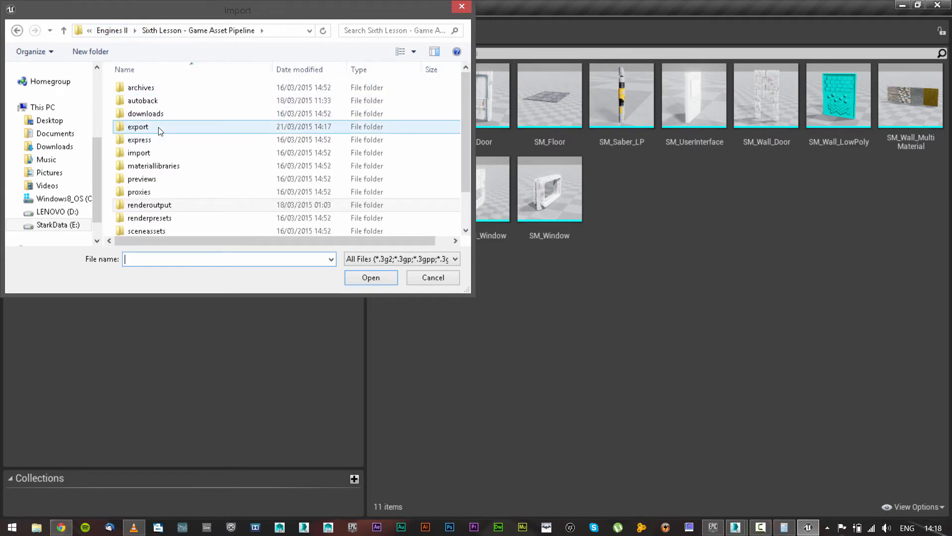
double_click(138, 127)
drag(159, 174, 205, 101)
click(350, 277)
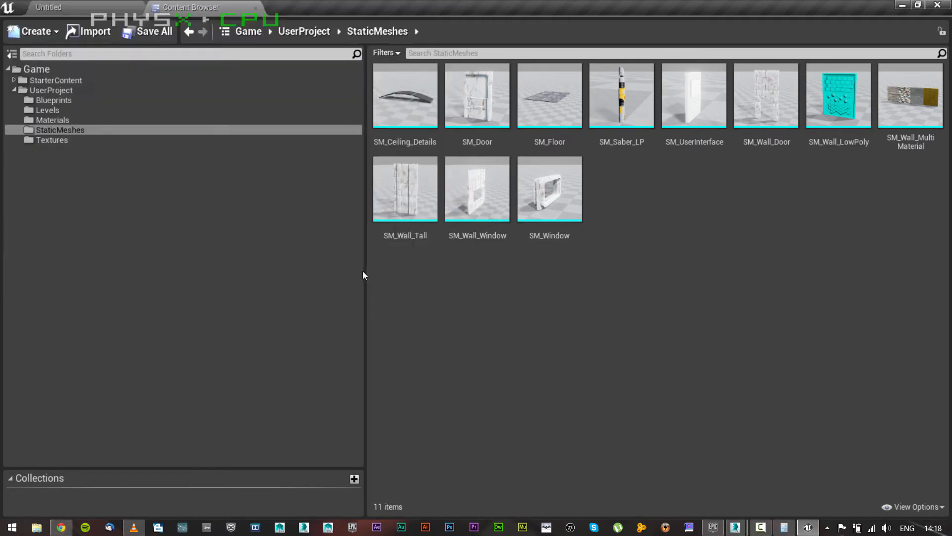
Step: Import SM_Wall_1Channel with Generate Lightmap UVs, Import Materials and Import Textures turned off
drag(473, 201, 463, 15)
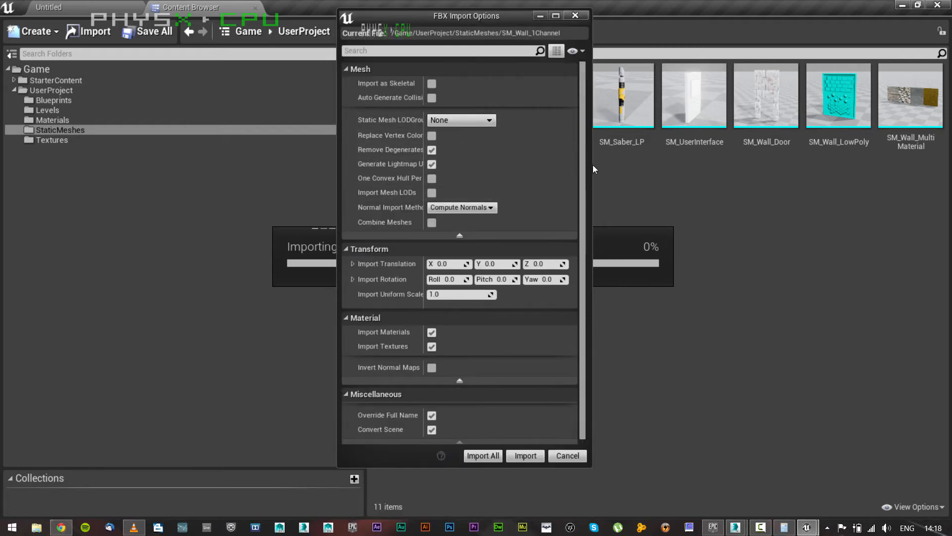
drag(426, 172, 493, 168)
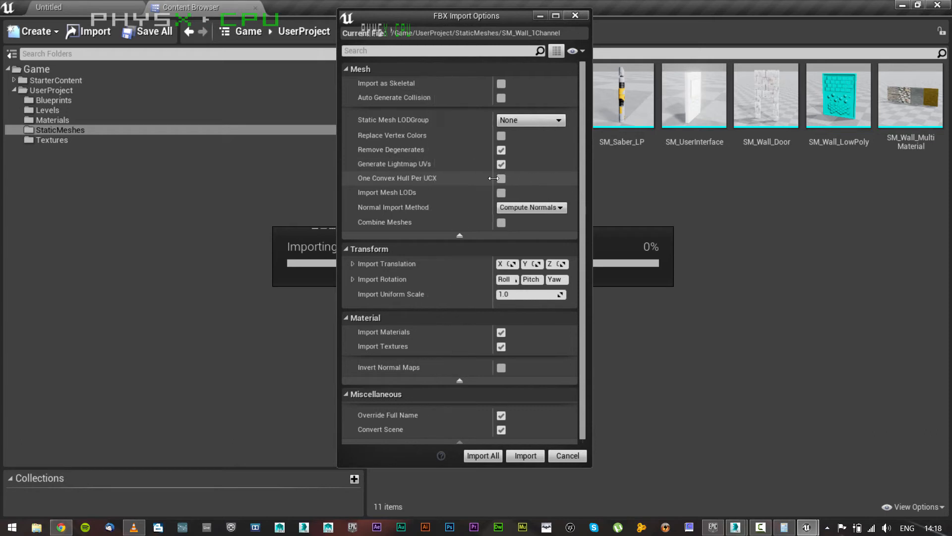
click(502, 164)
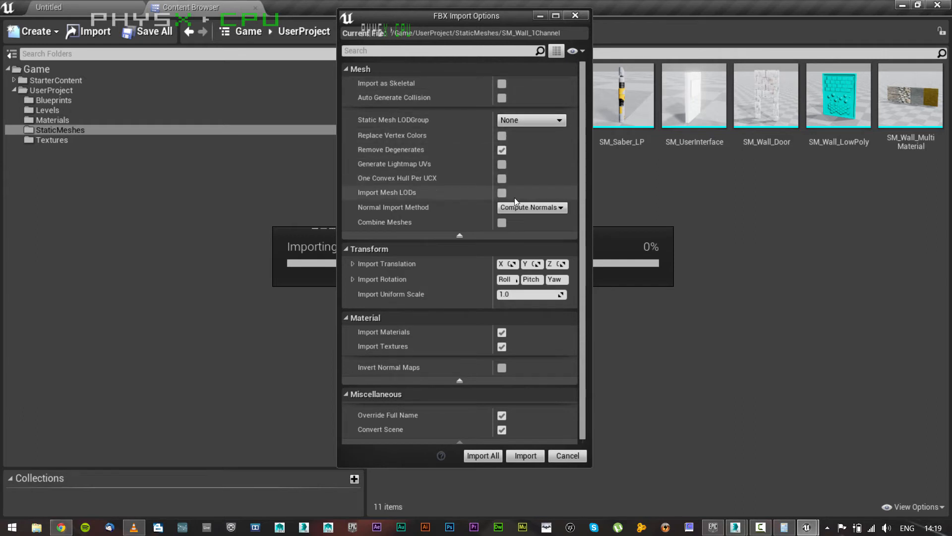
scroll(570, 330, down, 1)
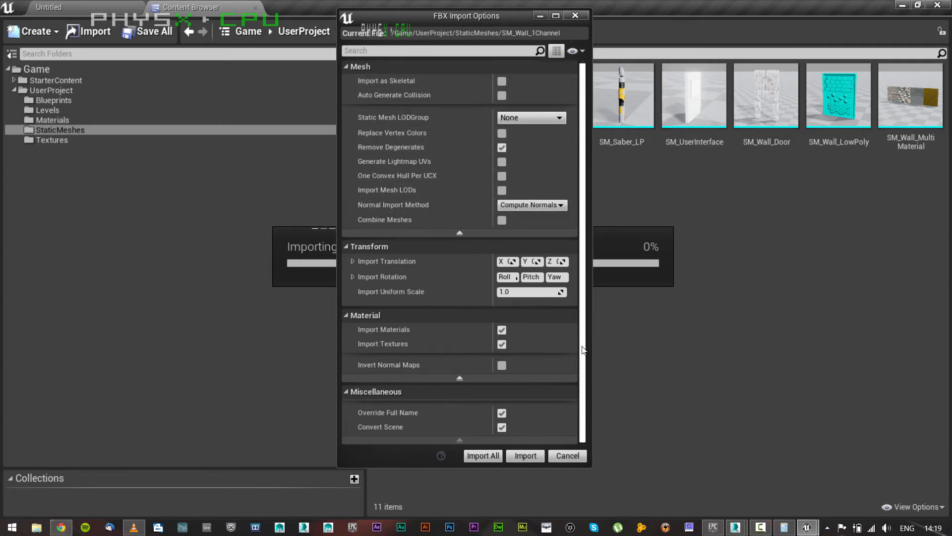
click(503, 330)
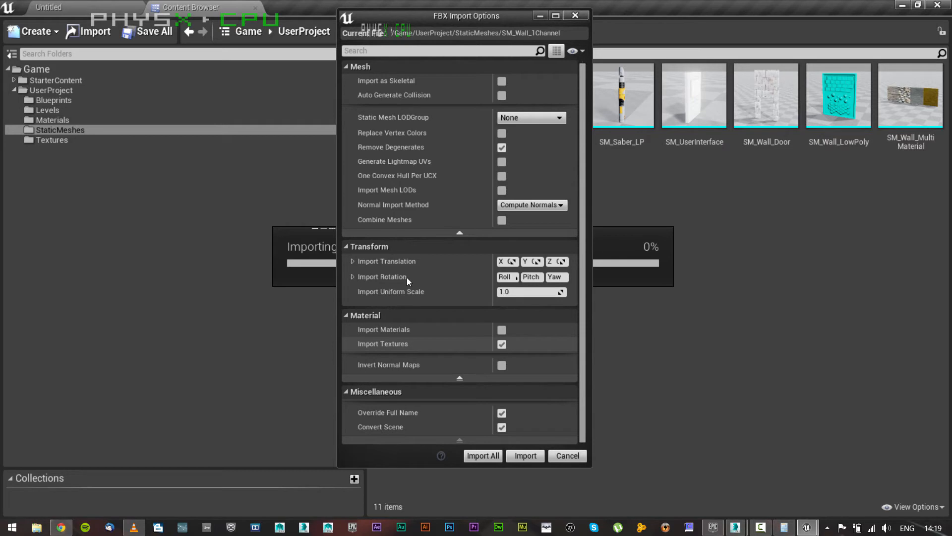
click(502, 344)
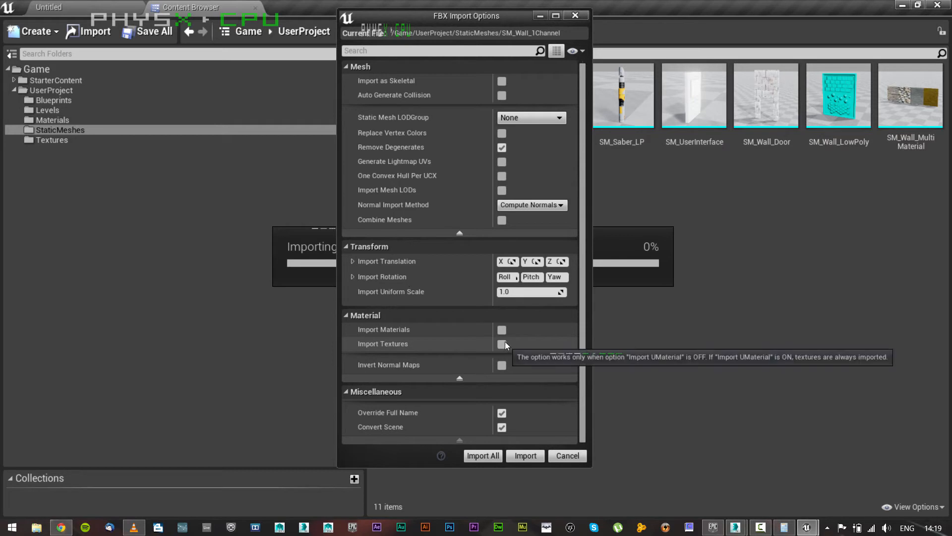
click(527, 457)
Step: Import SM_Wall_2Channel and all remaining wall files with the same FBX settings
drag(507, 211, 495, 50)
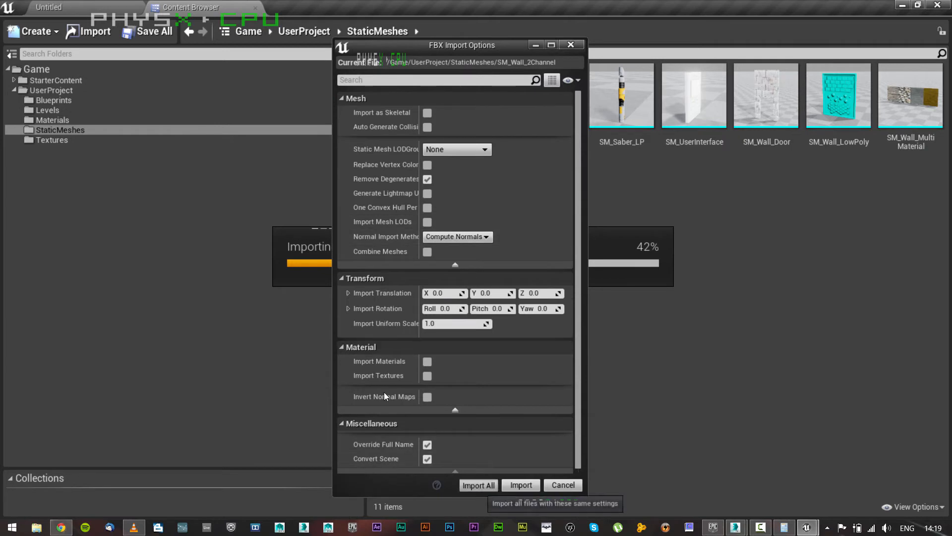
click(479, 484)
click(579, 367)
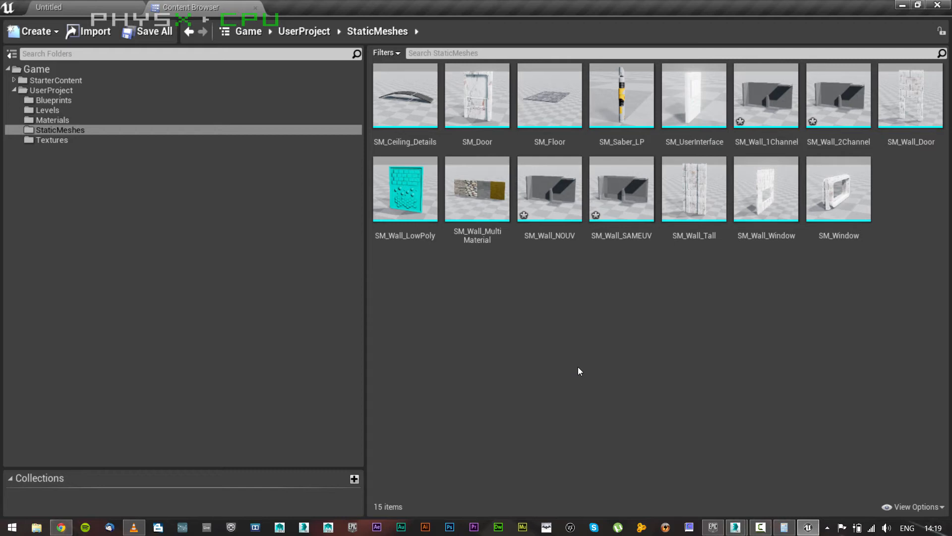
click(766, 97)
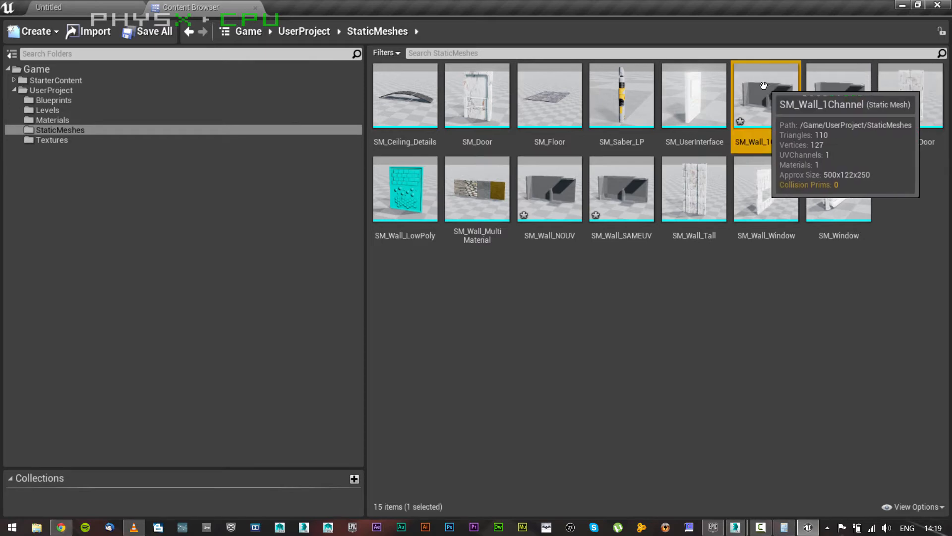
ctrl+click(830, 91)
ctrl+click(549, 188)
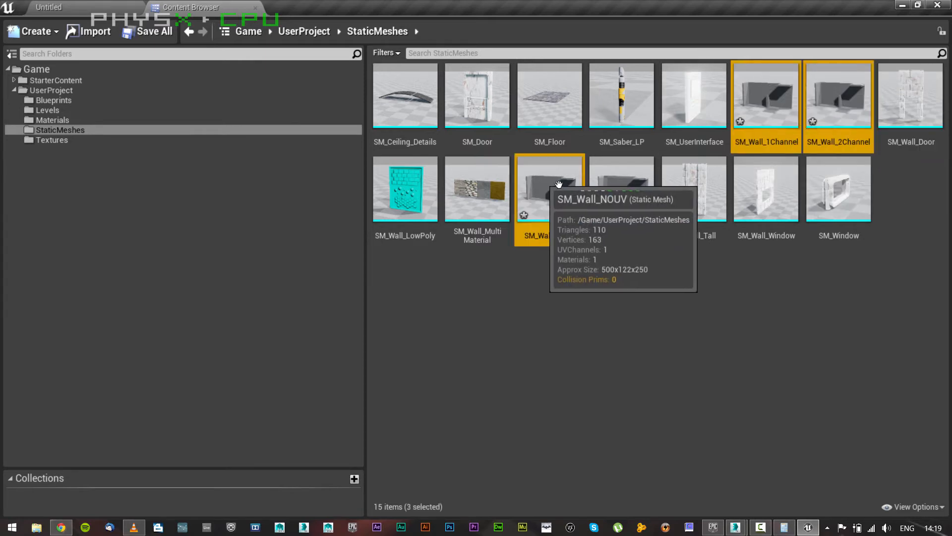
ctrl+click(621, 188)
click(633, 285)
Step: Place SM_Wall_1Channel, SM_Wall_2Channel, SM_Wall_NOUV and SM_Wall_SAMEUV together on the floor of the level
click(767, 100)
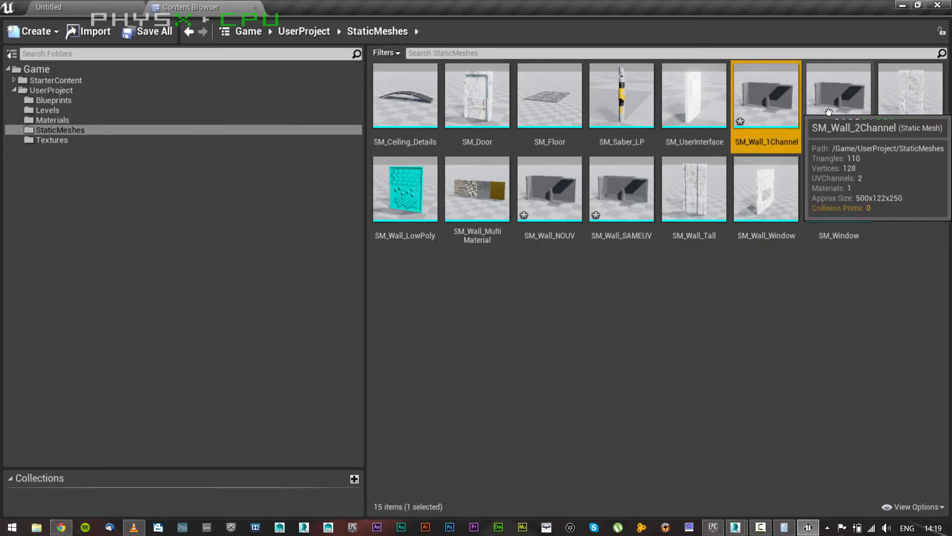
ctrl+click(846, 102)
ctrl+click(550, 189)
ctrl+click(622, 188)
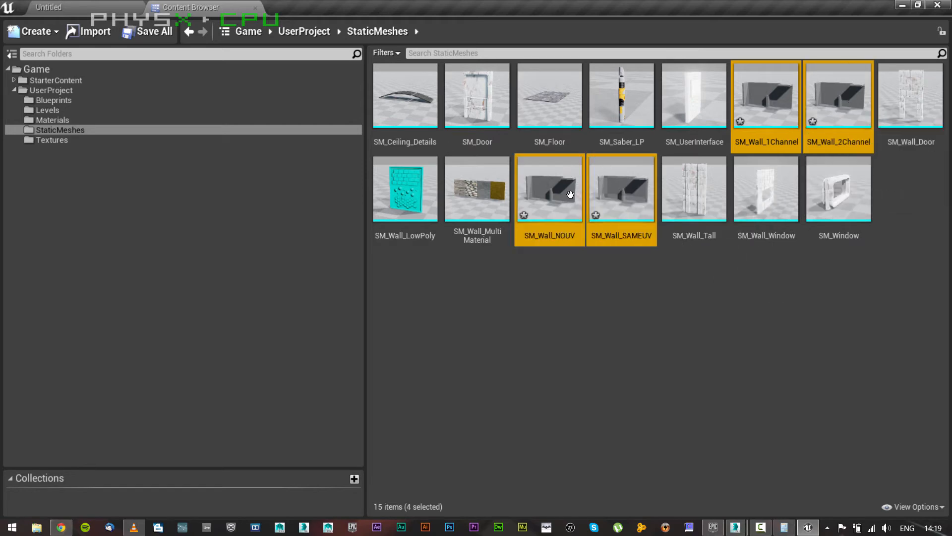
drag(550, 191, 515, 274)
Step: Move the four selected walls across the floor to about X -14.7 and Y 212
scroll(515, 275, down, 3)
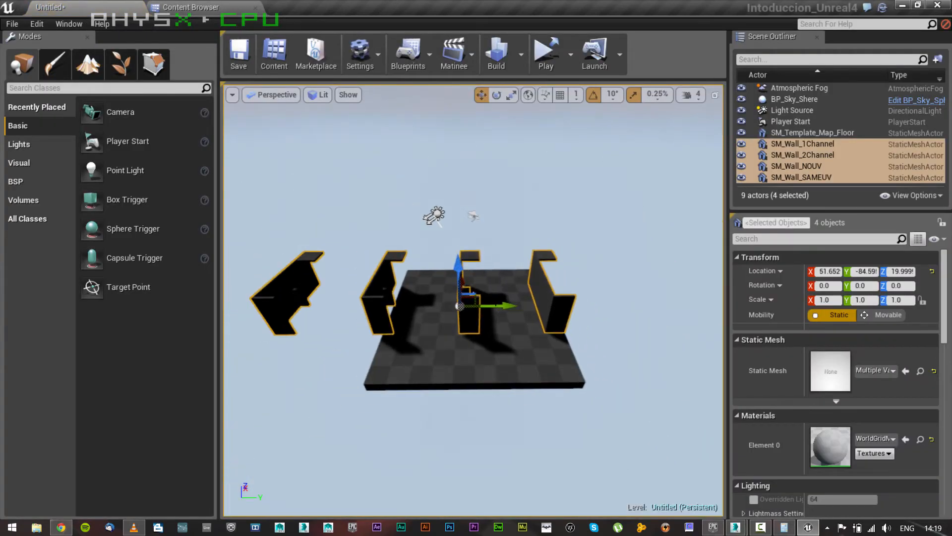
drag(501, 308, 549, 311)
alt+drag(662, 328, 462, 352)
alt+drag(538, 325, 578, 318)
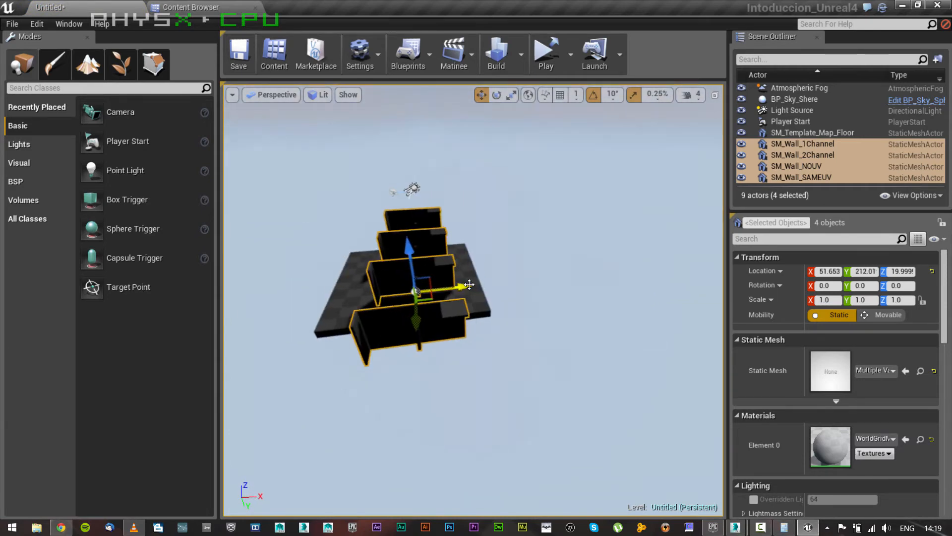
drag(468, 284, 455, 286)
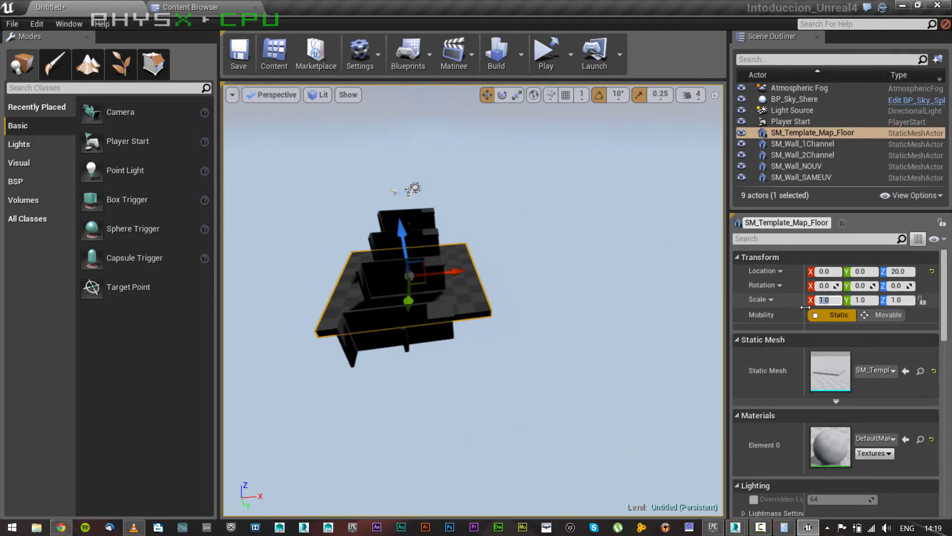
Step: Scale SM_Template_Map_Floor to 5 on the X, Y and Z axes, and deselect it
text(5)
key(Tab)
text(5)
key(Tab)
text(5)
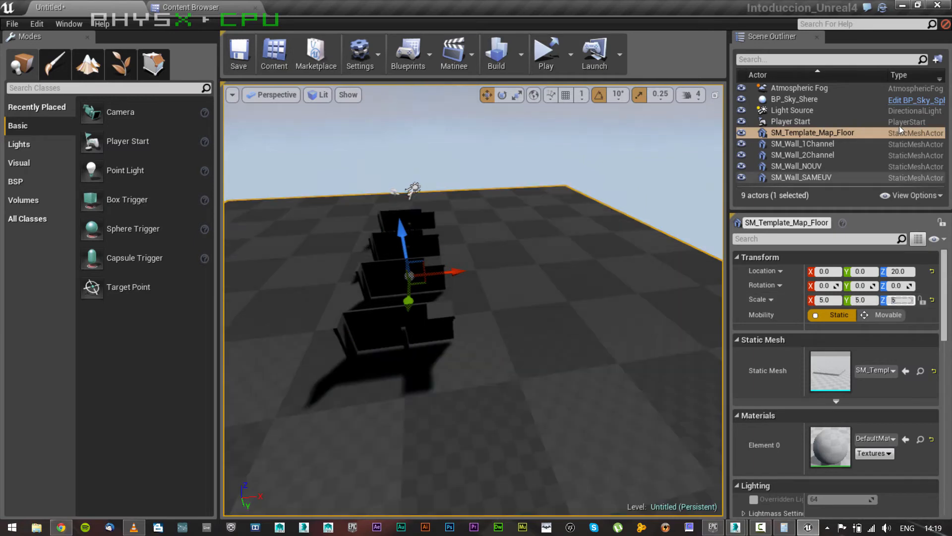
click(529, 165)
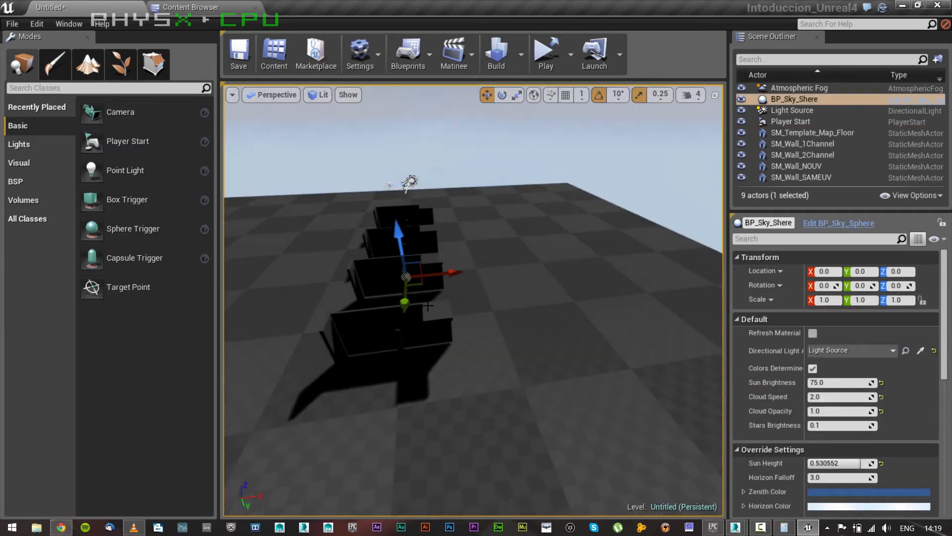
Step: Examine the lighting on SM_Wall_NOUV up close and on the whole row of walls from several angles
click(403, 292)
key(f)
alt+drag(419, 302, 447, 315)
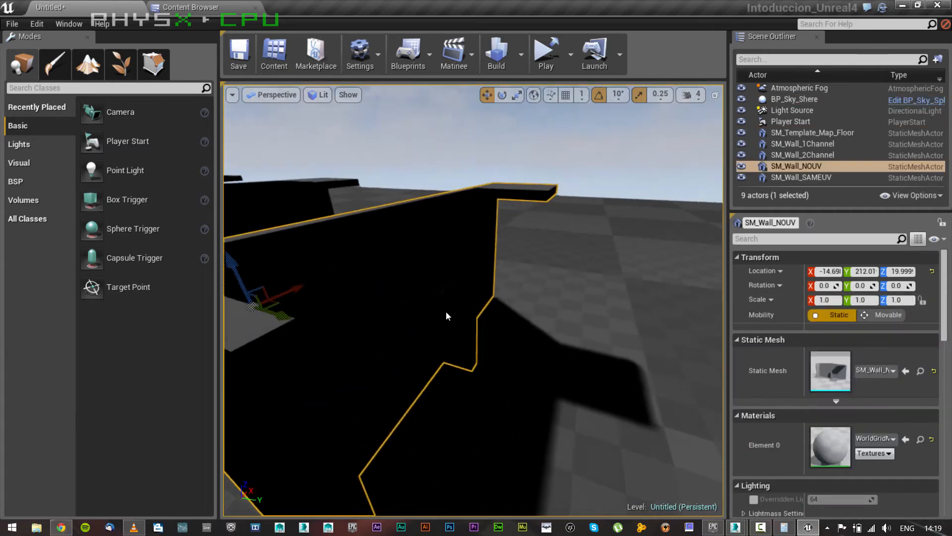
scroll(446, 314, down, 3)
mouse_move(418, 303)
alt+middle_down()
mouse_move(405, 299)
mouse_move(430, 310)
alt+middle_up()
scroll(482, 291, down, 4)
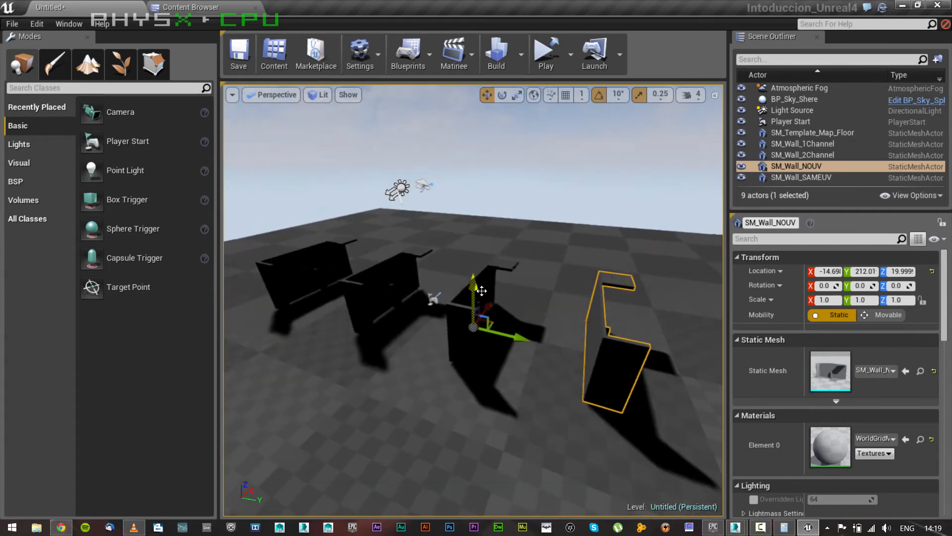
alt+drag(482, 291, 441, 287)
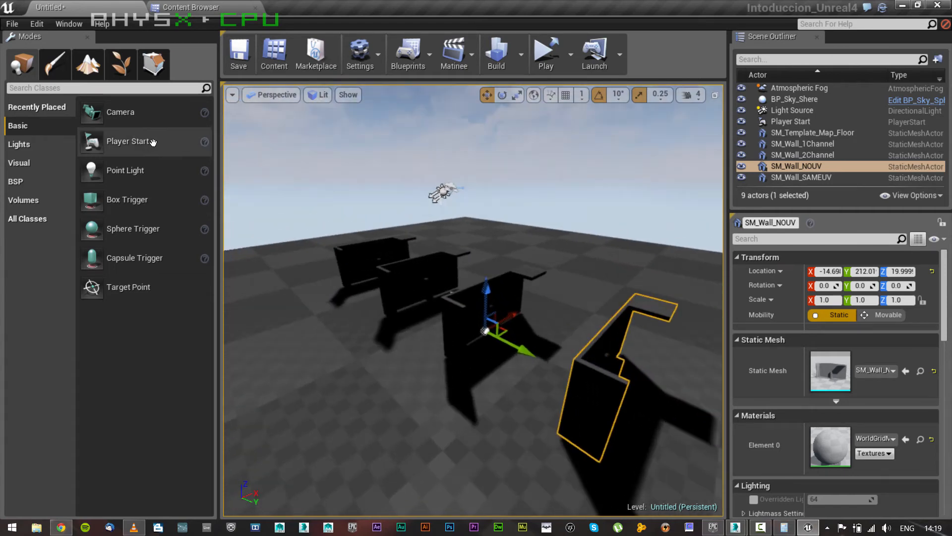
Step: Add a Sky Light on the floor beside the walls and set its Indirect Lighting Intensity to 3
click(54, 148)
drag(164, 140, 309, 375)
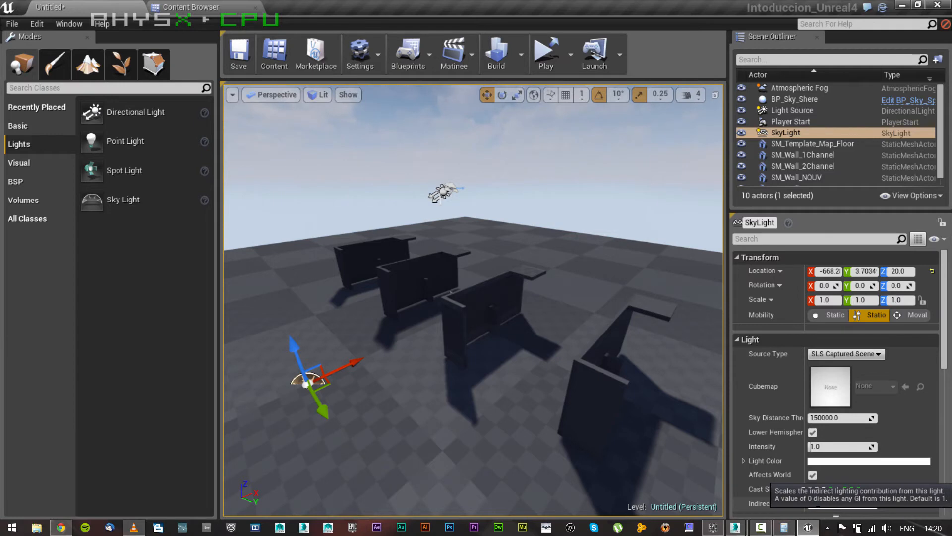
text(3)
key(Return)
Step: Inspect the shading of the four walls from the shelf side, selecting each in turn and framing SM_Wall_NOUV
click(489, 322)
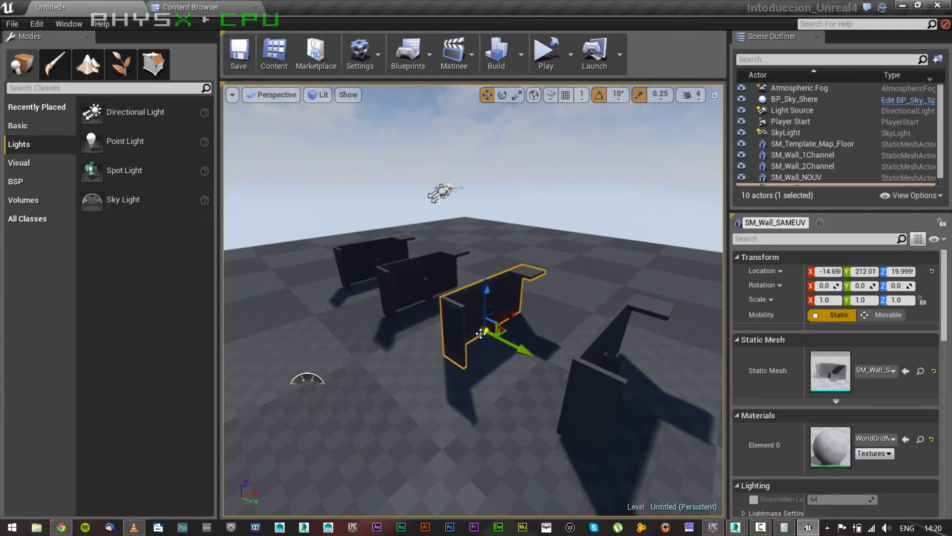
right_drag(488, 322, 524, 312)
key(s)
mouse_move(524, 312)
alt+mouse_down()
mouse_move(534, 311)
mouse_move(516, 326)
alt+mouse_up()
alt+right_drag(516, 326, 504, 328)
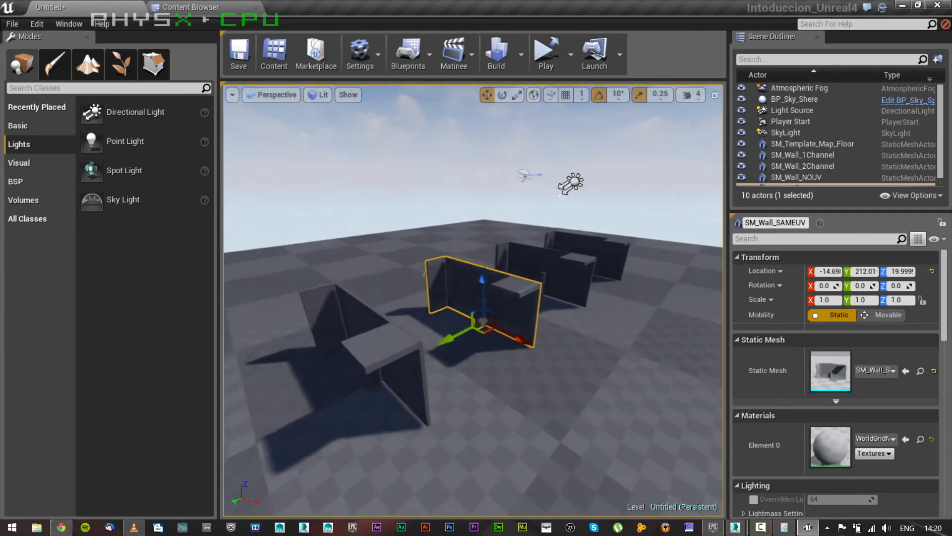
click(354, 346)
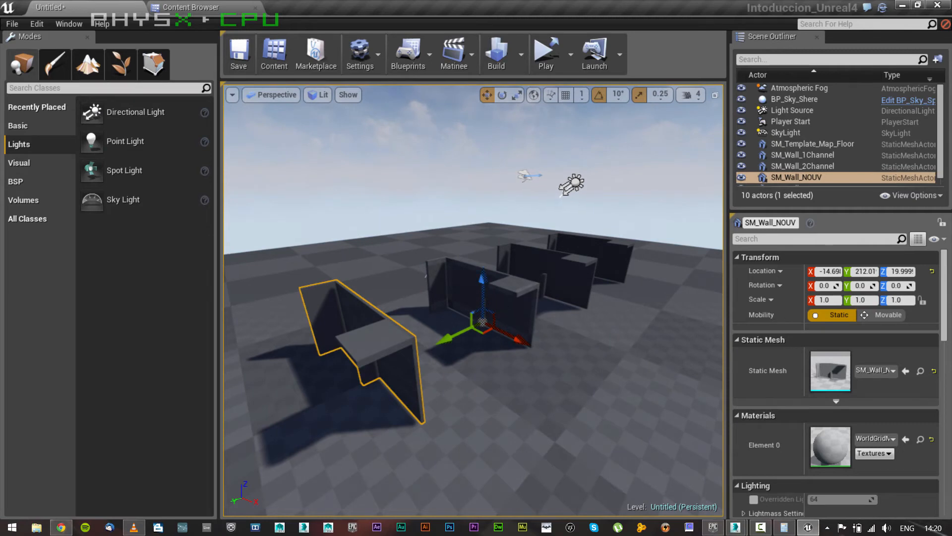
click(471, 291)
click(553, 266)
click(581, 252)
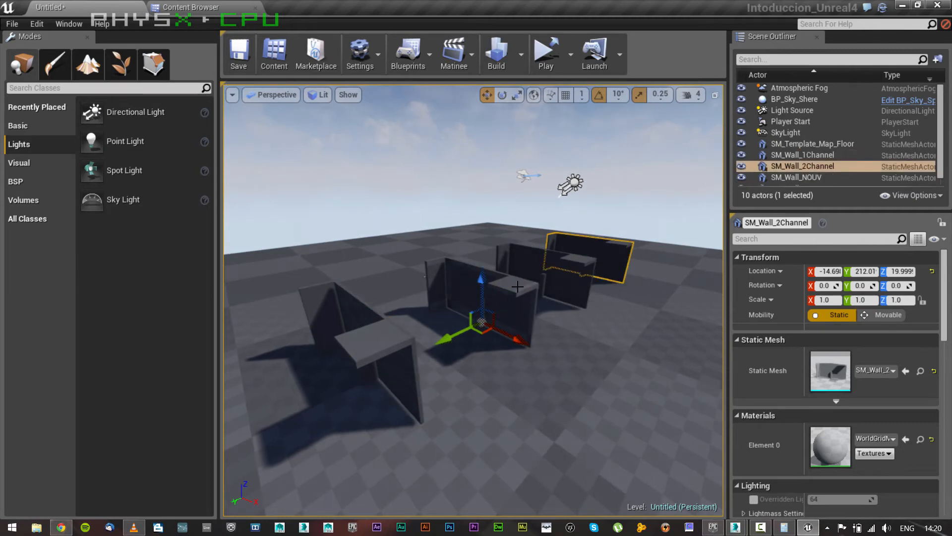
click(381, 357)
key(f)
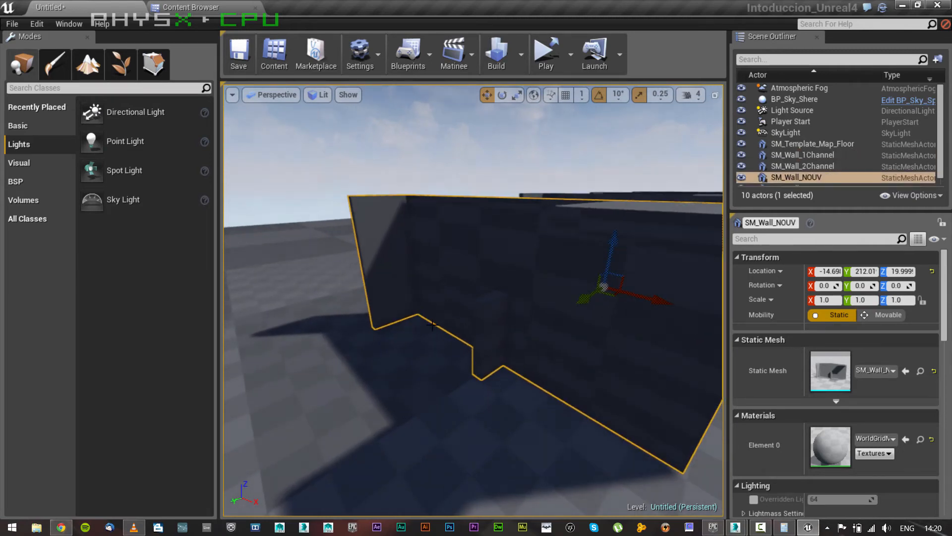
Step: Inspect the shading of SM_Wall_NOUV up close and from farther away, from the shelf side
alt+drag(590, 307, 627, 314)
mouse_move(640, 308)
alt+middle_down()
mouse_move(652, 290)
mouse_move(626, 313)
alt+middle_up()
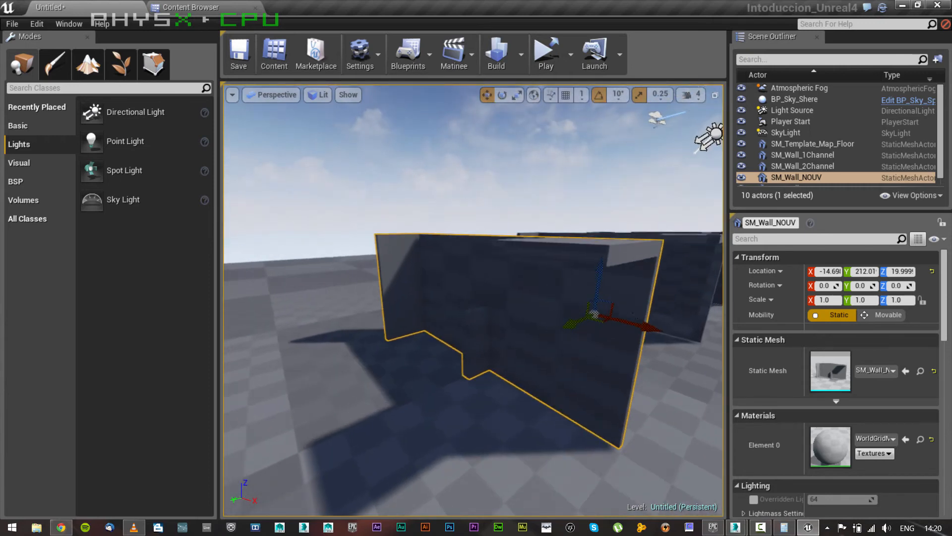
scroll(570, 304, up, 4)
scroll(526, 274, down, 3)
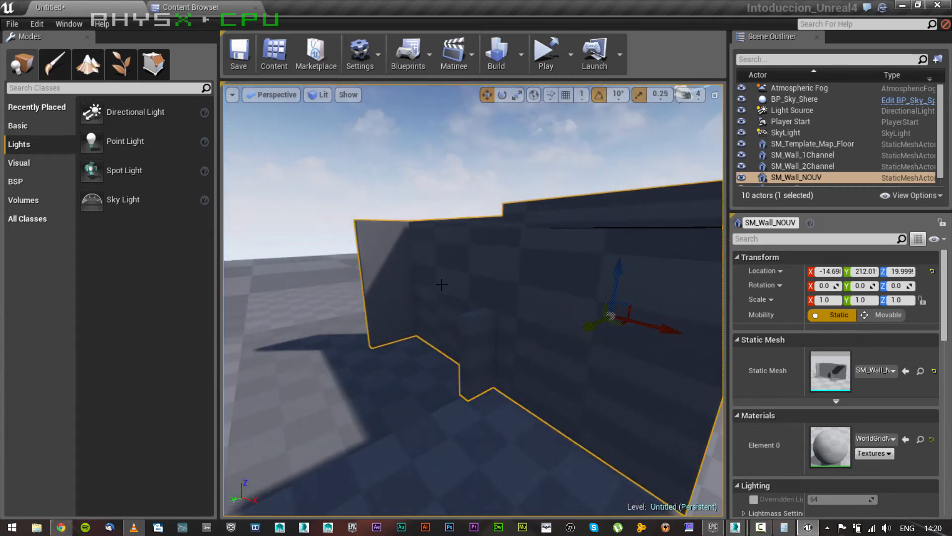
scroll(426, 278, down, 4)
mouse_move(426, 279)
alt+mouse_down()
mouse_move(414, 305)
mouse_move(343, 348)
mouse_move(337, 327)
mouse_move(392, 238)
mouse_move(431, 273)
mouse_move(437, 266)
alt+mouse_up()
Step: Compare the shading of SM_Wall_SAMEUV, SM_Wall_1Channel and SM_Wall_2Channel, selecting and framing each wall in turn
click(622, 237)
key(f)
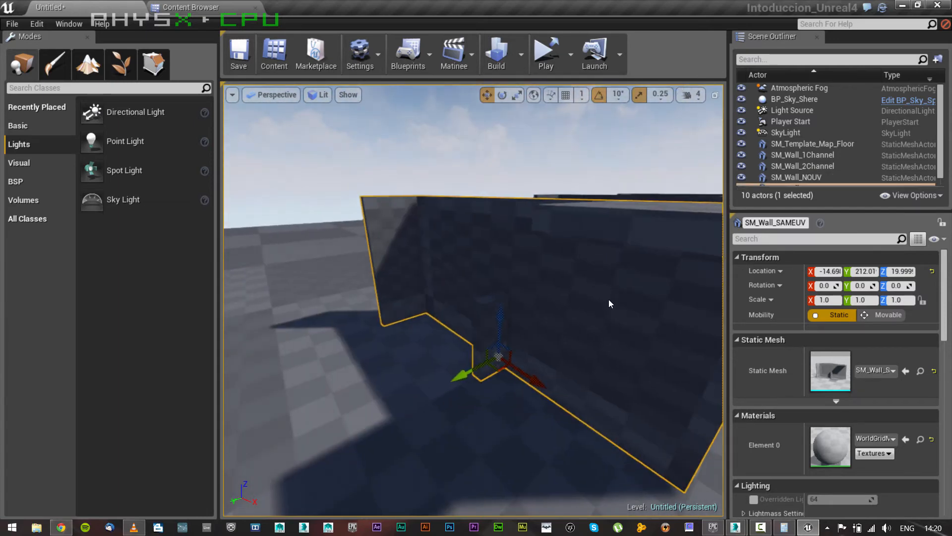
alt+drag(610, 304, 660, 278)
click(666, 214)
key(f)
scroll(625, 294, down, 5)
scroll(665, 285, down, 3)
alt+drag(538, 281, 529, 255)
click(549, 252)
key(f)
scroll(574, 305, down, 10)
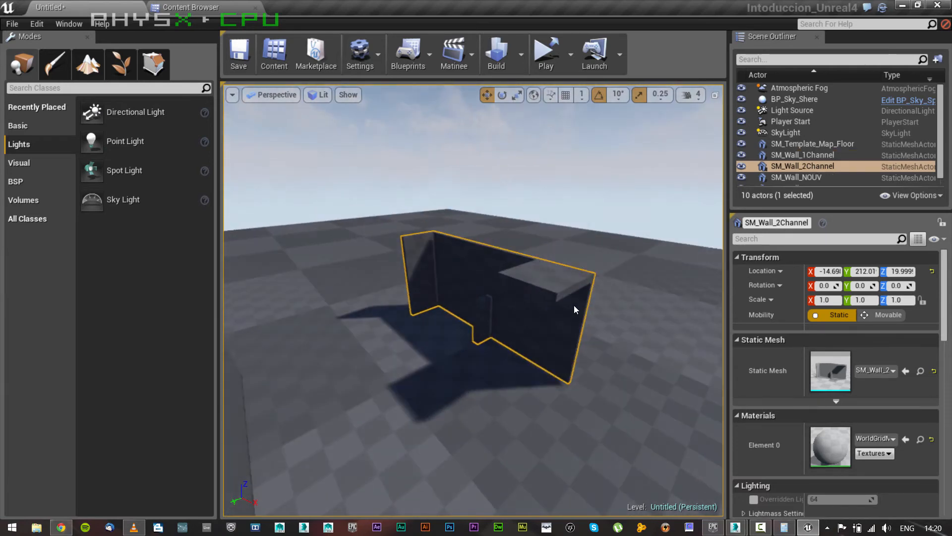
Step: Rotate the Light Source around its Z axis to about -162 degrees so the light strikes the walls' shelf side
alt+drag(454, 324, 443, 353)
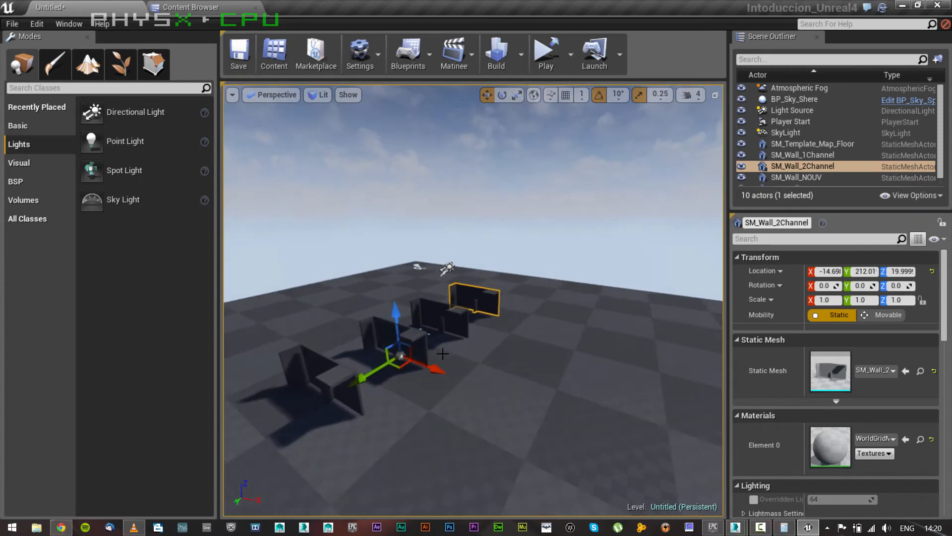
click(812, 132)
click(796, 111)
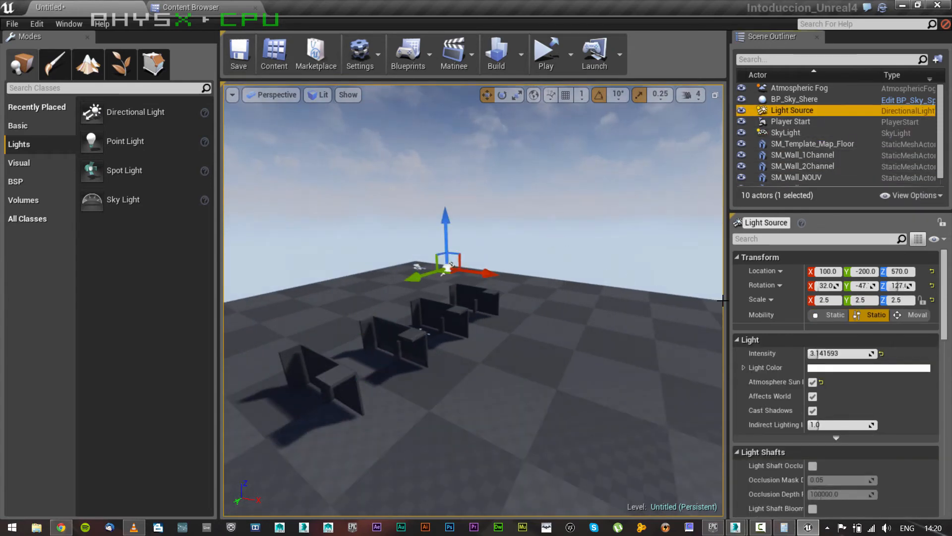
key(e)
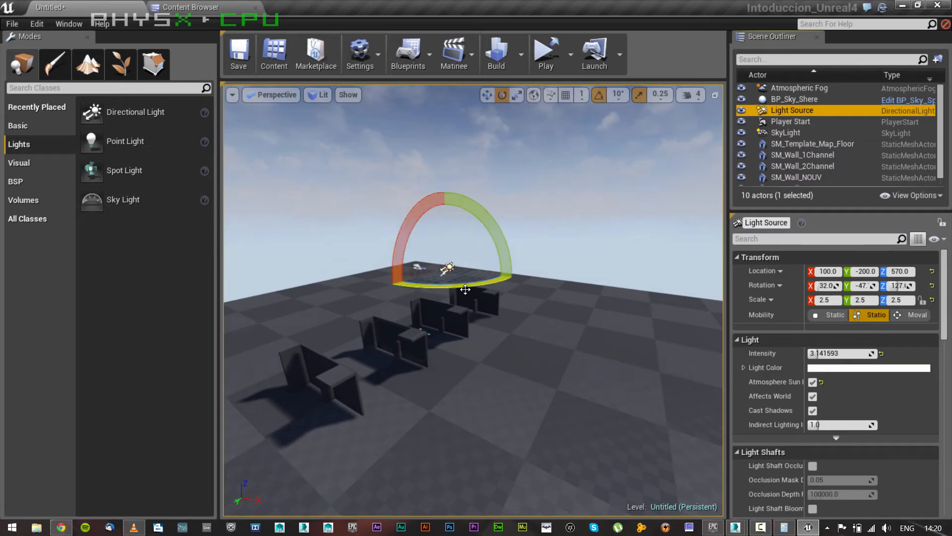
drag(465, 289, 437, 279)
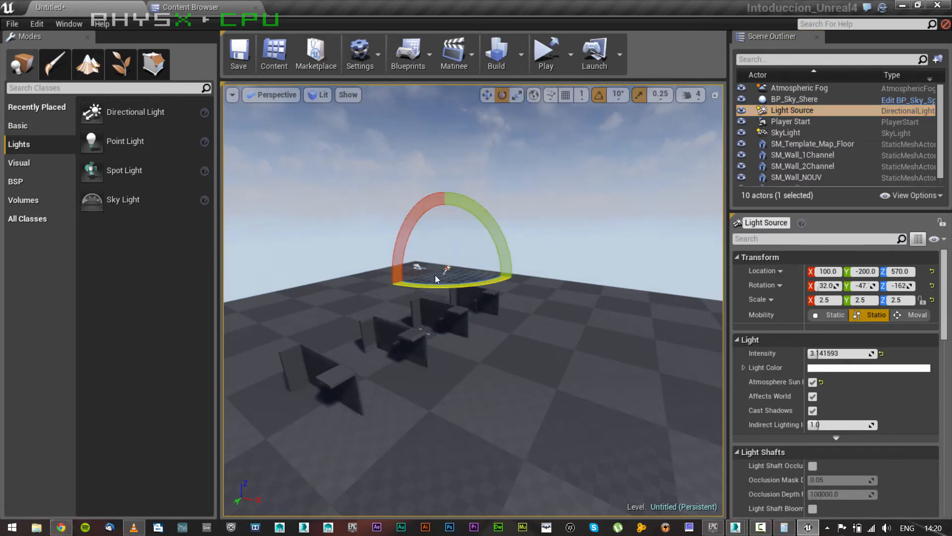
Step: Inspect SM_Wall_SAMEUV and its neighbouring walls under the changed light direction
click(380, 331)
key(f)
alt+drag(386, 353, 456, 369)
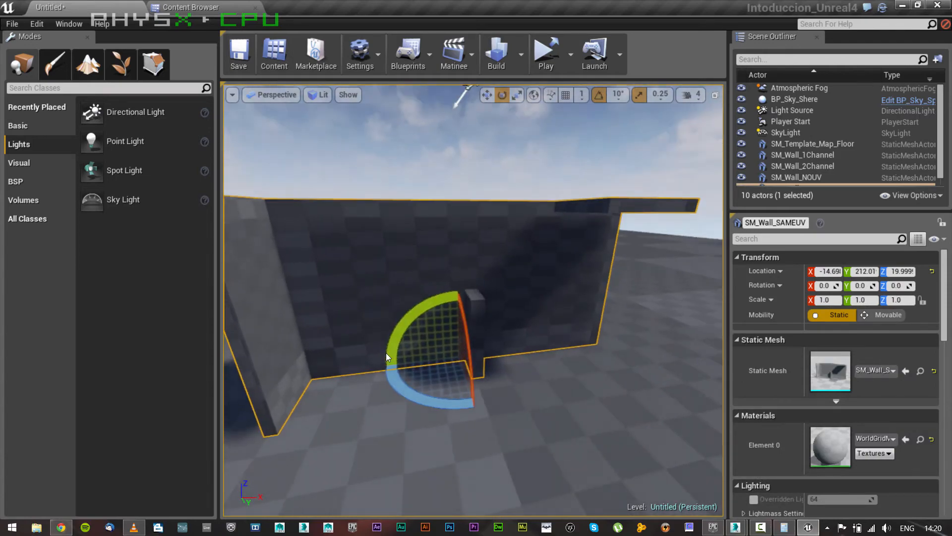
scroll(387, 353, down, 5)
alt+drag(387, 352, 528, 347)
drag(595, 298, 488, 311)
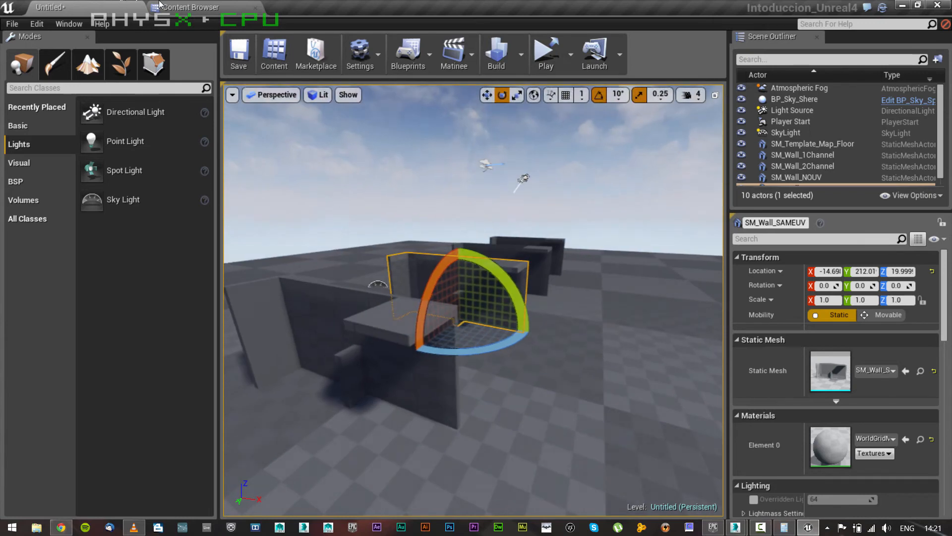
Step: Apply the M_Basic_Wall material from the StarterContent Materials folder to SM_Wall_NOUV
click(184, 7)
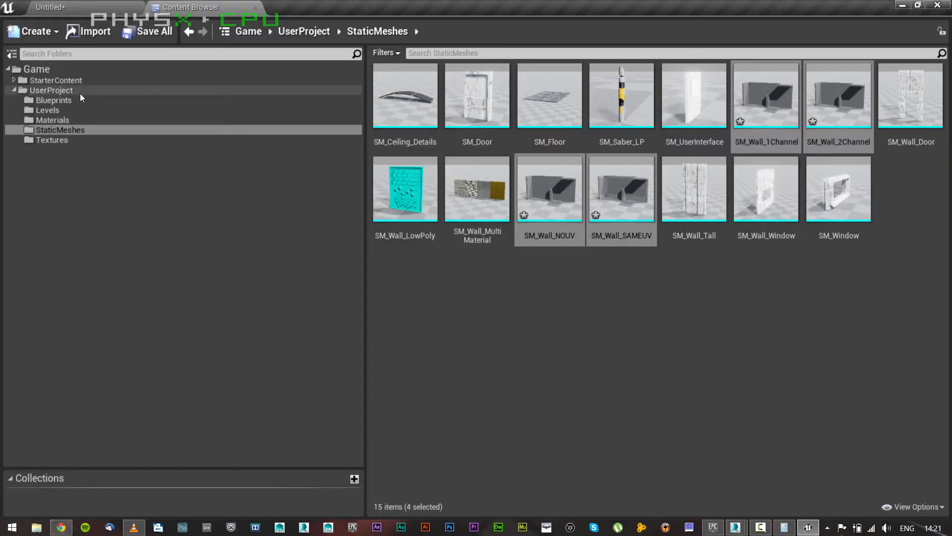
click(70, 120)
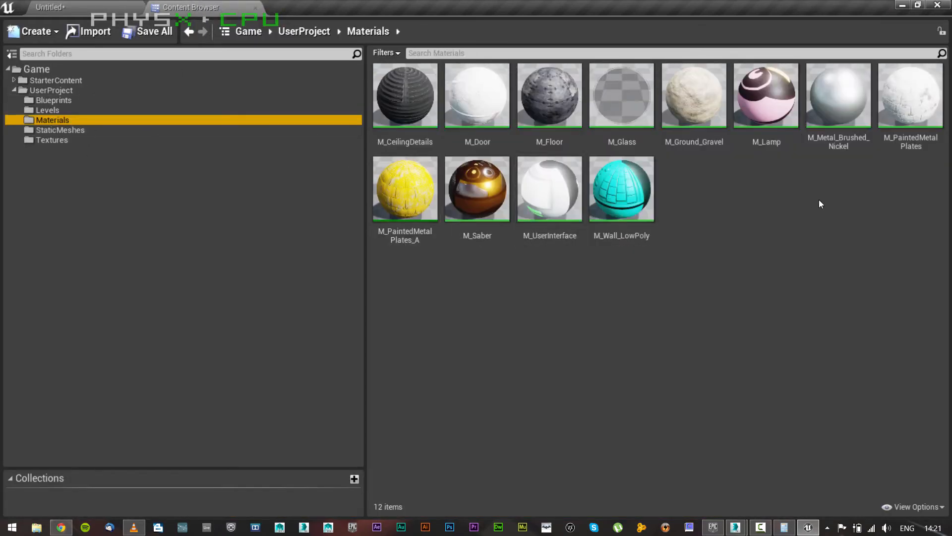
click(14, 79)
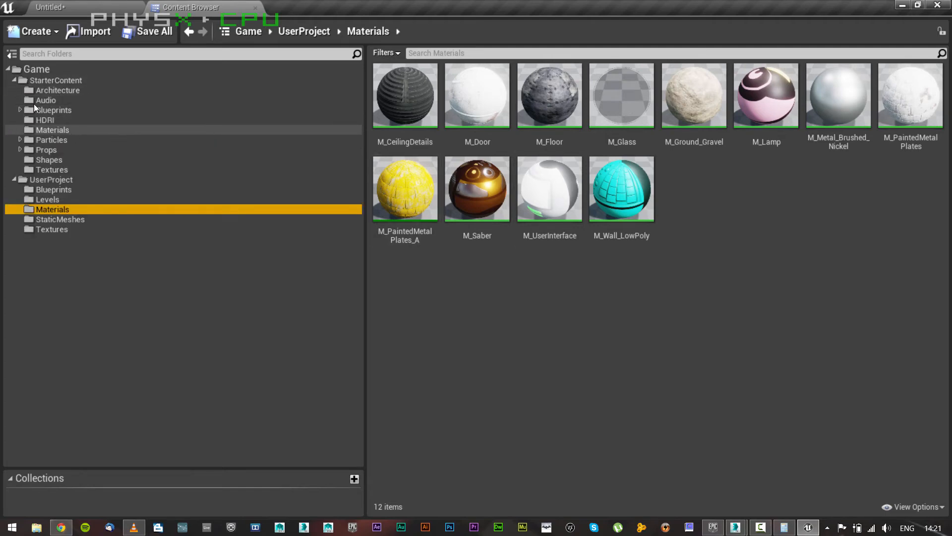
click(52, 130)
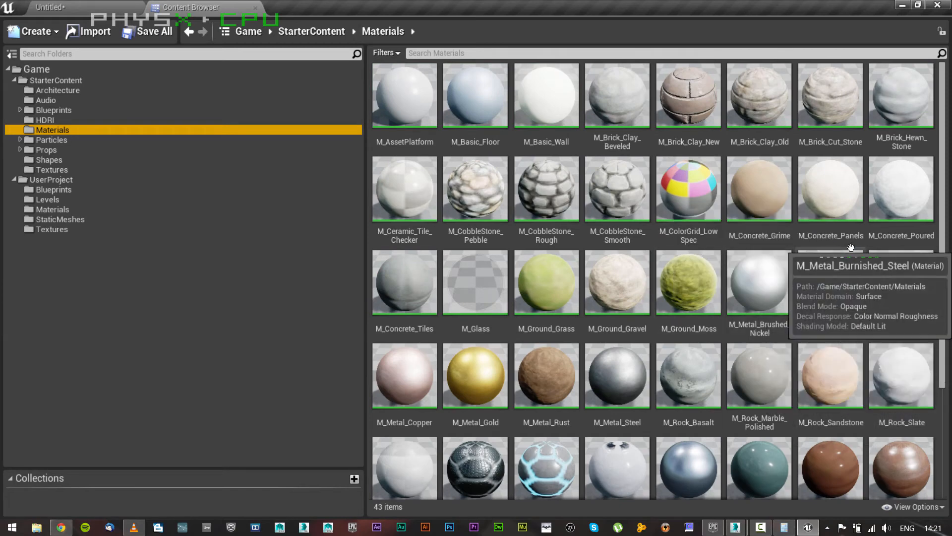
click(496, 119)
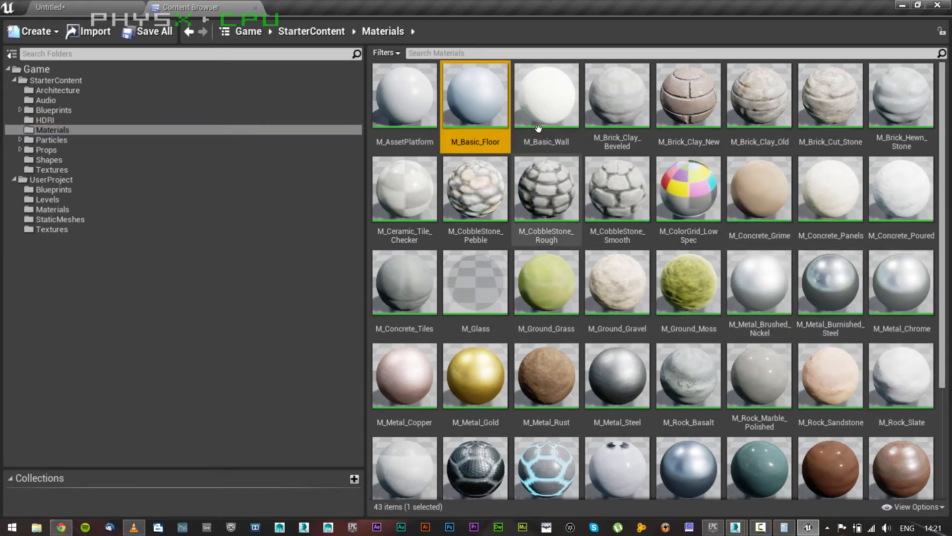
click(536, 121)
drag(549, 124, 379, 352)
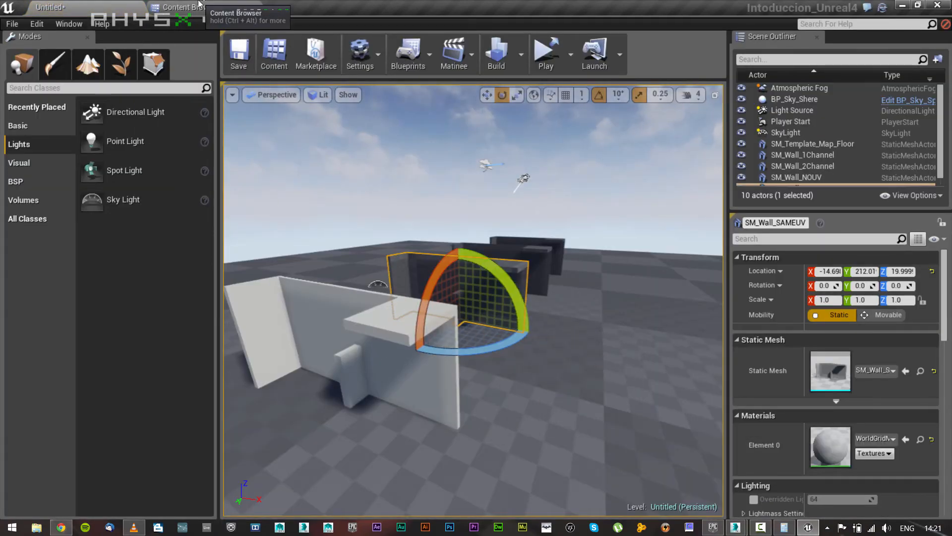
Step: Apply M_Basic_Wall to the other three walls, SM_Wall_SAMEUV, SM_Wall_1Channel and SM_Wall_2Channel
click(198, 5)
drag(545, 114, 415, 281)
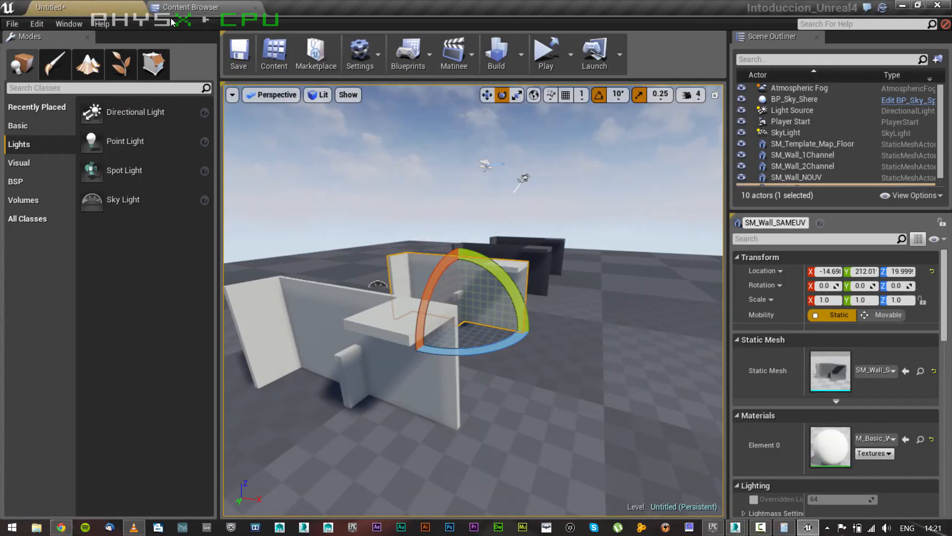
click(178, 8)
drag(546, 109, 422, 199)
click(181, 7)
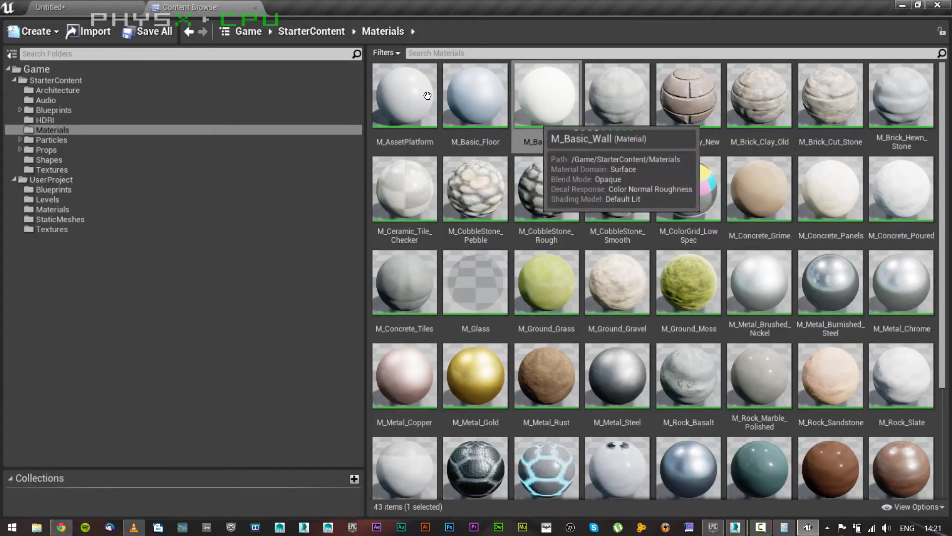
drag(545, 95, 562, 240)
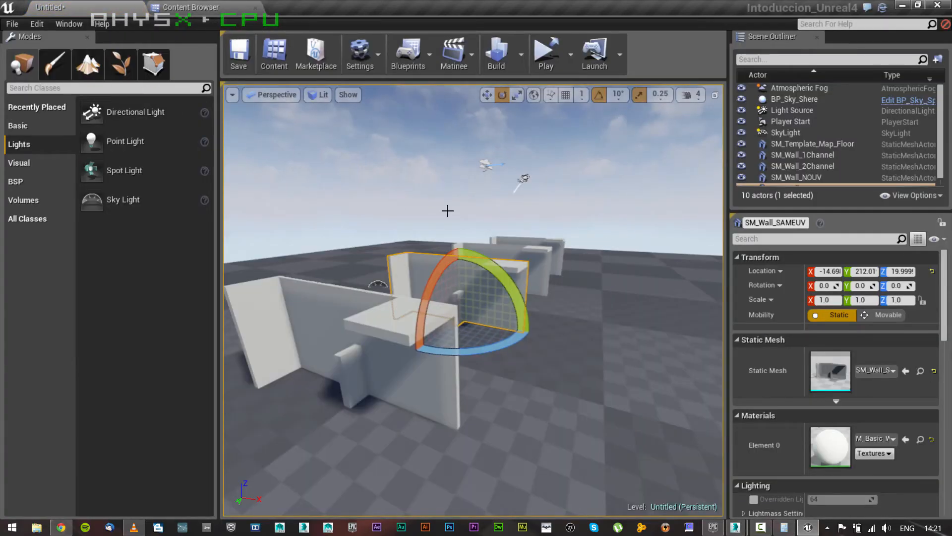
Step: Examine the white material's shading on SM_Wall_2Channel up close and on the whole row of walls
click(511, 272)
key(f)
alt+drag(511, 274, 519, 287)
scroll(520, 287, down, 7)
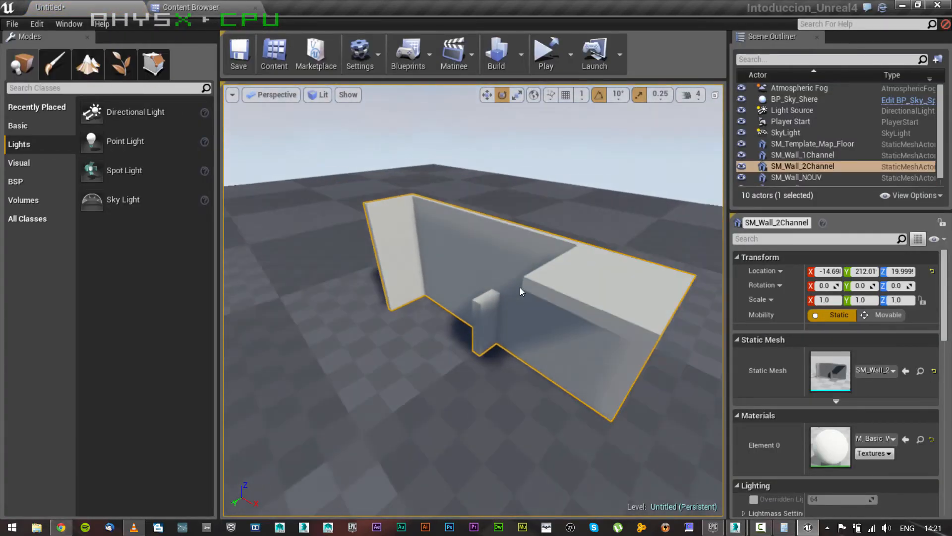
scroll(403, 320, down, 2)
scroll(404, 320, down, 3)
middle_drag(345, 360, 466, 310)
middle_drag(426, 360, 385, 345)
alt+drag(386, 345, 386, 308)
alt+drag(449, 303, 469, 334)
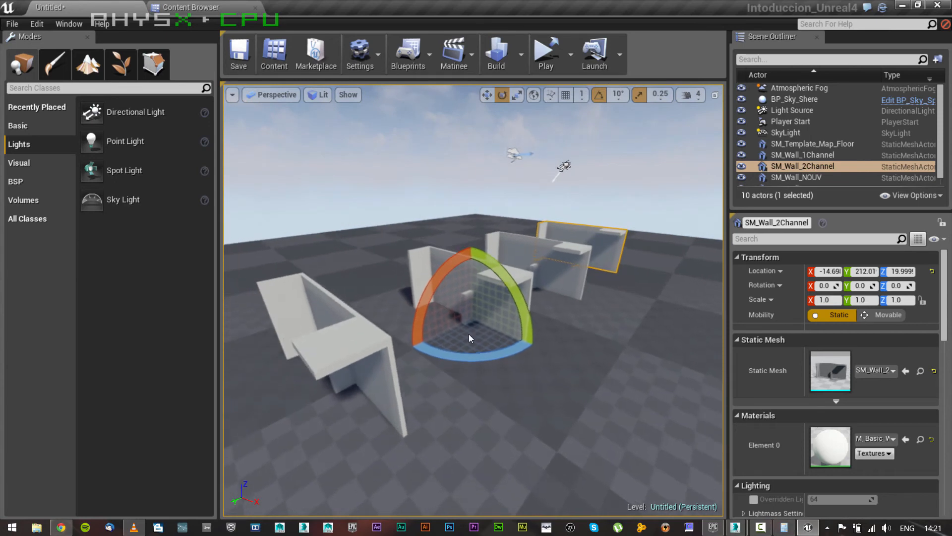
Step: Build only the level's lighting, keeping the Preview quality level, and minimize the lighting results log
click(527, 218)
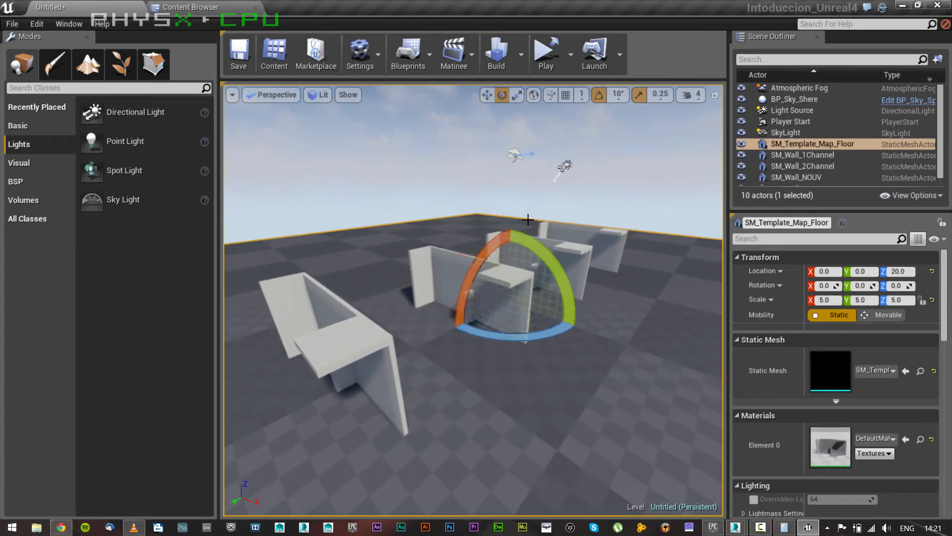
click(659, 166)
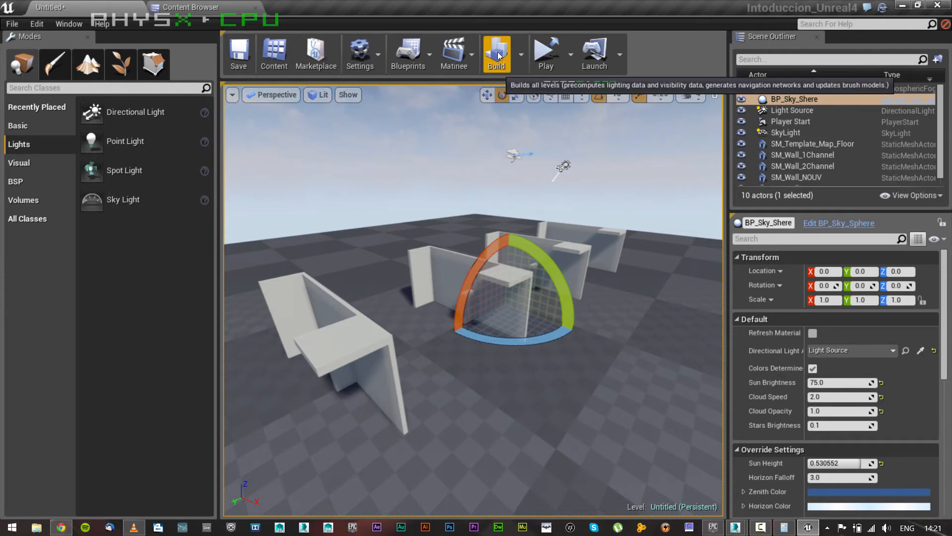
click(520, 54)
mouse_move(591, 102)
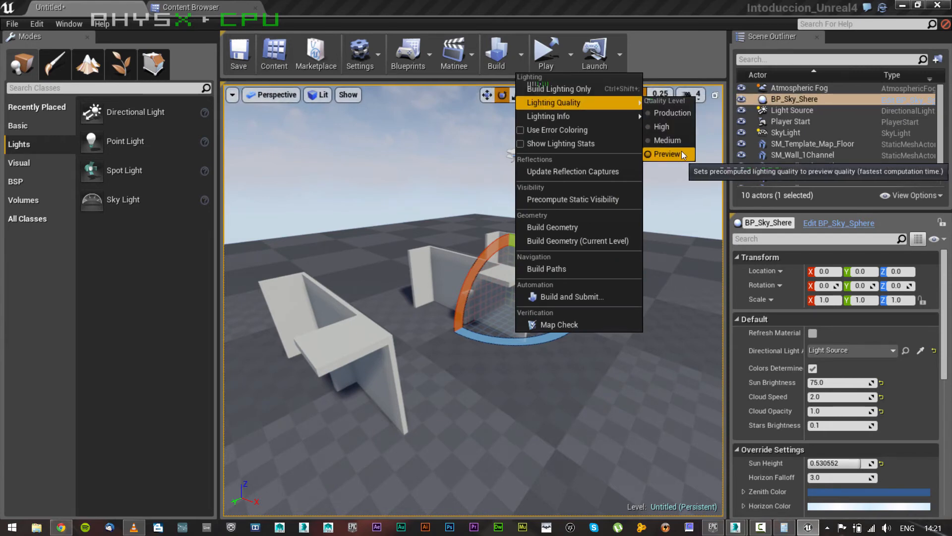
click(547, 89)
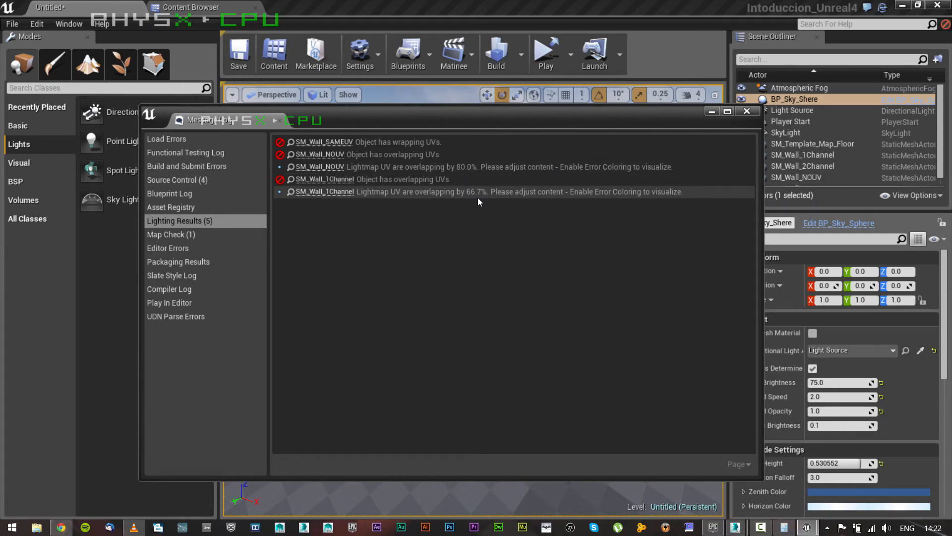
click(706, 112)
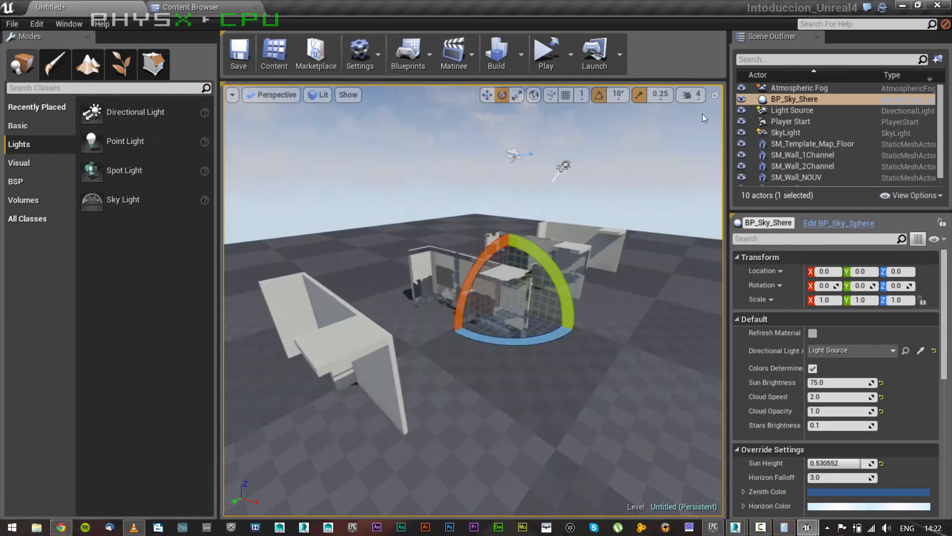
Step: Inspect the built lighting on SM_Wall_NOUV from several angles and deselect the wall
click(409, 416)
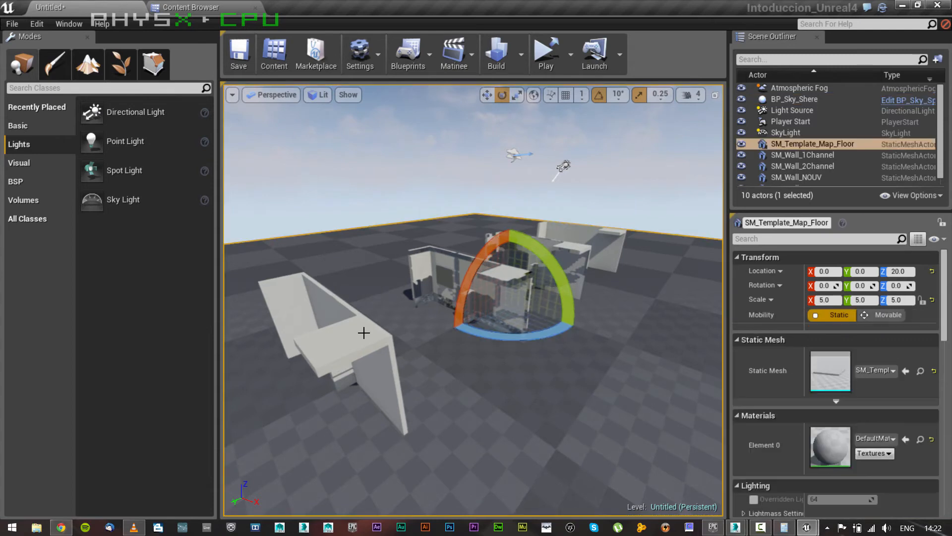
click(392, 355)
key(f)
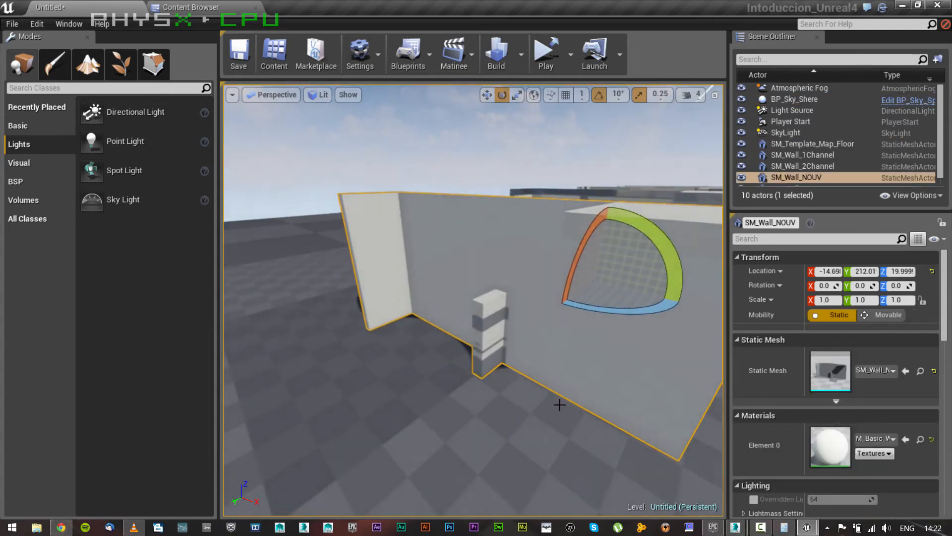
mouse_move(542, 406)
alt+mouse_down()
mouse_move(551, 385)
mouse_move(699, 379)
mouse_move(554, 399)
alt+mouse_up()
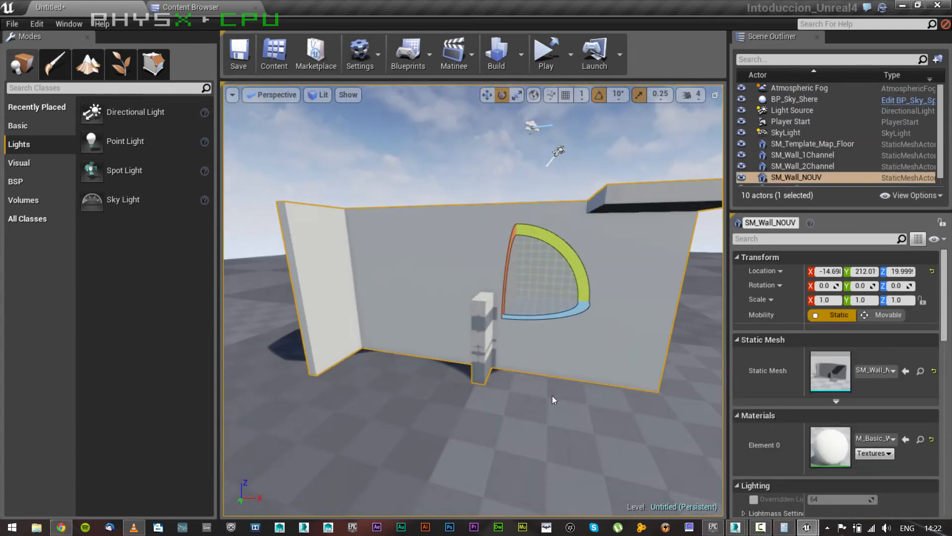
alt+drag(478, 376, 484, 378)
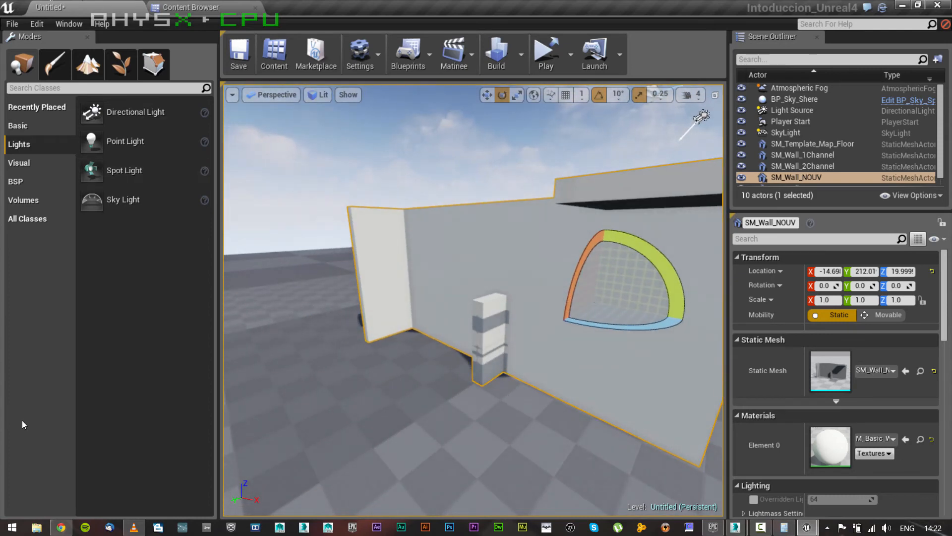
alt+drag(455, 367, 458, 367)
alt+drag(400, 299, 501, 269)
mouse_move(585, 256)
alt+mouse_down()
mouse_move(560, 232)
mouse_move(574, 256)
alt+mouse_up()
key(ctrl+z)
click(394, 127)
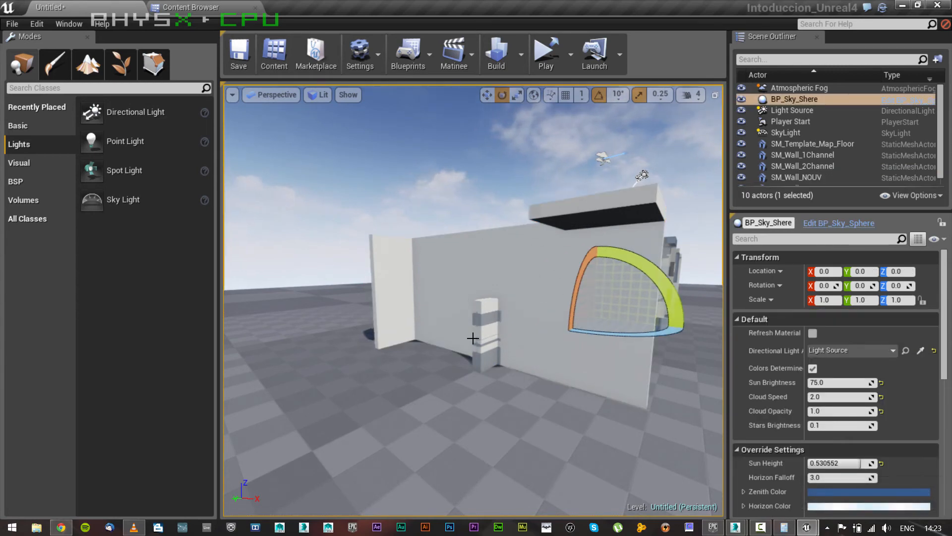
Step: Examine the baked shadows on the small pillar and end panel of SM_Wall_NOUV, and select SM_Wall_SAMEUV
scroll(472, 334, up, 5)
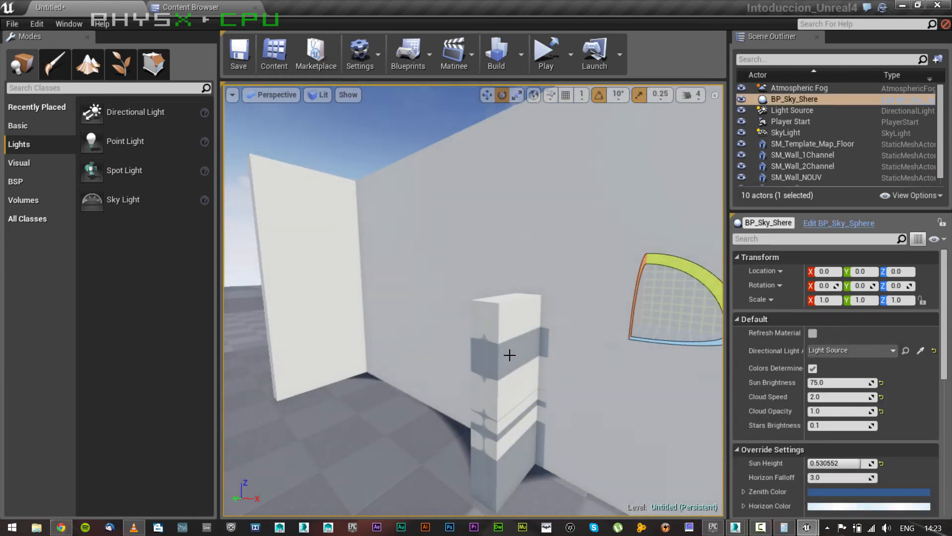
click(509, 354)
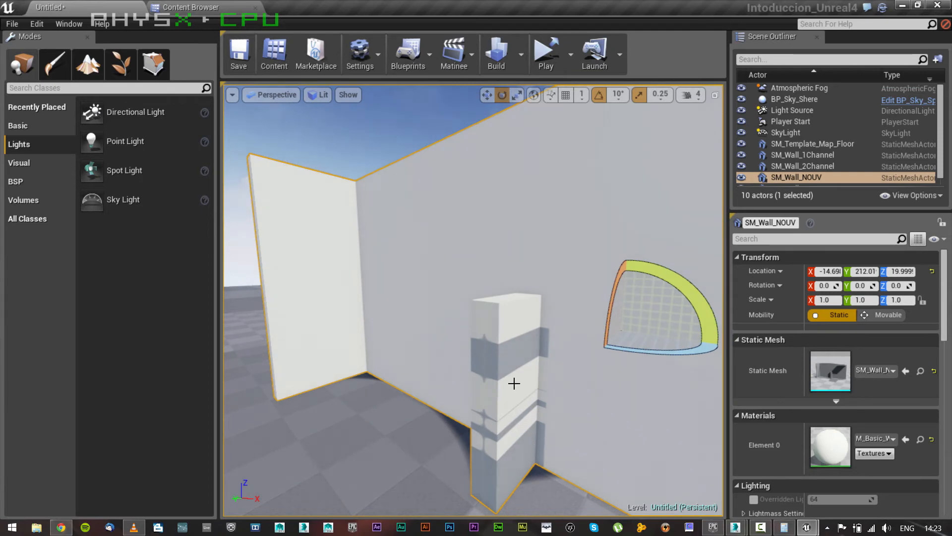
scroll(516, 380, down, 3)
scroll(524, 350, up, 3)
scroll(524, 341, up, 3)
scroll(534, 359, down, 3)
scroll(394, 358, down, 4)
mouse_move(398, 359)
alt+mouse_down()
mouse_move(580, 358)
mouse_move(408, 367)
alt+mouse_up()
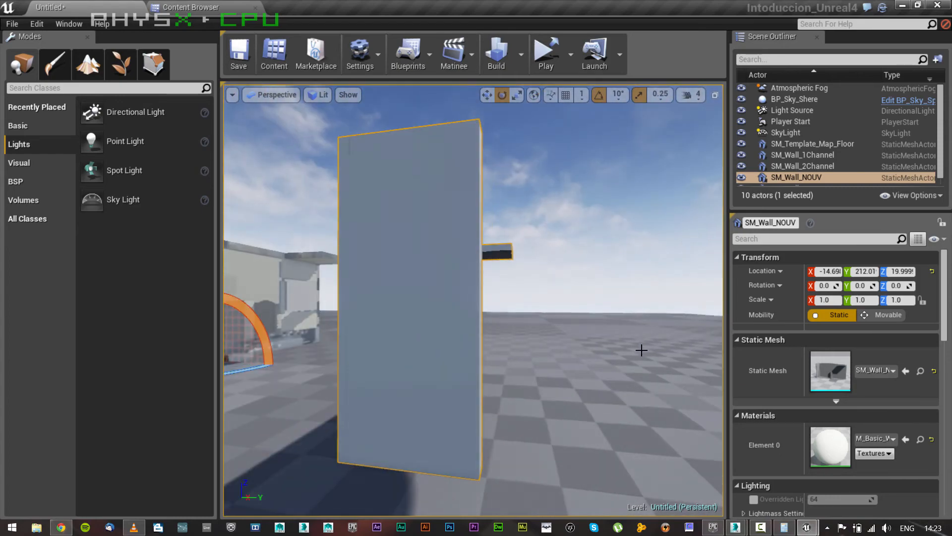
alt+drag(642, 350, 379, 352)
click(685, 271)
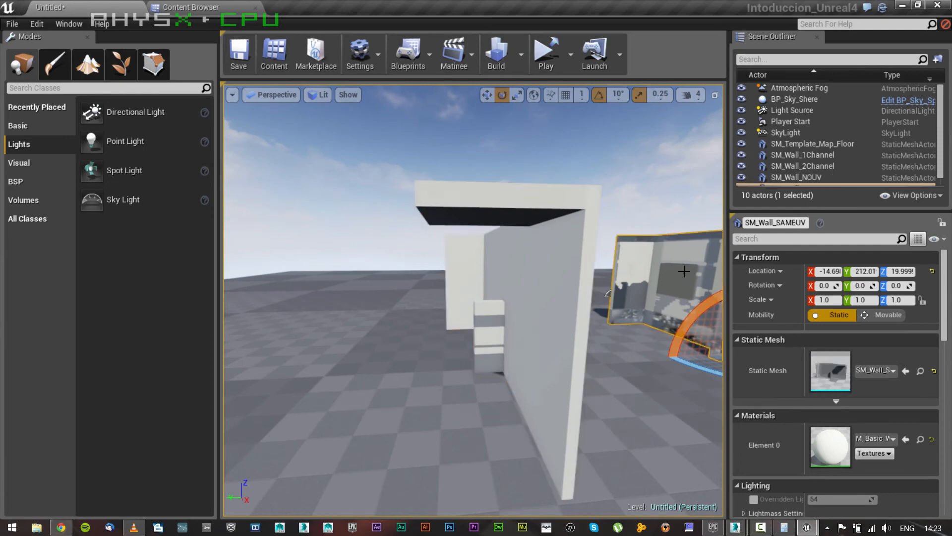
Step: Frame SM_Wall_SAMEUV and examine its baked shading from above and from the side
key(f)
alt+drag(428, 291, 486, 342)
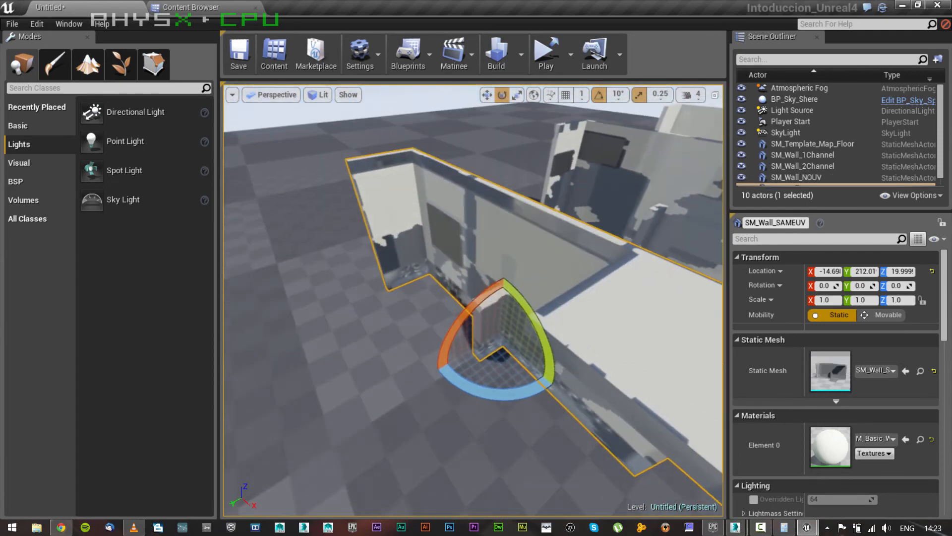
alt+drag(429, 292, 682, 236)
alt+drag(467, 280, 263, 241)
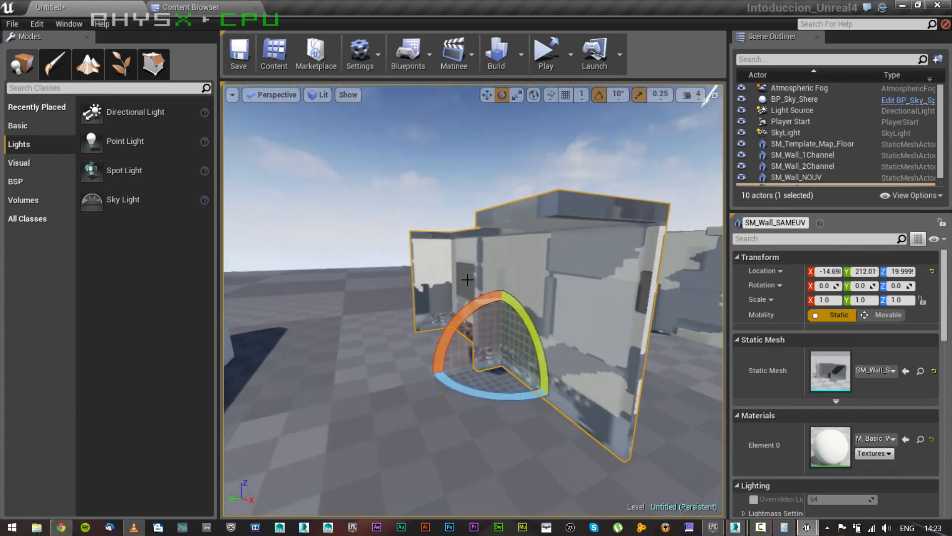
alt+drag(563, 278, 467, 253)
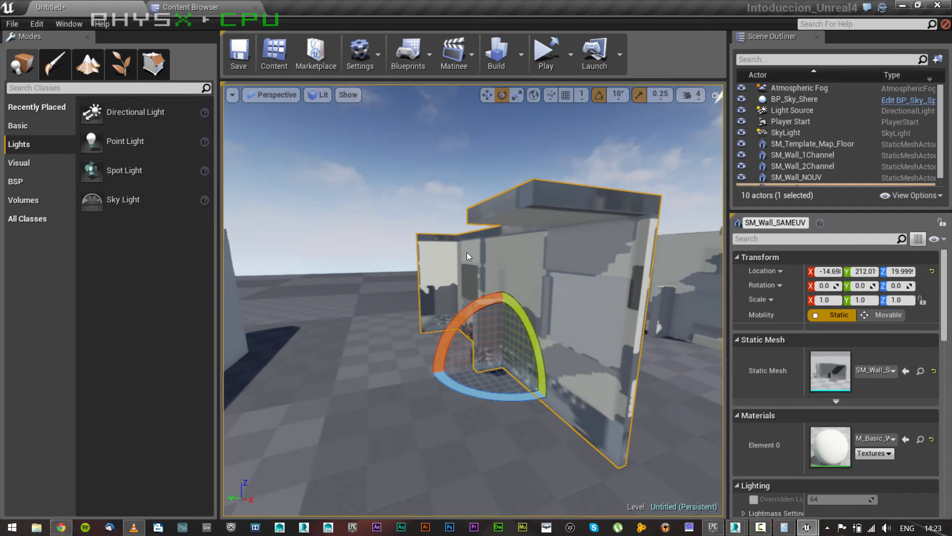
Step: Select SM_Wall_1Channel and inspect its baked shadows up close
click(691, 294)
key(f)
mouse_move(484, 287)
alt+mouse_down()
mouse_move(531, 337)
mouse_move(591, 332)
mouse_move(605, 358)
mouse_move(487, 291)
alt+mouse_up()
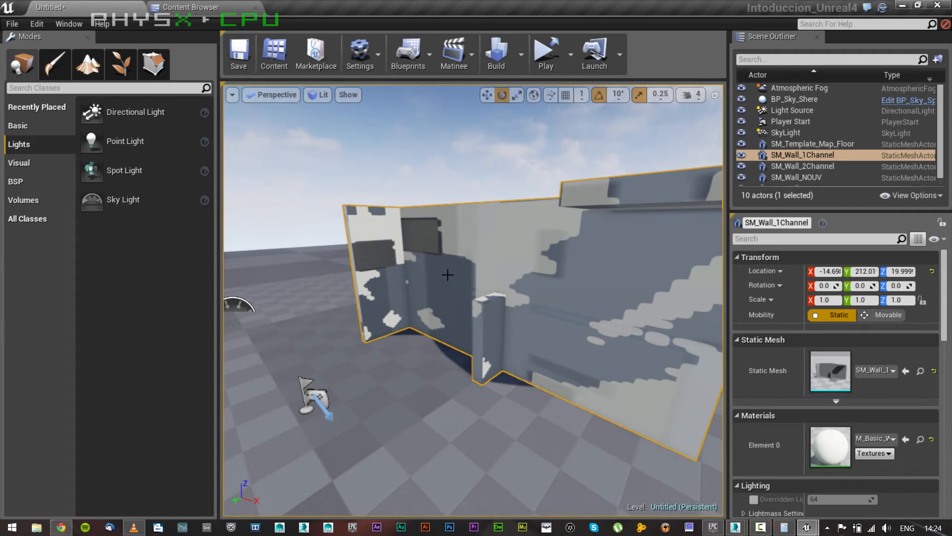
key(f)
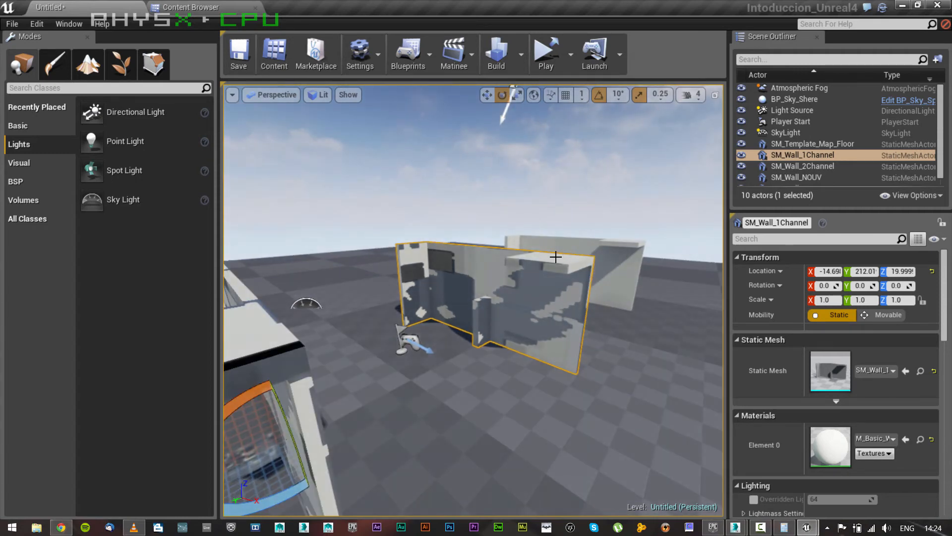
Step: Select SM_Wall_2Channel and view its baked shadows from the front and from a low angle
click(618, 275)
key(f)
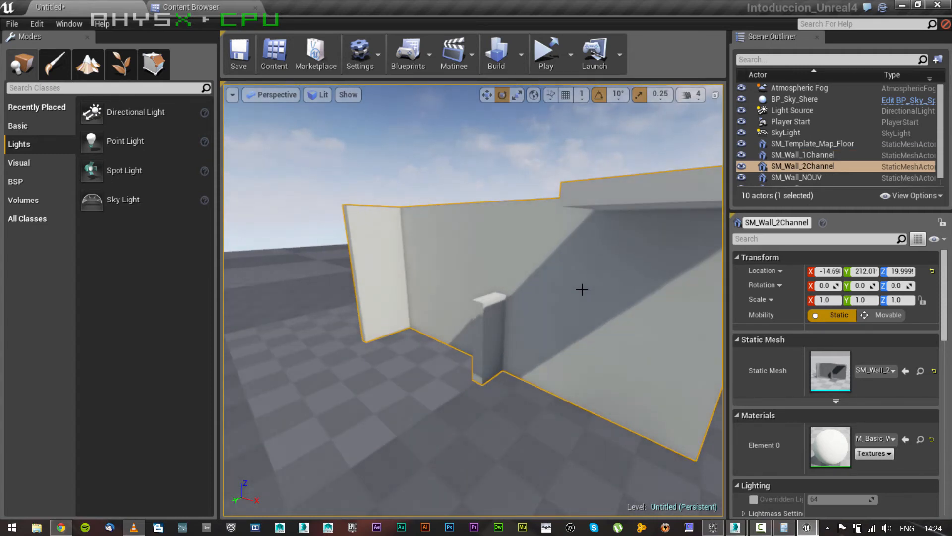
alt+drag(420, 307, 396, 310)
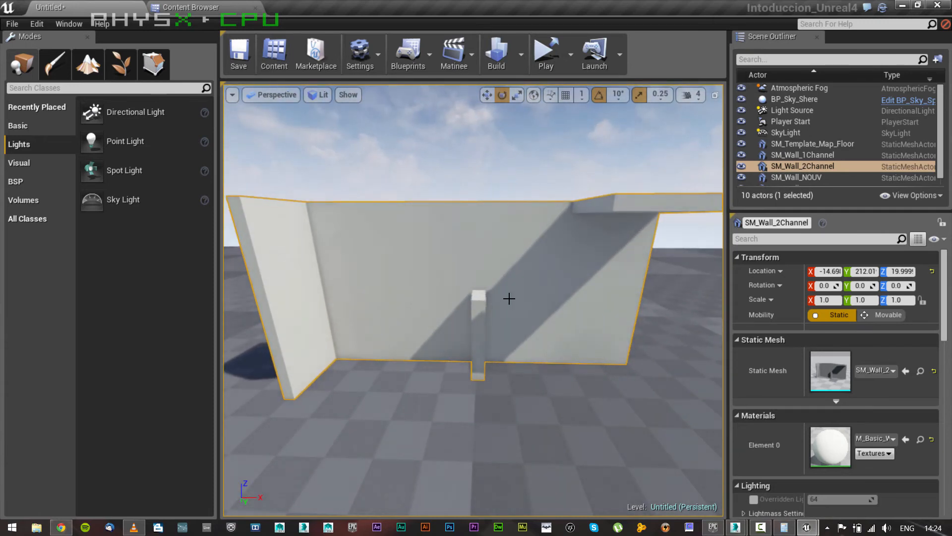
alt+drag(534, 308, 377, 278)
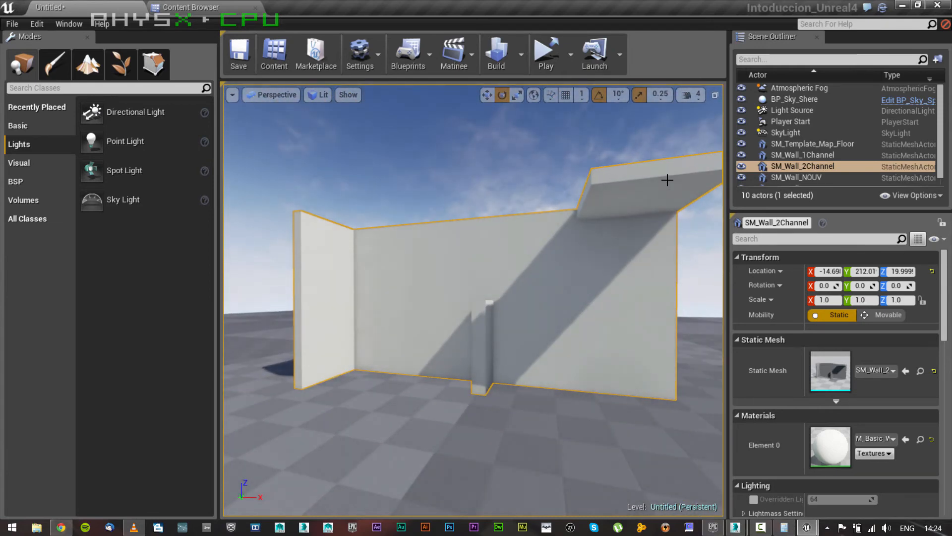
alt+drag(617, 237, 598, 209)
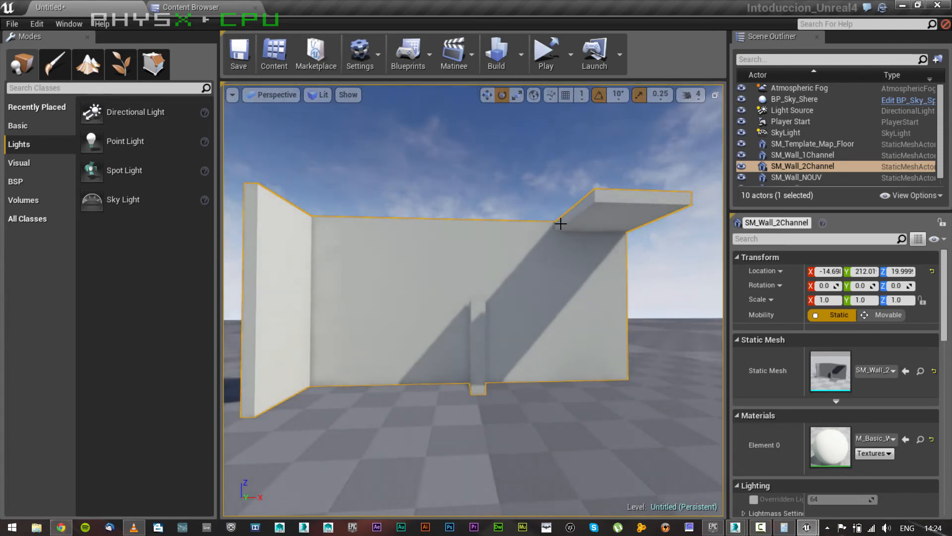
Step: Examine the shadow edges on the small pillar and back panel of SM_Wall_2Channel, both close up and across the whole wall
scroll(487, 315, up, 5)
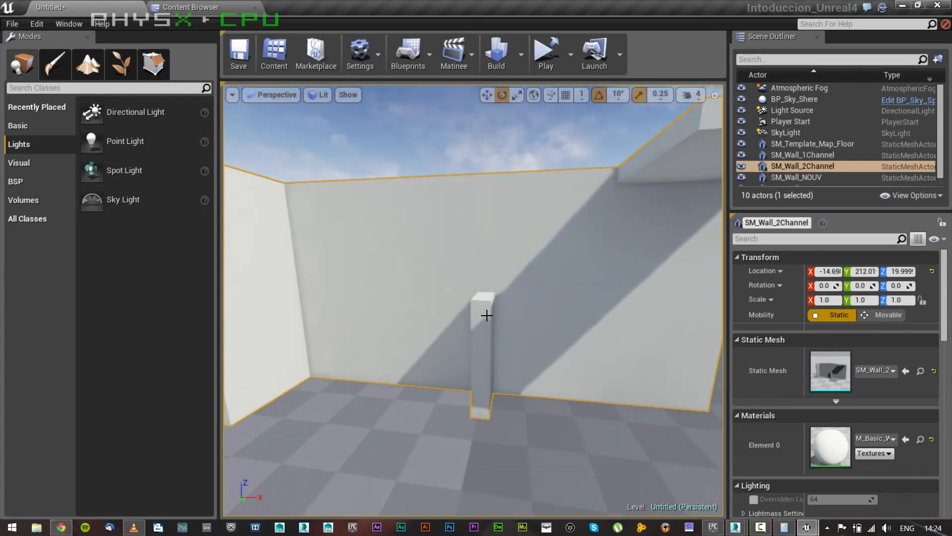
scroll(487, 322, up, 4)
scroll(491, 372, down, 2)
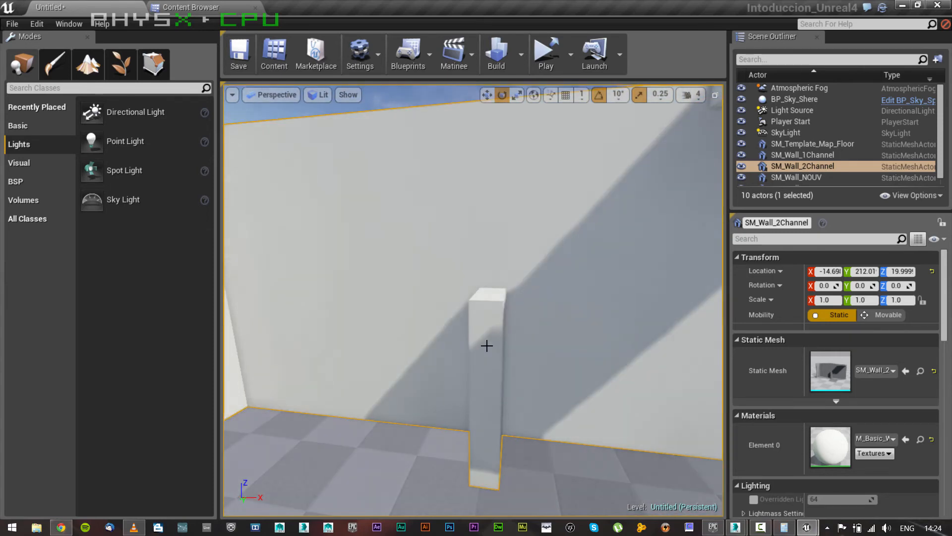
alt+drag(498, 338, 480, 355)
scroll(482, 351, up, 3)
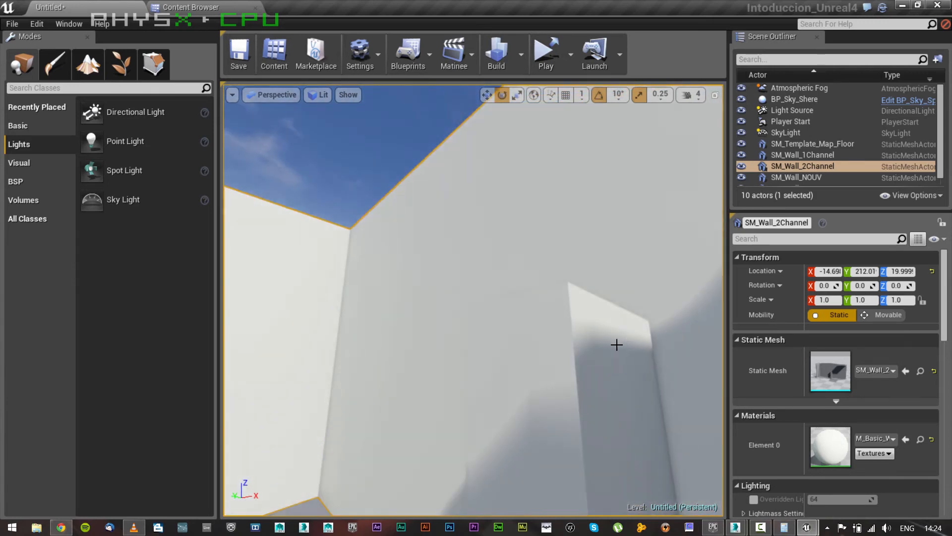
scroll(596, 343, down, 5)
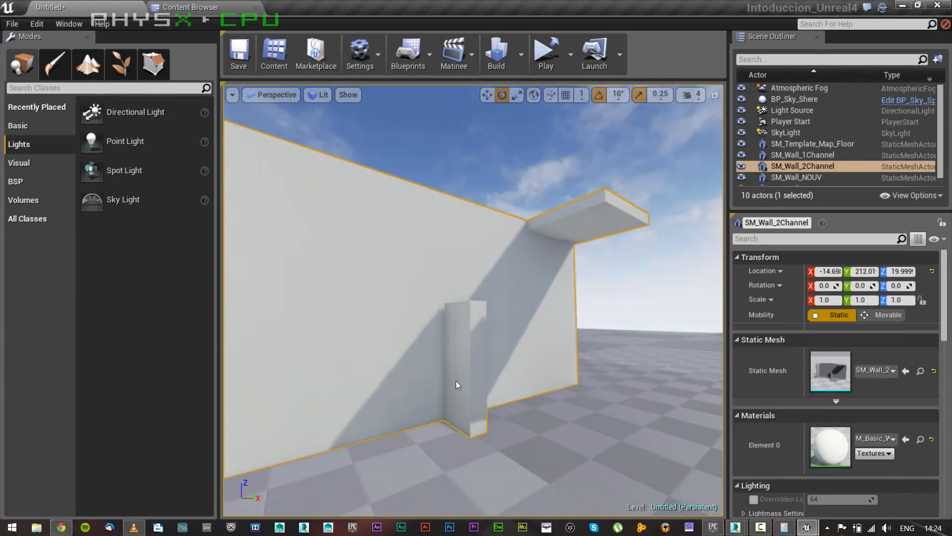
alt+drag(457, 385, 238, 392)
scroll(457, 384, down, 6)
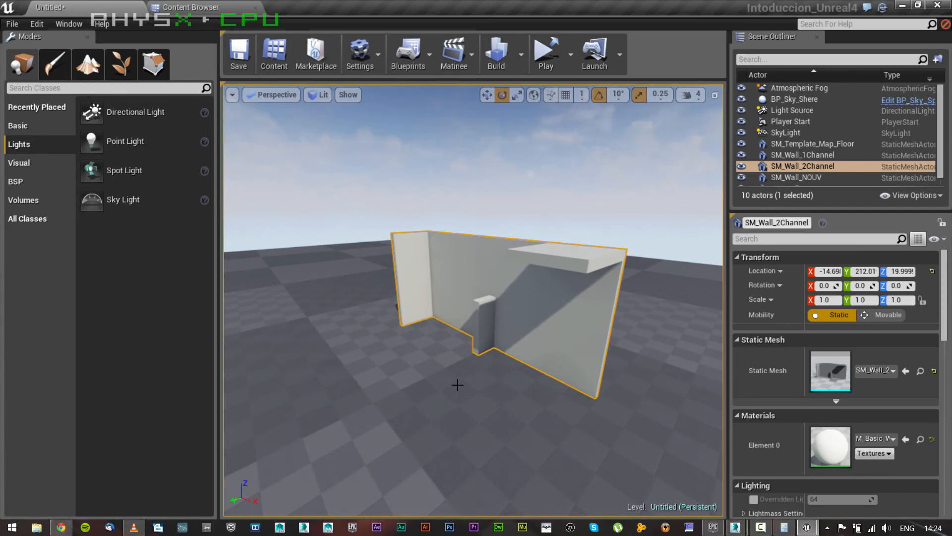
Step: Compare the baked shading across the row of walls, selecting SM_Wall_1Channel as the focus
scroll(370, 321, down, 6)
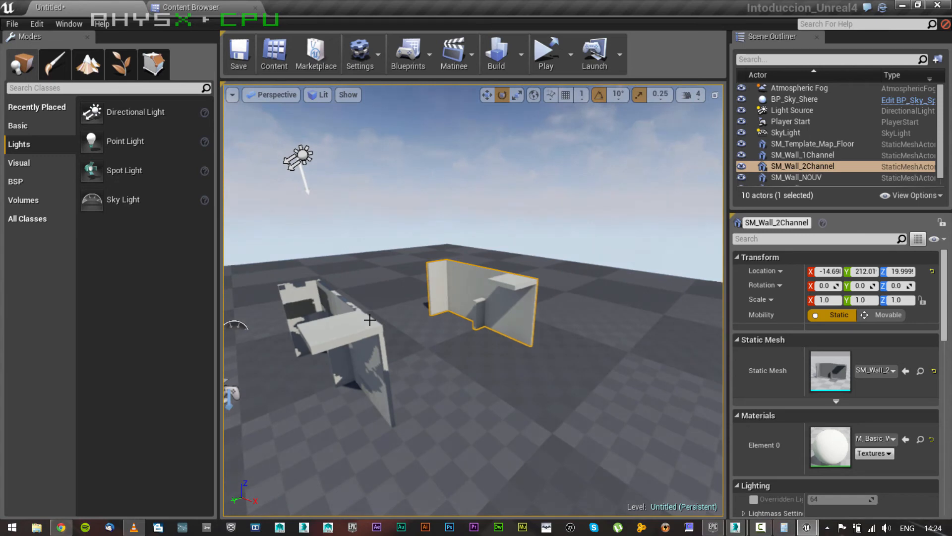
scroll(371, 319, down, 5)
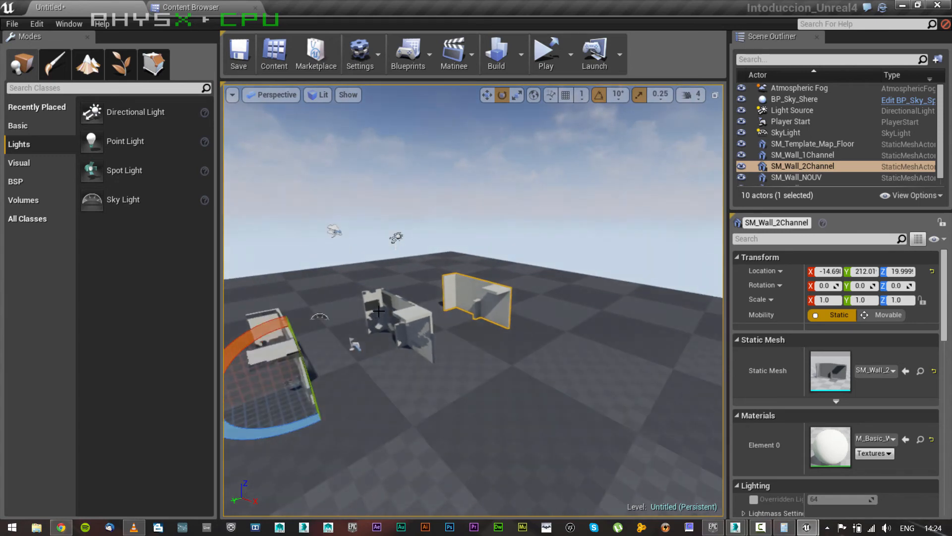
click(379, 312)
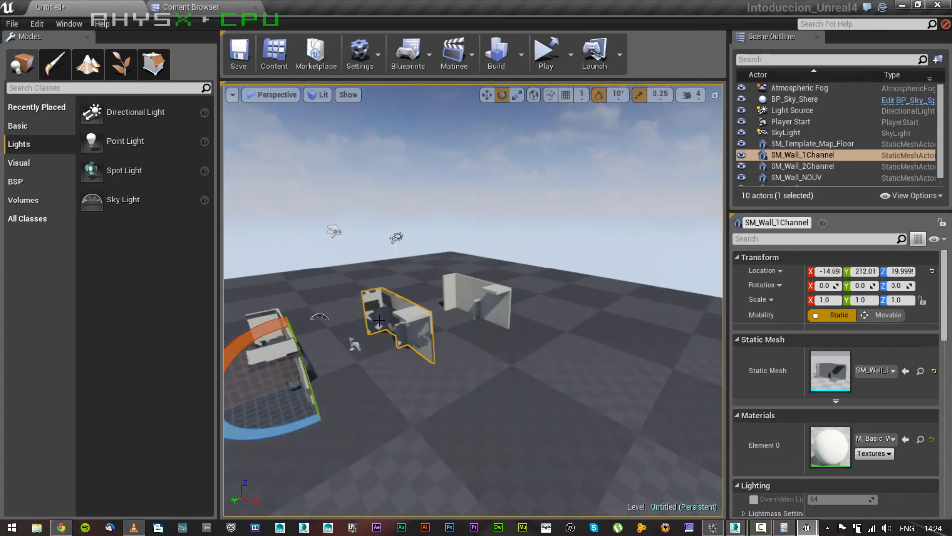
key(f)
alt+drag(378, 320, 433, 348)
scroll(419, 330, down, 8)
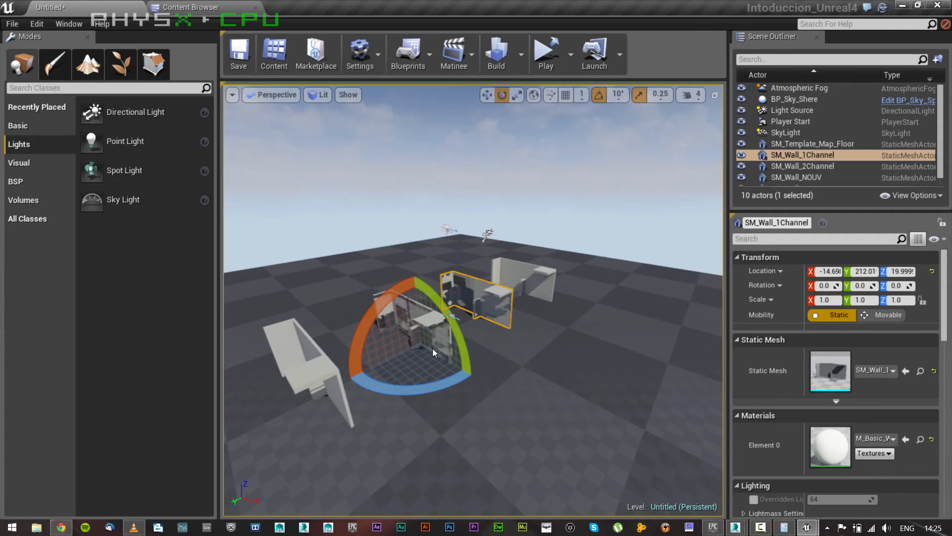
scroll(492, 328, up, 3)
scroll(492, 328, up, 4)
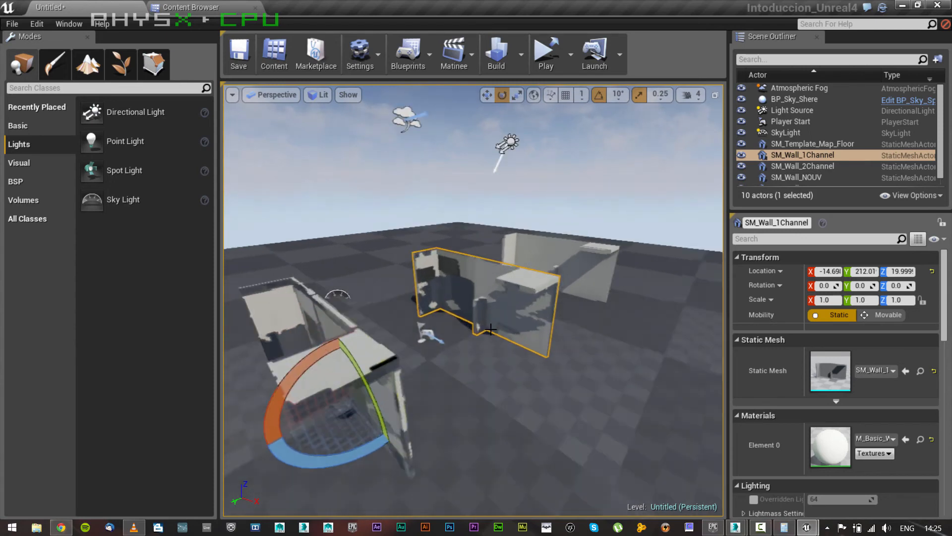
scroll(492, 329, down, 2)
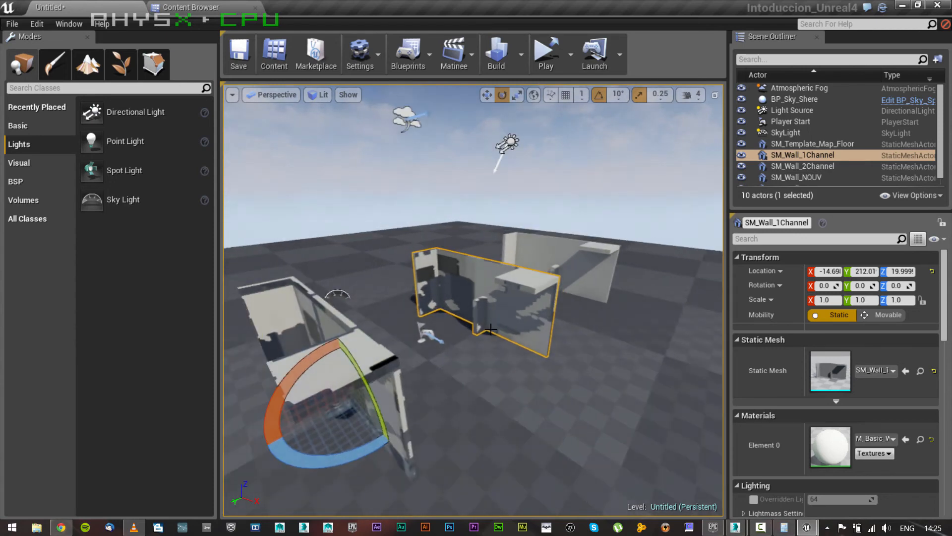
Step: Select SM_Wall_SAMEUV and take a closer look at the shadow artifacts on the neighbouring SM_Wall_1Channel
click(325, 322)
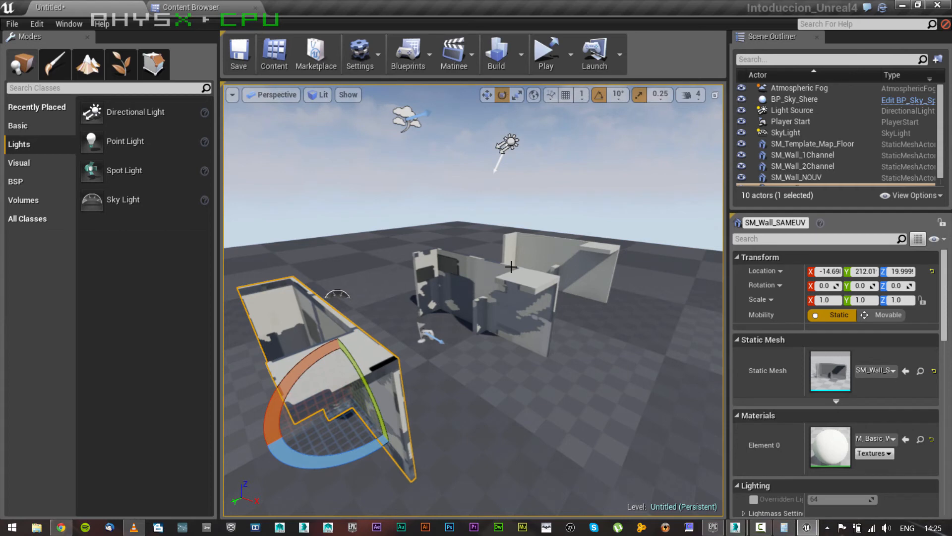
scroll(511, 267, up, 6)
scroll(508, 278, down, 6)
scroll(507, 296, up, 4)
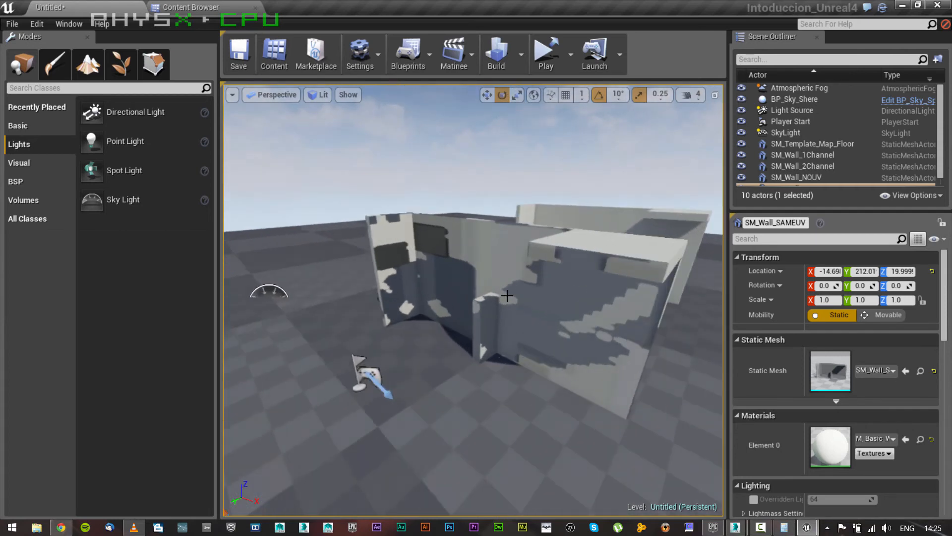
scroll(507, 295, up, 3)
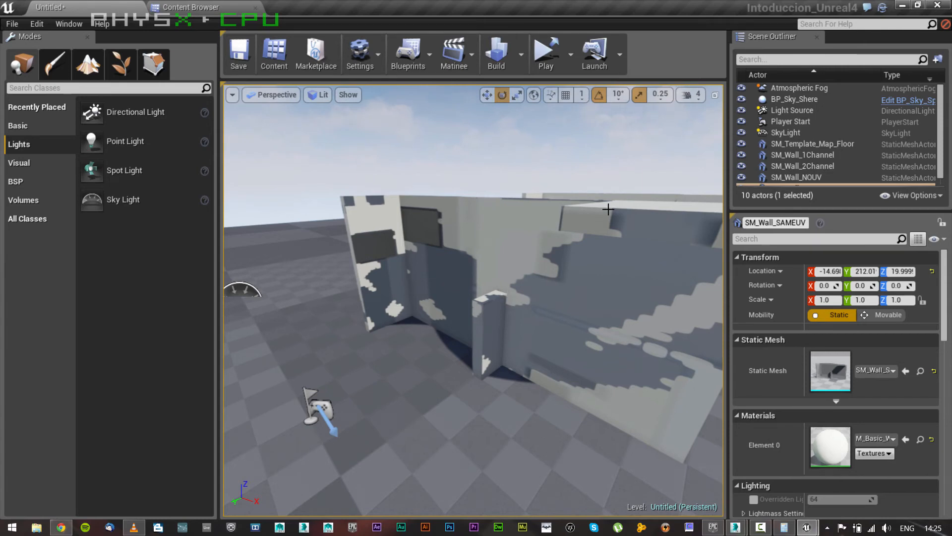
scroll(608, 208, down, 6)
Step: Open SM_Wall_1Channel from UserProject's StaticMeshes folder in a docked mesh editor with its UV layout displayed
click(181, 6)
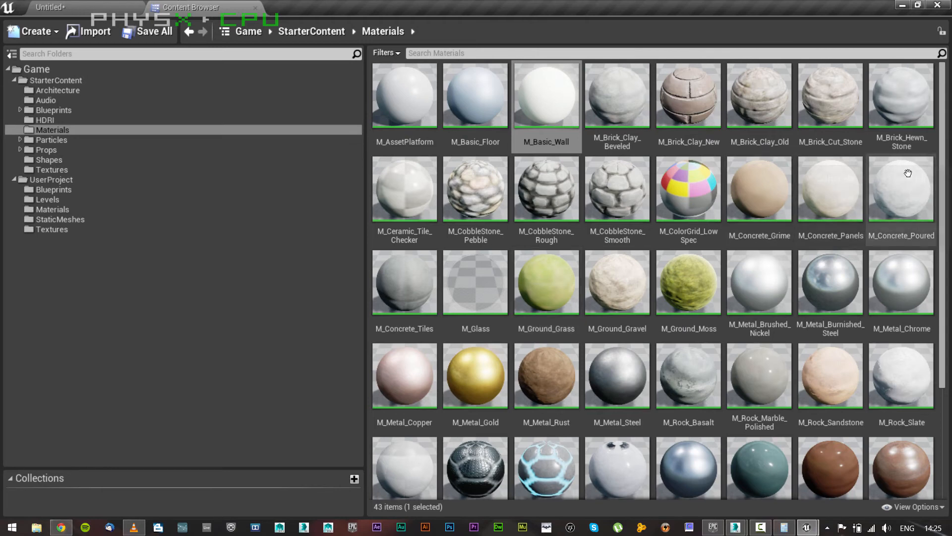
click(689, 99)
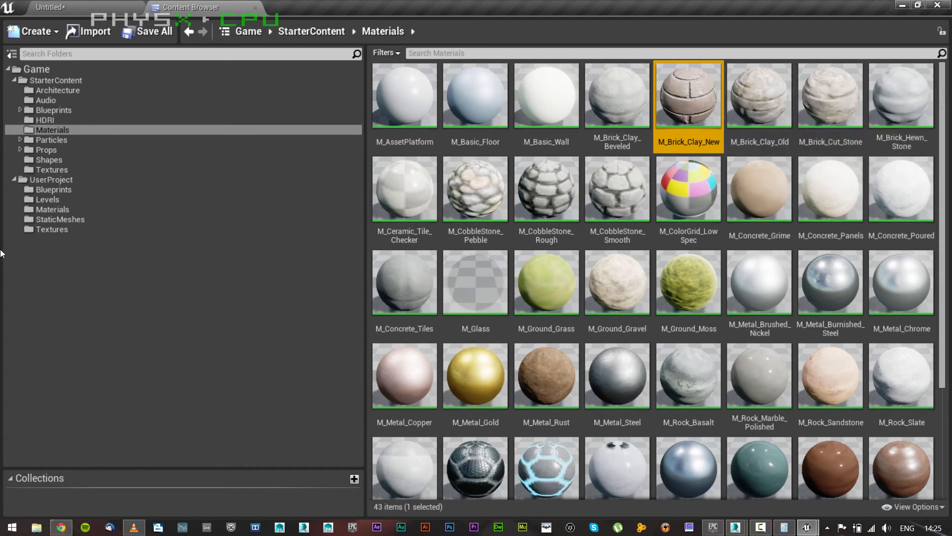
click(70, 219)
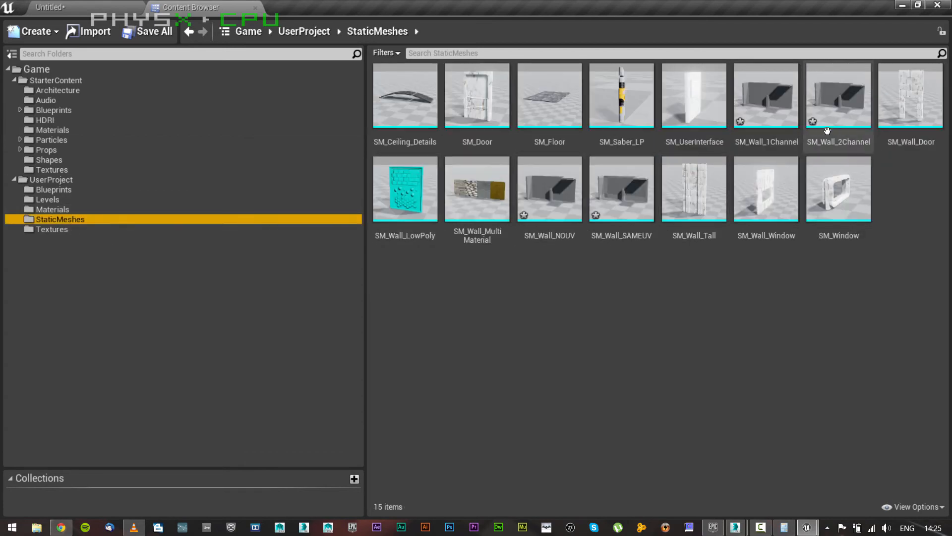
double_click(767, 97)
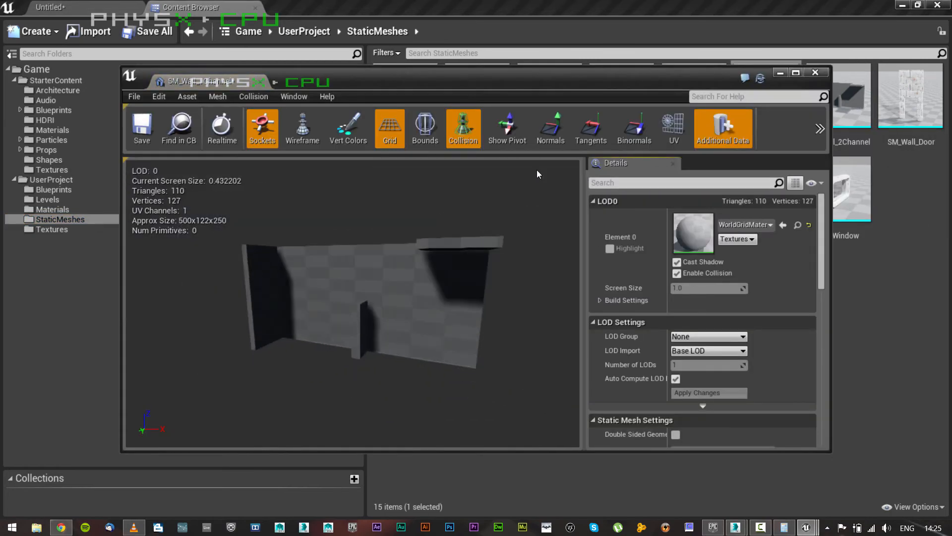
click(674, 128)
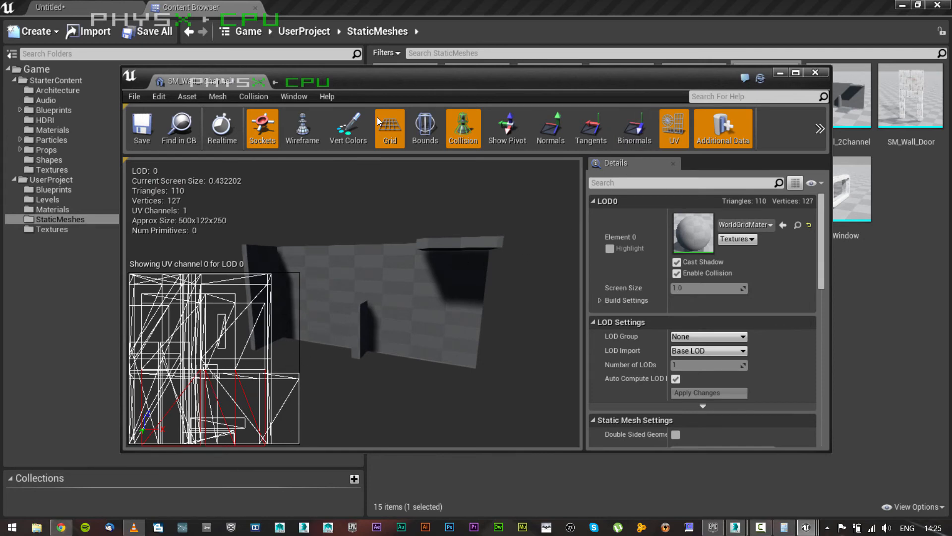
drag(226, 81, 324, 8)
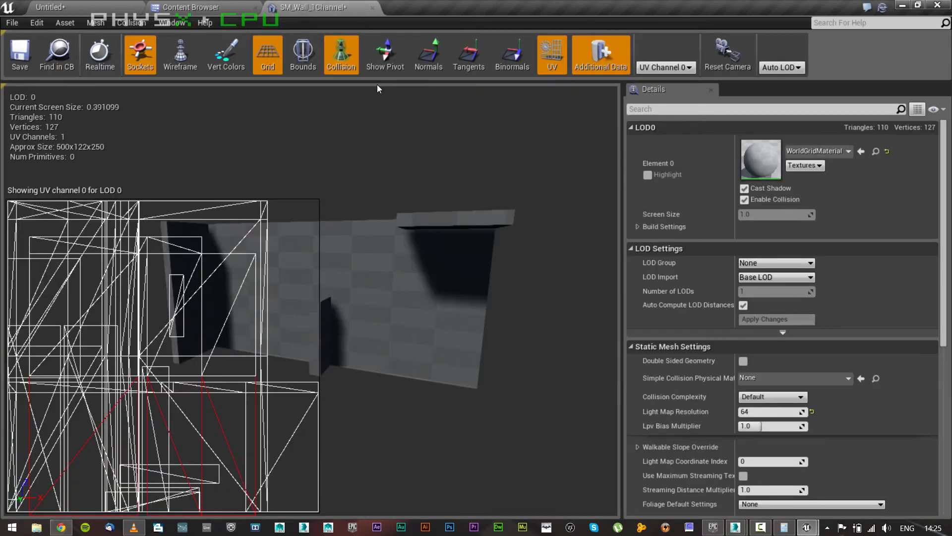
Step: Open SM_Wall_NOUV in the mesh editor, display its UV layout and list its available UV channels
click(219, 5)
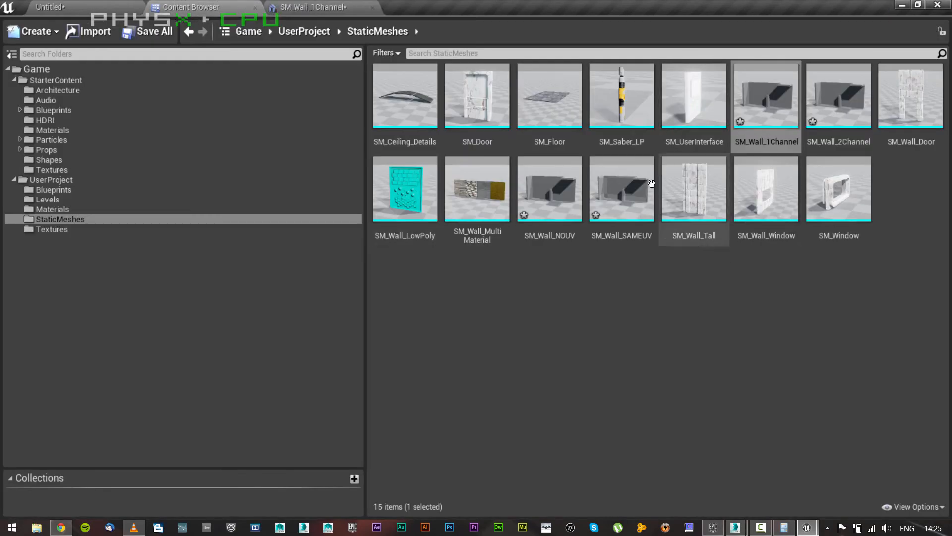
click(554, 195)
double_click(556, 211)
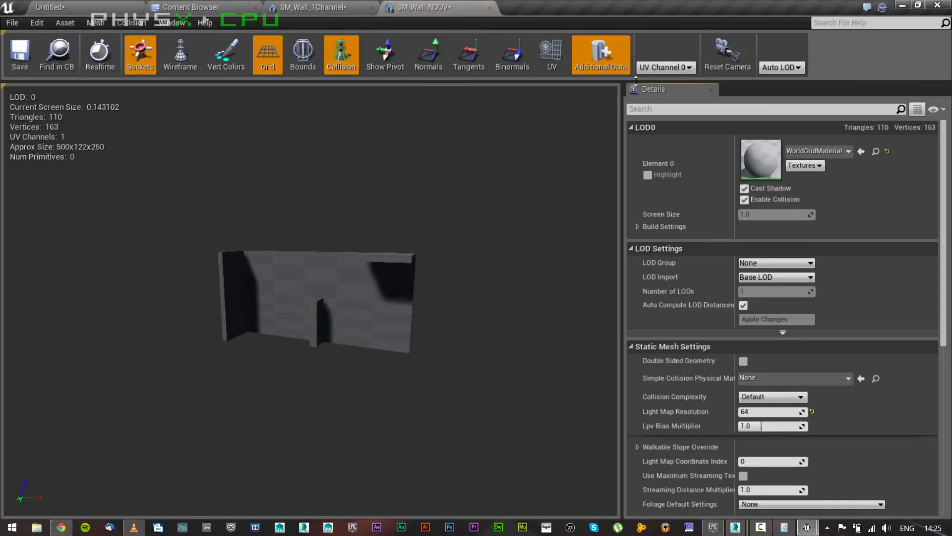
click(553, 57)
scroll(427, 221, up, 1)
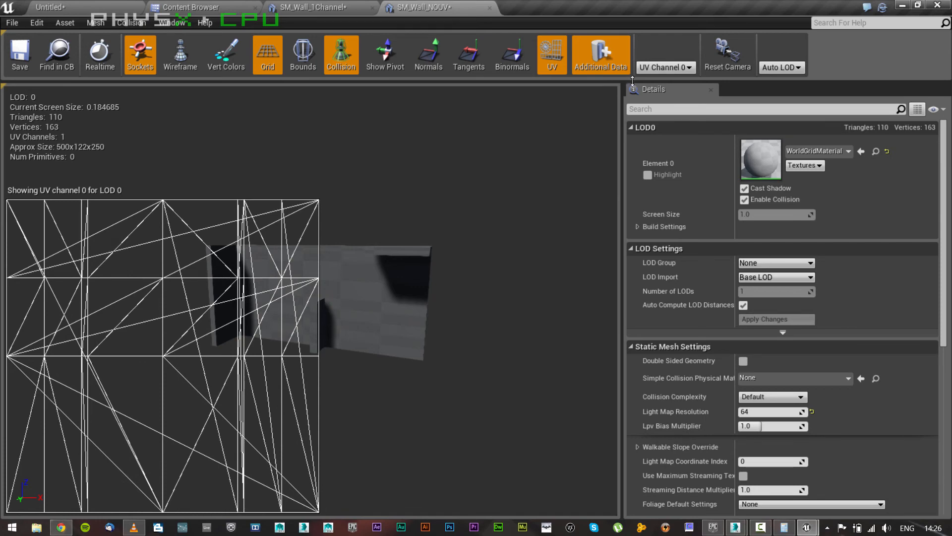
click(666, 67)
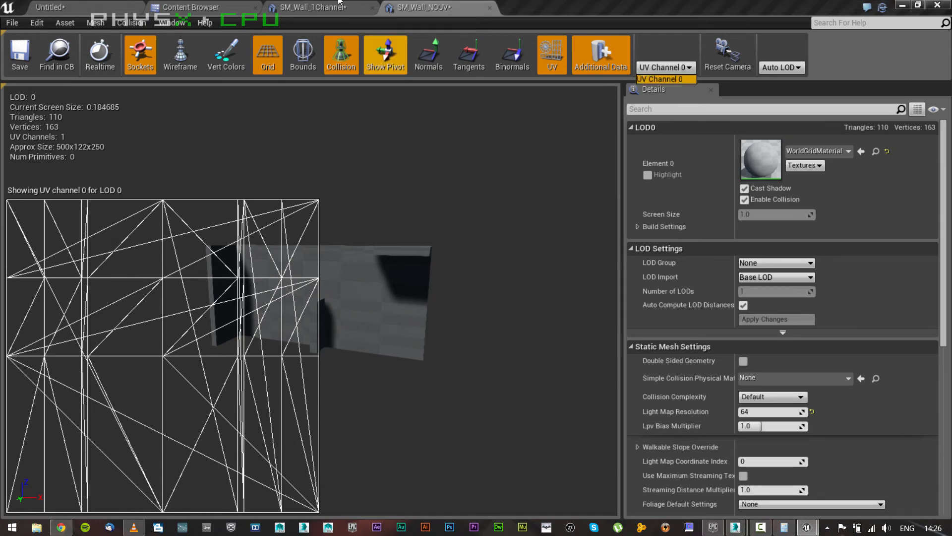
Step: Check which UV channels SM_Wall_1Channel offers and reopen that mesh from the Content Browser
click(340, 2)
click(676, 71)
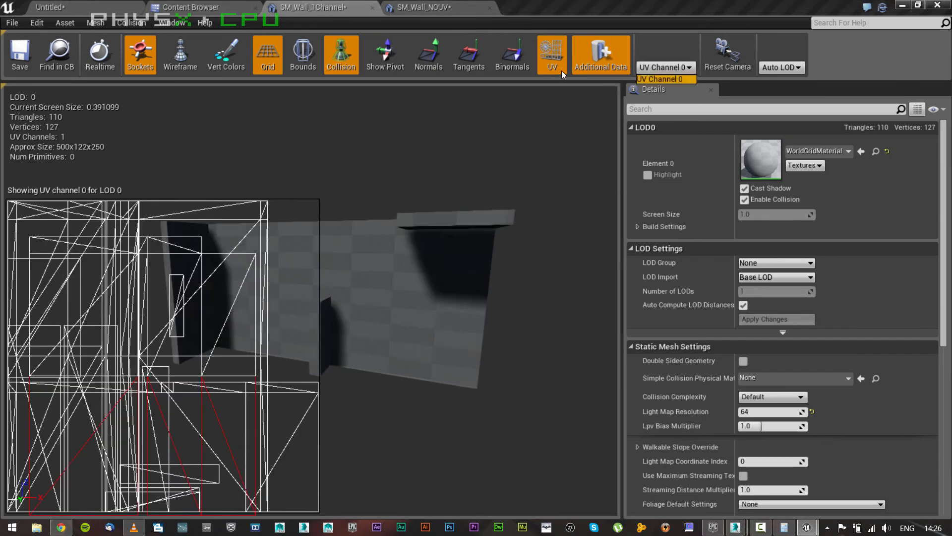
click(216, 9)
double_click(761, 114)
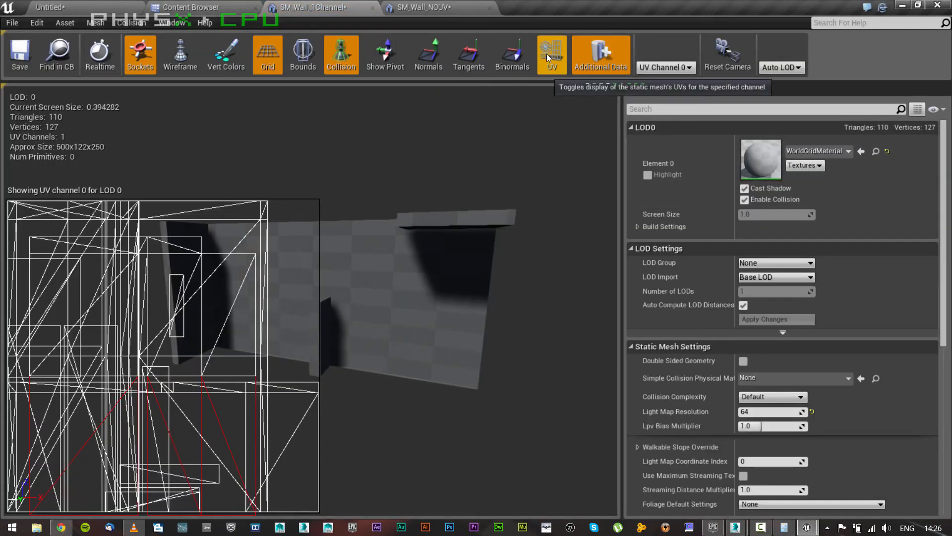
Step: Open SM_Wall_2Channel from the StaticMeshes folder in the mesh editor and display its UV layout for channel 0, then channel 1
click(195, 5)
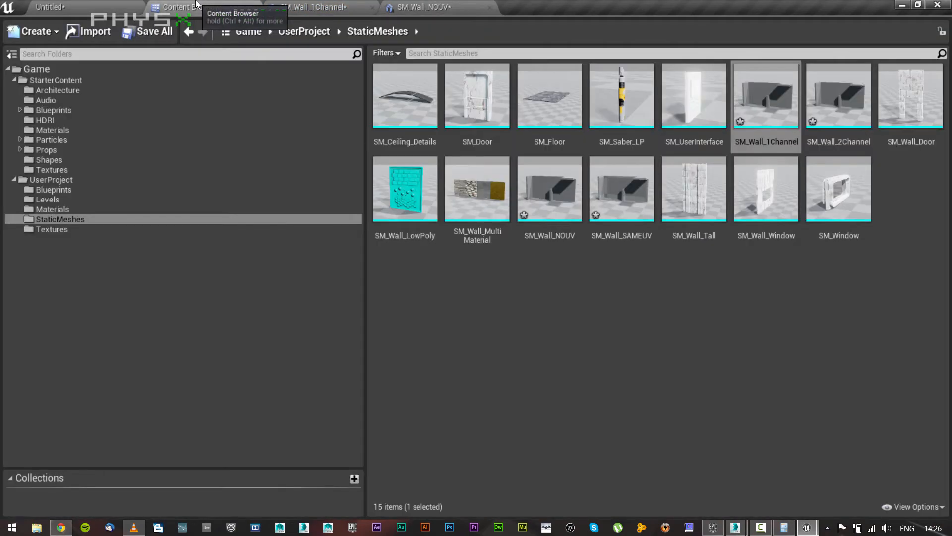
double_click(838, 95)
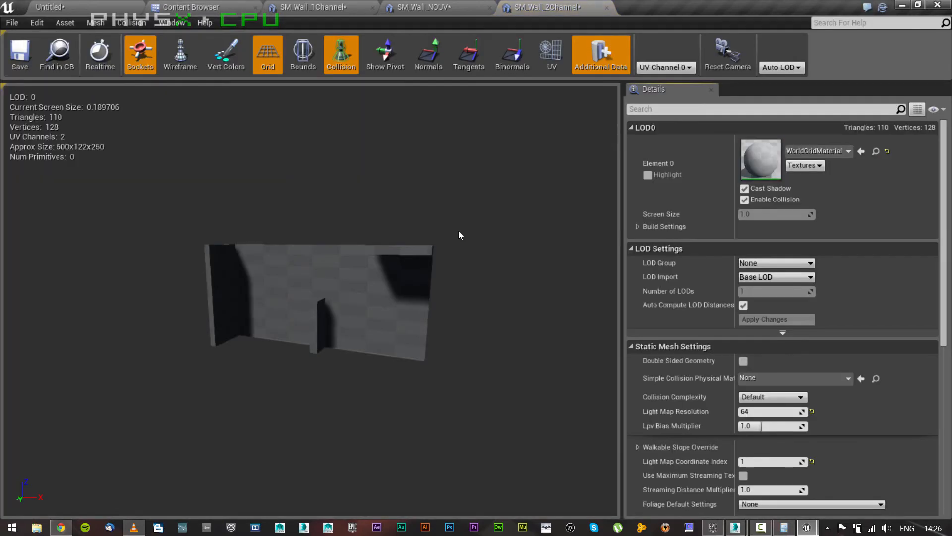
click(559, 52)
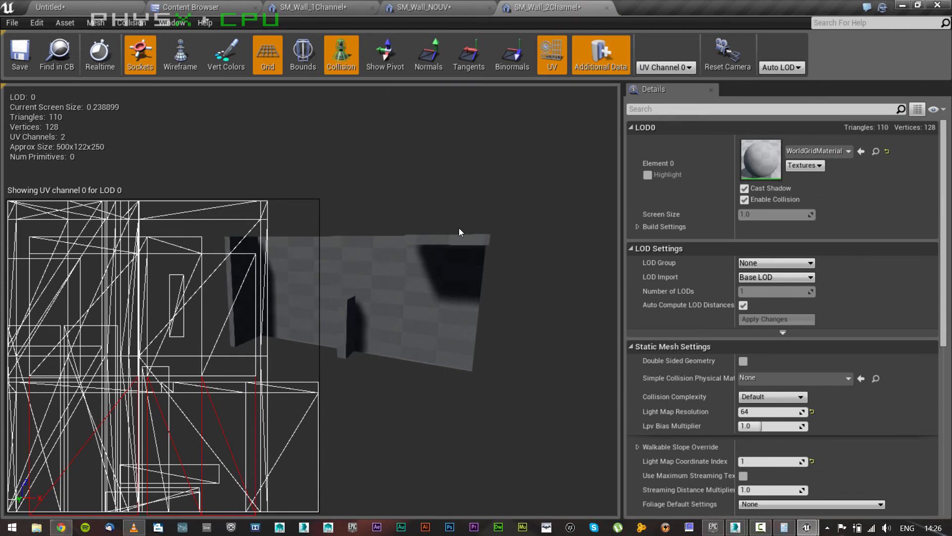
scroll(418, 238, up, 2)
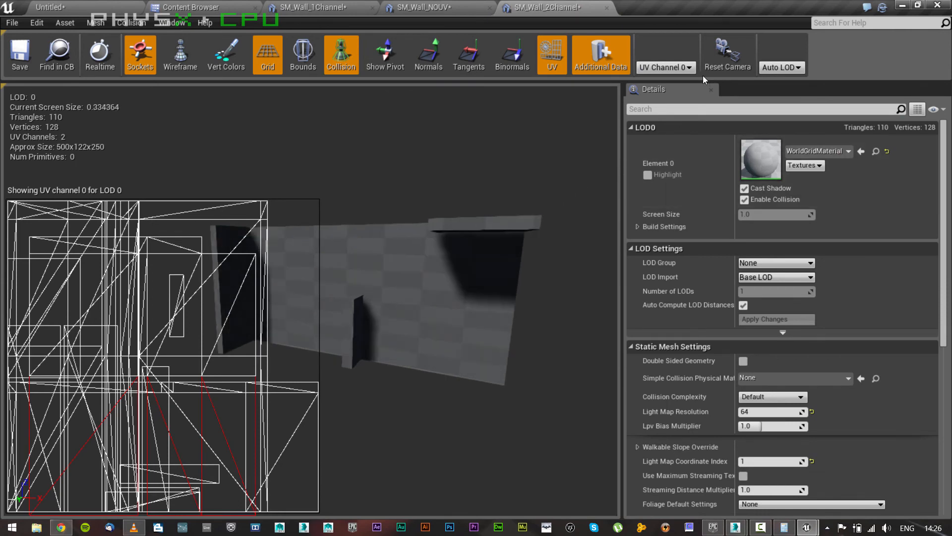
click(686, 67)
click(664, 88)
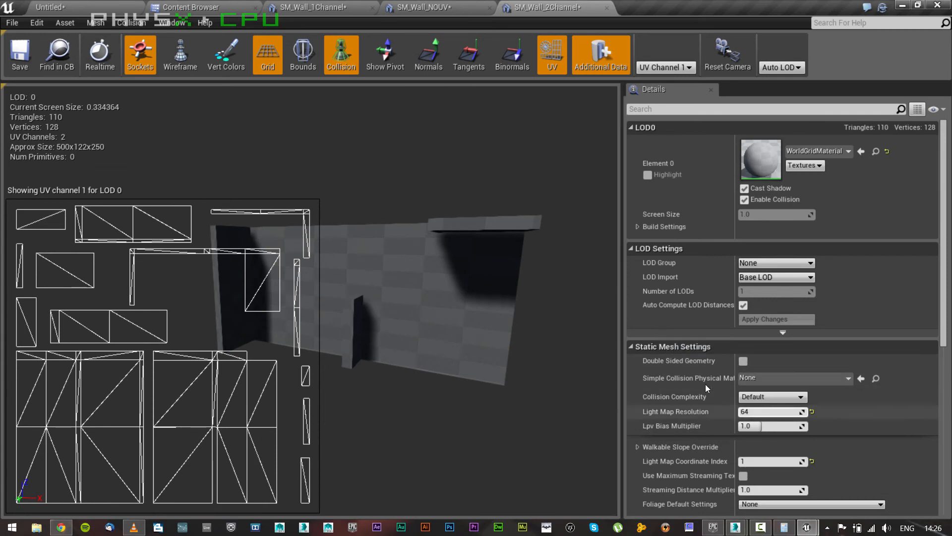
Step: Collapse the import settings and set the light map resolution of SM_Wall_2Channel to 128
drag(943, 298, 924, 340)
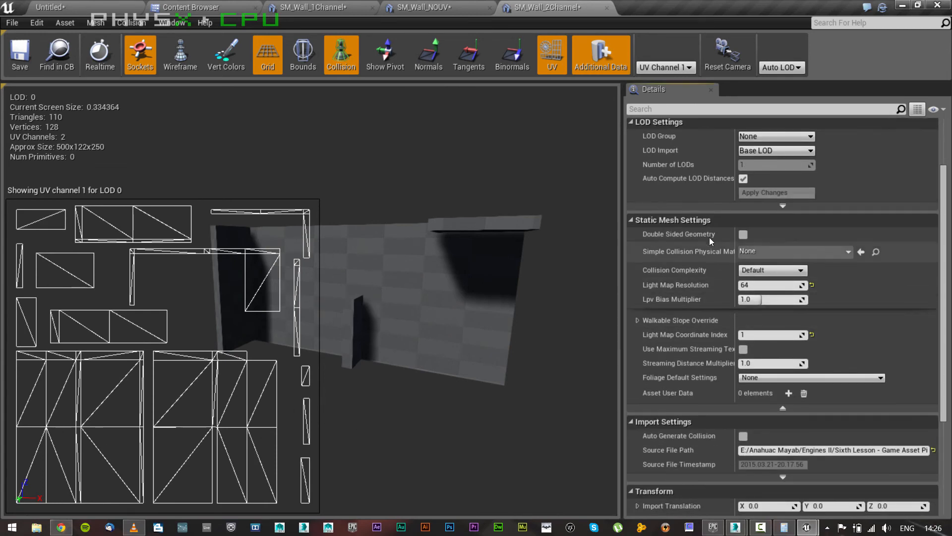
click(783, 408)
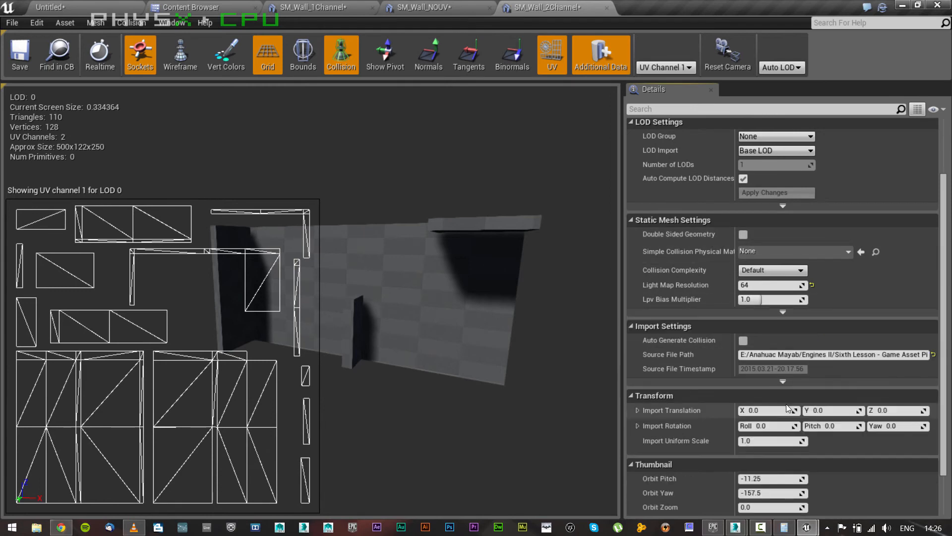
click(789, 325)
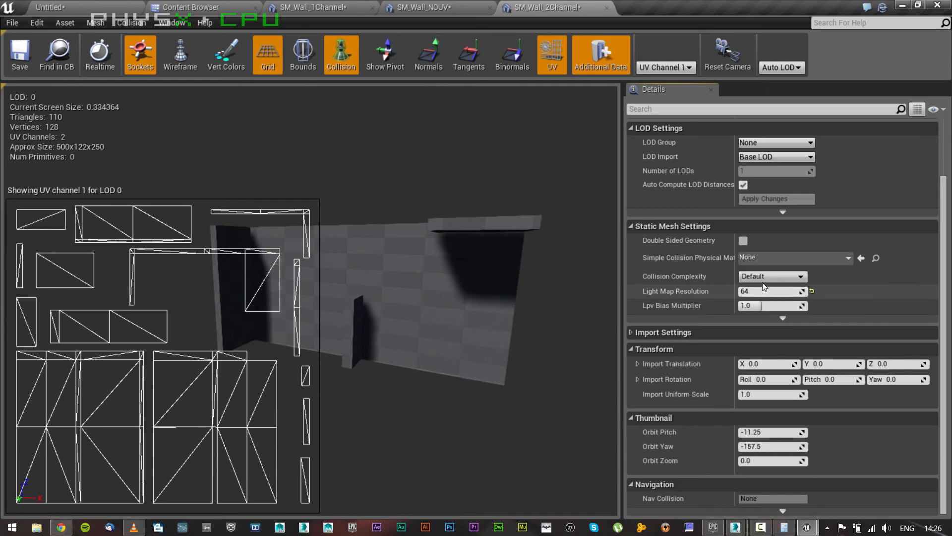
click(754, 291)
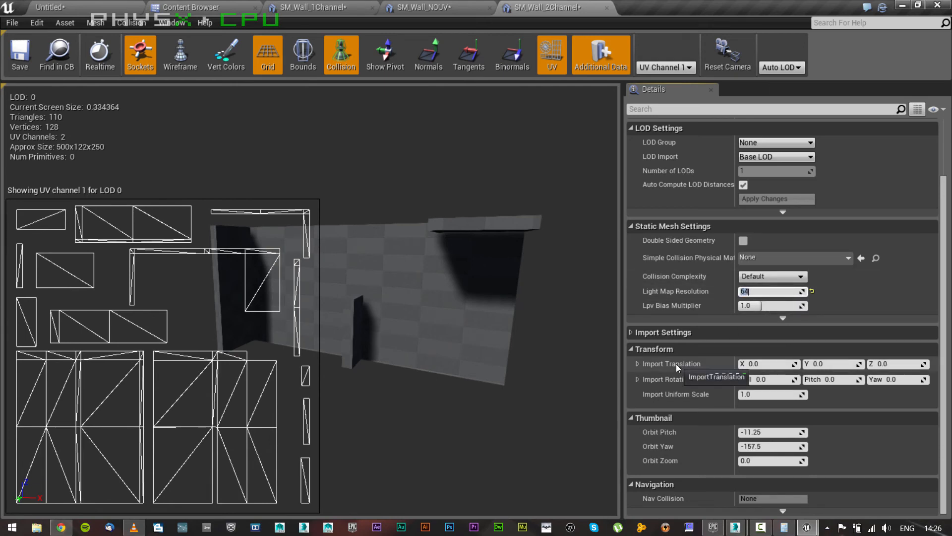
text(128)
key(Return)
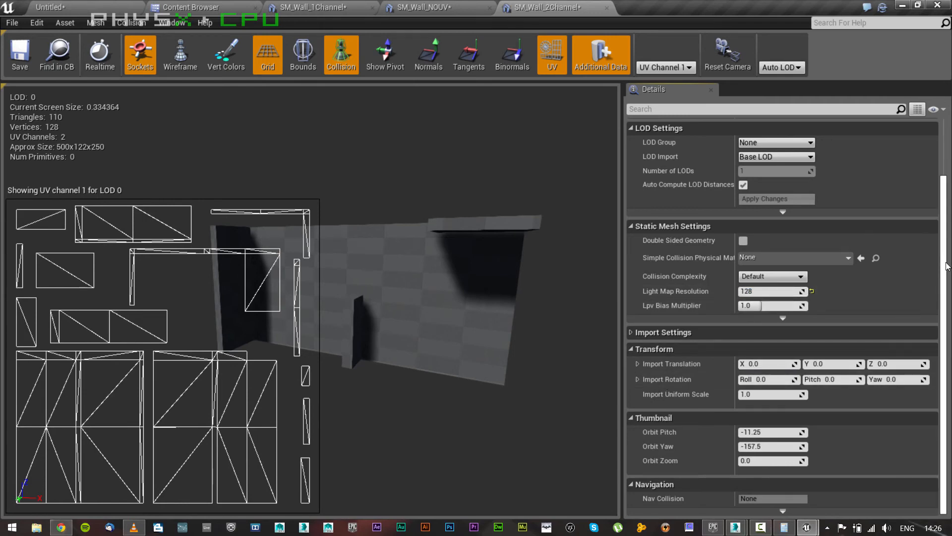
Step: Reveal the advanced static mesh settings with the Light Map Coordinate Index and save SM_Wall_2Channel
drag(946, 238, 946, 189)
scroll(794, 298, down, 3)
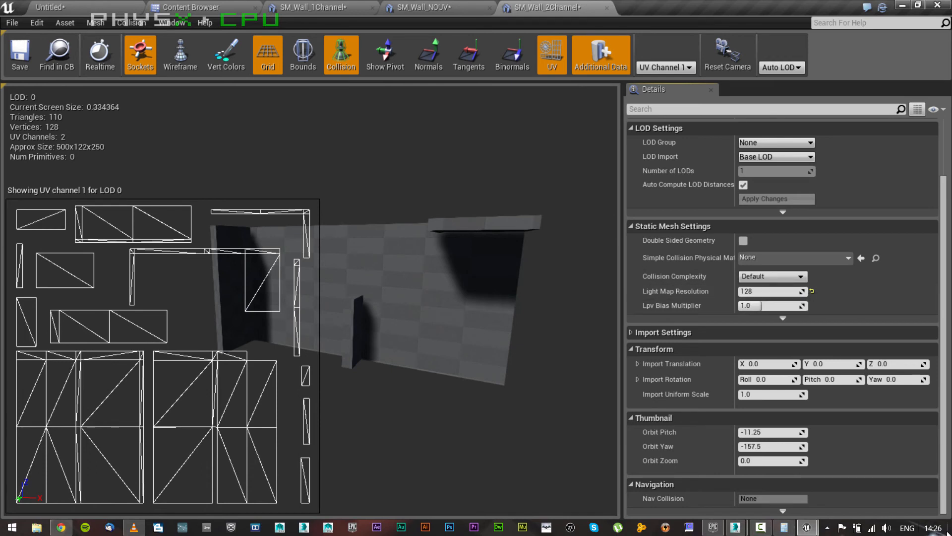
mouse_move(948, 531)
click(783, 318)
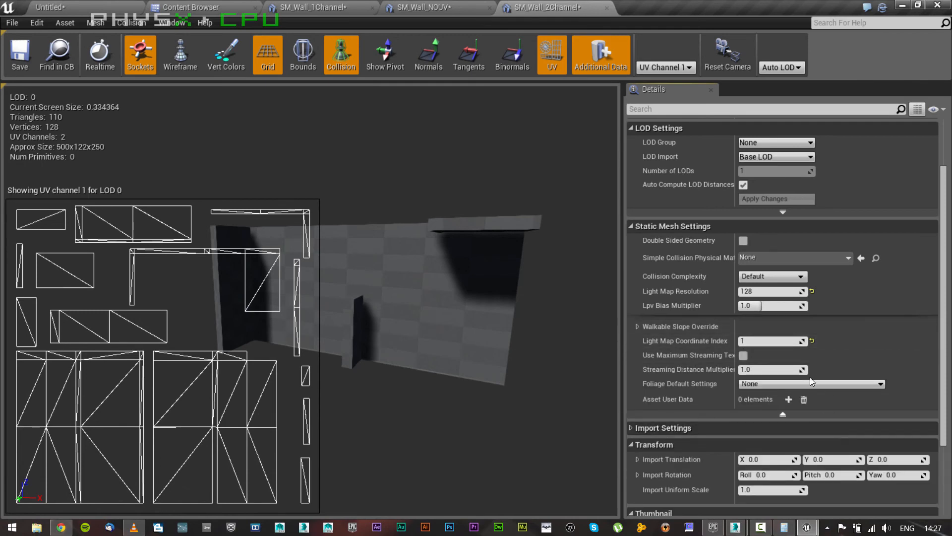
click(11, 56)
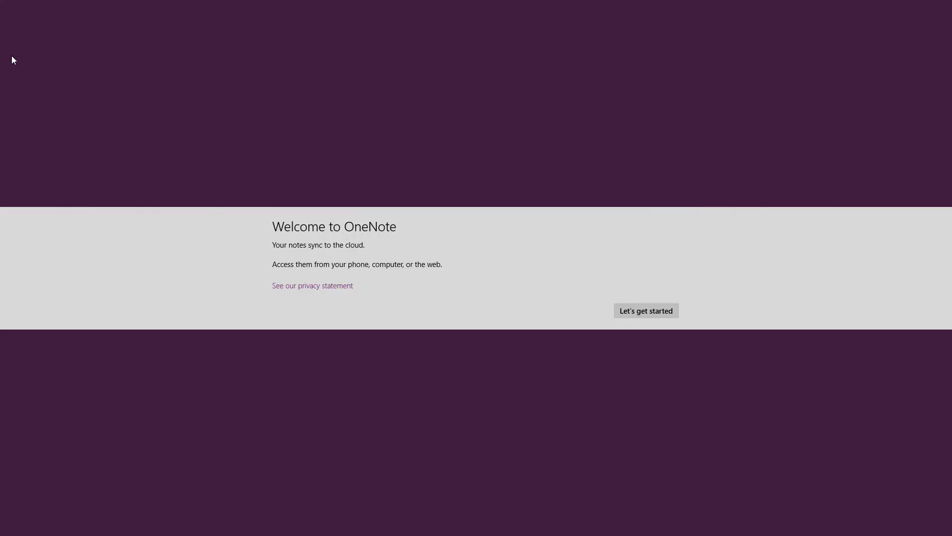
click(1, 1)
key(ctrl+s)
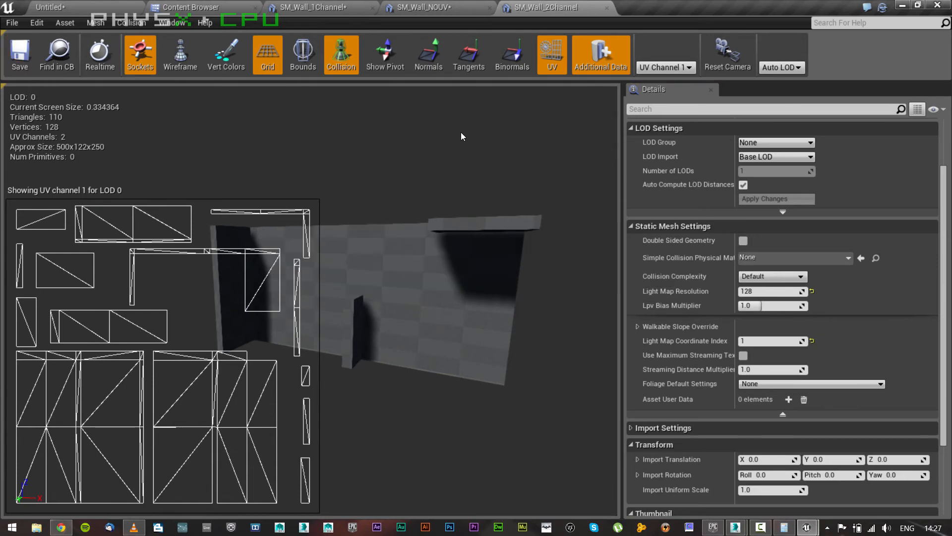
Step: Assign M_Brick_Clay_New from StarterContent's Materials folder to Element 0 of SM_Wall_2Channel and inspect the bricks up close
scroll(837, 288, up, 3)
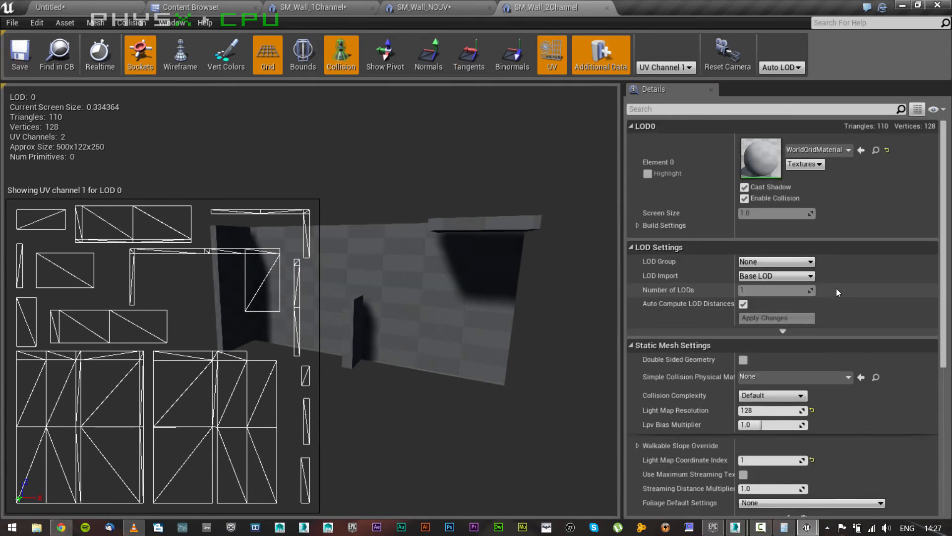
click(218, 7)
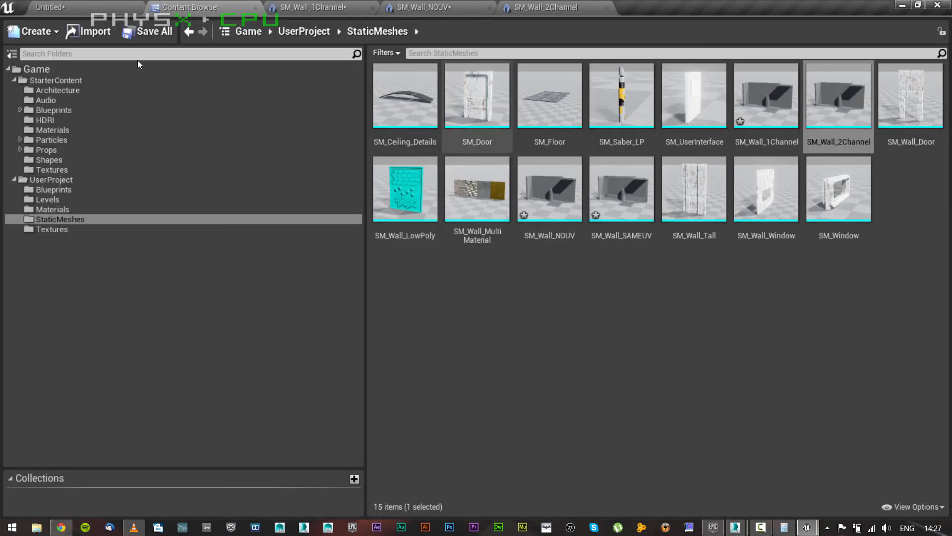
click(69, 129)
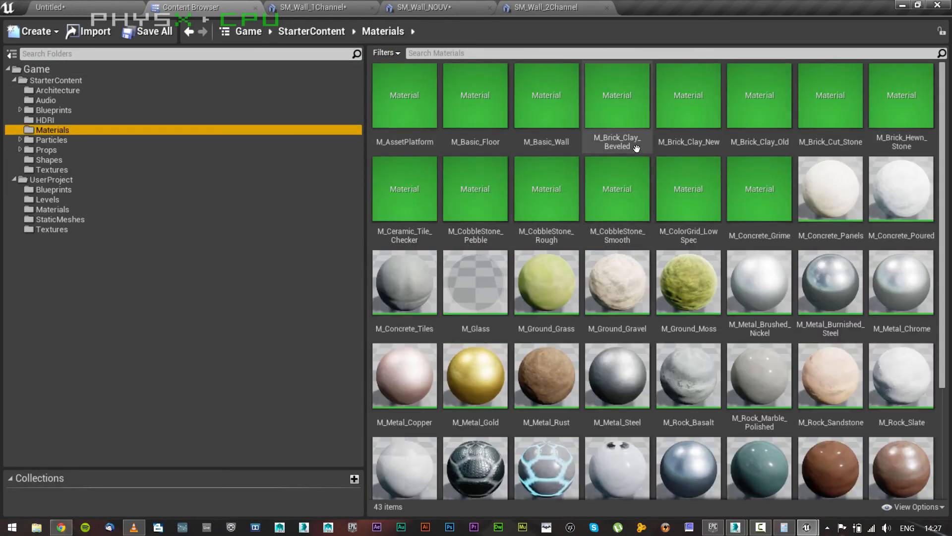
drag(677, 97, 756, 151)
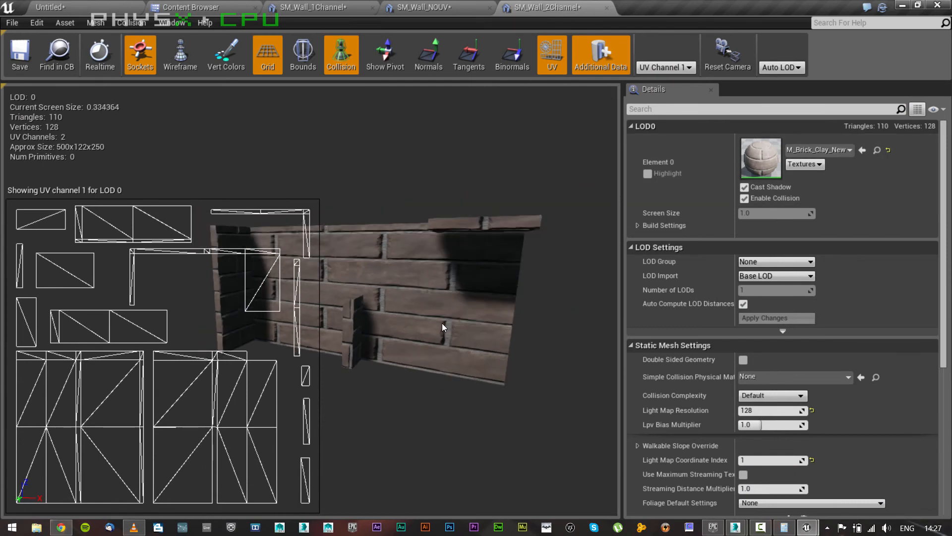
scroll(442, 323, up, 5)
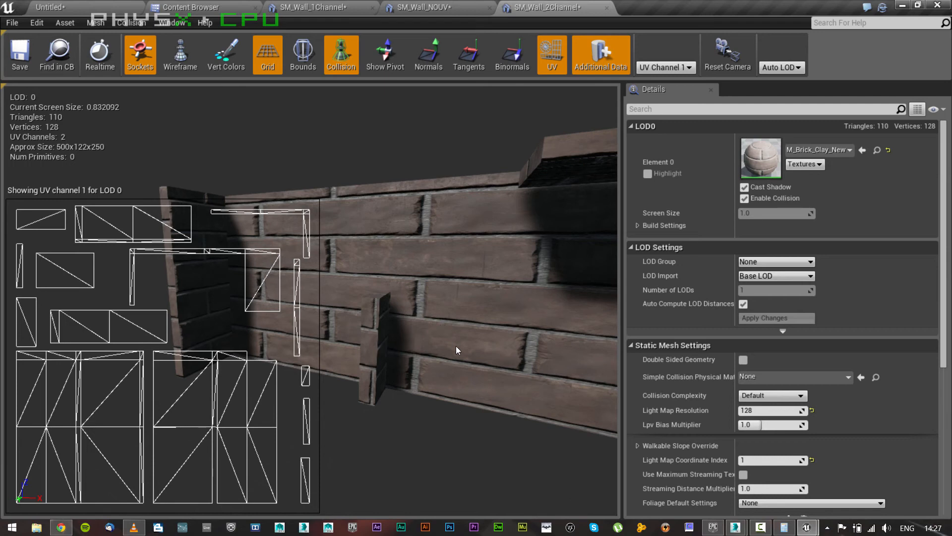
Step: Switch the UV display of SM_Wall_2Channel to UV Channel 0 and compare it with the brick texture
click(683, 66)
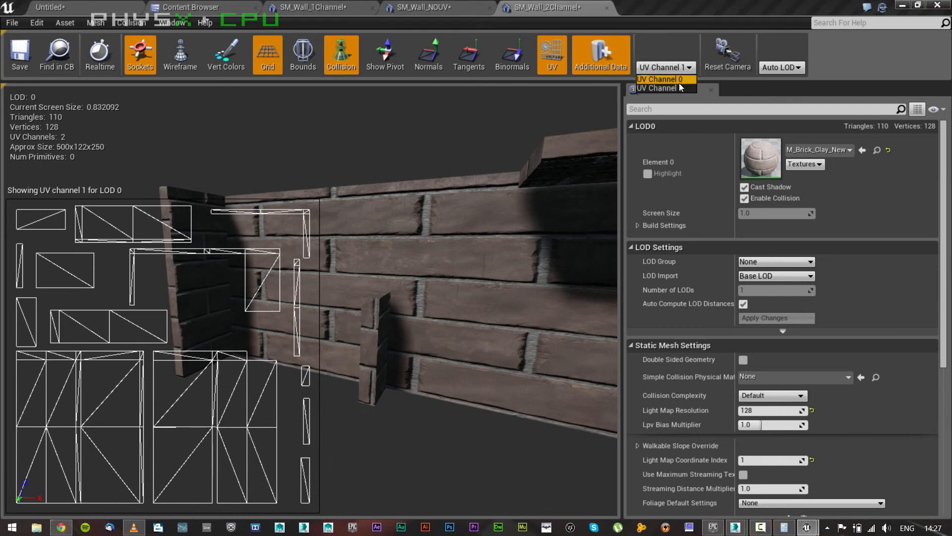
click(679, 81)
scroll(440, 325, down, 3)
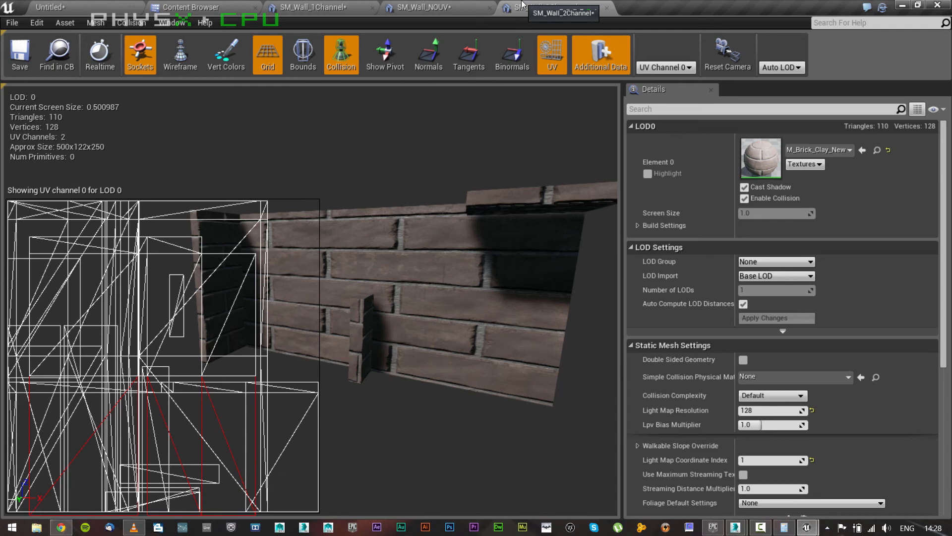
Step: Assign M_CobbleStone_Smooth to SM_Wall_NOUV and M_Brick_Cut_Stone to SM_Wall_1Channel as their Element 0 materials
click(439, 4)
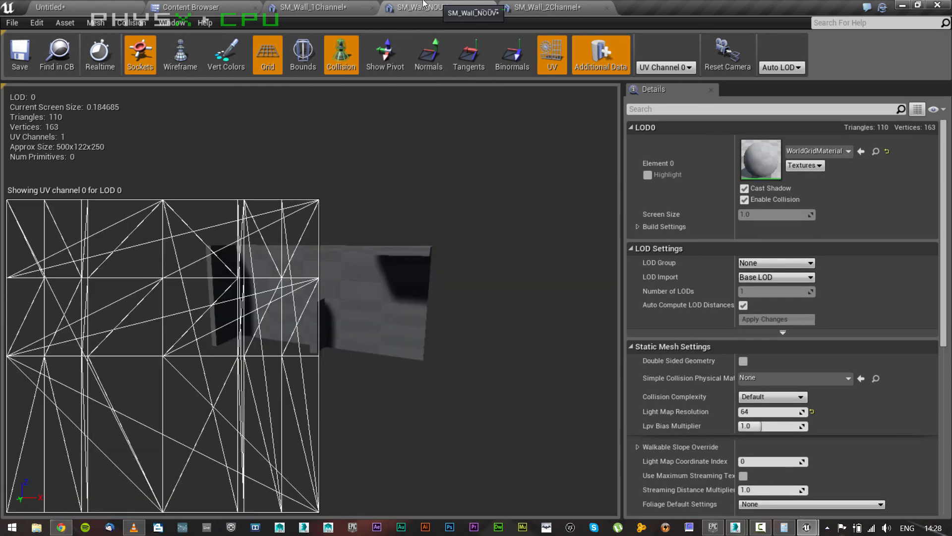
click(230, 5)
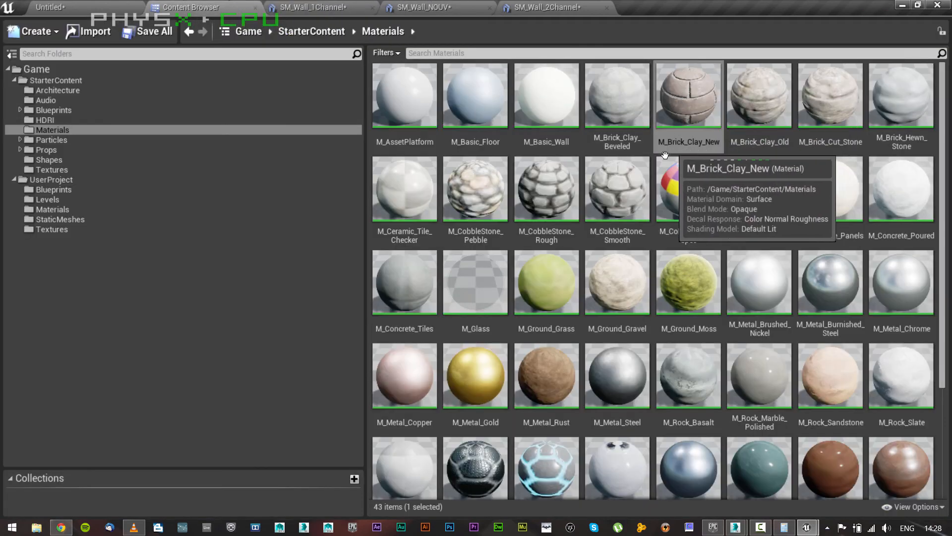
drag(617, 191, 759, 154)
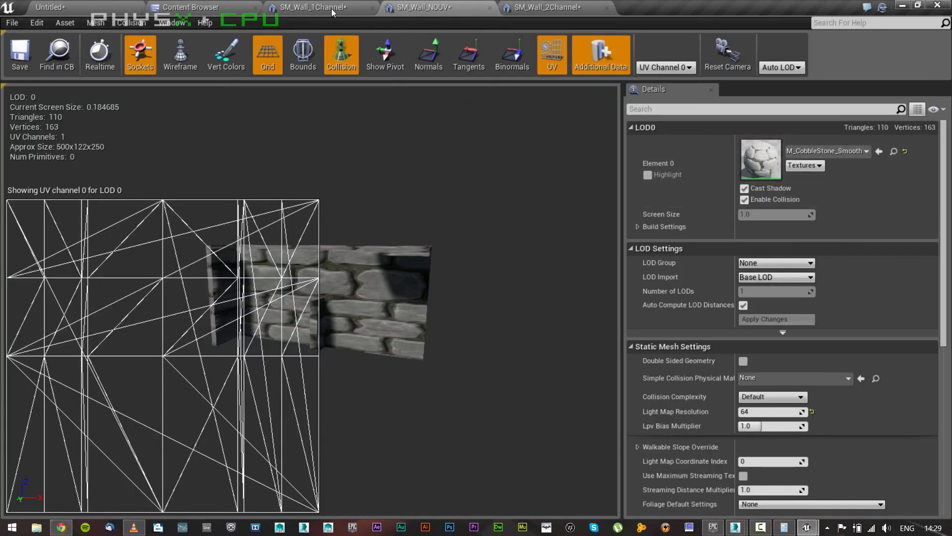
click(223, 6)
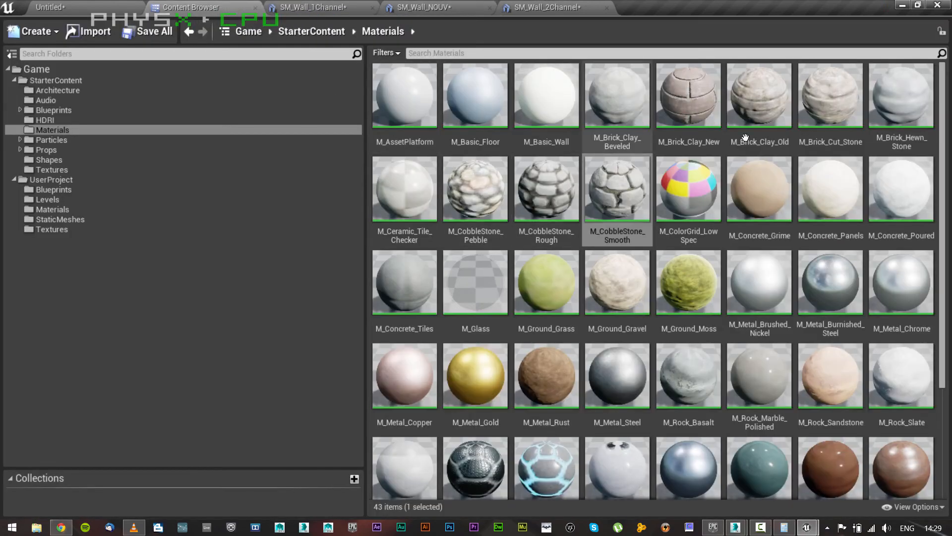
drag(834, 107, 750, 160)
Step: Return to the level and view all the walls from farther away
click(74, 6)
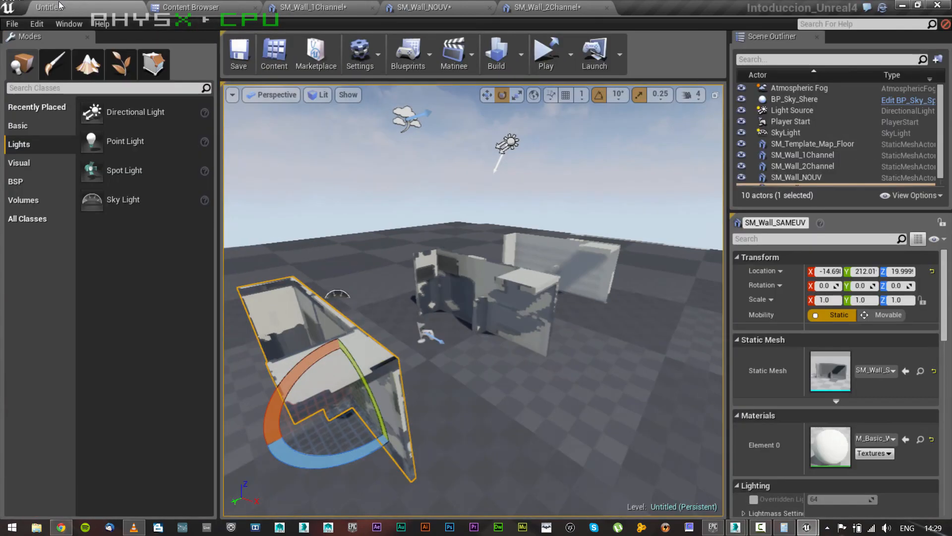
scroll(467, 333, down, 5)
scroll(467, 334, down, 4)
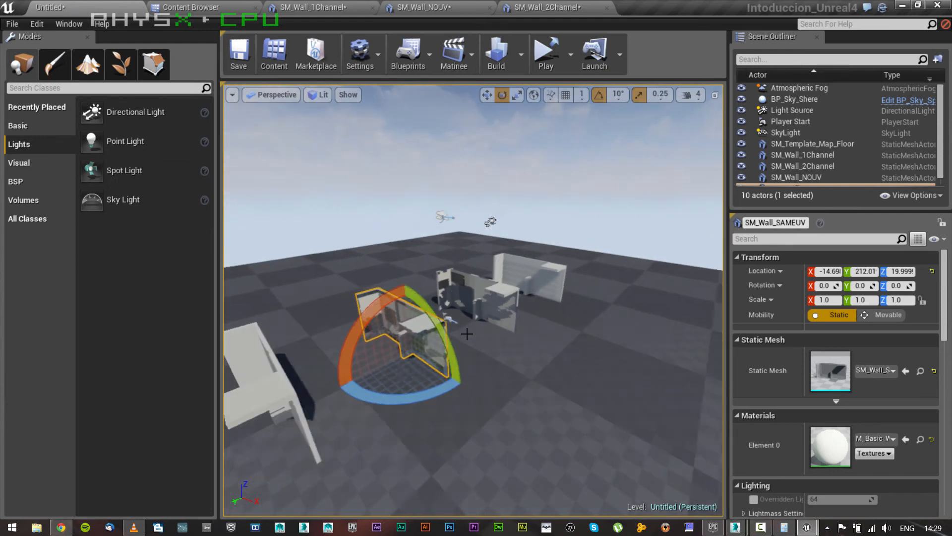
scroll(486, 327, down, 1)
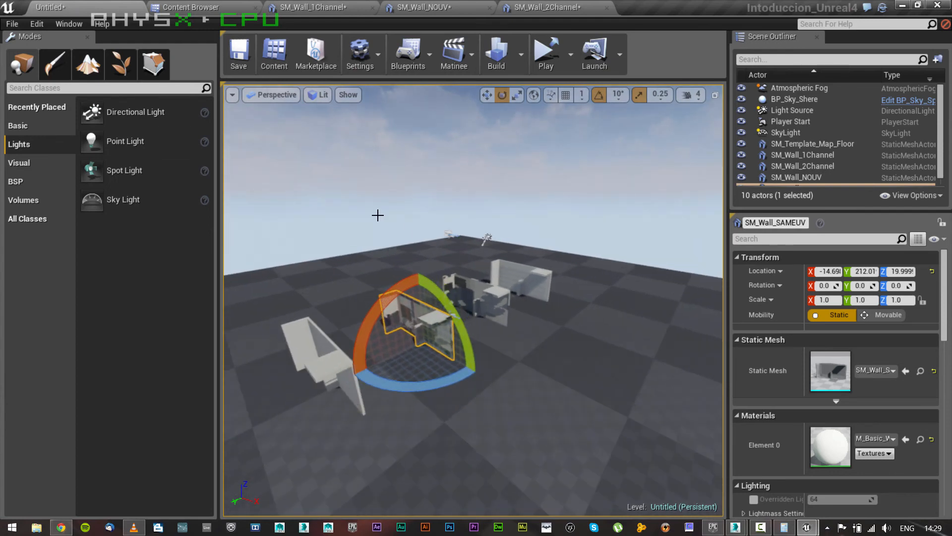
click(384, 216)
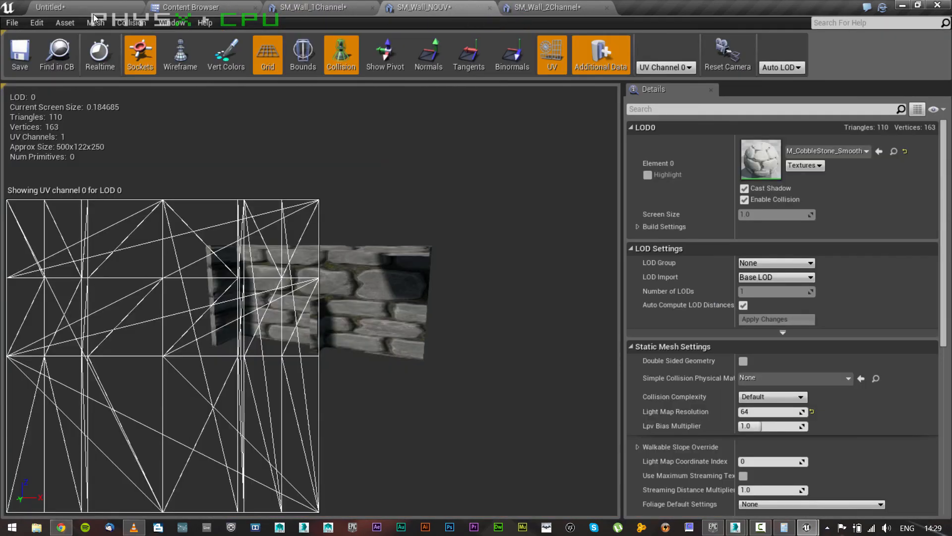
Step: Save SM_Wall_NOUV, and save all modified assets in UserProject's StaticMeshes folder
click(448, 7)
click(20, 53)
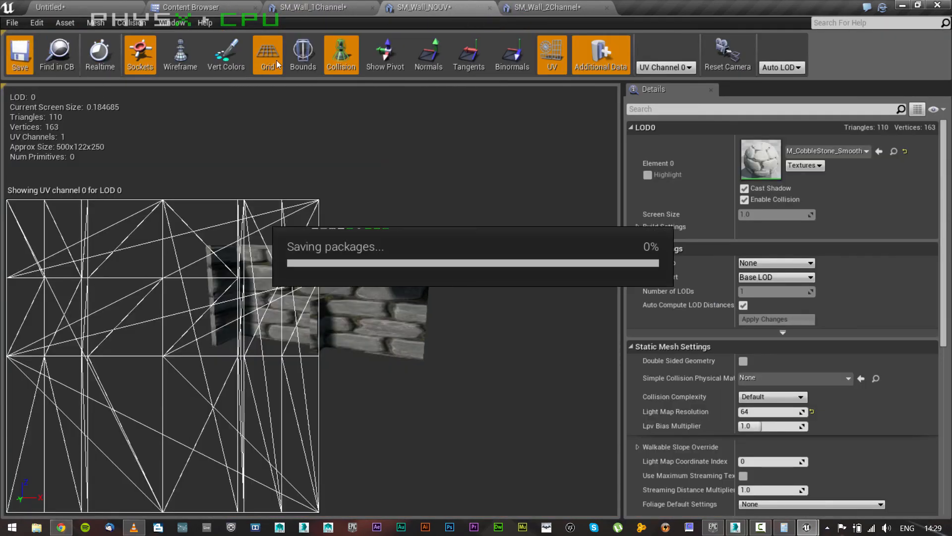
click(190, 7)
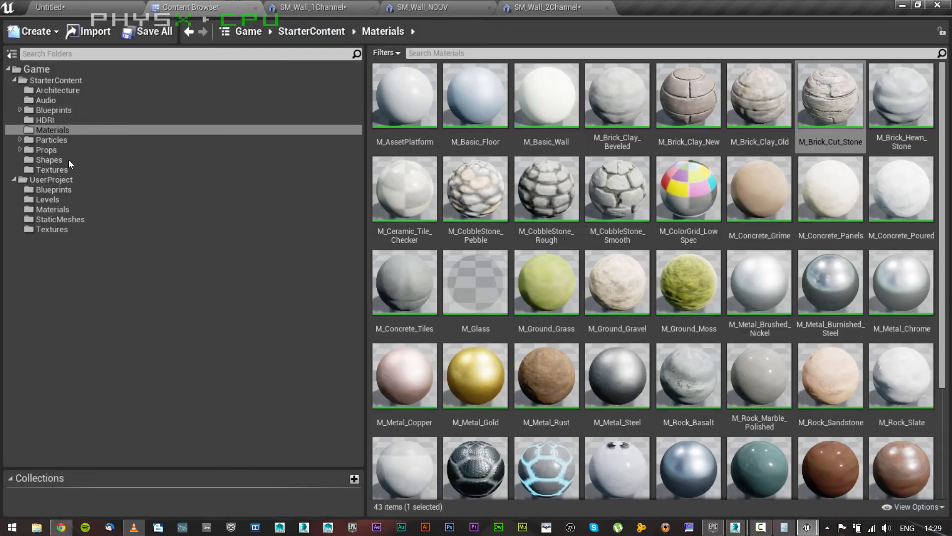
click(60, 219)
right_click(81, 221)
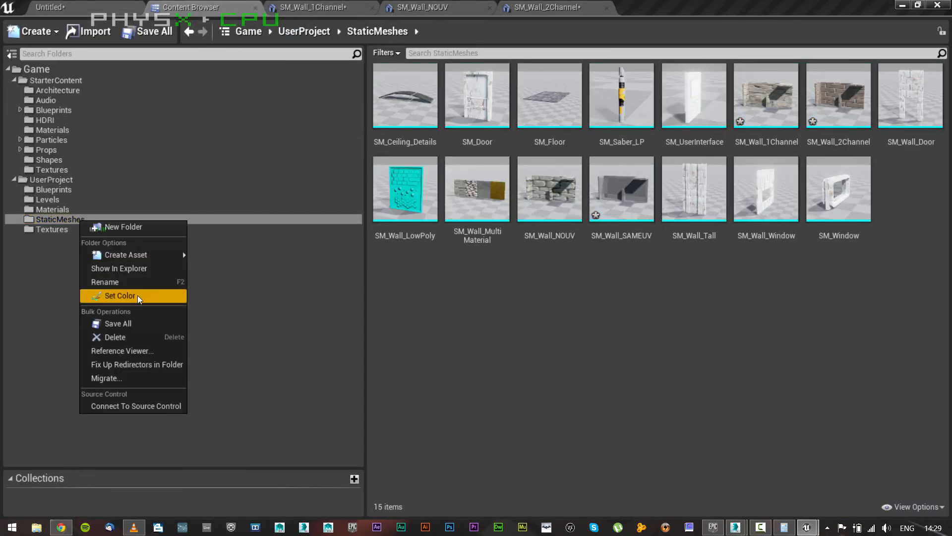
click(118, 323)
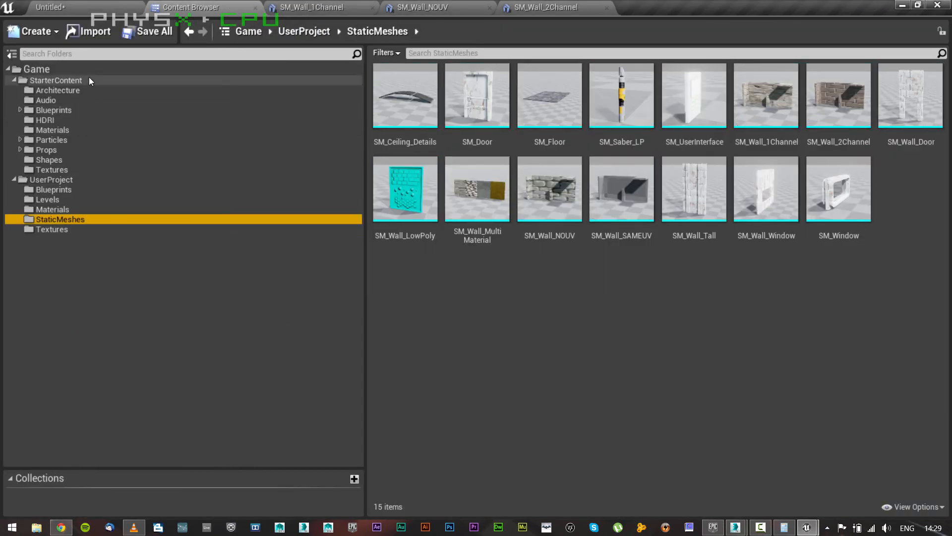
Step: Go back to the level viewport and check the placed walls after saving their meshes
click(64, 8)
scroll(475, 363, up, 2)
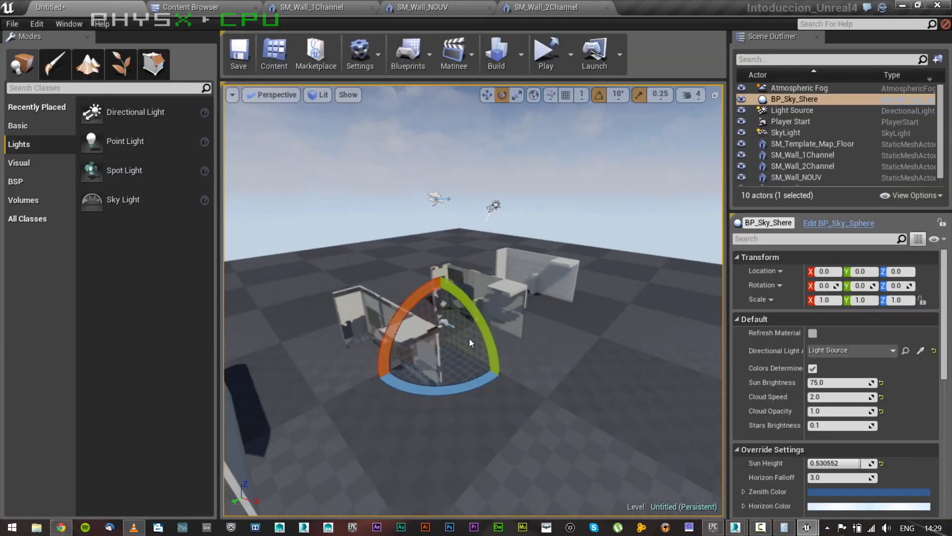
scroll(446, 309, down, 3)
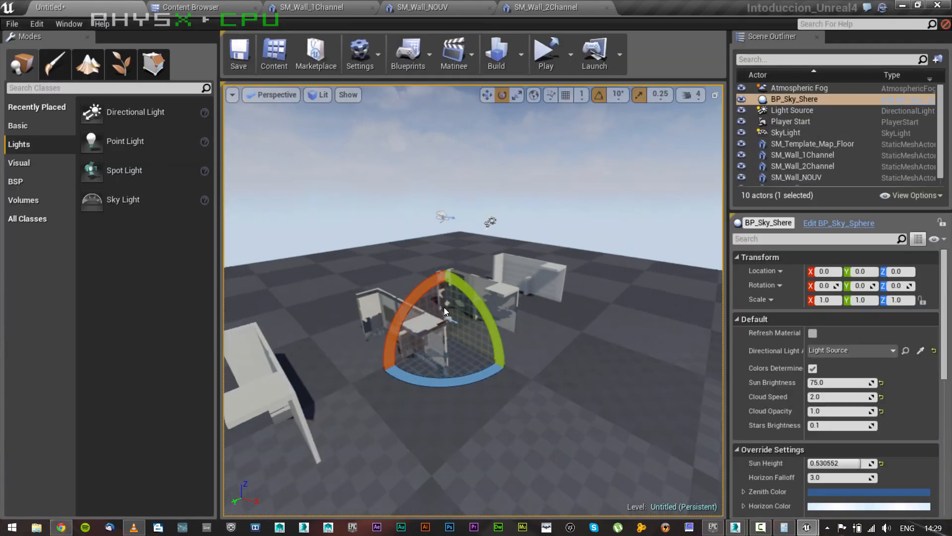
Step: Delete the existing wall variants from the level, leaving the floor, sky and light actors
click(327, 349)
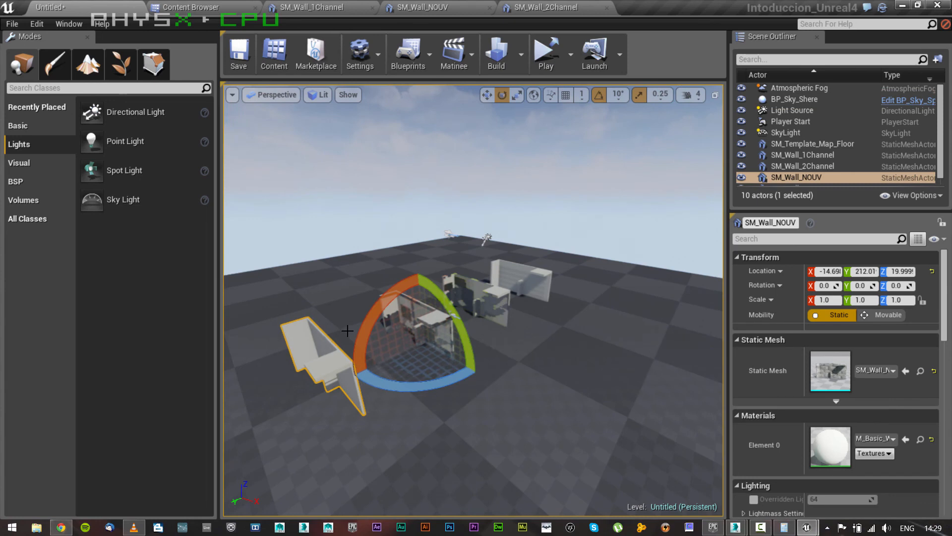
key(Delete)
click(475, 297)
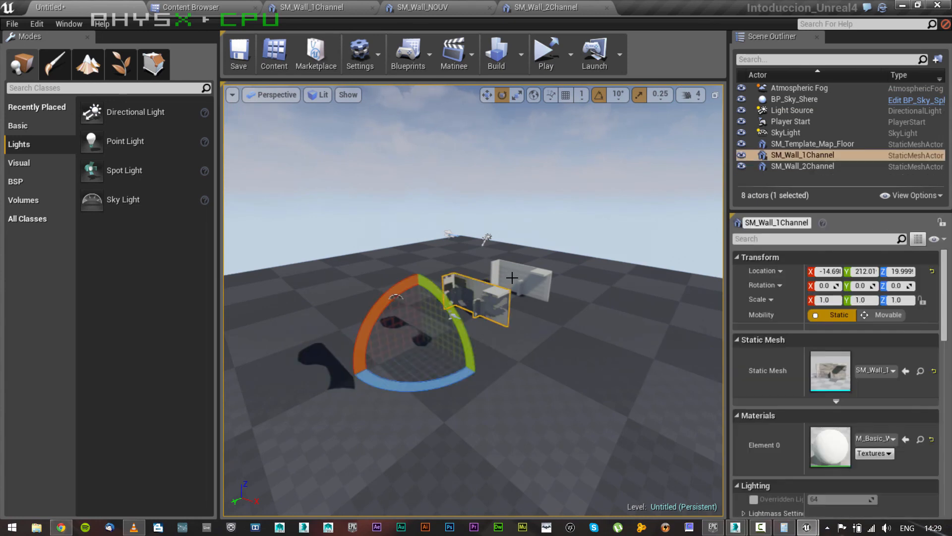
key(Delete)
click(520, 274)
key(Delete)
Step: Place SM_Wall_NOUV, SM_Wall_SAMEUV, SM_Wall_1Channel and SM_Wall_2Channel together from the StaticMeshes folder into the level
click(243, 5)
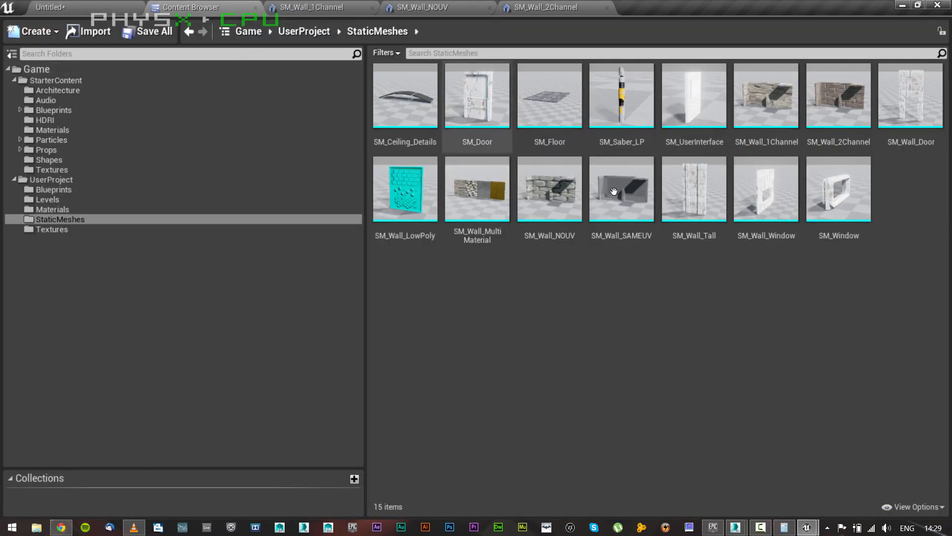
click(550, 193)
ctrl+click(622, 194)
ctrl+click(745, 130)
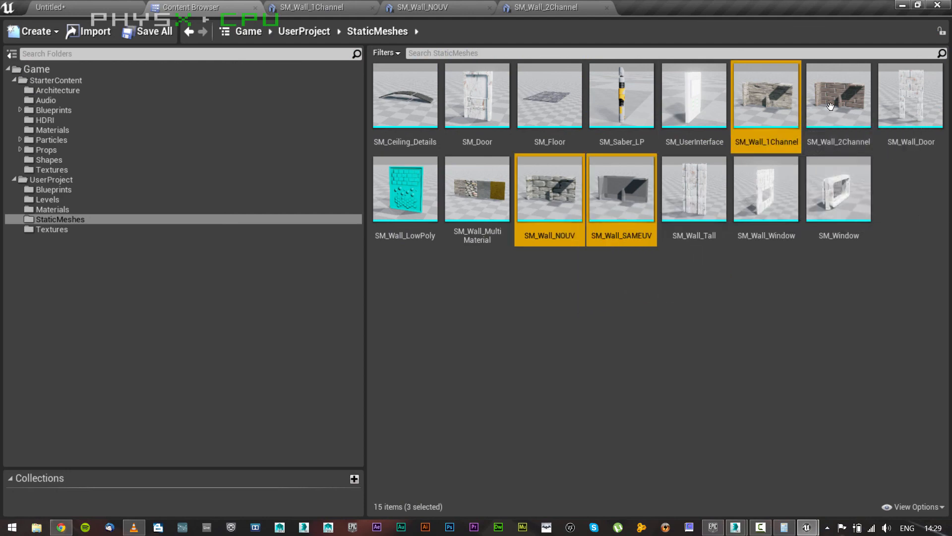
ctrl+click(838, 100)
drag(175, 24, 426, 353)
key(f)
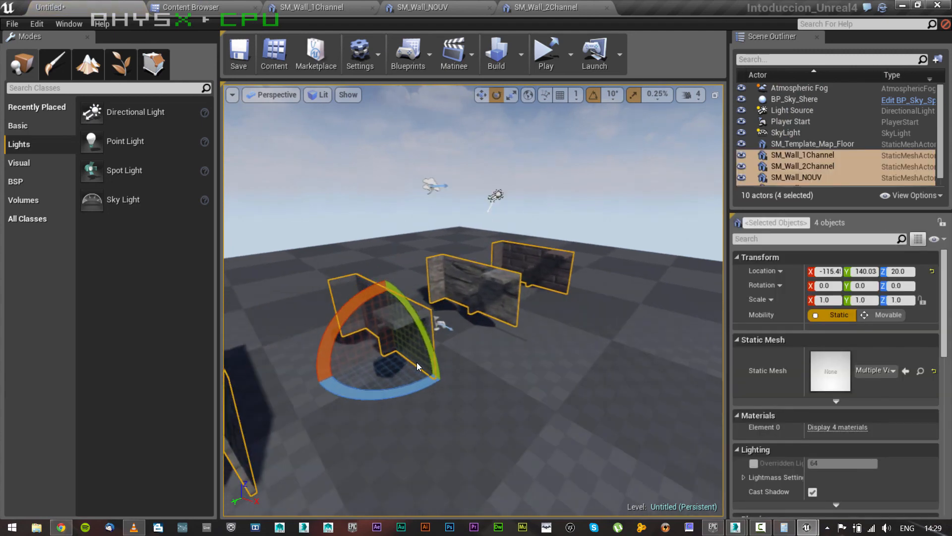
Step: Enable Use Error Coloring for lighting builds, then start a build and cancel it
click(524, 66)
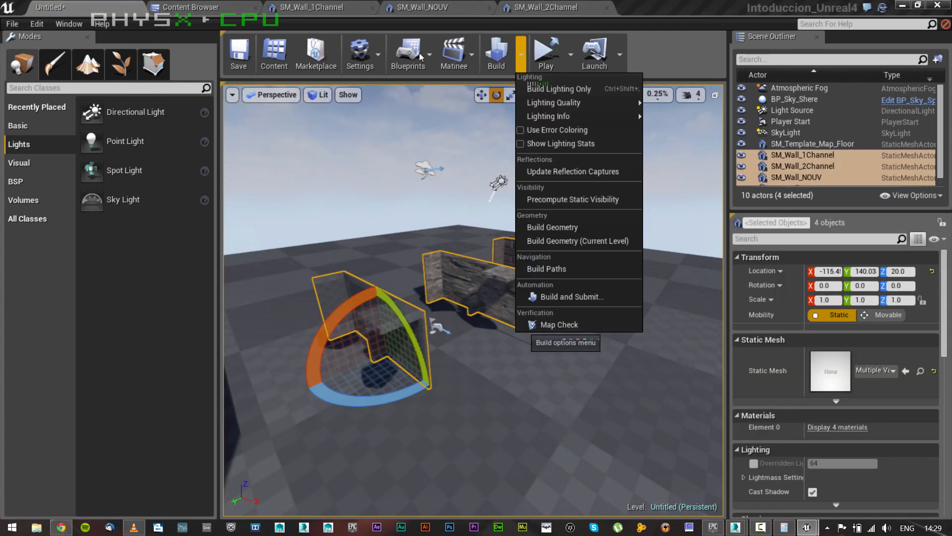
click(579, 133)
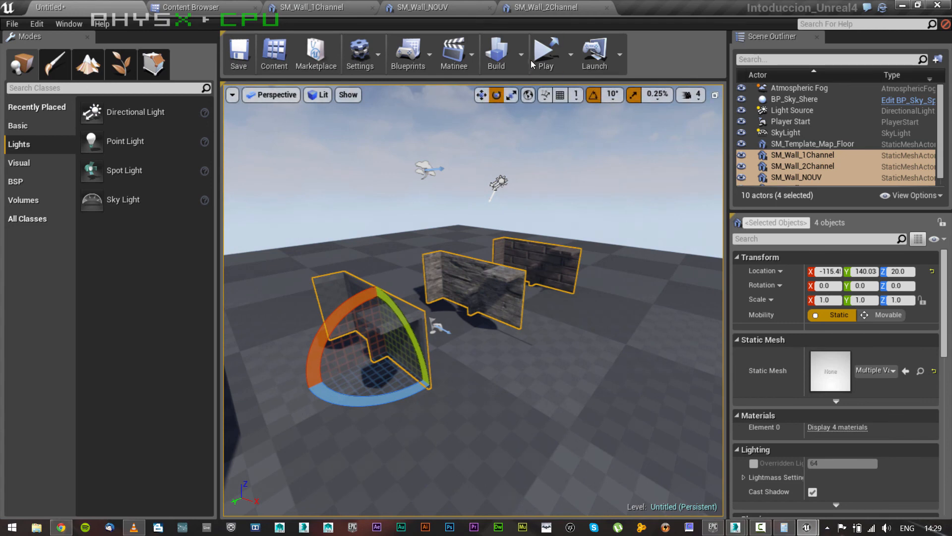
click(502, 60)
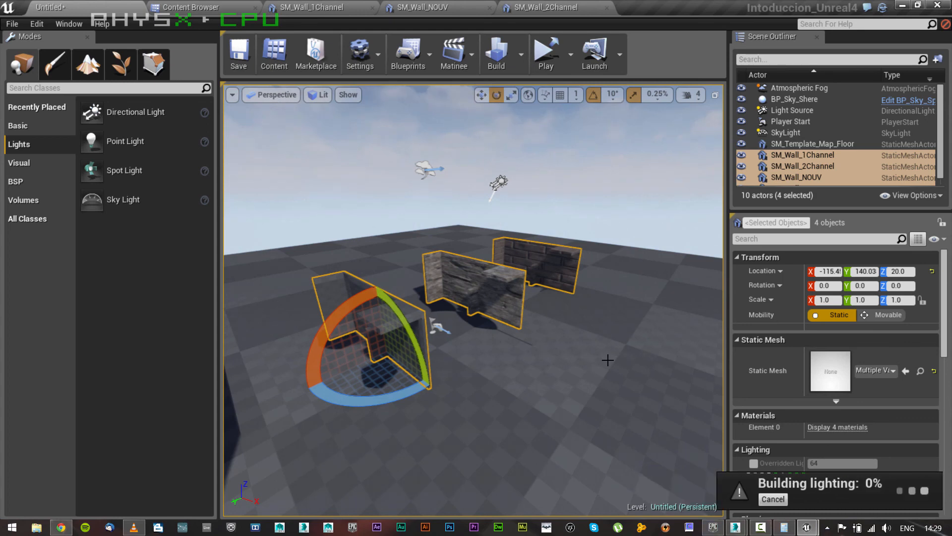
click(773, 499)
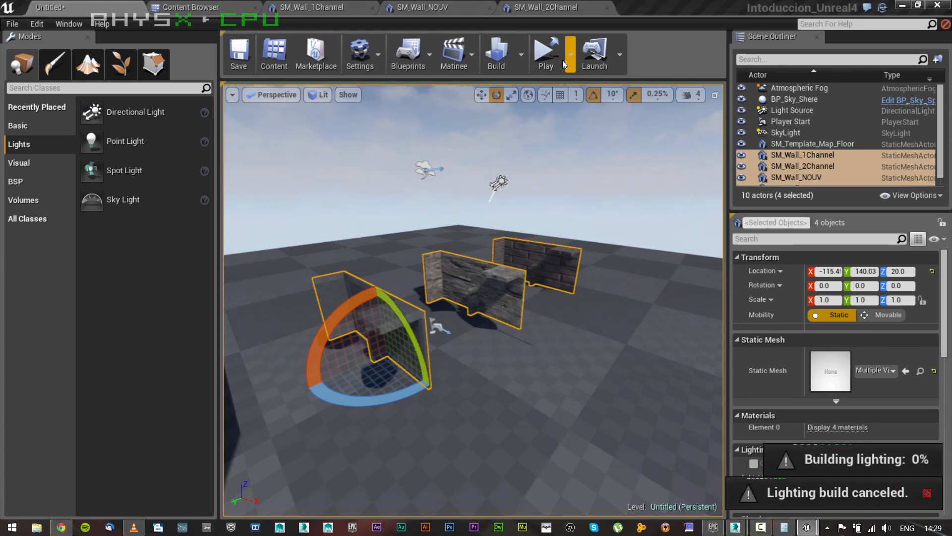
Step: Choose a lighting quality level, build the level's lighting and close the lighting results log
click(520, 64)
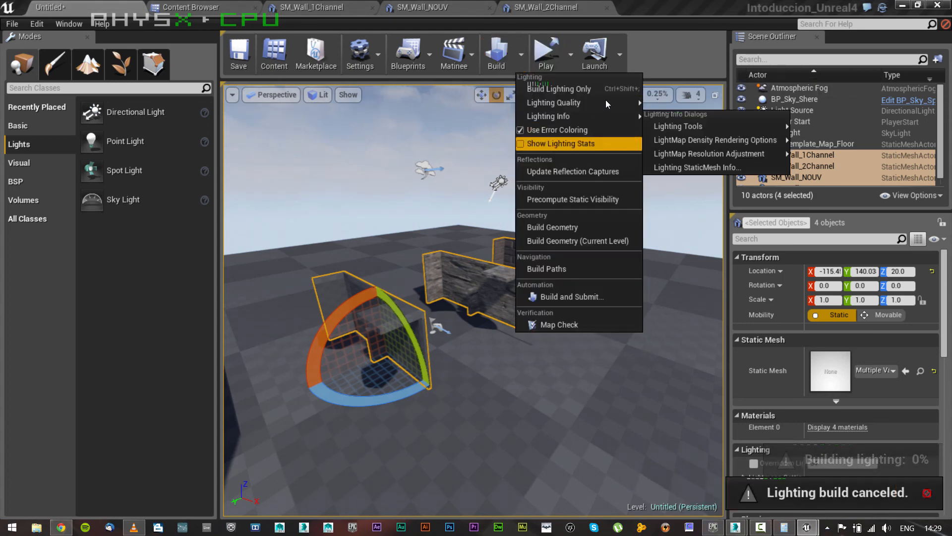
mouse_move(606, 101)
click(671, 141)
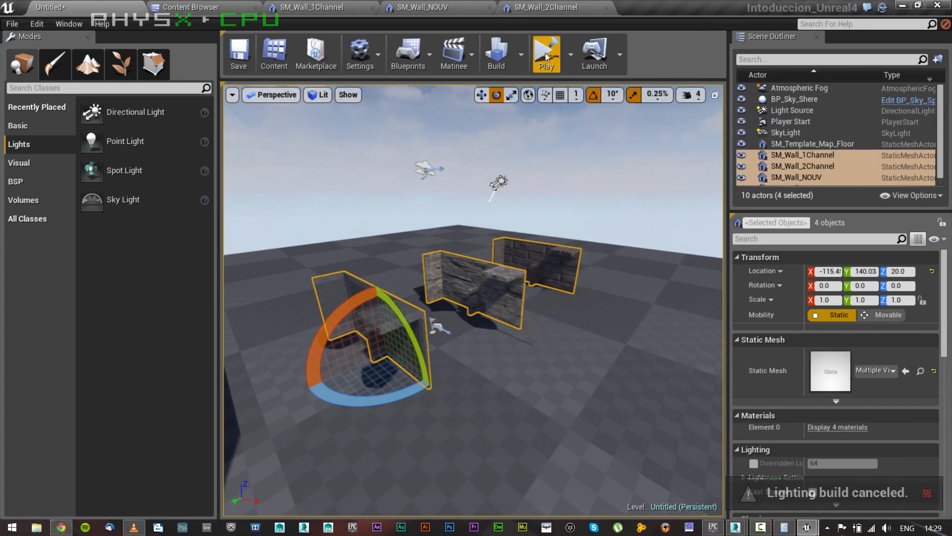
click(497, 54)
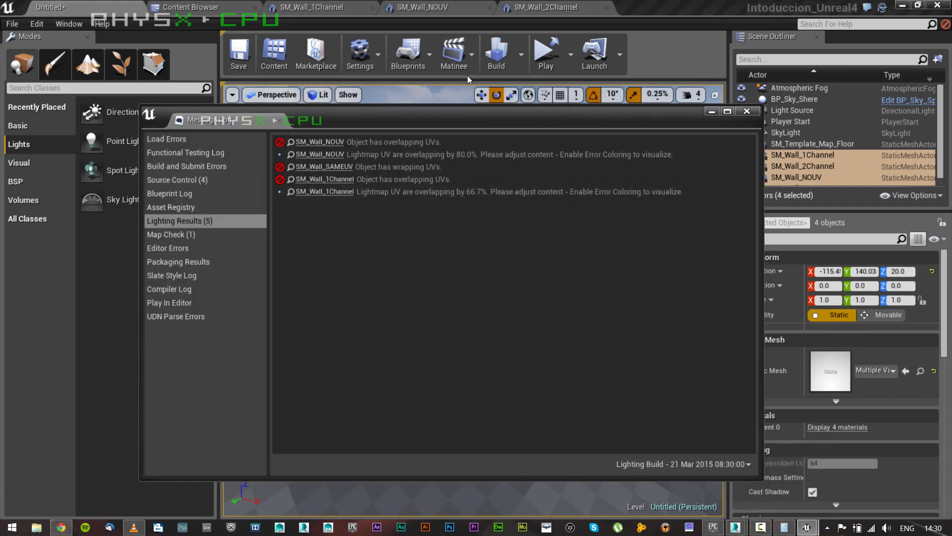
click(747, 111)
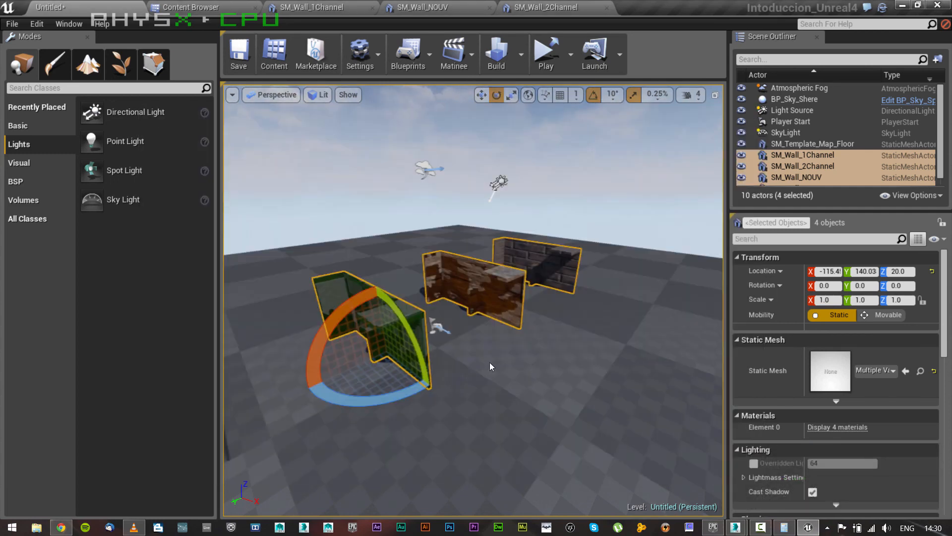
Step: Examine the baked lighting on the cobblestone SM_Wall_NOUV from several angles
click(542, 366)
scroll(486, 310, down, 3)
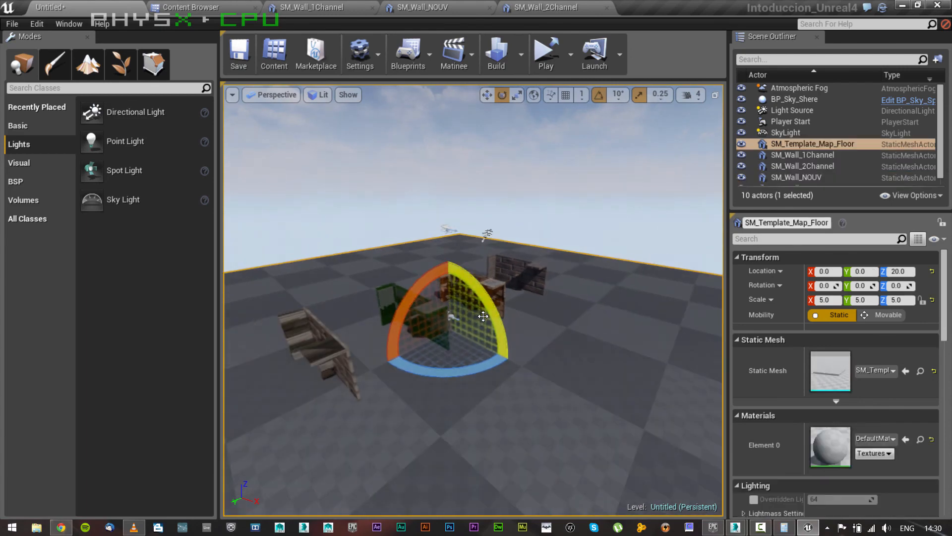
click(311, 327)
key(f)
alt+drag(532, 355, 549, 243)
scroll(531, 355, up, 3)
scroll(549, 244, down, 4)
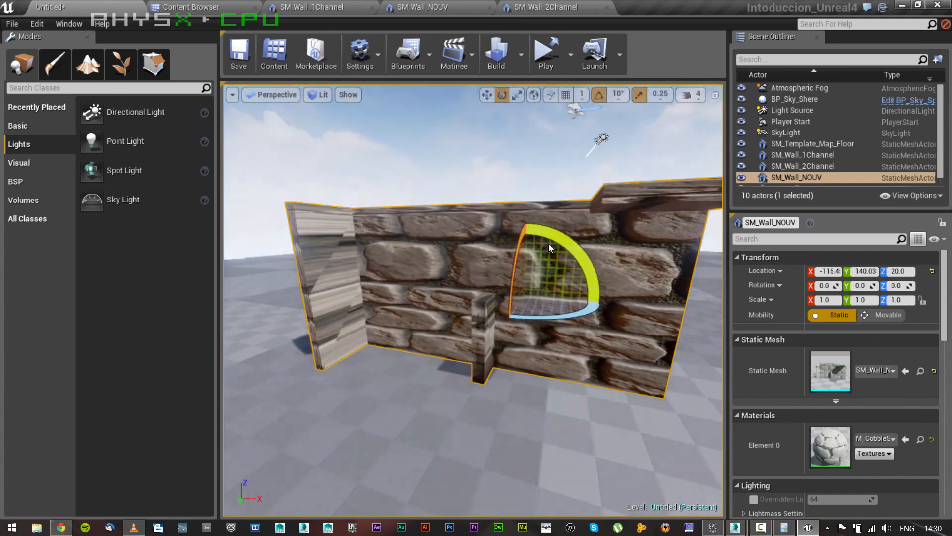
scroll(643, 293, up, 3)
alt+drag(643, 292, 635, 263)
scroll(623, 274, down, 6)
Step: Inspect the error coloring on SM_Wall_SAMEUV and SM_Wall_1Channel up close
click(534, 213)
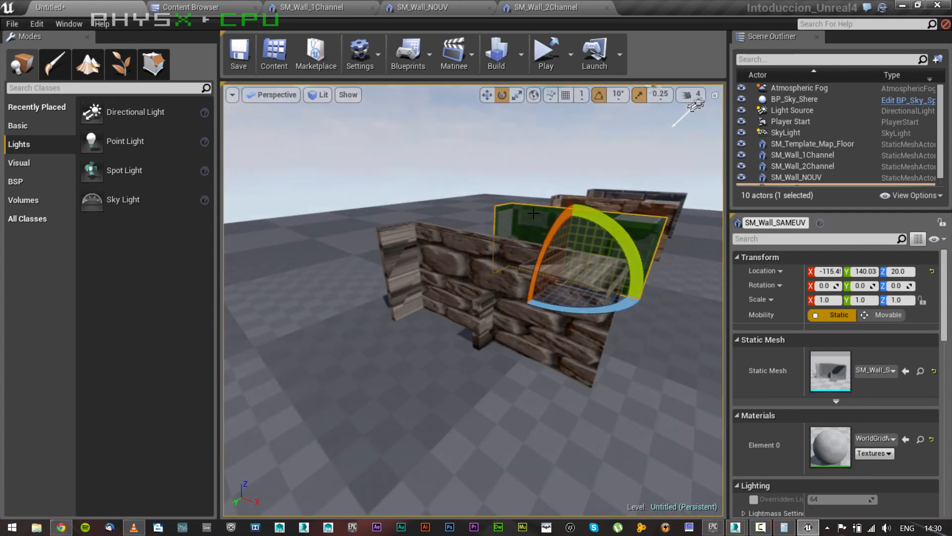
key(f)
alt+drag(570, 268, 574, 236)
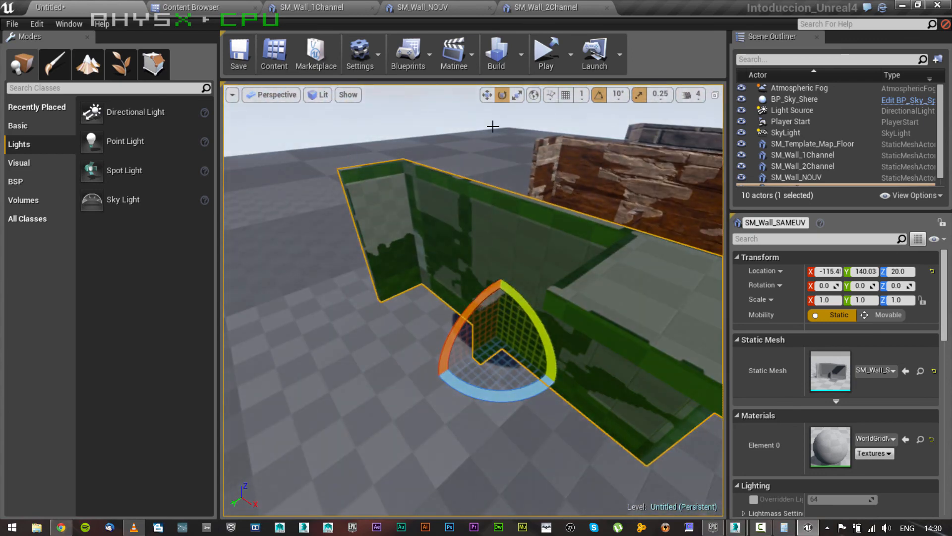
click(616, 158)
key(f)
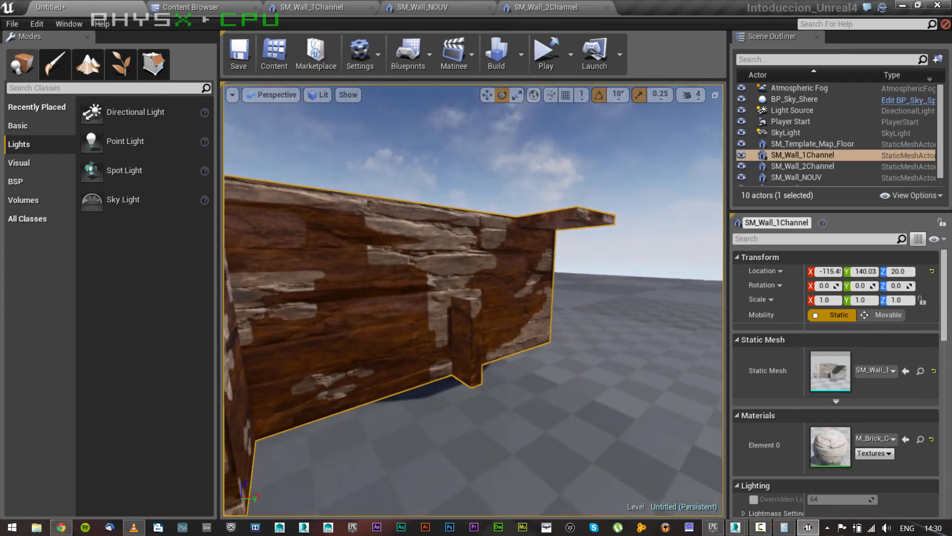
alt+drag(615, 307, 521, 286)
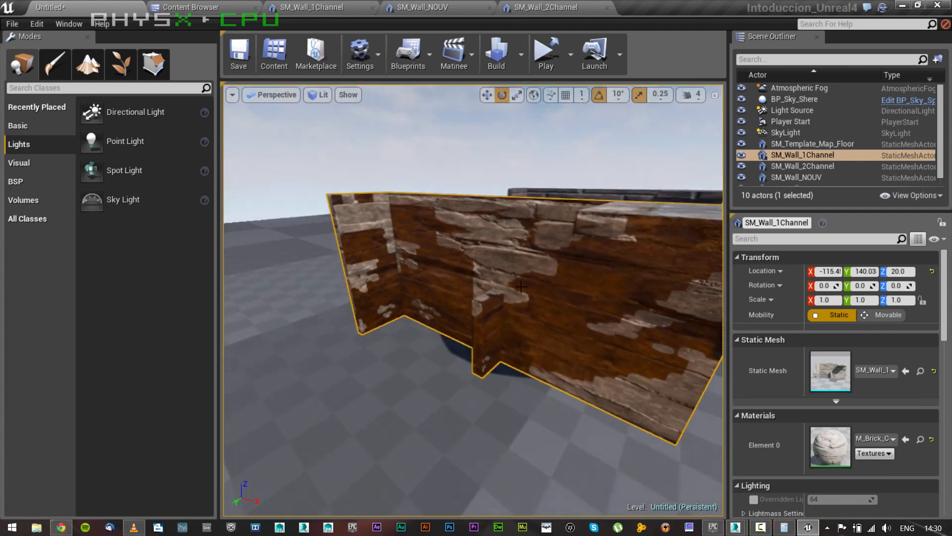
Step: Examine SM_Wall_2Channel's baked shadows close up, from behind and beside the other walls
click(559, 192)
key(f)
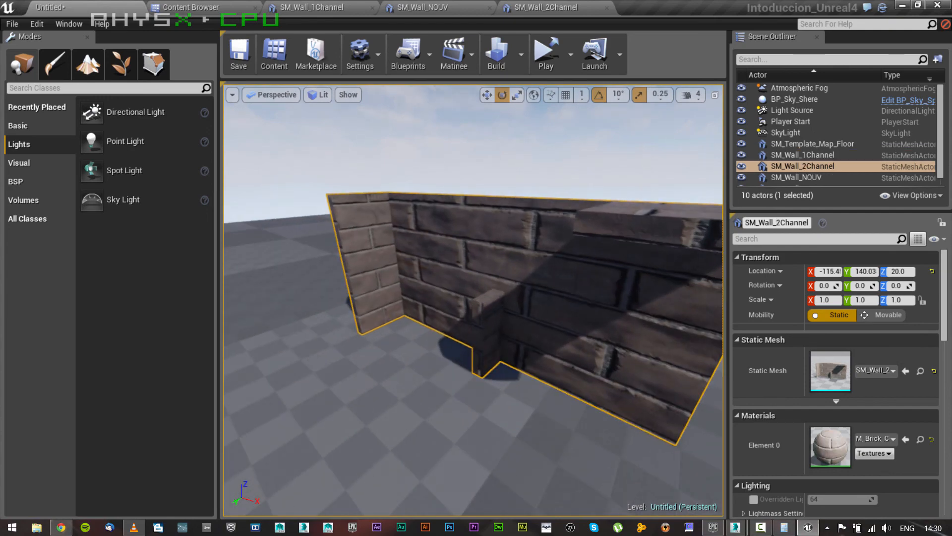
alt+drag(558, 192, 499, 345)
scroll(498, 345, up, 6)
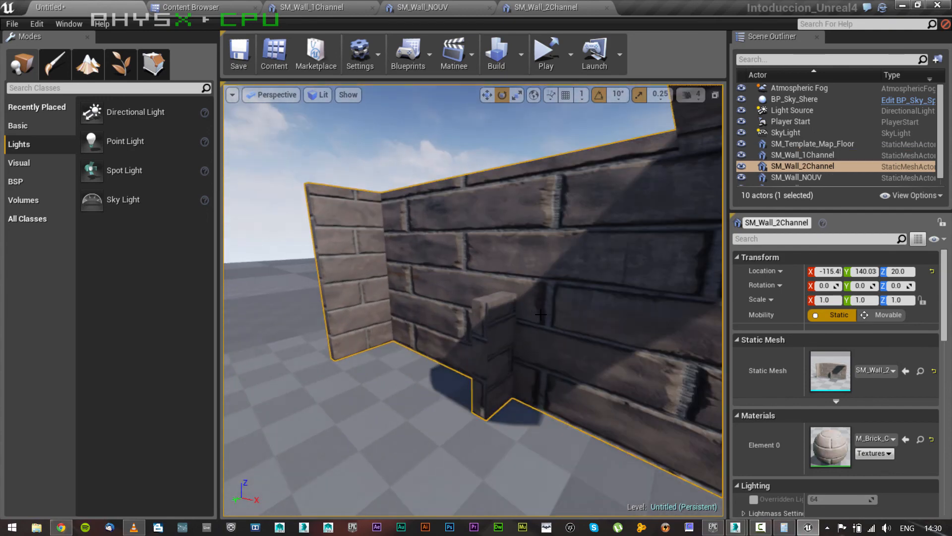
scroll(498, 346, down, 8)
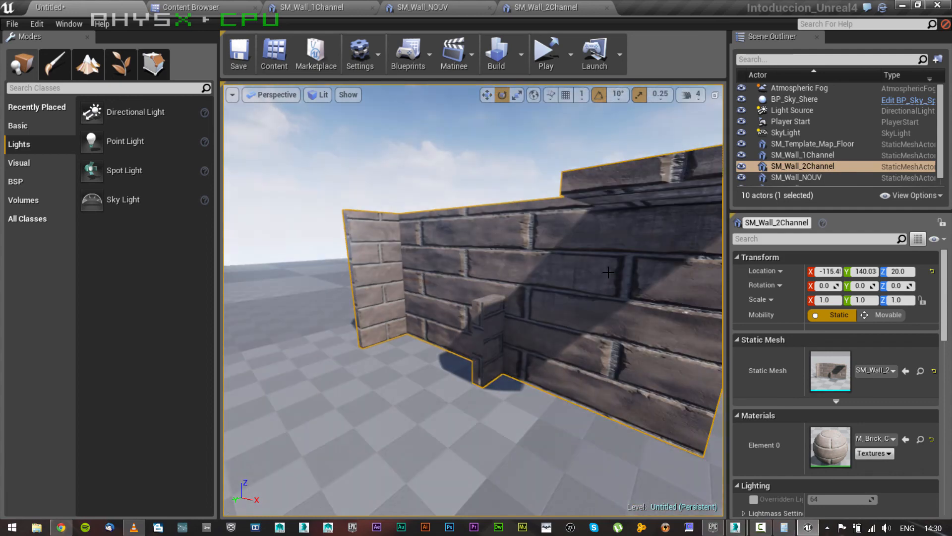
alt+drag(498, 346, 424, 336)
scroll(501, 342, down, 6)
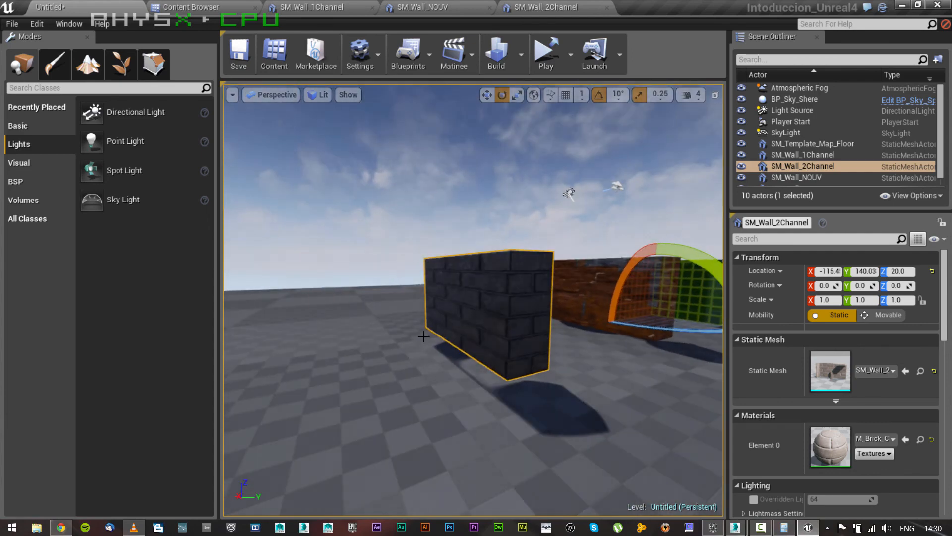
scroll(588, 425, down, 4)
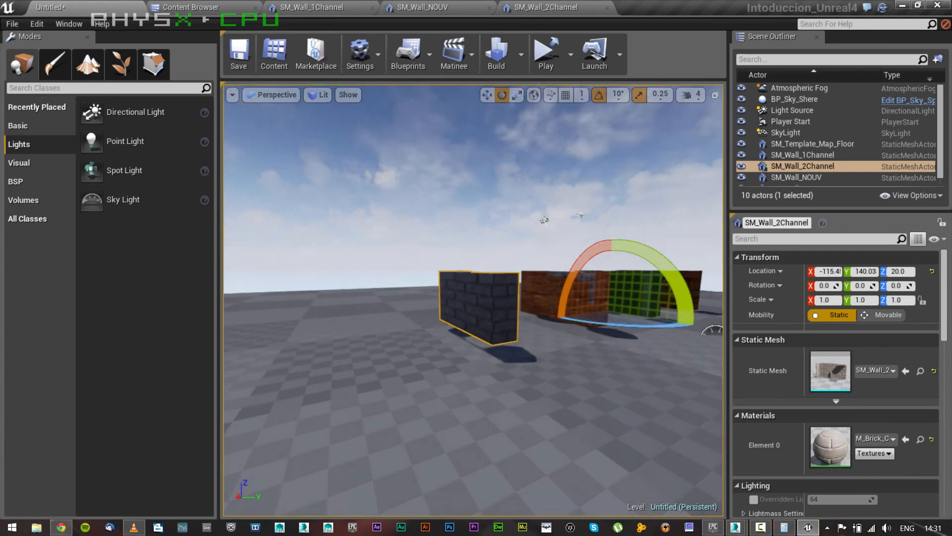
Step: Override the light map resolution of SM_Template_Map_Floor with 256
click(505, 377)
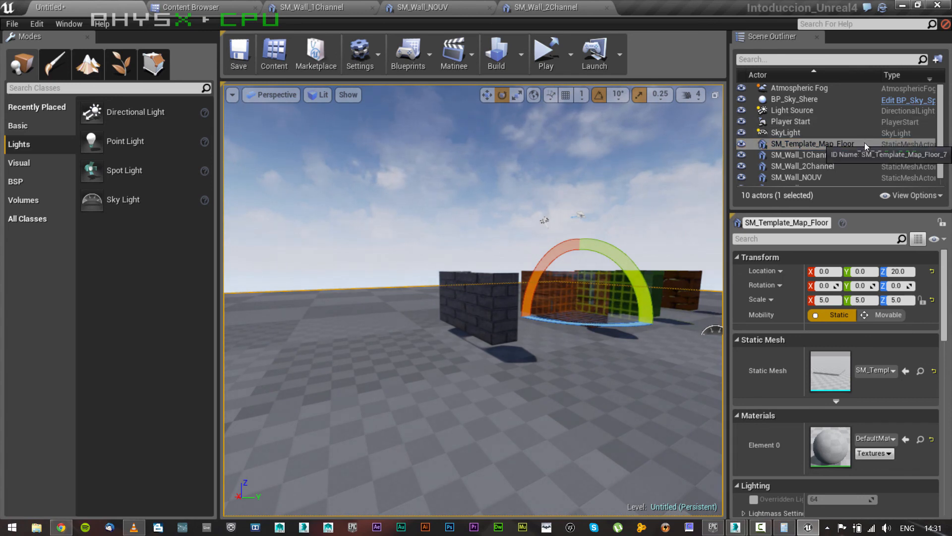
scroll(753, 325, down, 7)
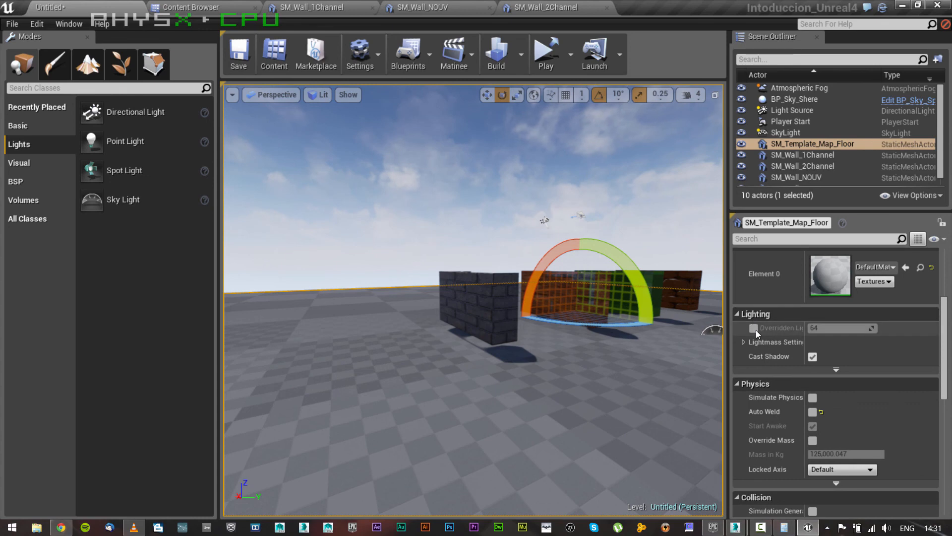
click(754, 328)
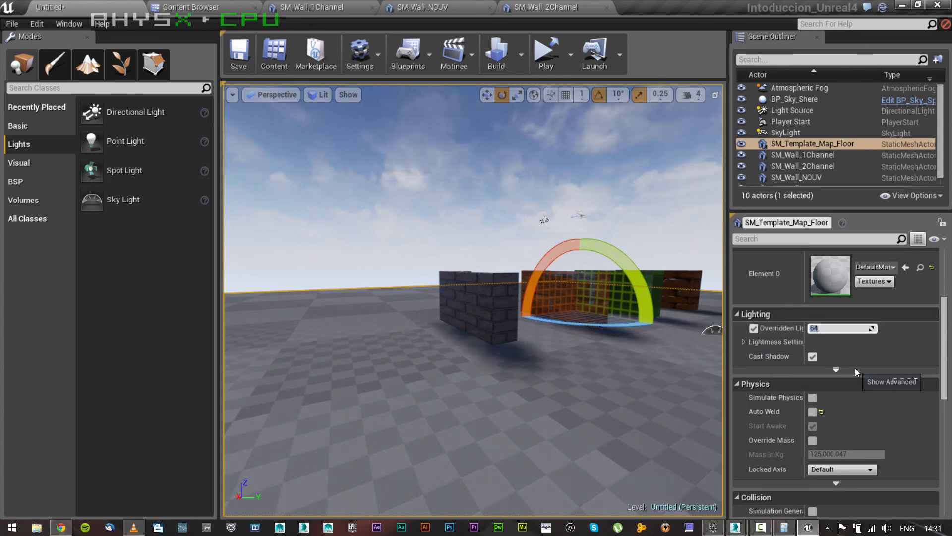
text(256)
key(Return)
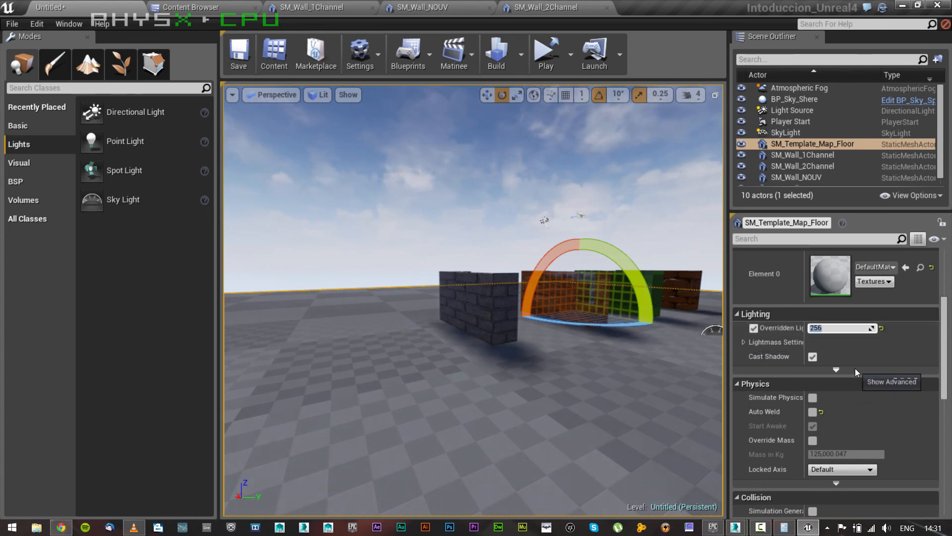
Step: Rebuild the lighting with the floor's new light map resolution and close the results log
scroll(369, 349, down, 4)
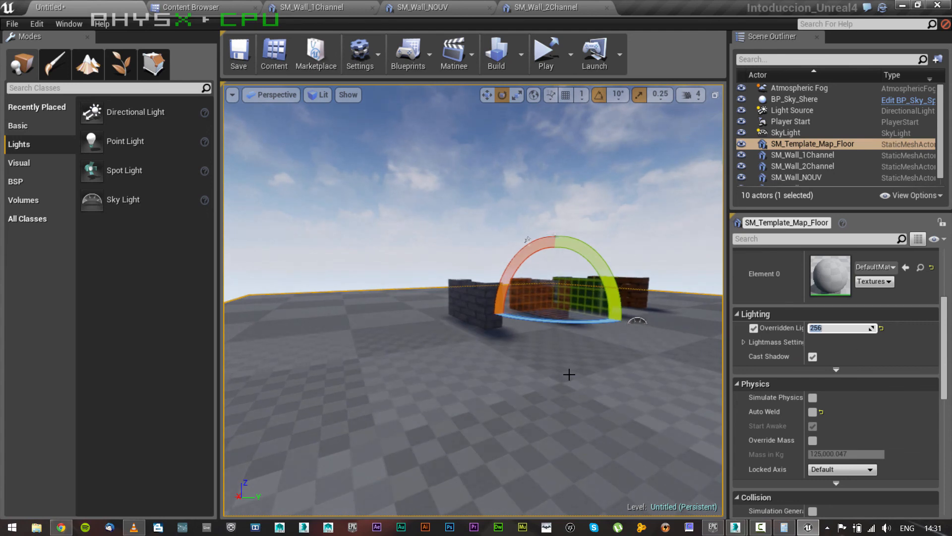
scroll(568, 374, up, 3)
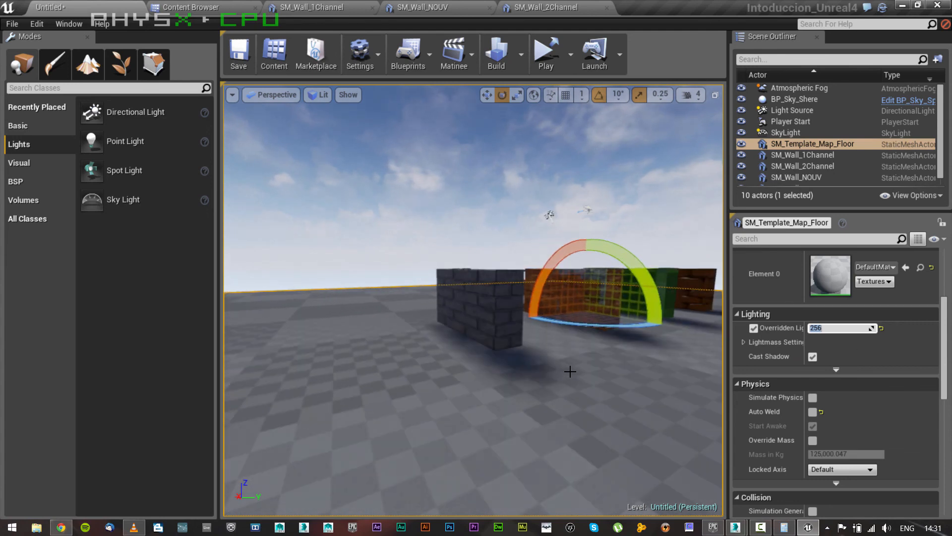
click(495, 69)
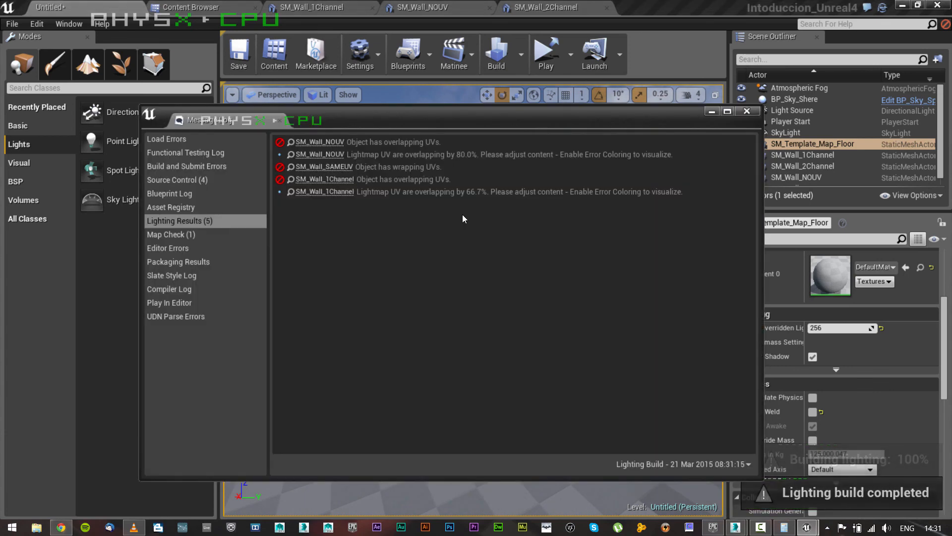
click(746, 111)
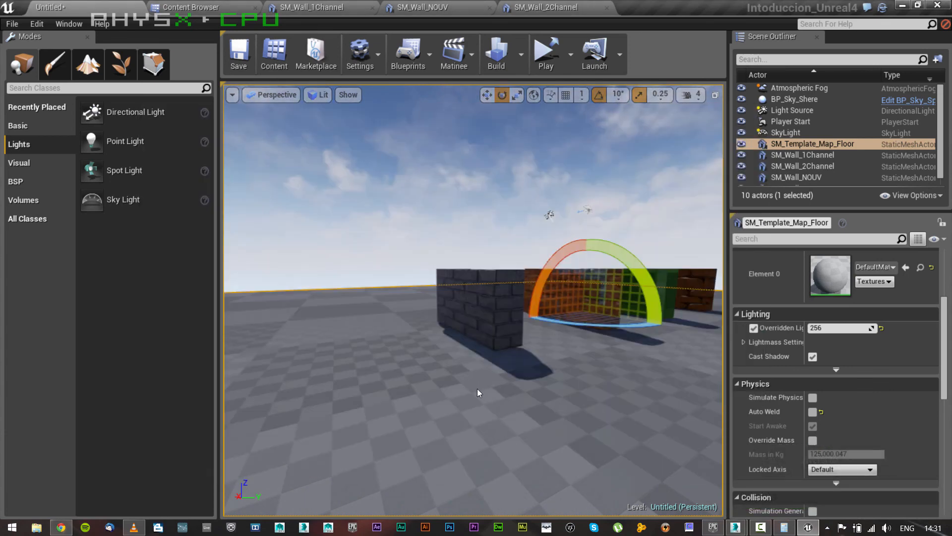
Step: Check the rebuilt floor shadows around the walls, focus on SM_Wall_1Channel and compare all four variants
scroll(510, 369, up, 4)
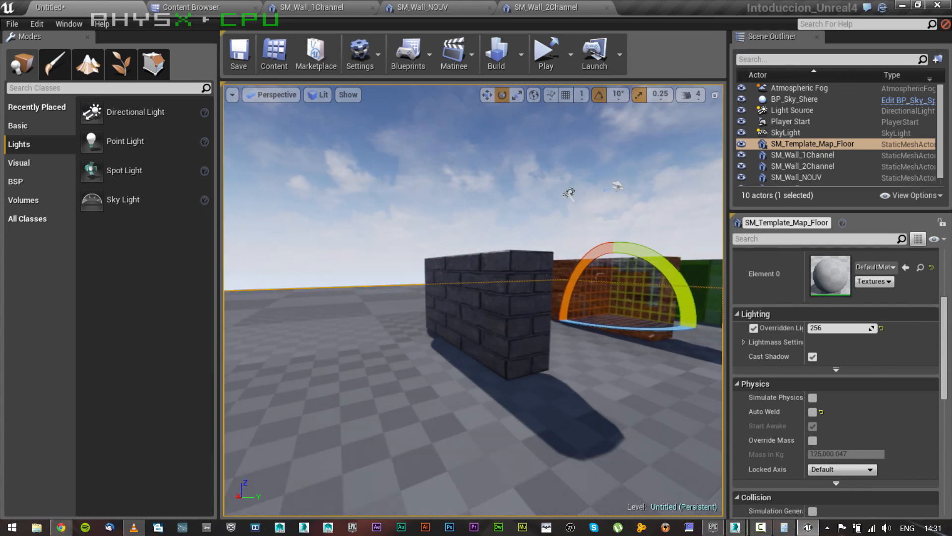
alt+drag(510, 369, 569, 378)
scroll(569, 378, down, 3)
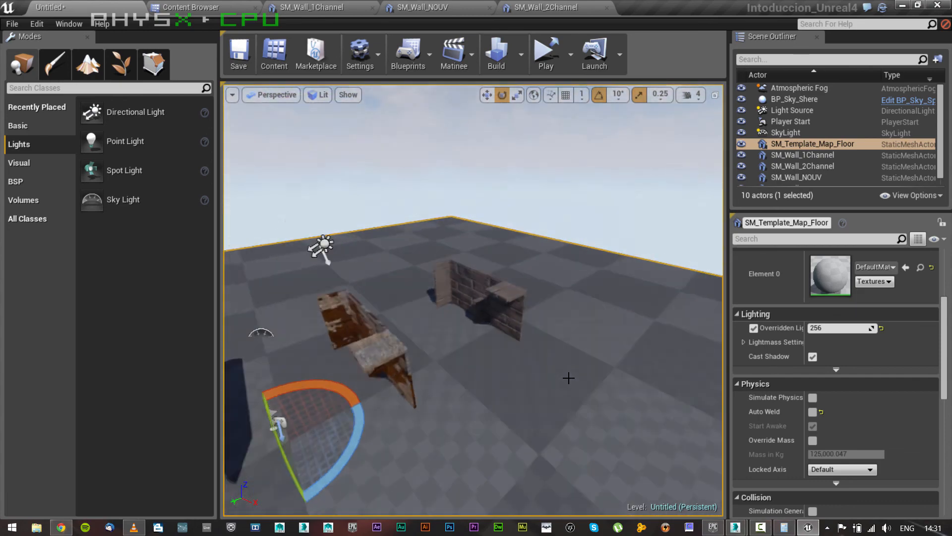
click(383, 350)
key(f)
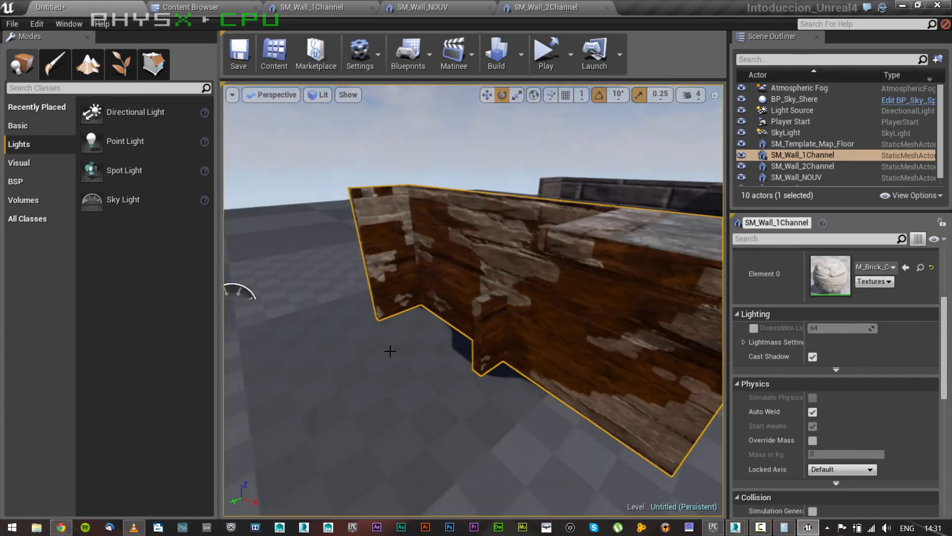
key(s)
right_drag(391, 351, 442, 336)
right_drag(456, 256, 568, 323)
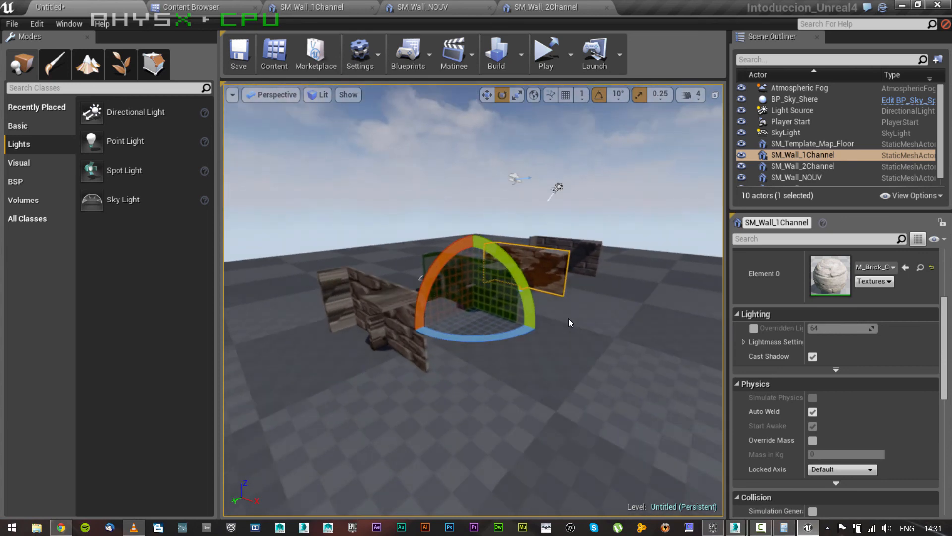